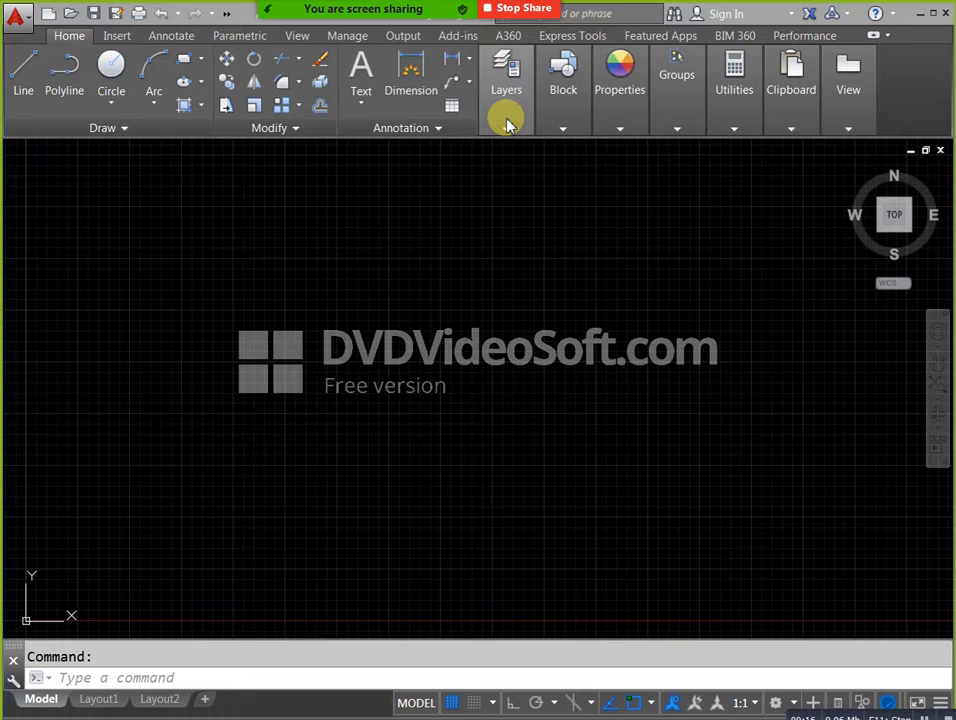
Check the meeting's participants list and minimize it to return to the drawing.
{"action": "mouse_move", "coordinate": [367, 6]}
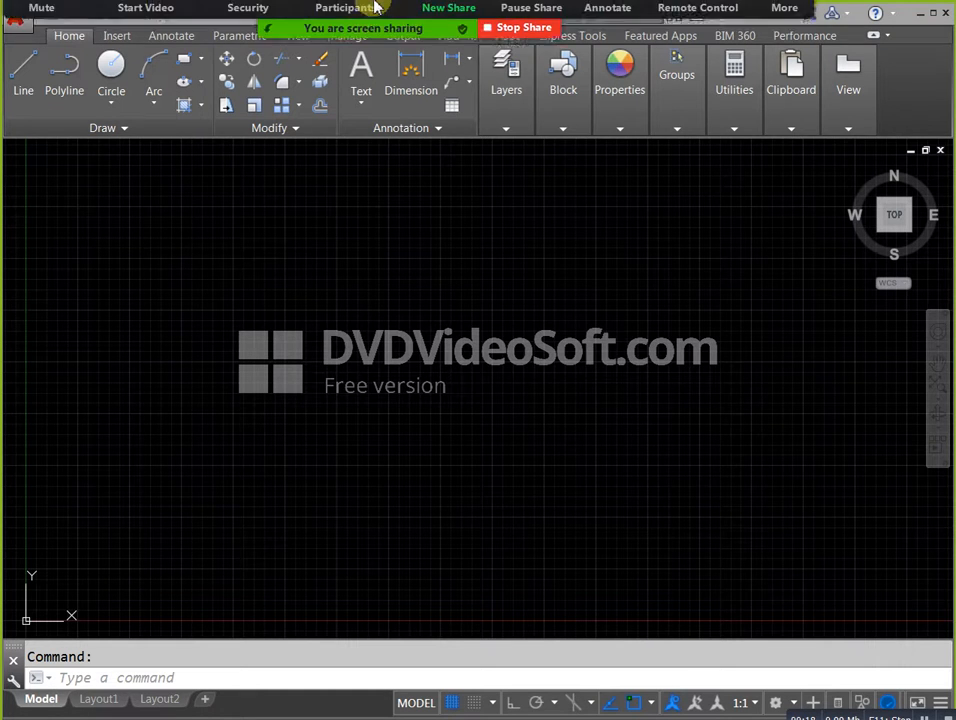
{"action": "left_click", "coordinate": [370, 34]}
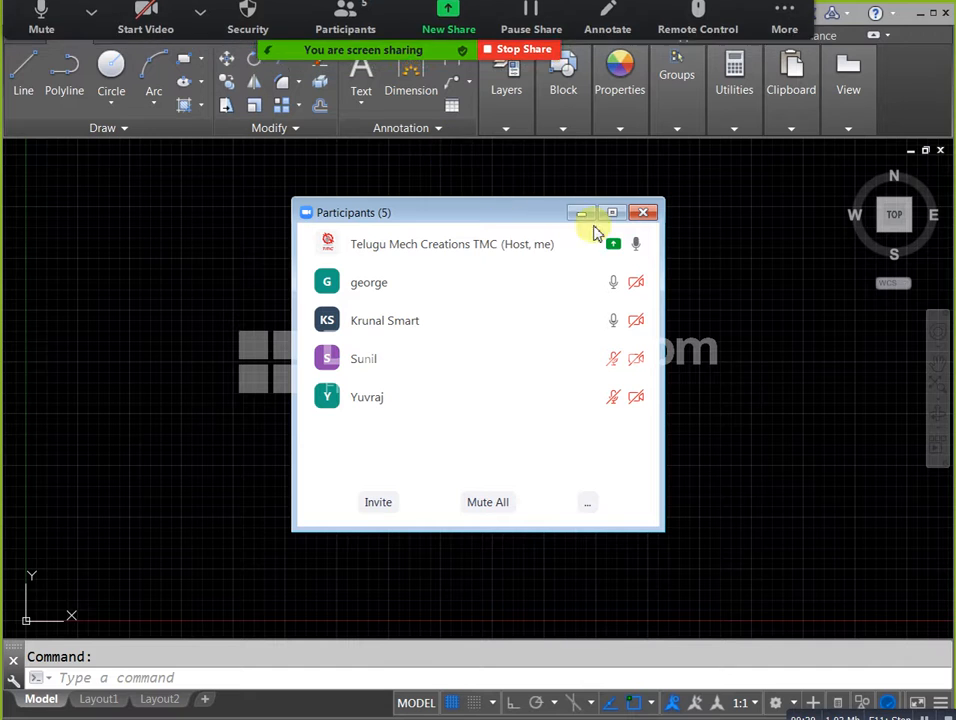
{"action": "left_click", "coordinate": [581, 212]}
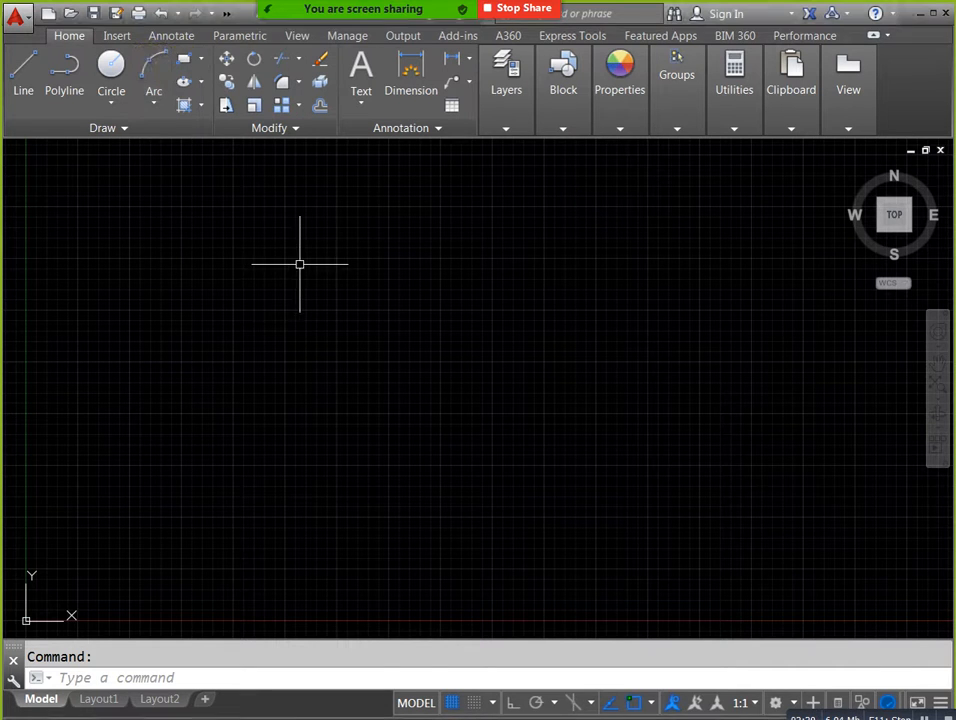
Draw a nearly square rectangle near the middle of the empty drawing area.
{"action": "left_click", "coordinate": [190, 60]}
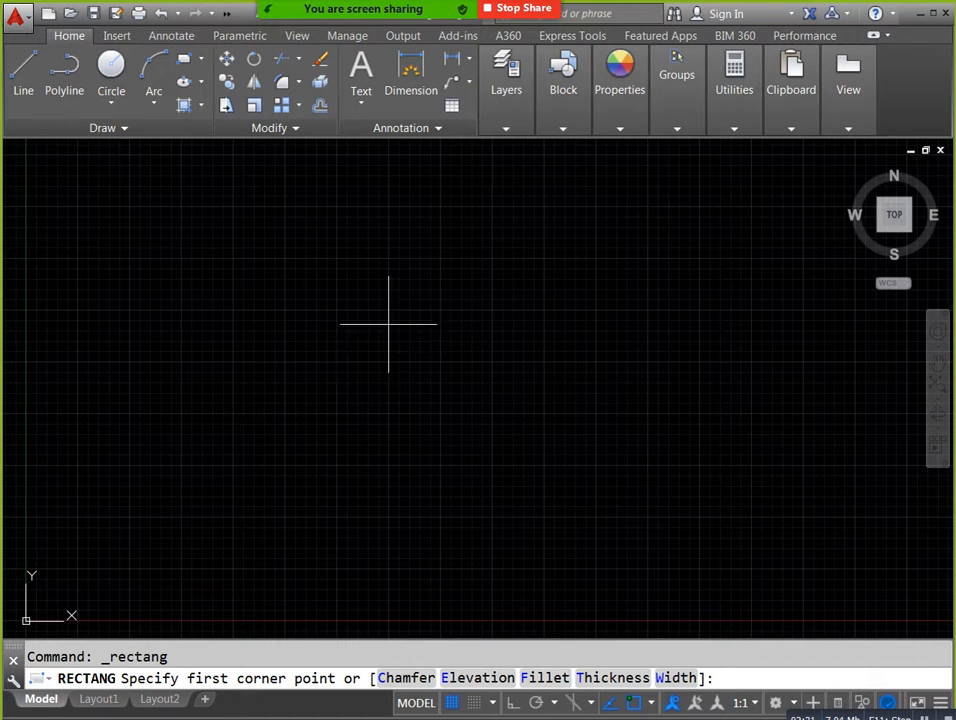
{"action": "left_click", "coordinate": [386, 314]}
{"action": "left_click", "coordinate": [484, 401]}
{"action": "scroll", "coordinate": [474, 341], "scroll_direction": "up", "scroll_amount": 2}
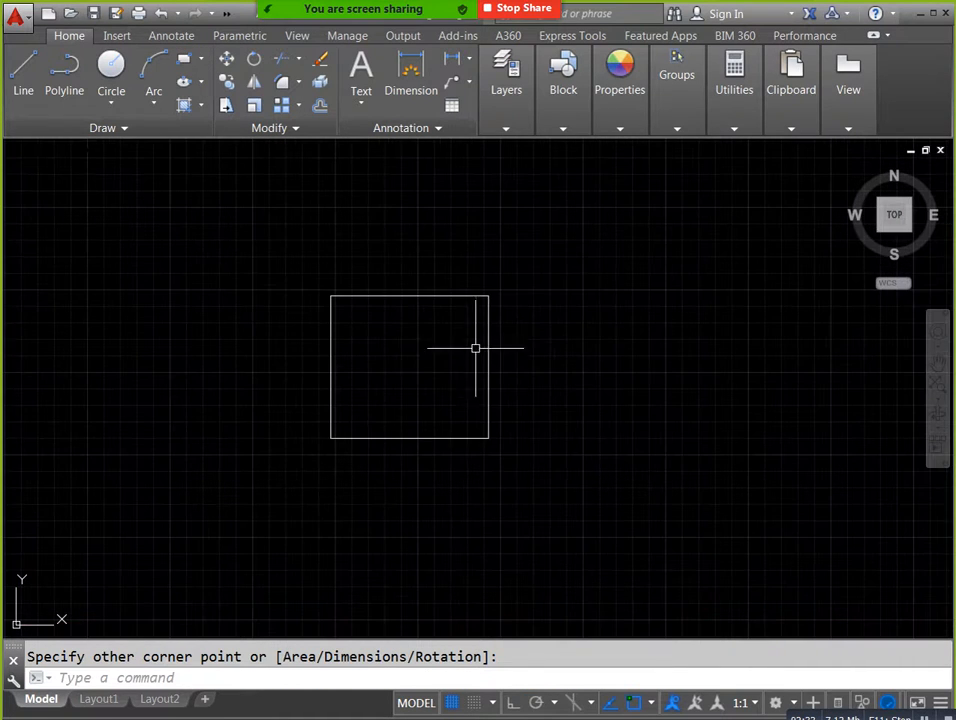
Draw a slightly smaller rectangle inside the first one, leaving a narrow border all around.
{"action": "middle_click_drag", "start_coordinate": [465, 371], "coordinate": [446, 390]}
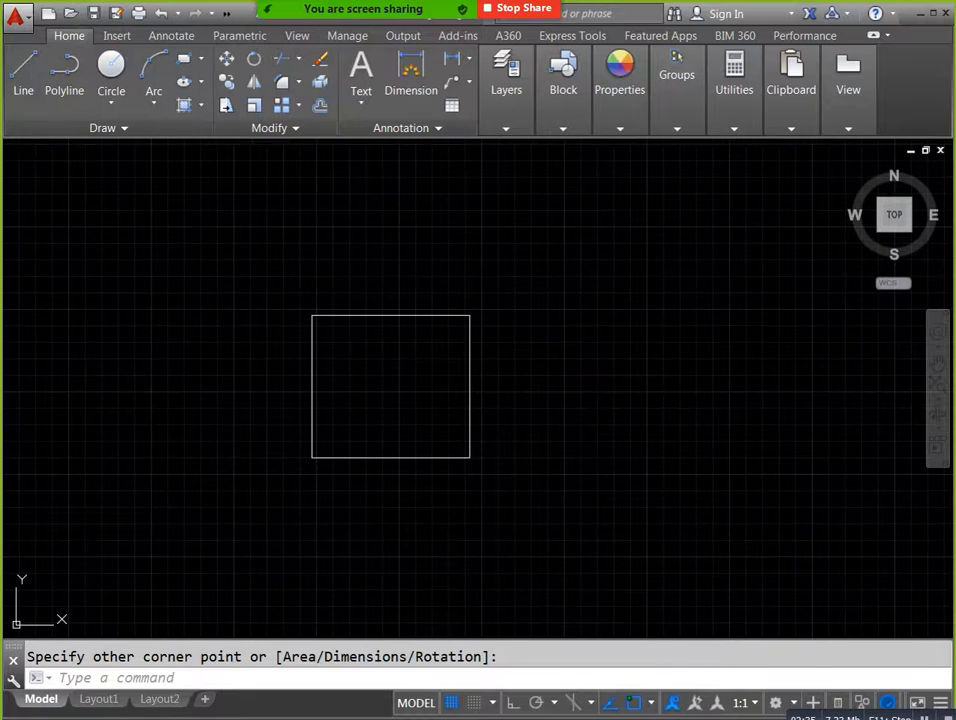
{"action": "left_click", "coordinate": [184, 66]}
{"action": "scroll", "coordinate": [331, 346], "scroll_direction": "up", "scroll_amount": 2}
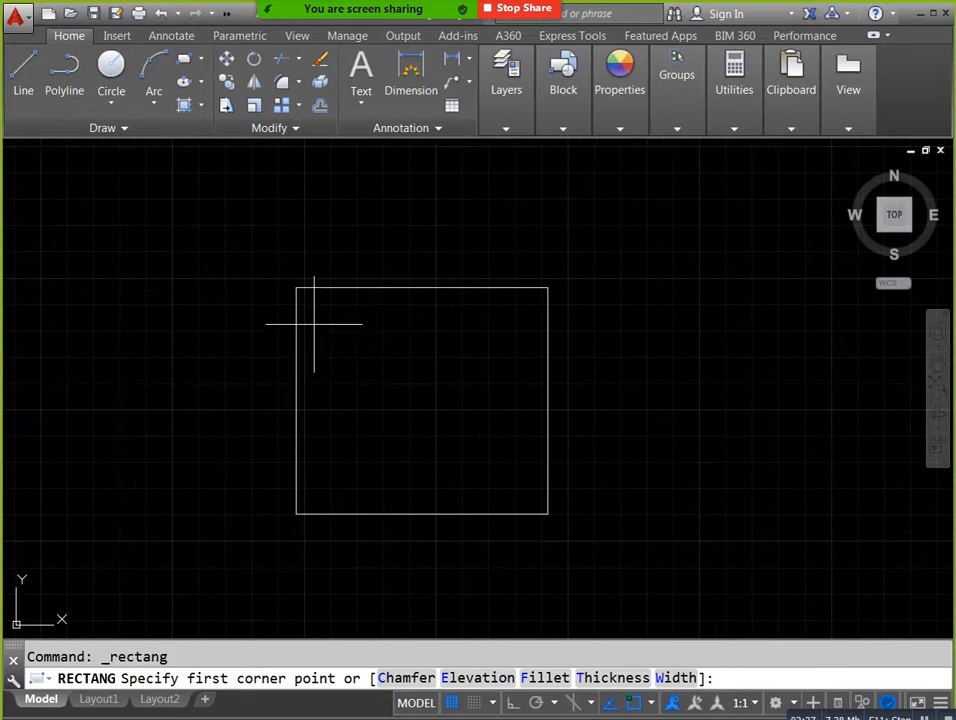
{"action": "left_click", "coordinate": [312, 308]}
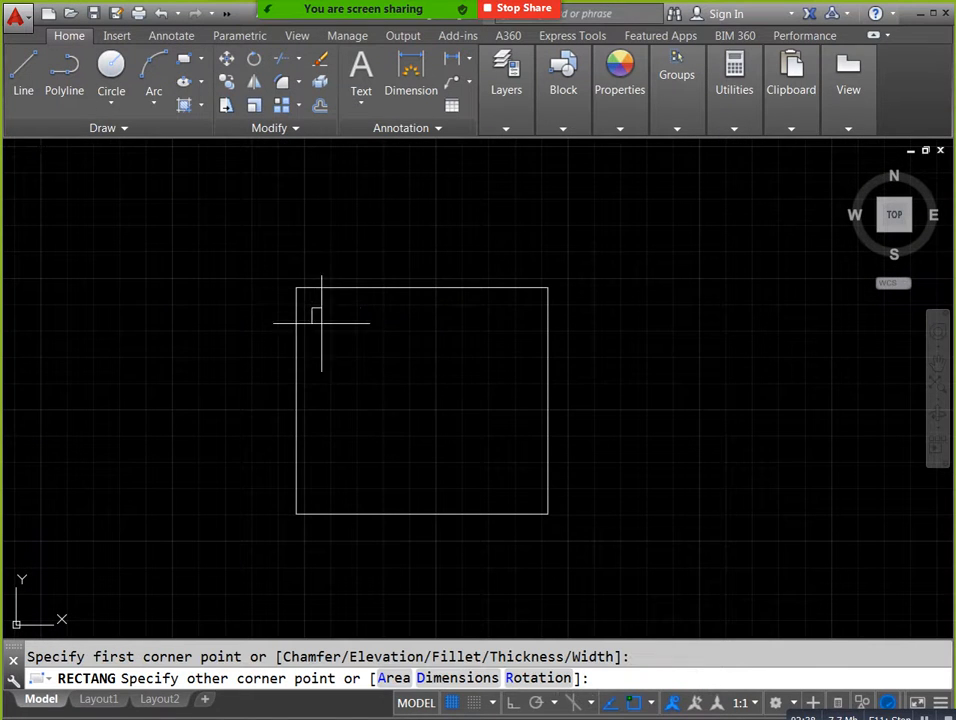
{"action": "left_click", "coordinate": [533, 488]}
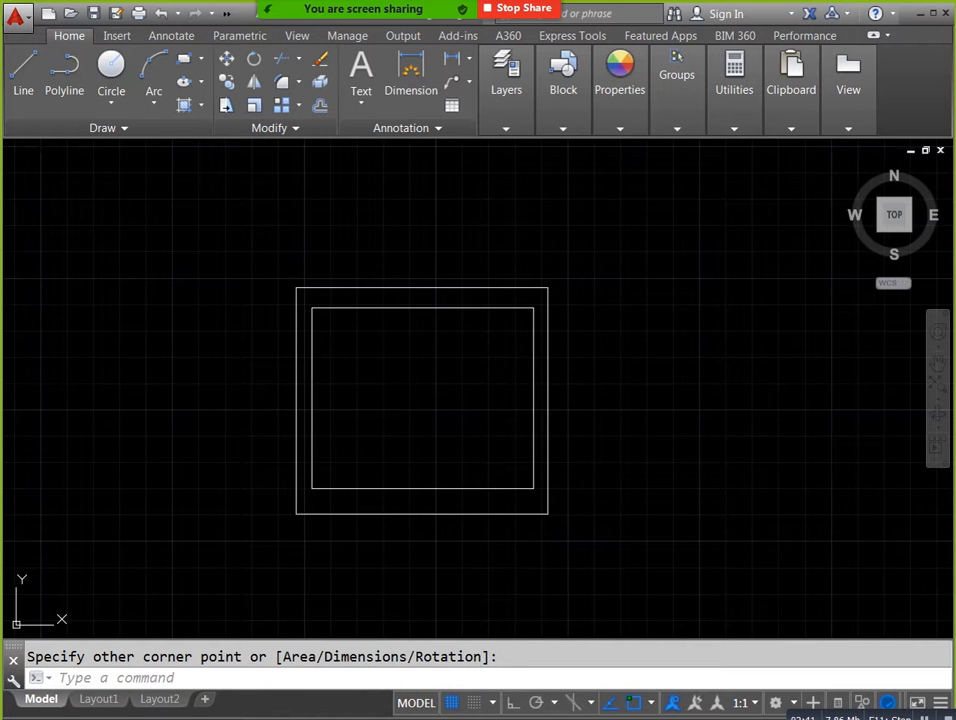
Start a new block definition and name it "air terminal".
{"action": "middle_click_drag", "start_coordinate": [570, 348], "coordinate": [530, 350]}
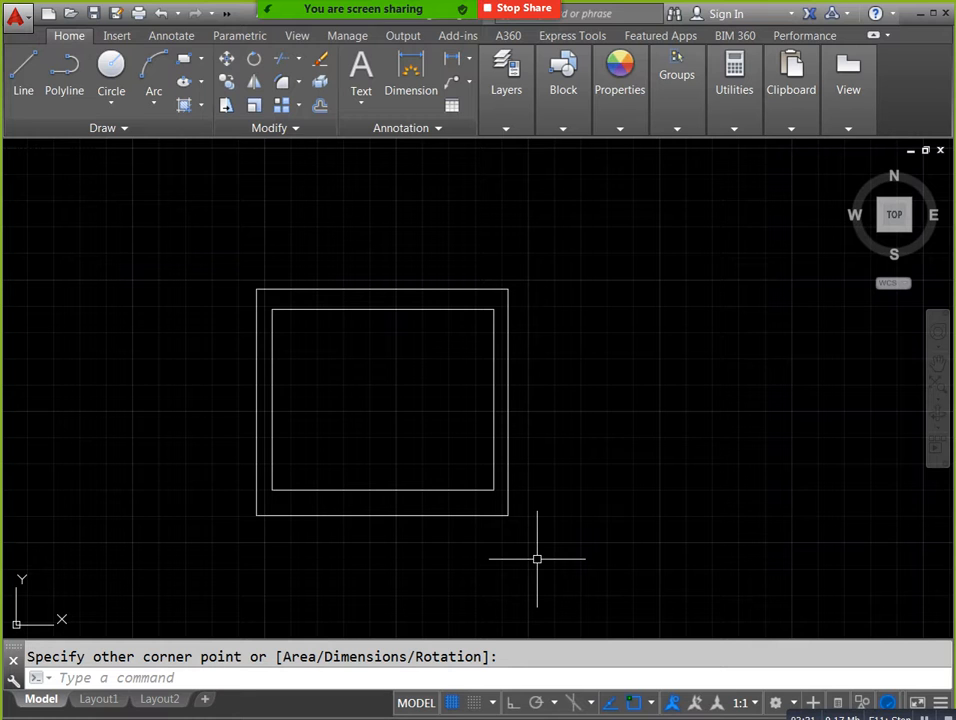
{"action": "type", "text": "b"}
{"action": "key", "text": "Return"}
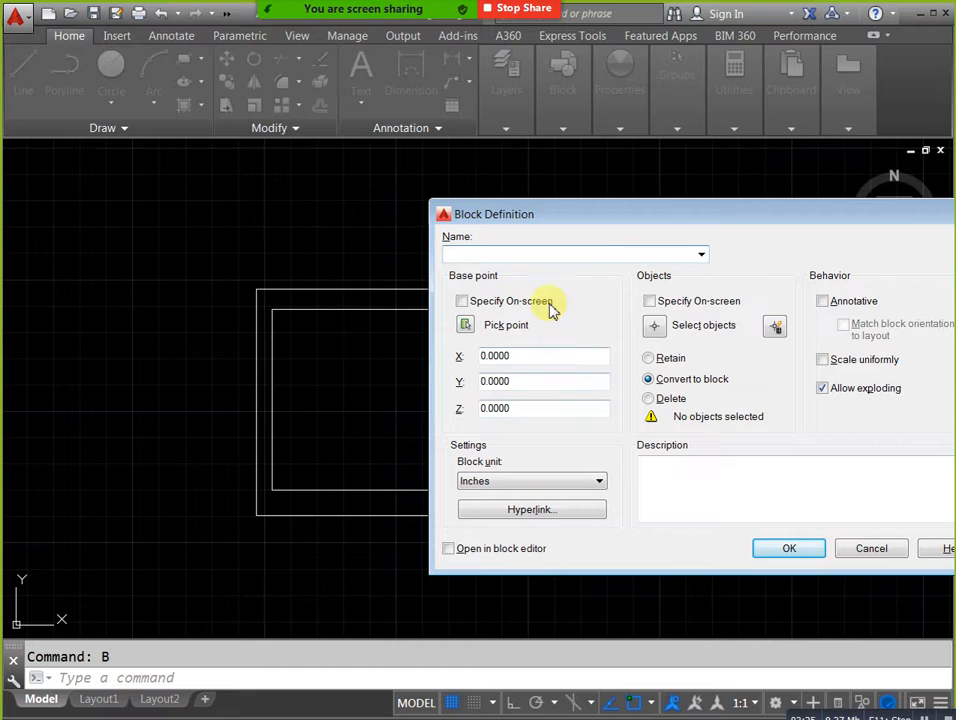
{"action": "left_click_drag", "start_coordinate": [612, 232], "coordinate": [420, 202]}
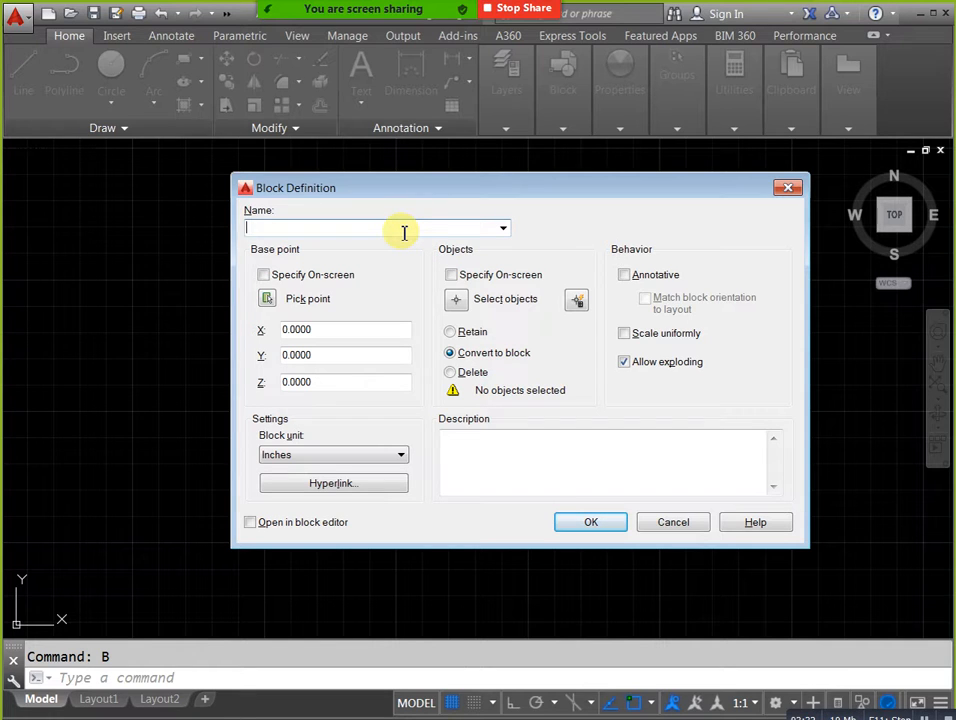
{"action": "type", "text": "ai"}
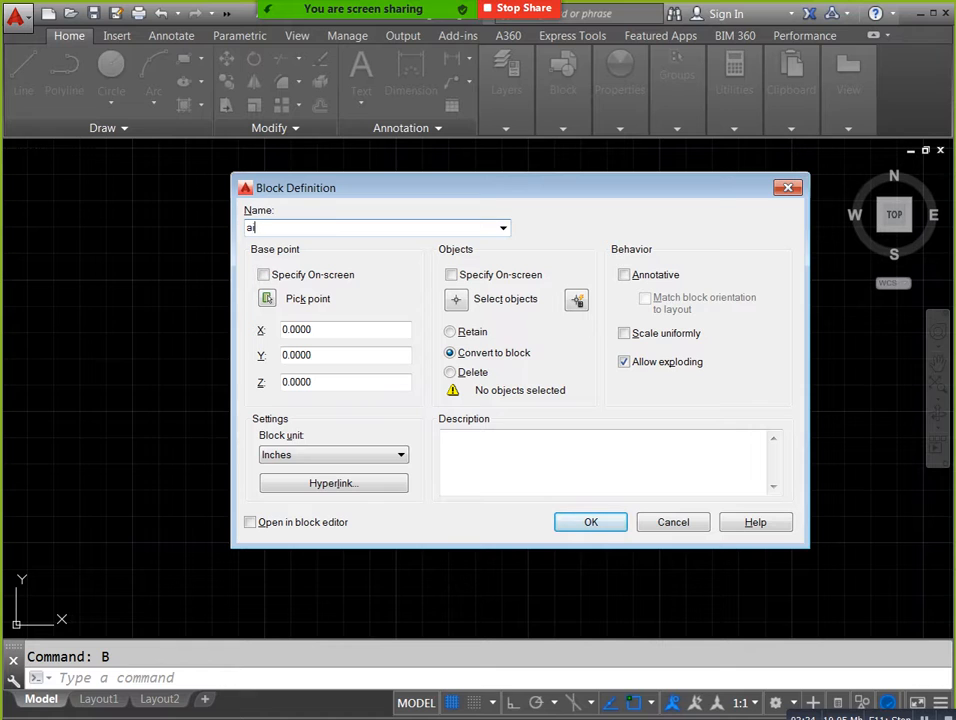
{"action": "type", "text": "r terminal"}
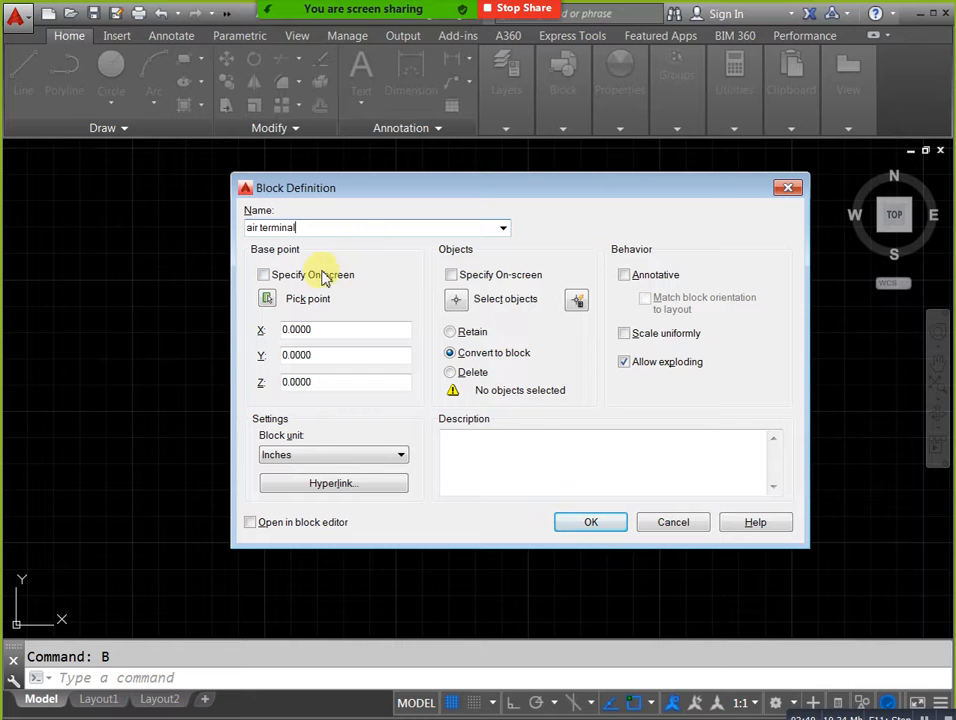
Create the block with its base point at the inner rectangle's geometric center and both rectangles as its objects.
{"action": "left_click", "coordinate": [270, 299]}
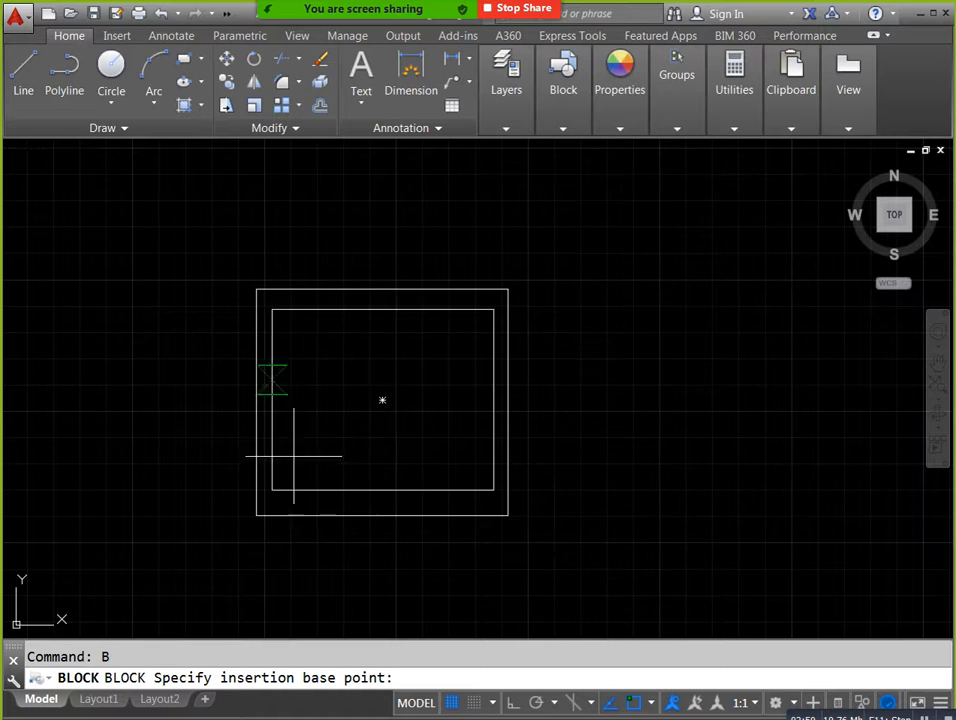
{"action": "left_click", "coordinate": [383, 399]}
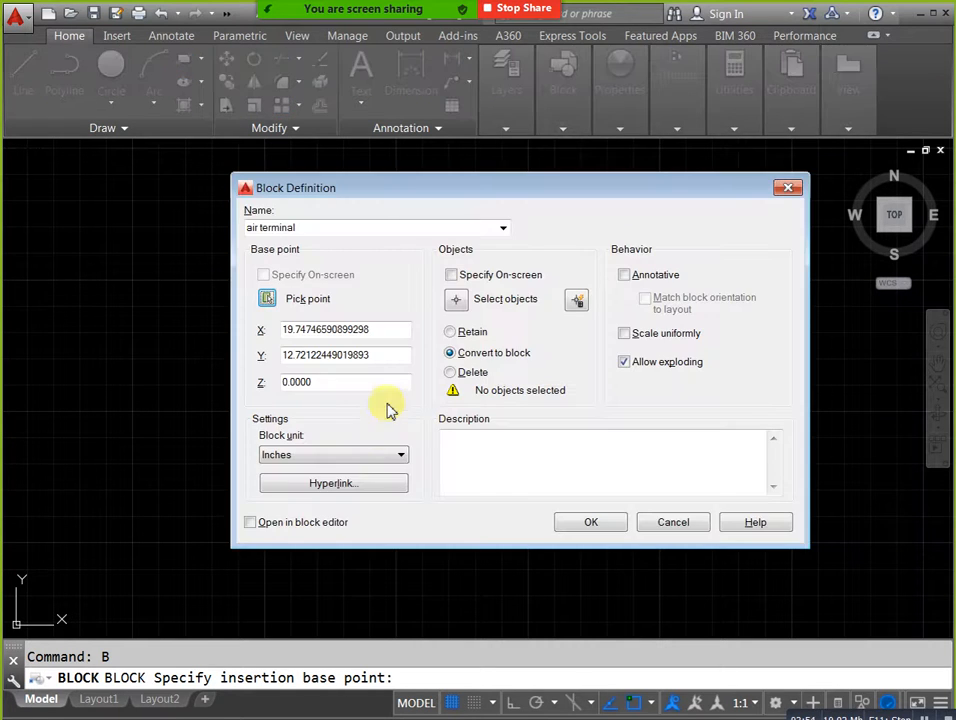
{"action": "left_click", "coordinate": [455, 302]}
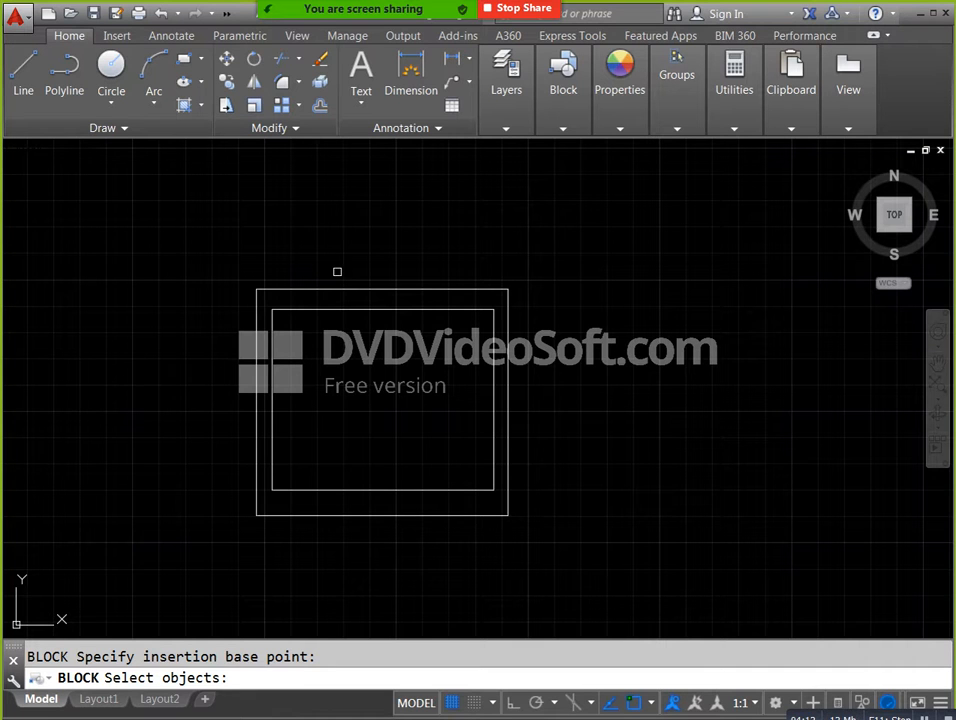
{"action": "left_click", "coordinate": [531, 550]}
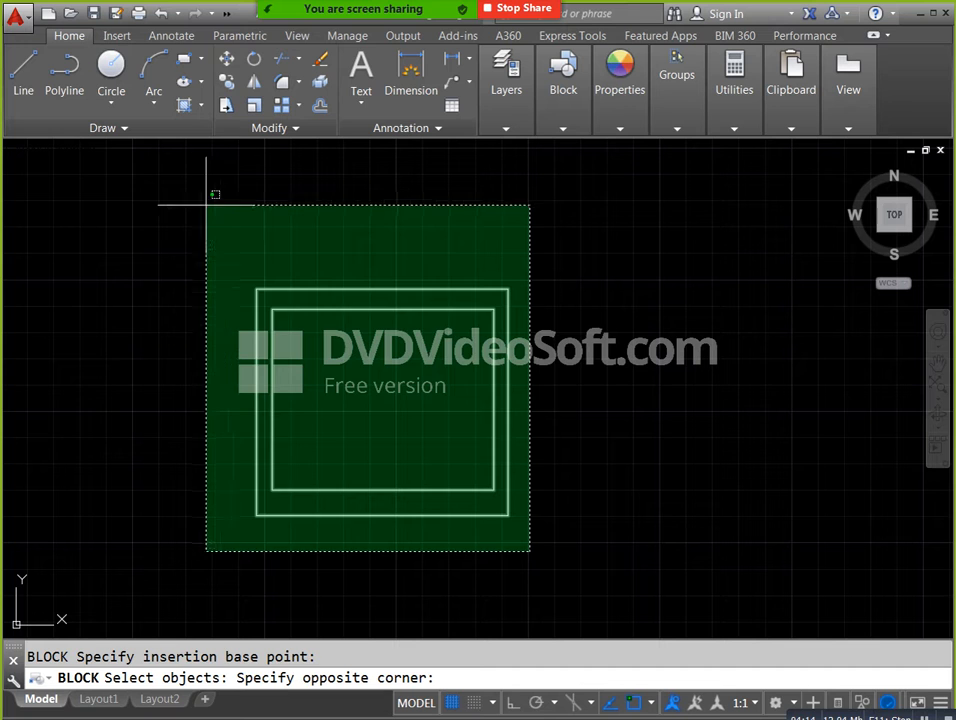
{"action": "left_click", "coordinate": [218, 206]}
{"action": "right_click", "coordinate": [182, 212]}
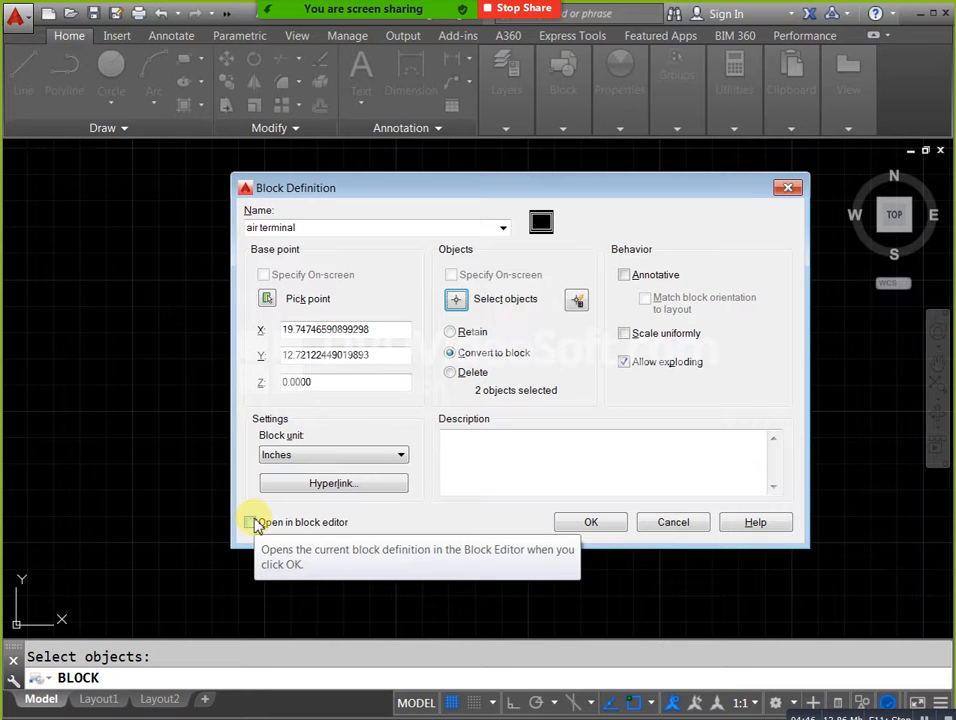
{"action": "left_click", "coordinate": [585, 522]}
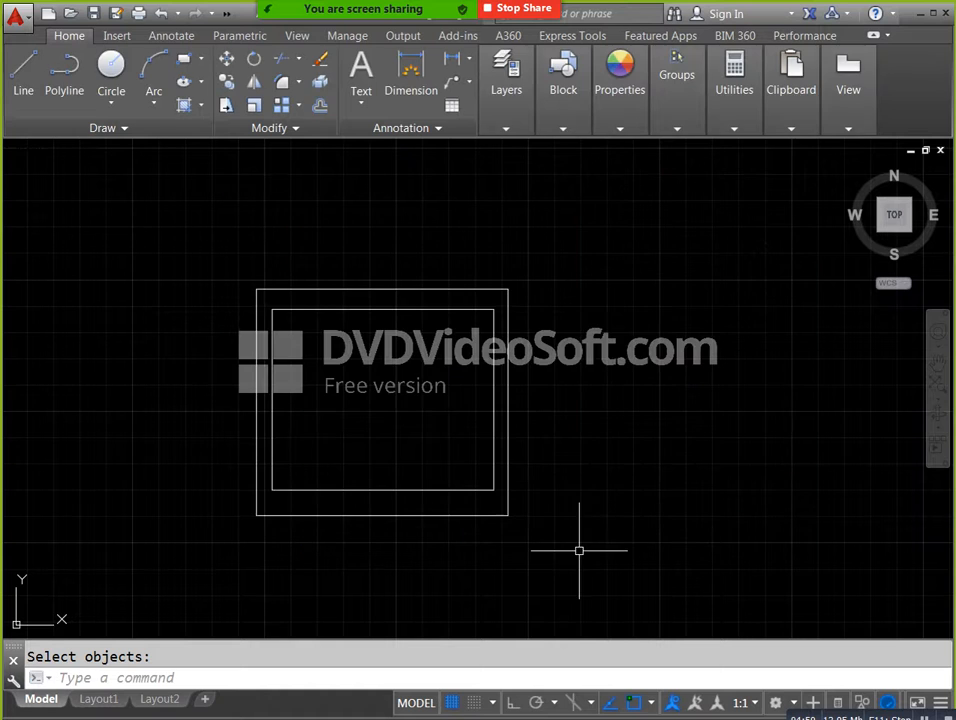
Select the new air terminal block to examine its grip, and clear the selection.
{"action": "left_click", "coordinate": [505, 378]}
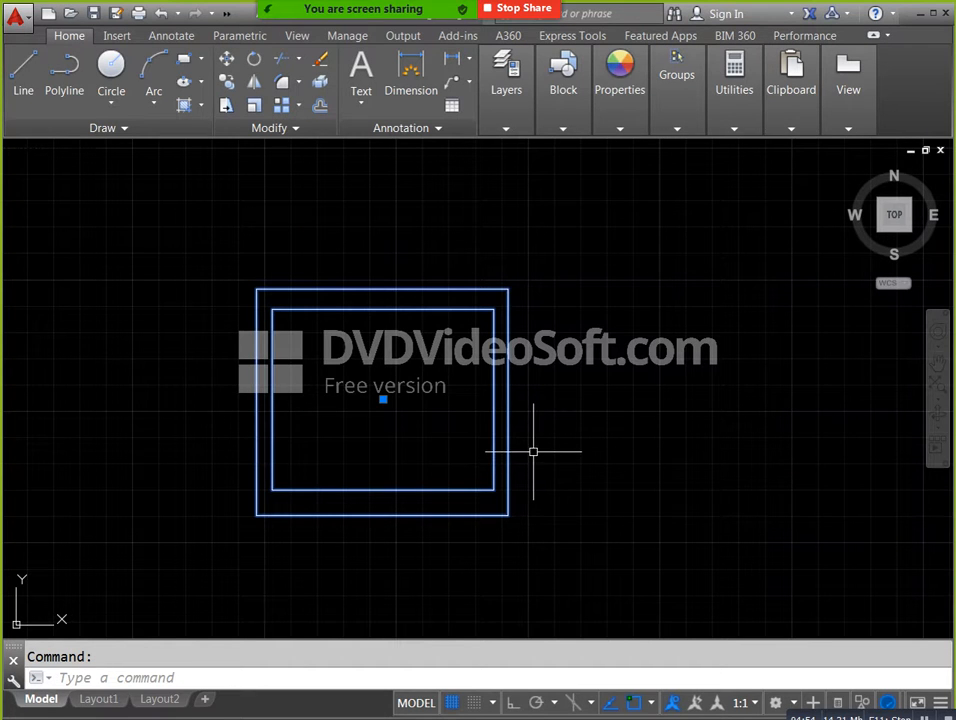
{"action": "middle_click_drag", "start_coordinate": [416, 400], "coordinate": [424, 393]}
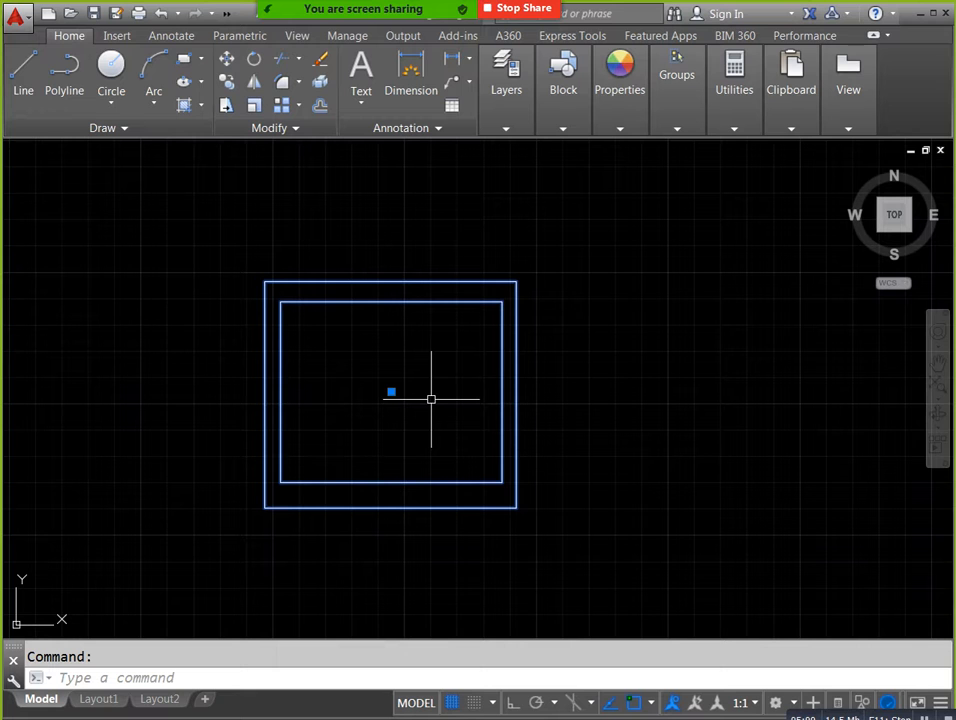
{"action": "key", "text": "Escape"}
Insert an air terminal block at scale 1 and rotation angle 0, above and to the right of the original.
{"action": "scroll", "coordinate": [431, 399], "scroll_direction": "down", "scroll_amount": 2}
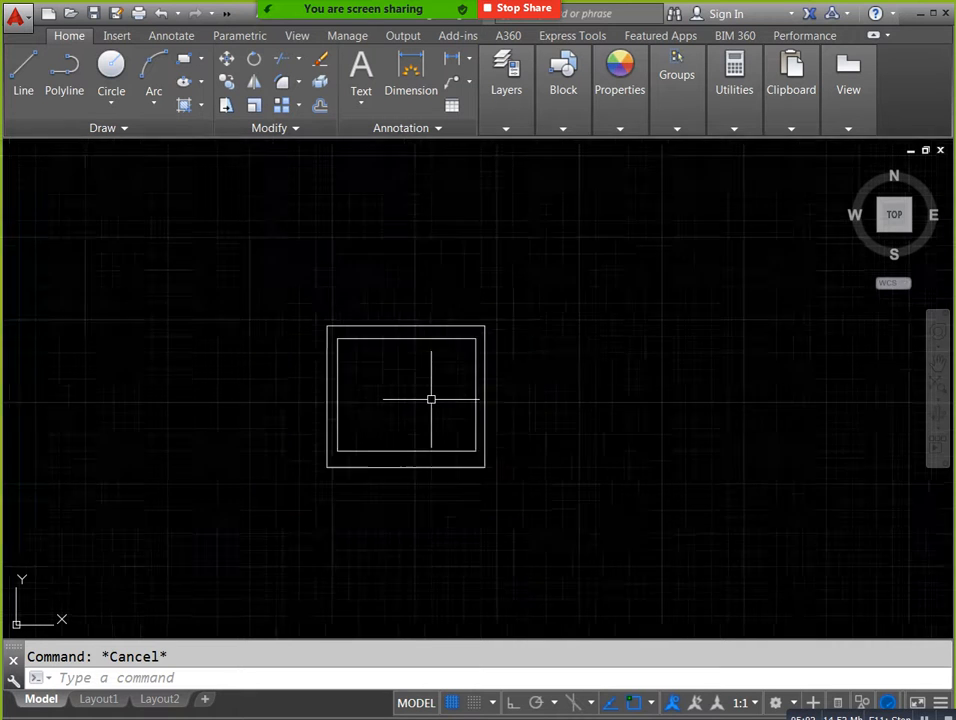
{"action": "middle_click_drag", "start_coordinate": [593, 393], "coordinate": [512, 406]}
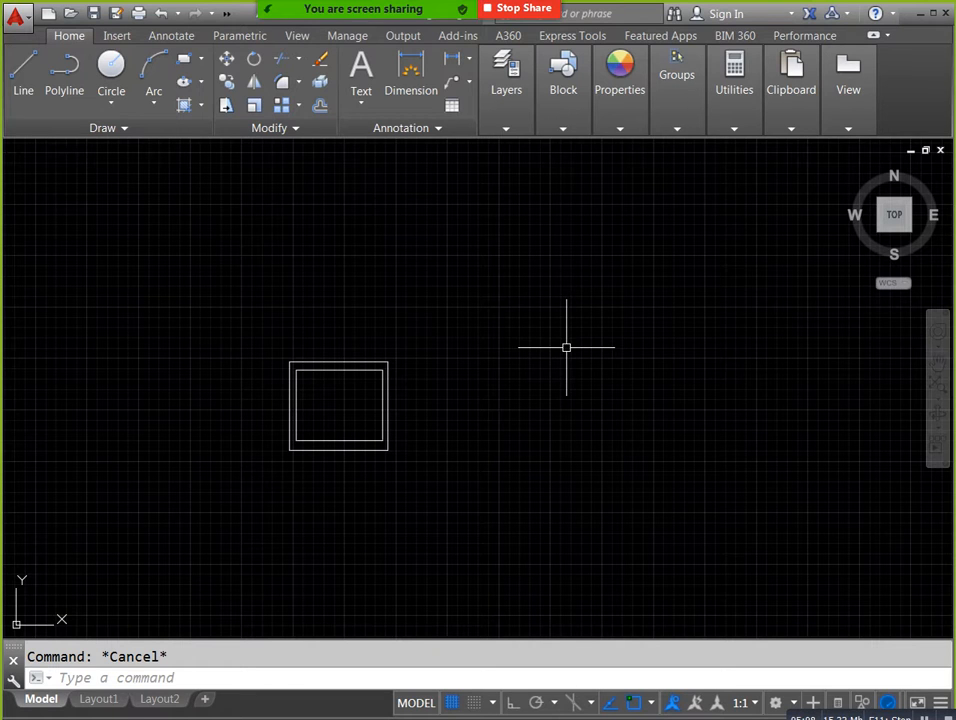
{"action": "type", "text": "I"}
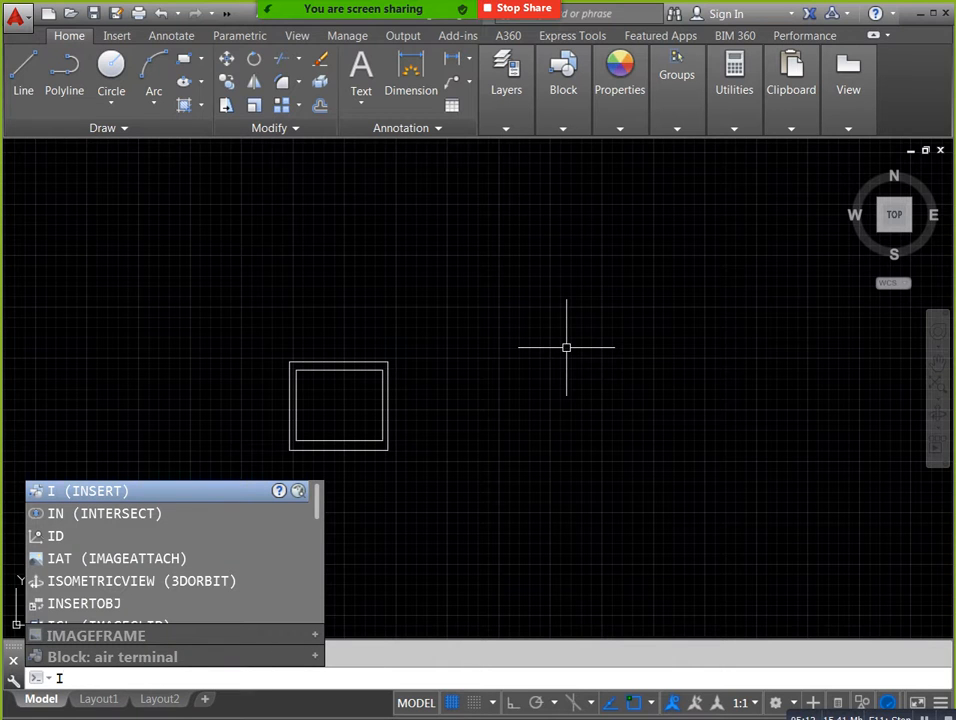
{"action": "key", "text": "Return"}
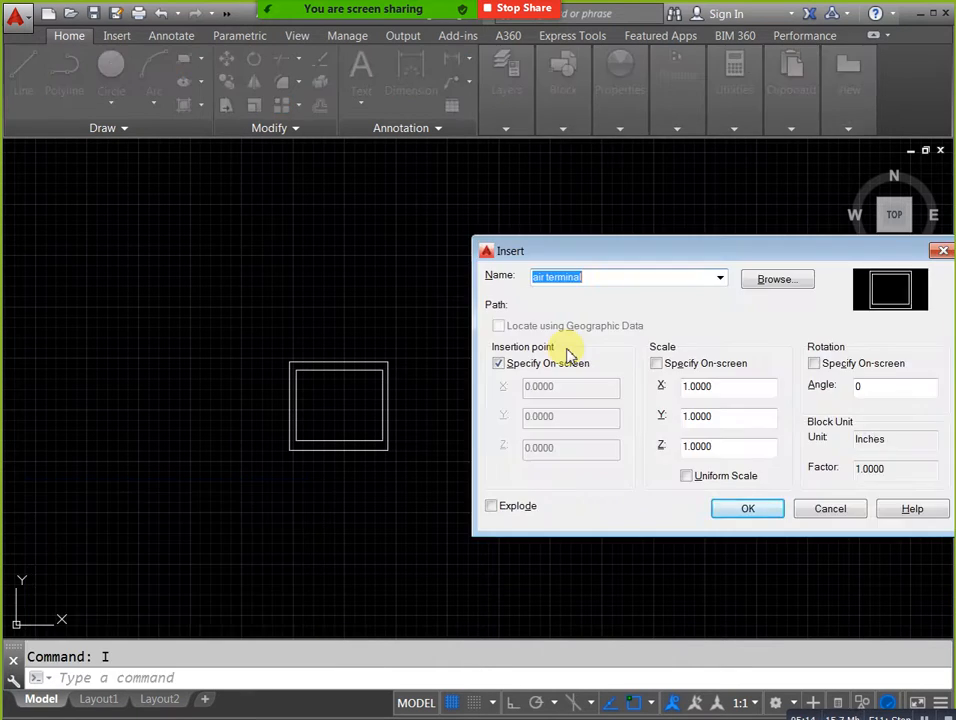
{"action": "left_click", "coordinate": [719, 278]}
{"action": "left_click", "coordinate": [676, 294]}
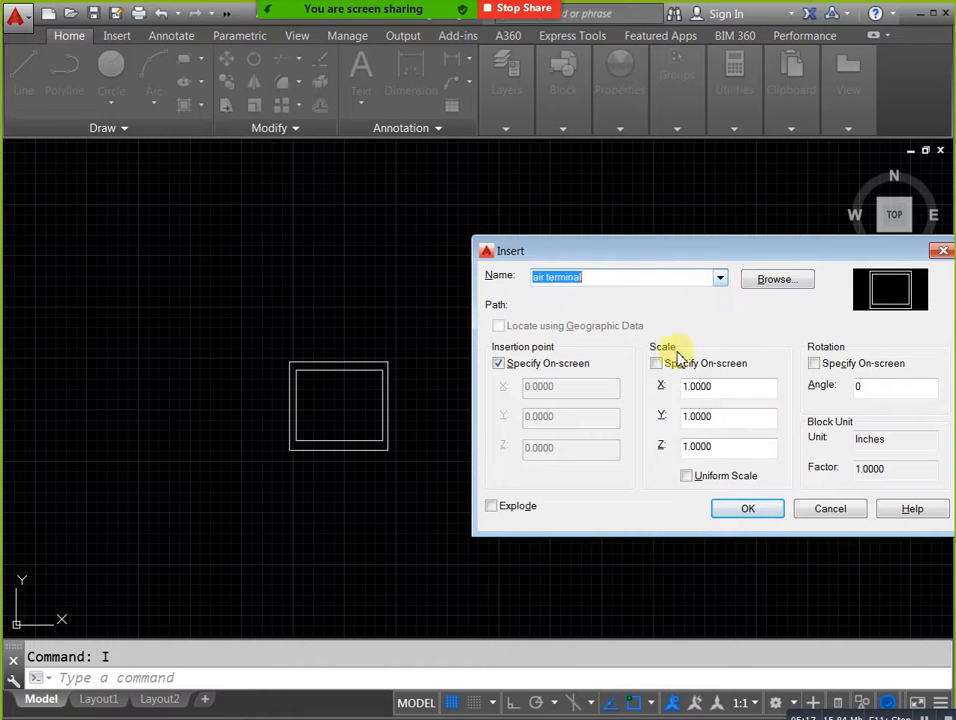
{"action": "left_click", "coordinate": [736, 512]}
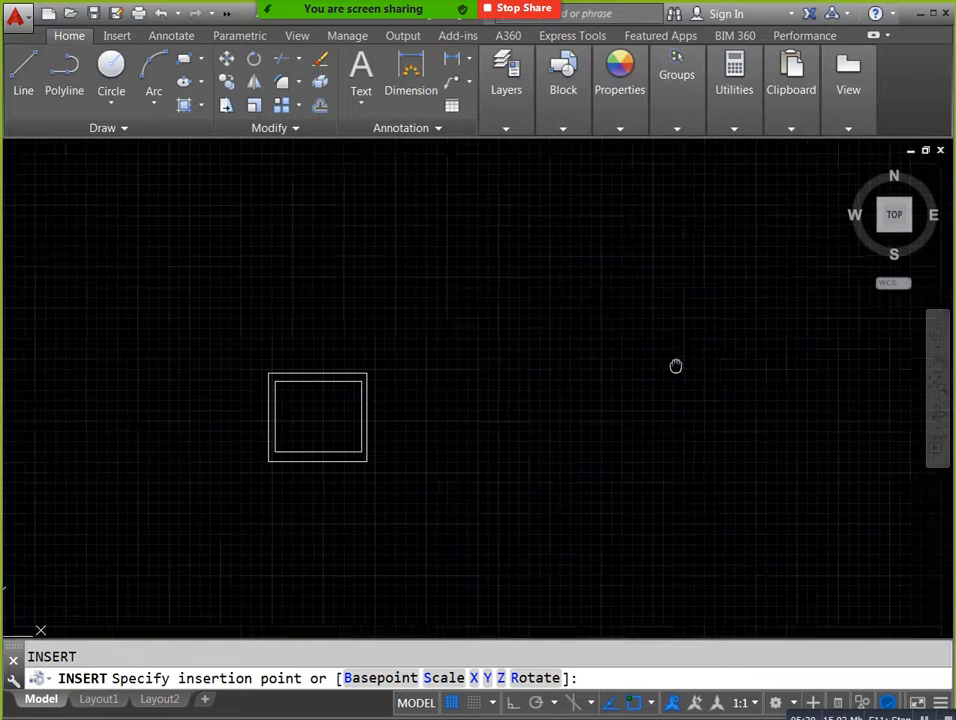
{"action": "left_click", "coordinate": [608, 315]}
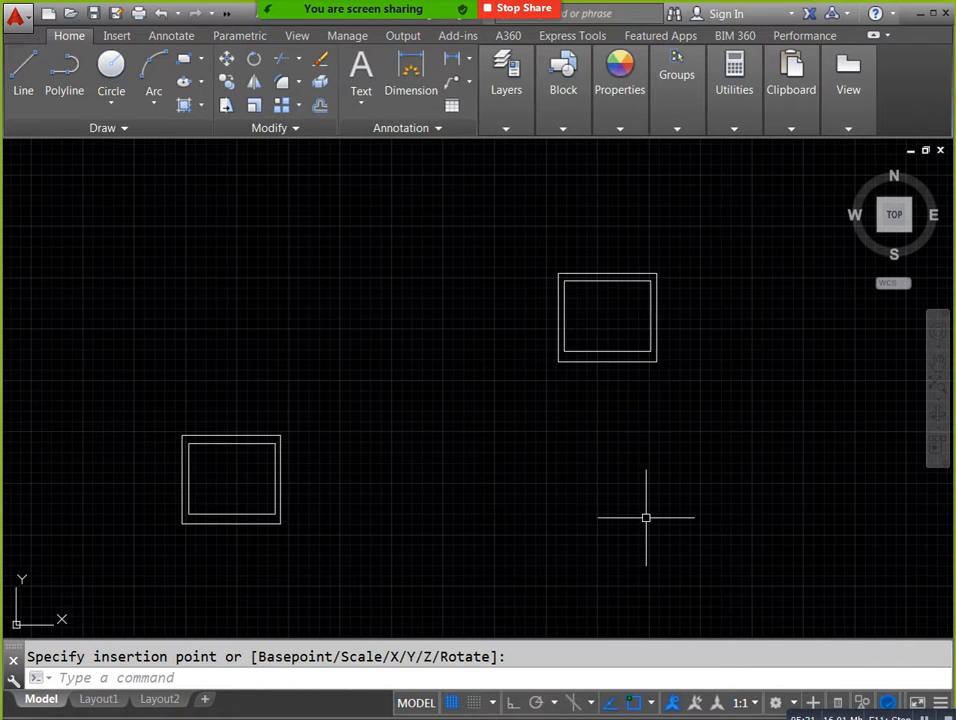
Insert another air terminal block with a rotation angle of 45, above and between the two existing ones.
{"action": "type", "text": "i"}
{"action": "key", "text": "Return"}
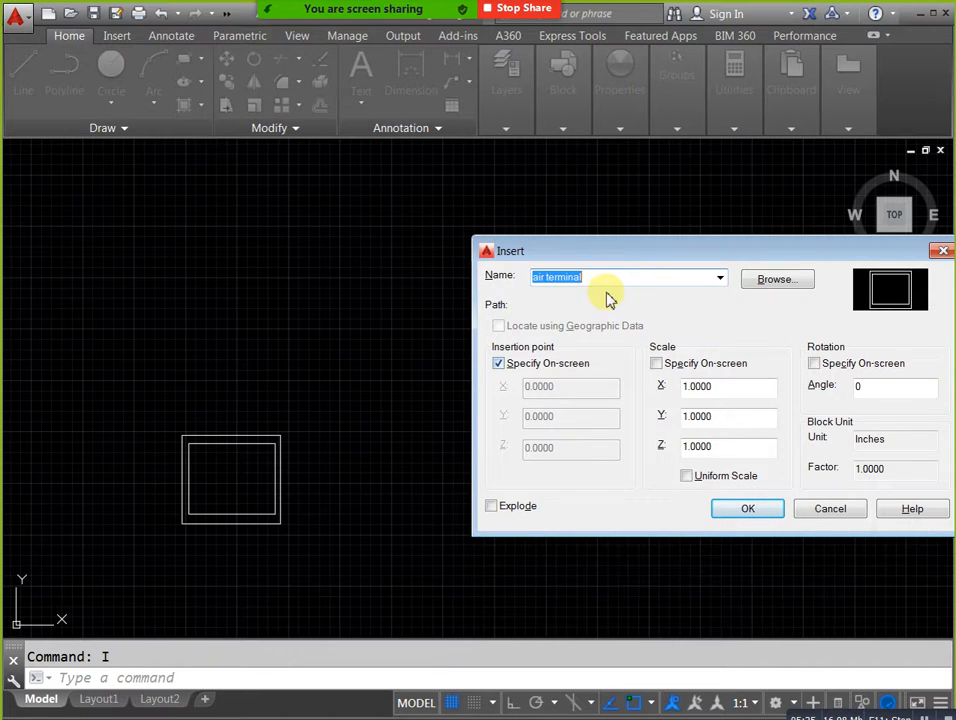
{"action": "left_click_drag", "start_coordinate": [649, 249], "coordinate": [342, 188]}
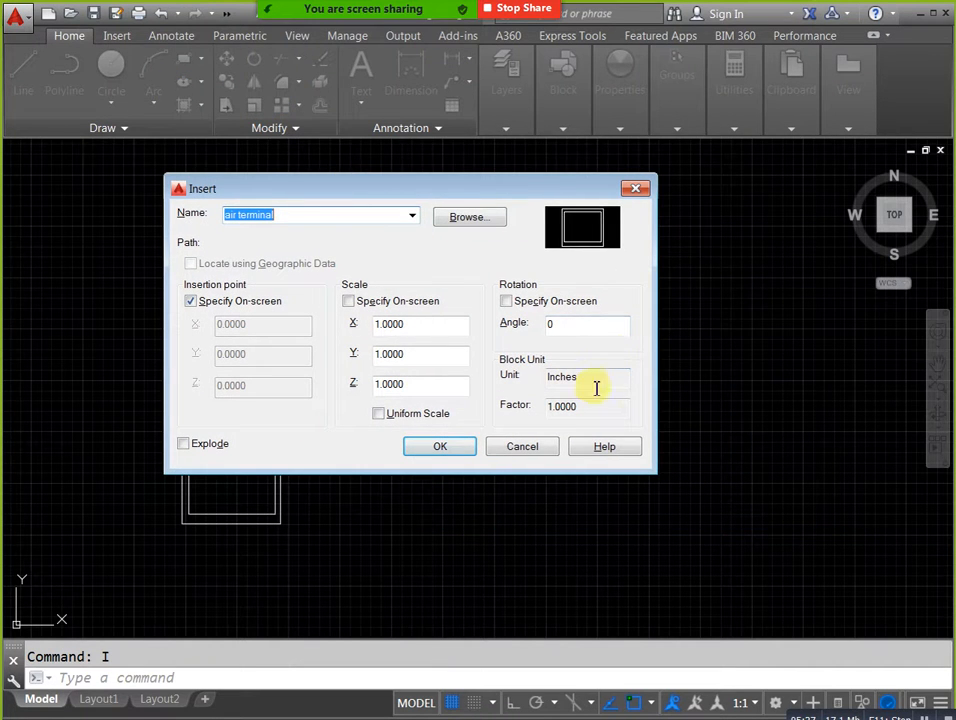
{"action": "left_click", "coordinate": [576, 327]}
{"action": "type", "text": "45"}
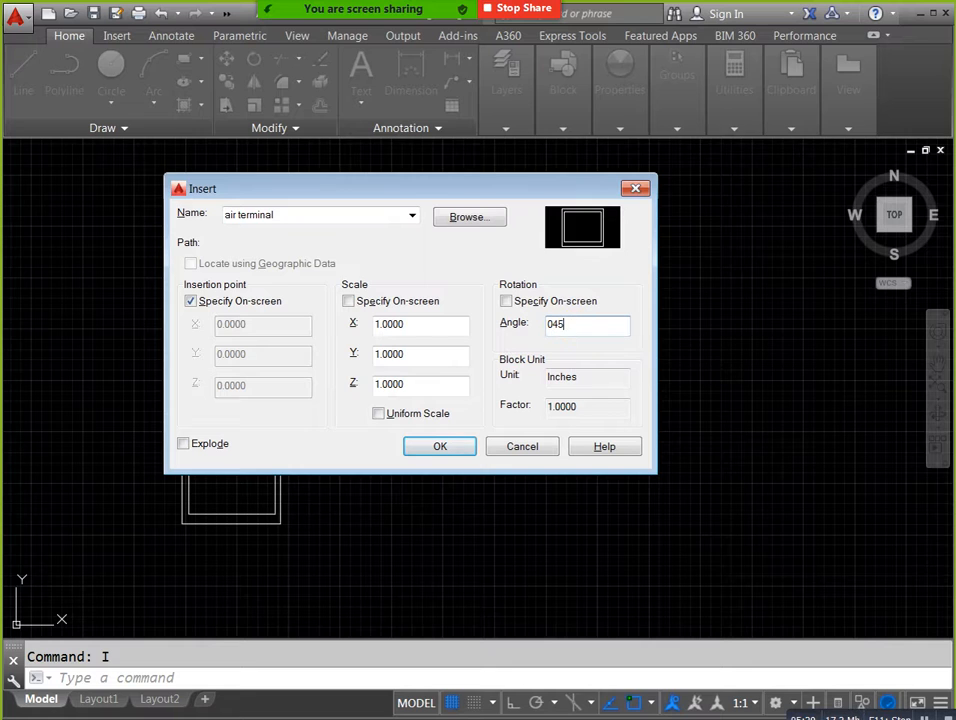
{"action": "key", "text": "BackSpace"}
{"action": "key", "text": "BackSpace"}
{"action": "key", "text": "BackSpace"}
{"action": "type", "text": "45"}
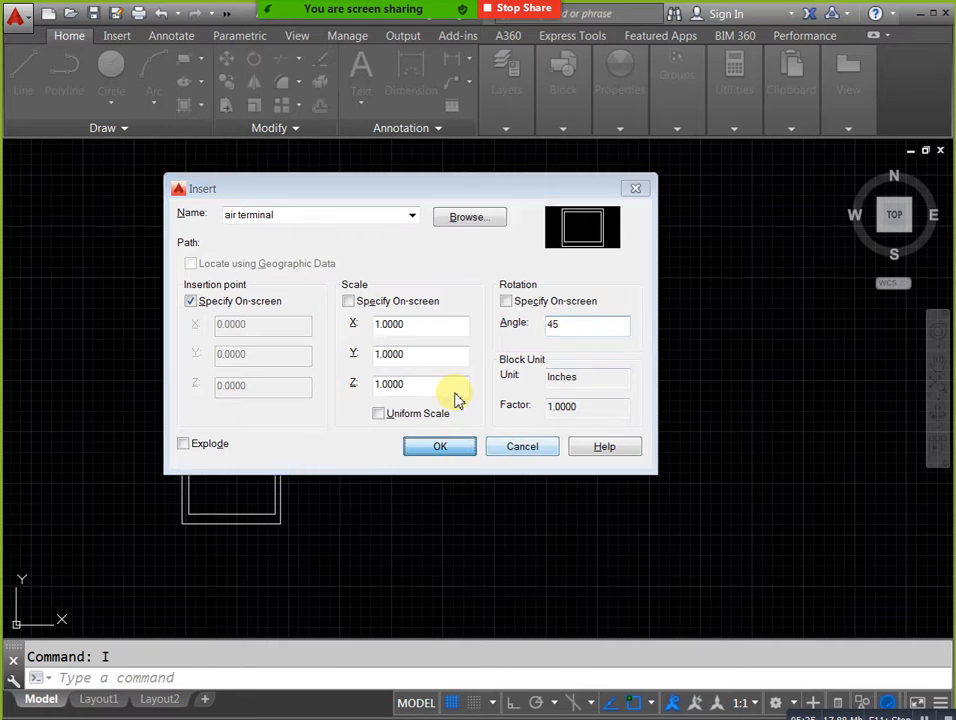
{"action": "left_click", "coordinate": [459, 448]}
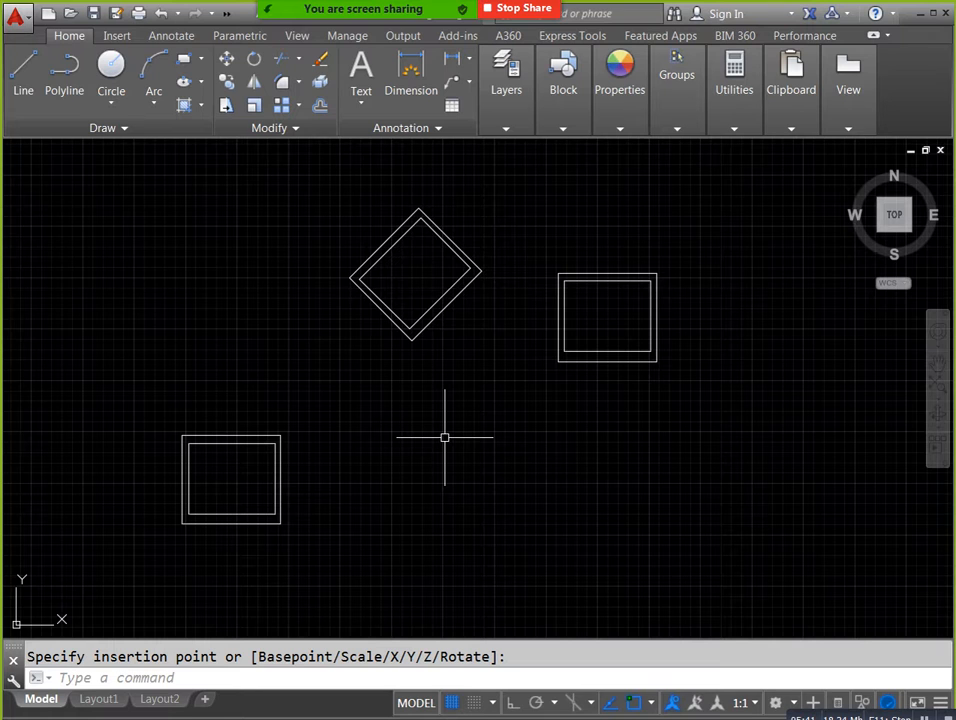
Insert a further air terminal block rotated 90 degrees, below the diagonal one and to the right of the original.
{"action": "type", "text": "I"}
{"action": "key", "text": "Return"}
{"action": "double_click", "coordinate": [580, 326]}
{"action": "type", "text": "45"}
{"action": "key", "text": "Return"}
{"action": "left_click", "coordinate": [448, 501]}
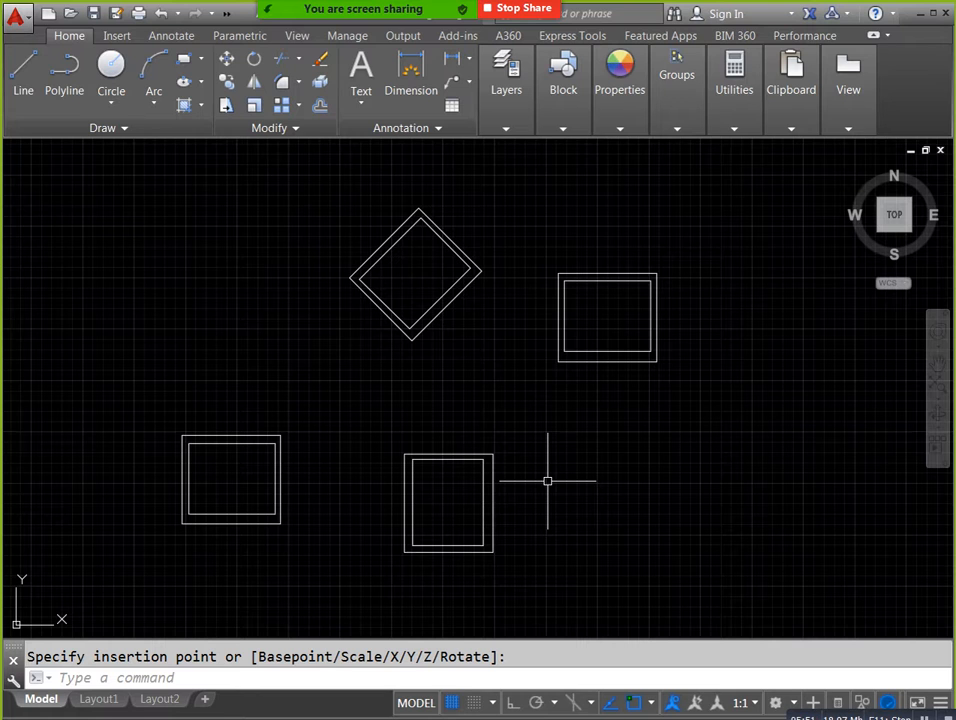
Create a new drawing from the acad template and check its Insert dialog for available blocks without inserting anything.
{"action": "key", "text": "ctrl+n"}
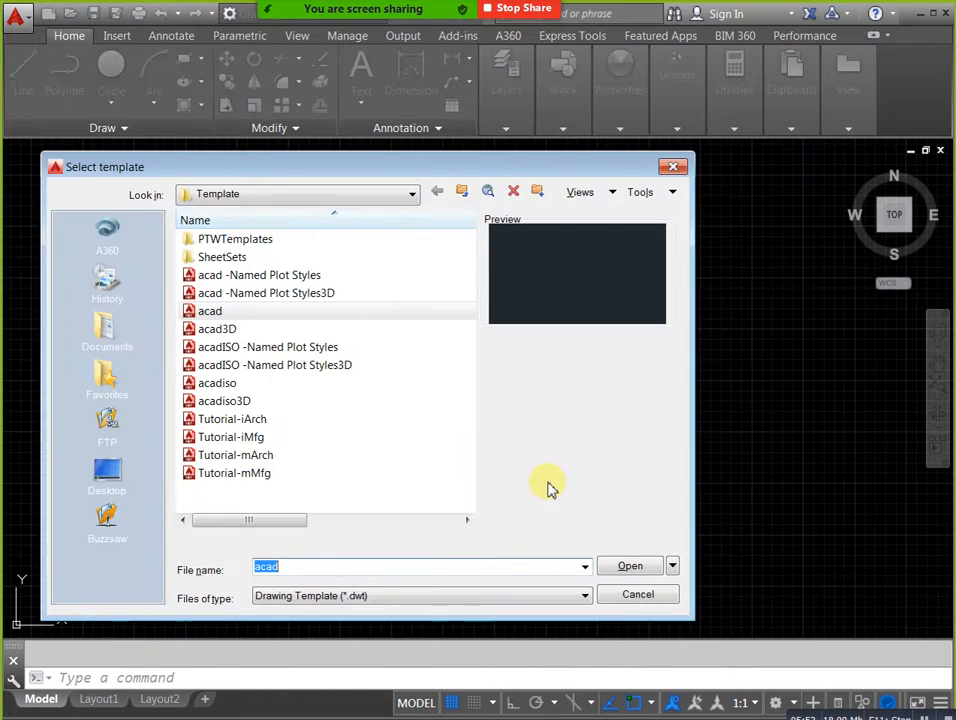
{"action": "left_click", "coordinate": [620, 565]}
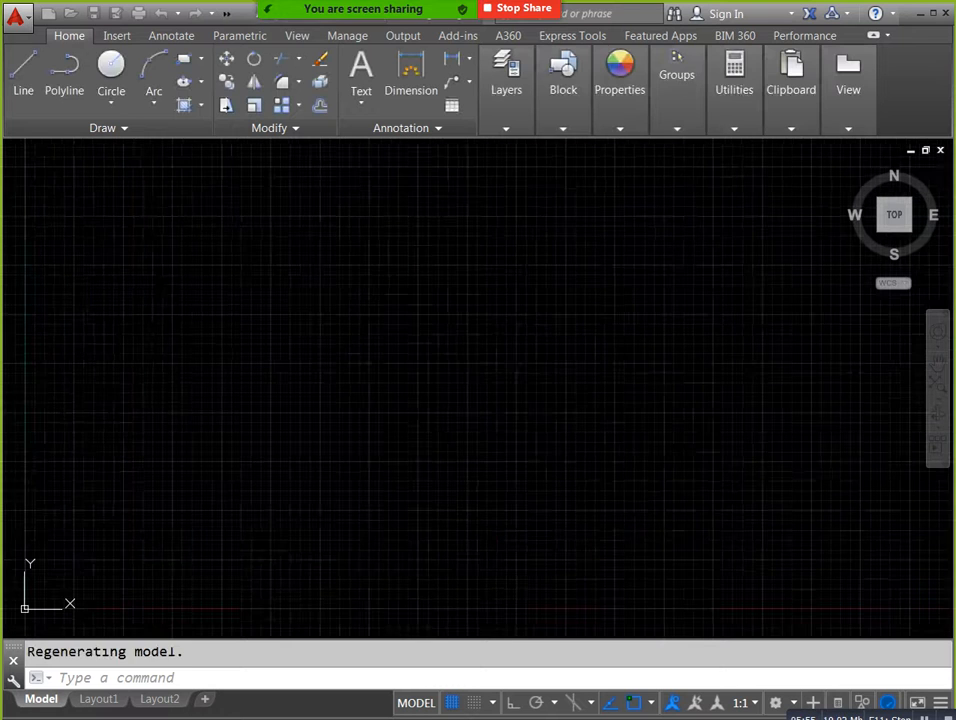
{"action": "type", "text": "I"}
{"action": "key", "text": "Return"}
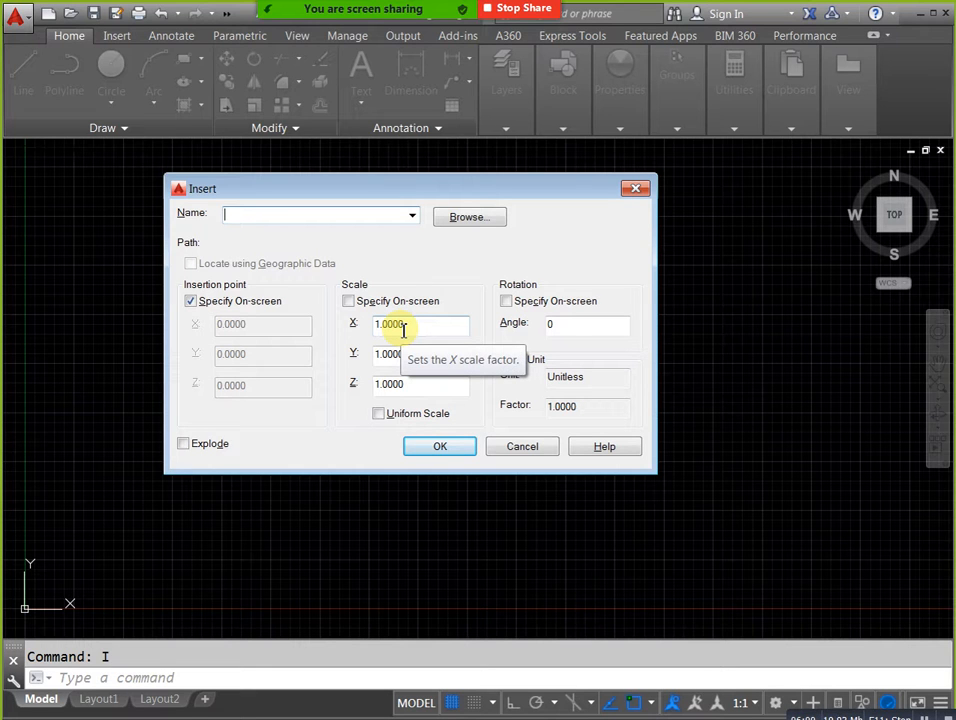
{"action": "left_click", "coordinate": [634, 192]}
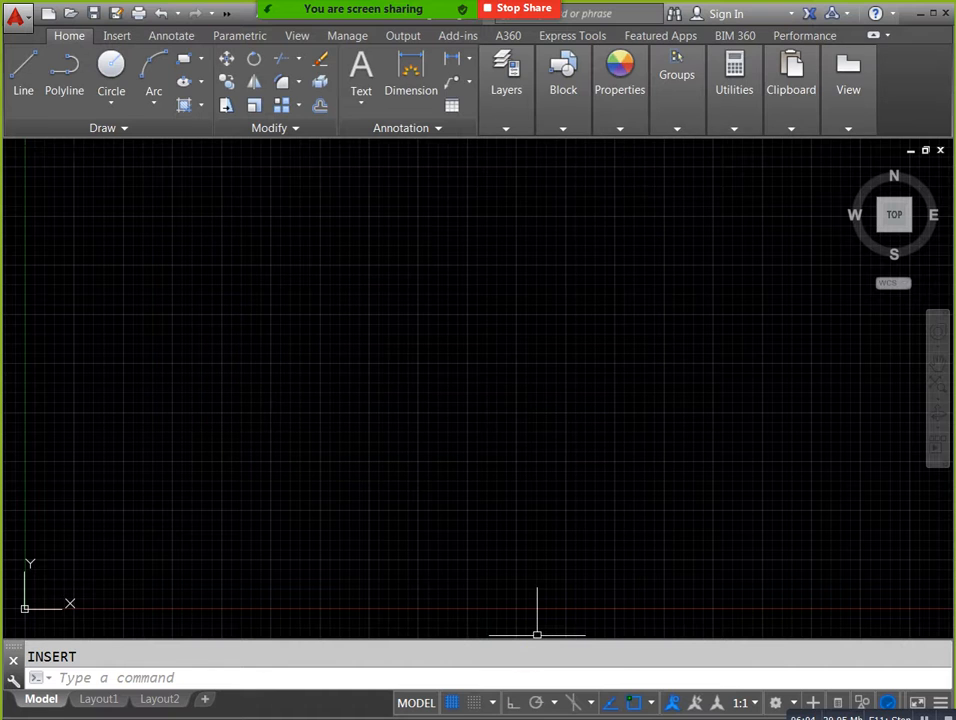
Return to the drawing with the air terminals and start Write Block with the air terminal block as its source.
{"action": "left_click", "coordinate": [540, 674]}
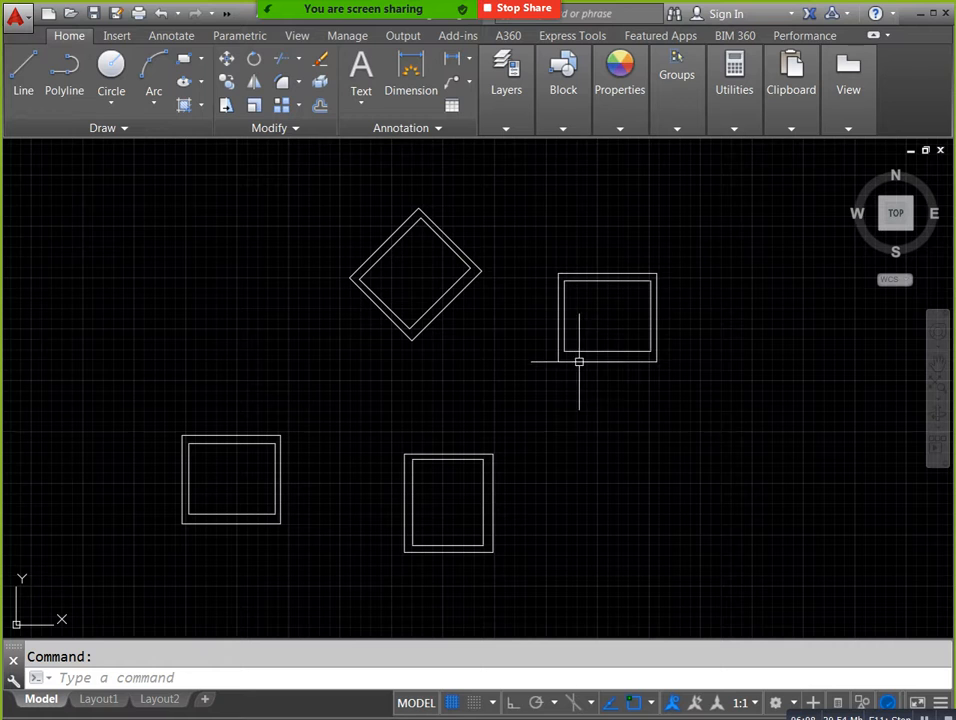
{"action": "type", "text": "W"}
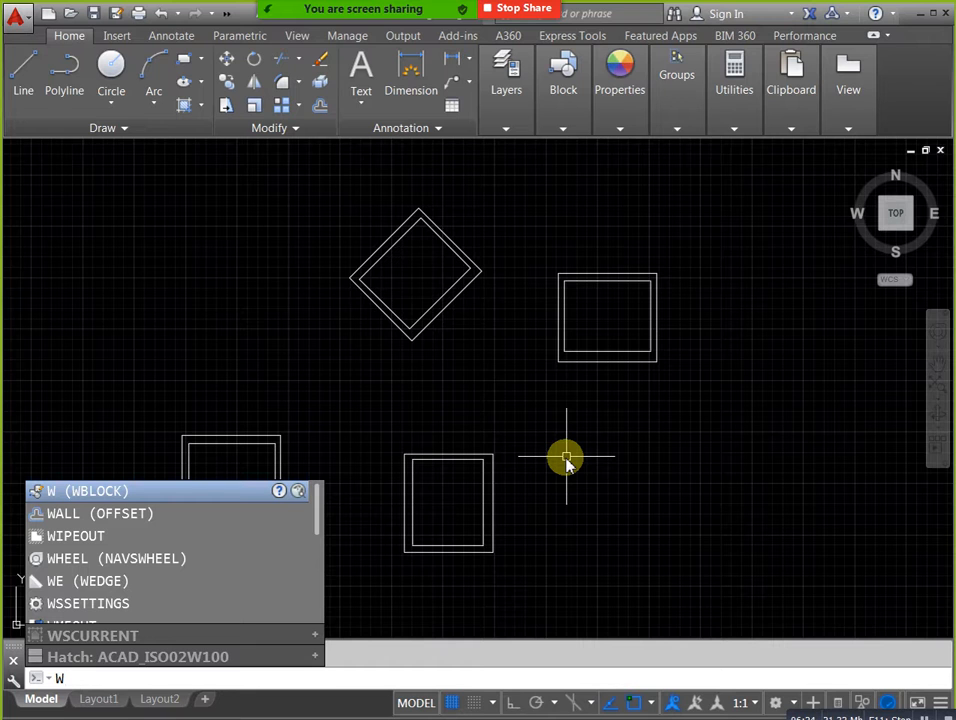
{"action": "key", "text": "Return"}
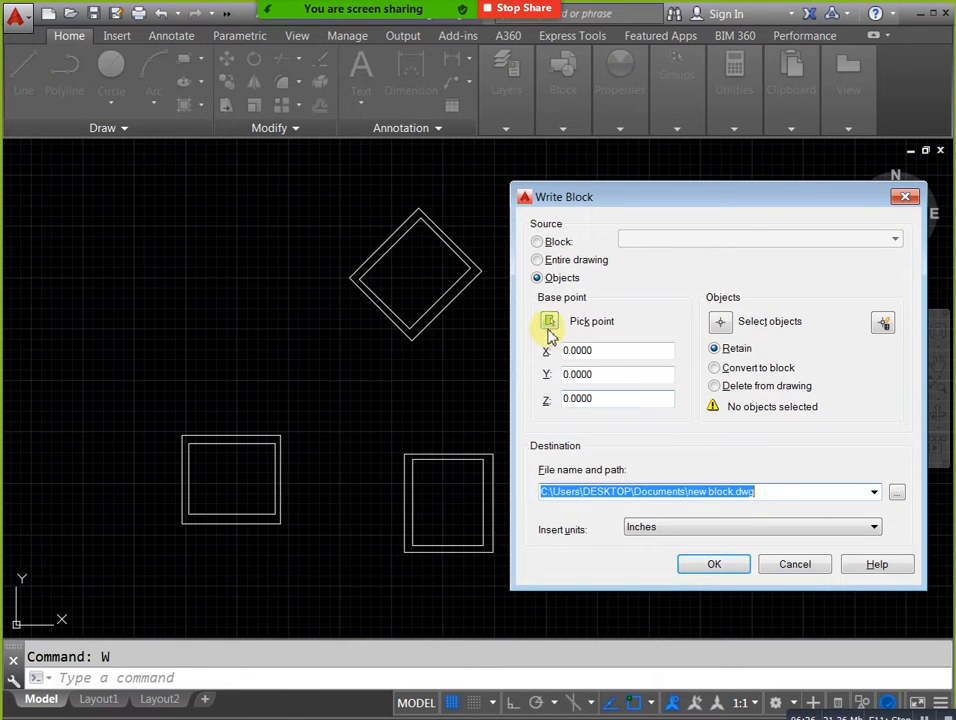
{"action": "left_click_drag", "start_coordinate": [588, 199], "coordinate": [590, 188]}
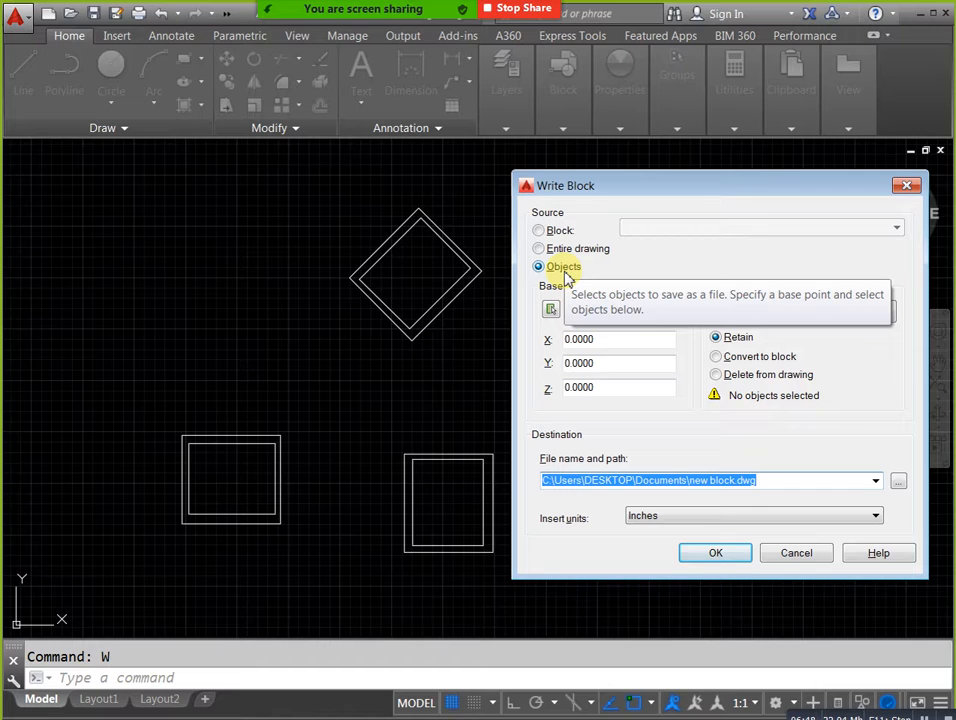
{"action": "left_click", "coordinate": [539, 231]}
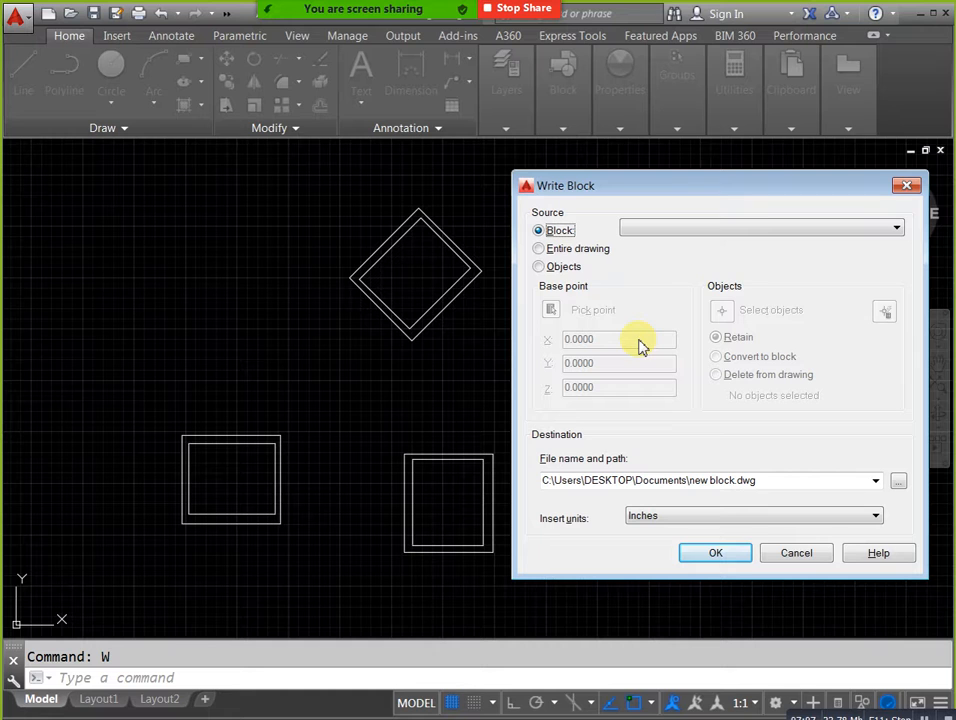
{"action": "left_click", "coordinate": [540, 266]}
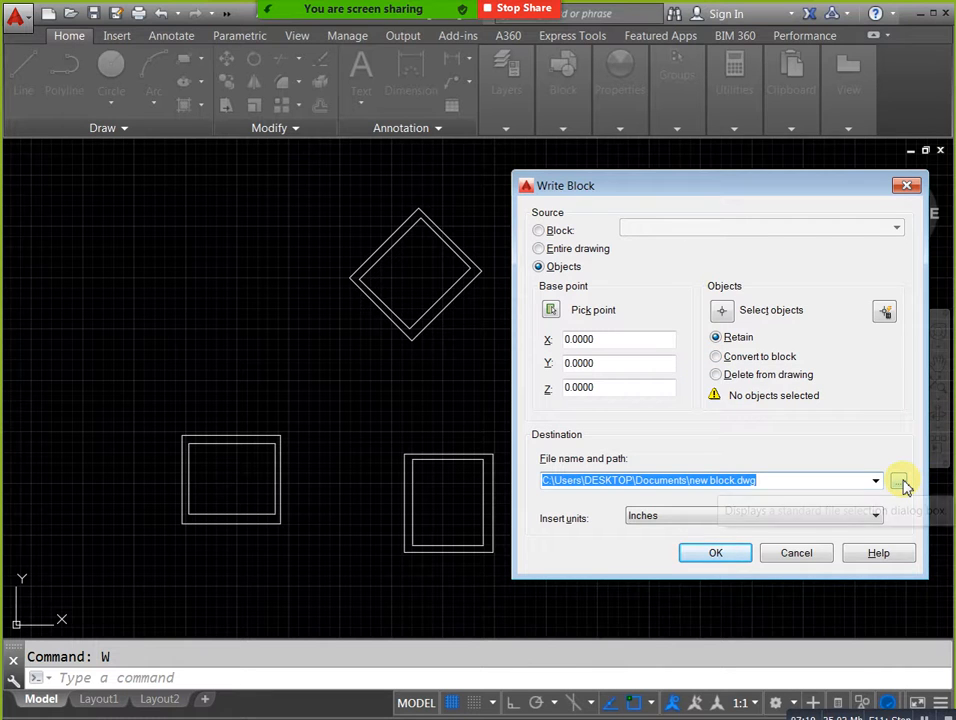
{"action": "left_click", "coordinate": [540, 232]}
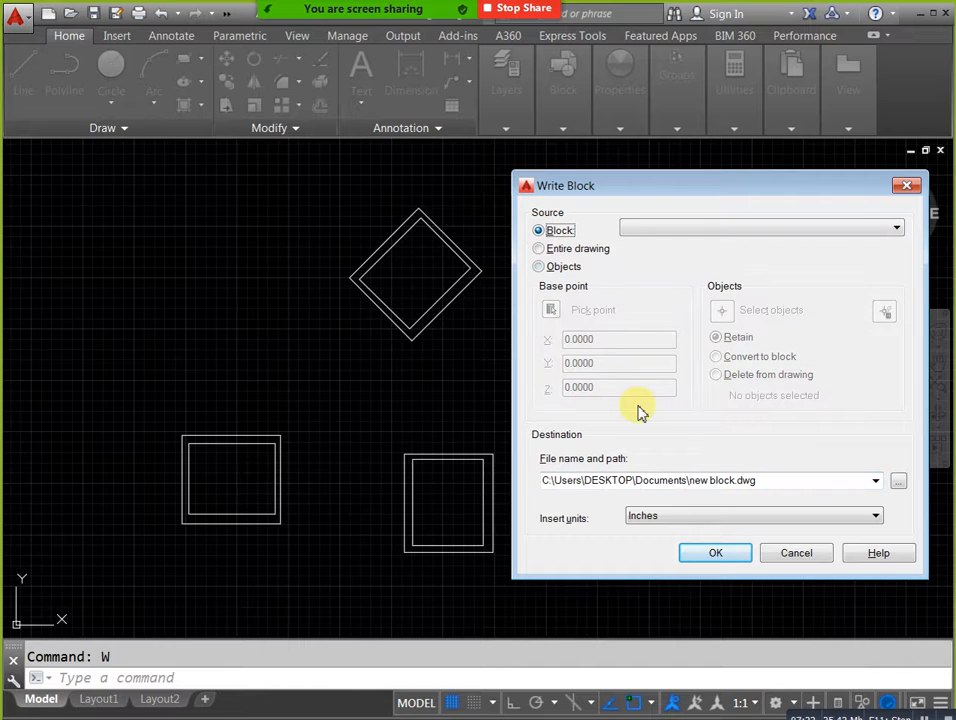
{"action": "left_click", "coordinate": [896, 230]}
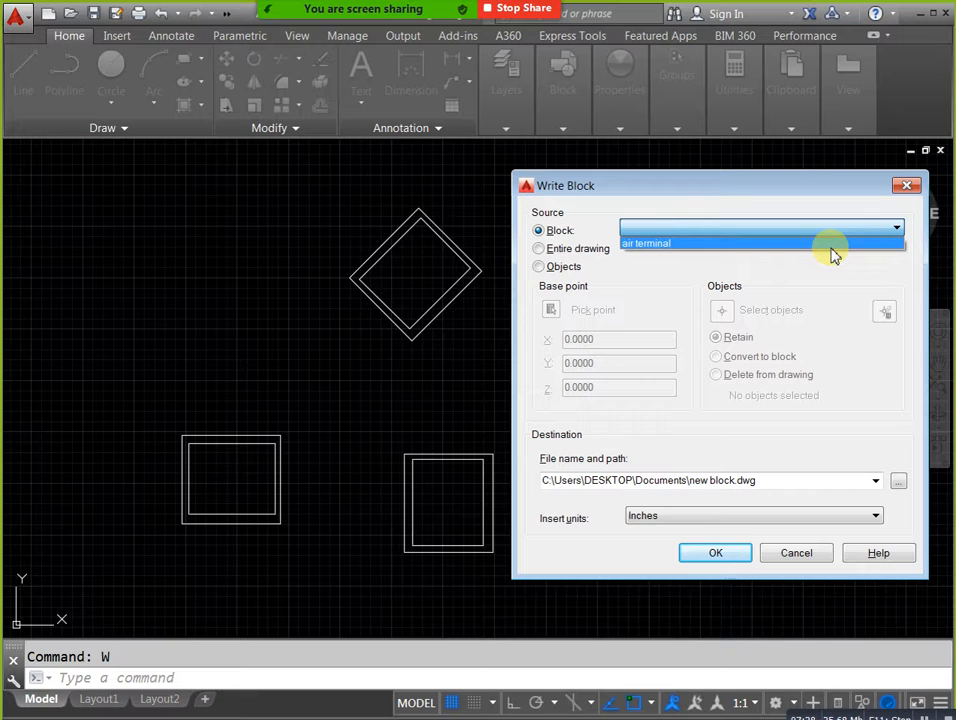
{"action": "left_click", "coordinate": [832, 246]}
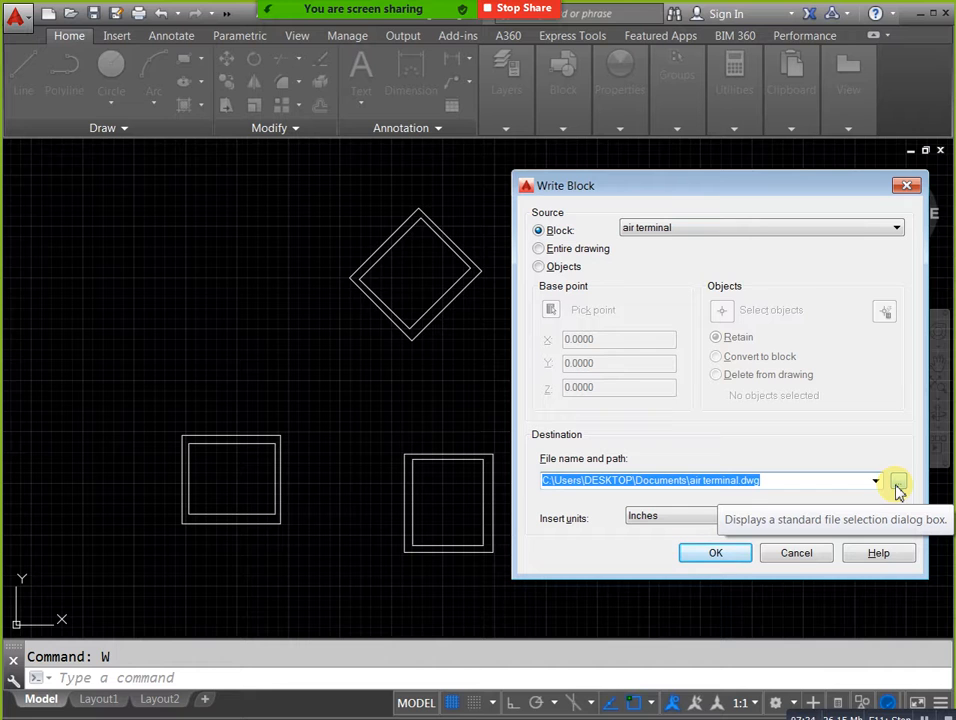
Set the Write Block destination to air terminal.dwg on the Desktop and write the block out.
{"action": "left_click", "coordinate": [898, 485]}
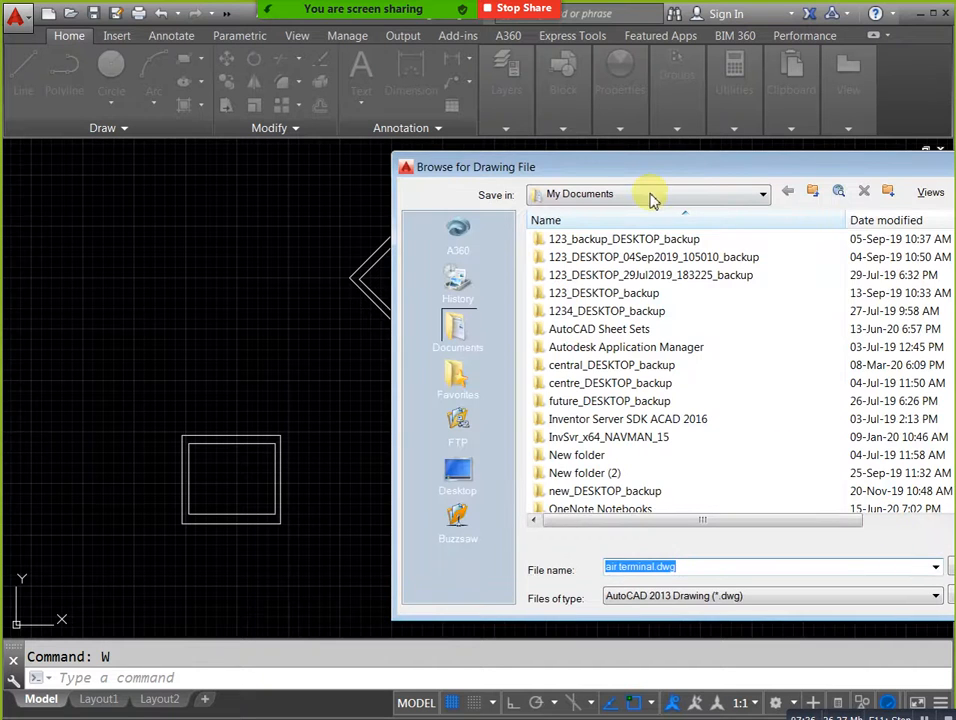
{"action": "left_click_drag", "start_coordinate": [657, 169], "coordinate": [483, 183]}
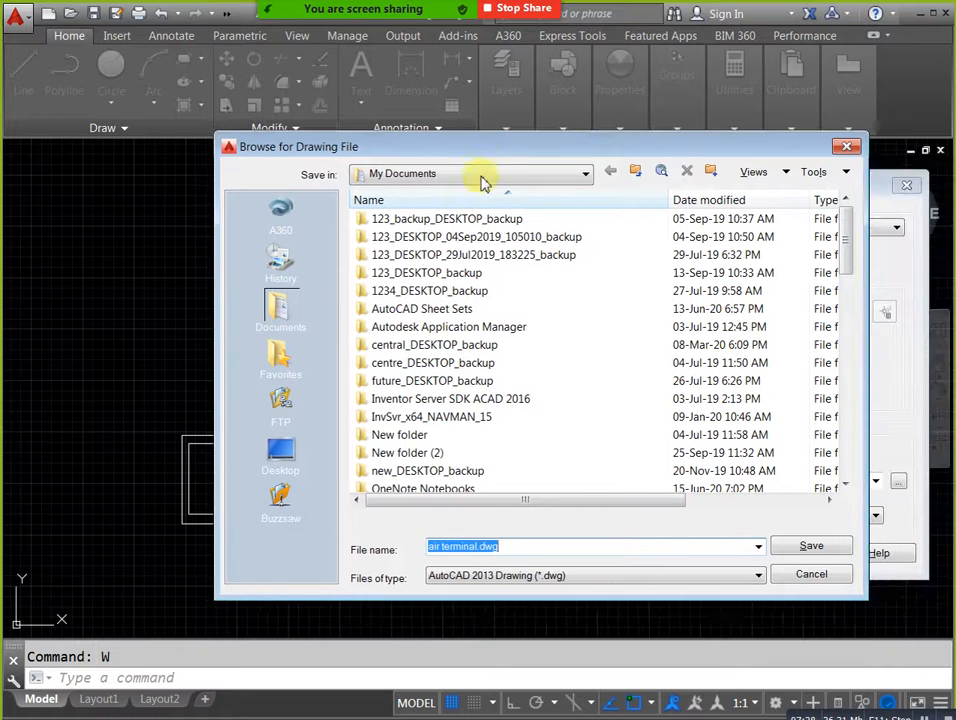
{"action": "left_click", "coordinate": [298, 472]}
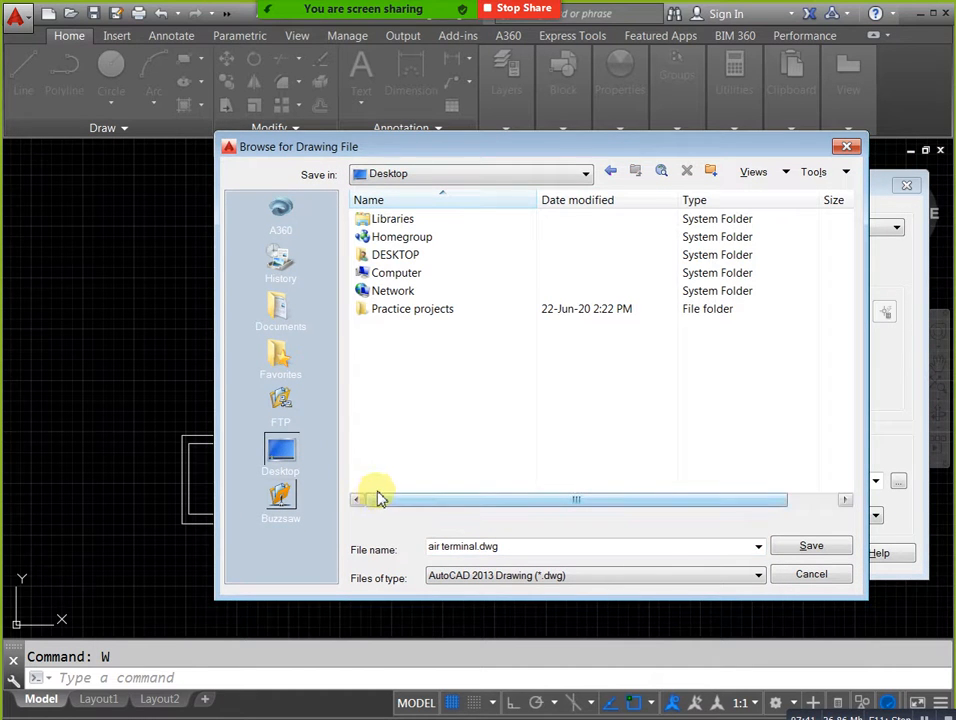
{"action": "left_click", "coordinate": [806, 547]}
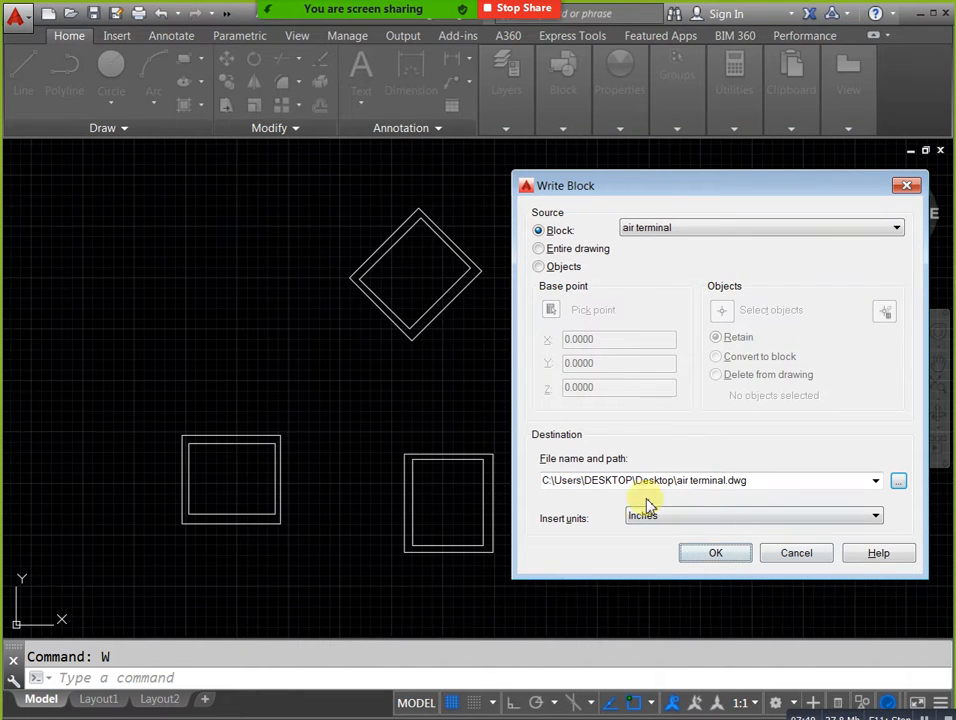
{"action": "left_click", "coordinate": [740, 556]}
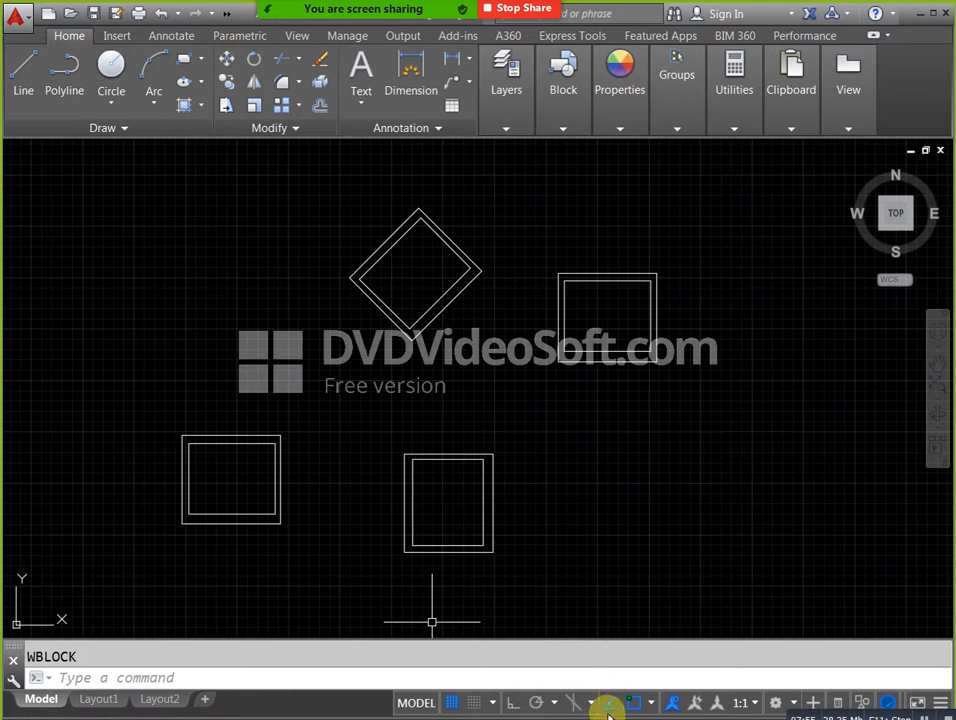
Start an Insert in the same drawing and load air terminal.dwg from the Desktop as the block to insert.
{"action": "left_click", "coordinate": [550, 719]}
{"action": "left_click", "coordinate": [617, 570]}
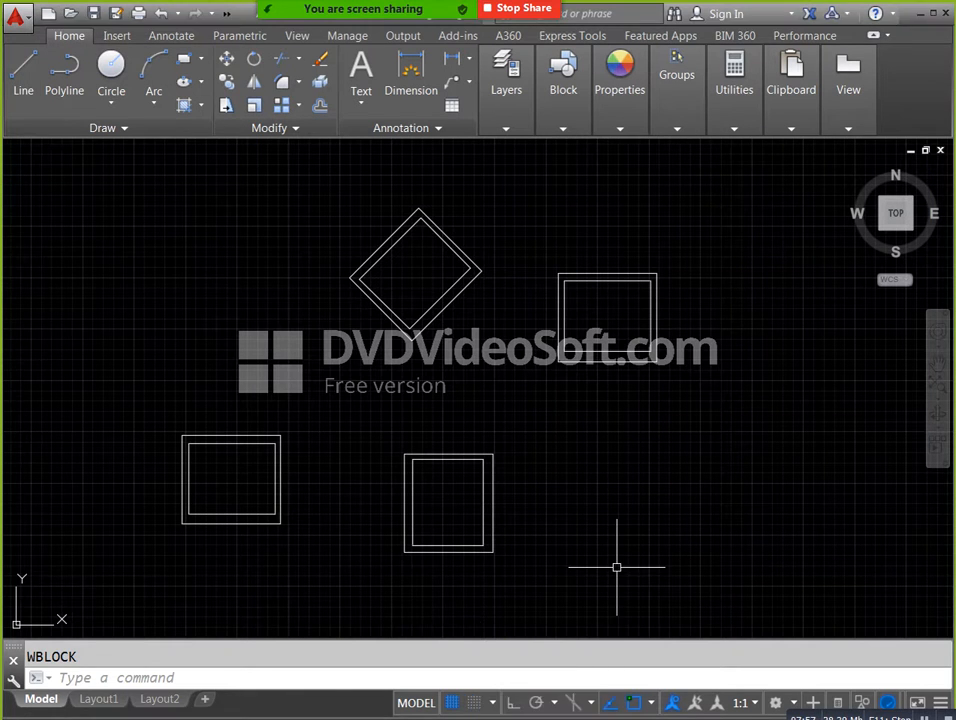
{"action": "type", "text": "I"}
{"action": "key", "text": "Return"}
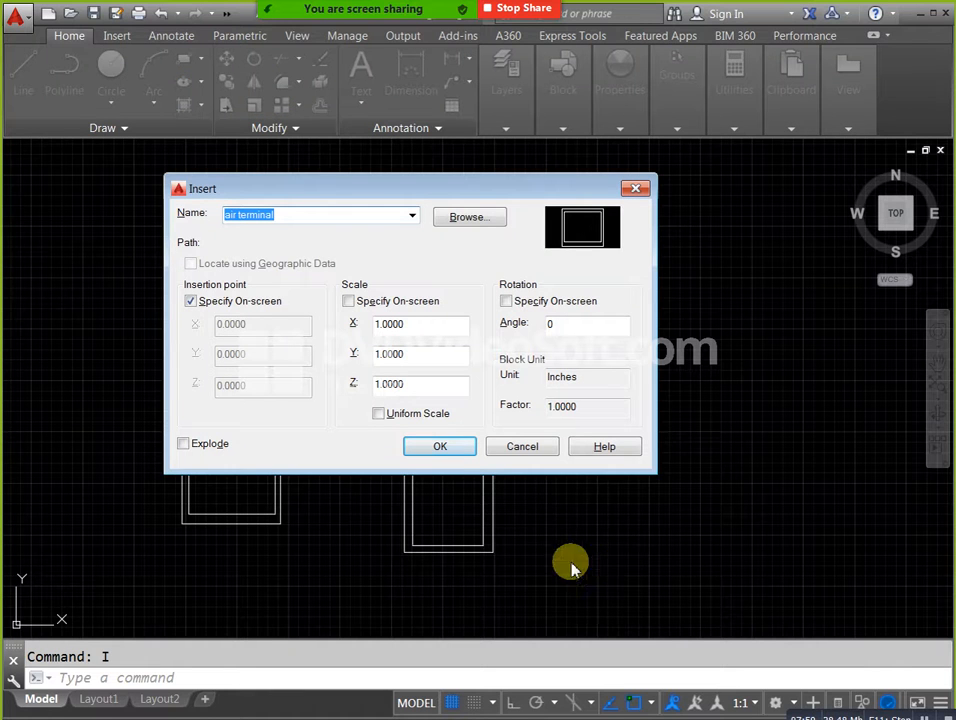
{"action": "left_click", "coordinate": [485, 222]}
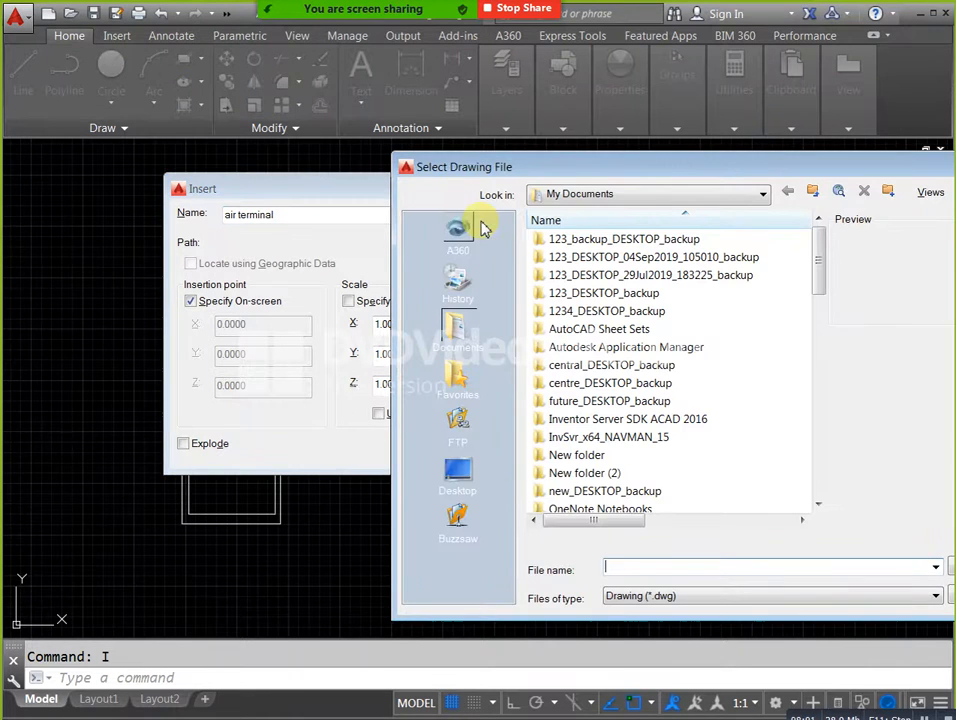
{"action": "left_click", "coordinate": [450, 482]}
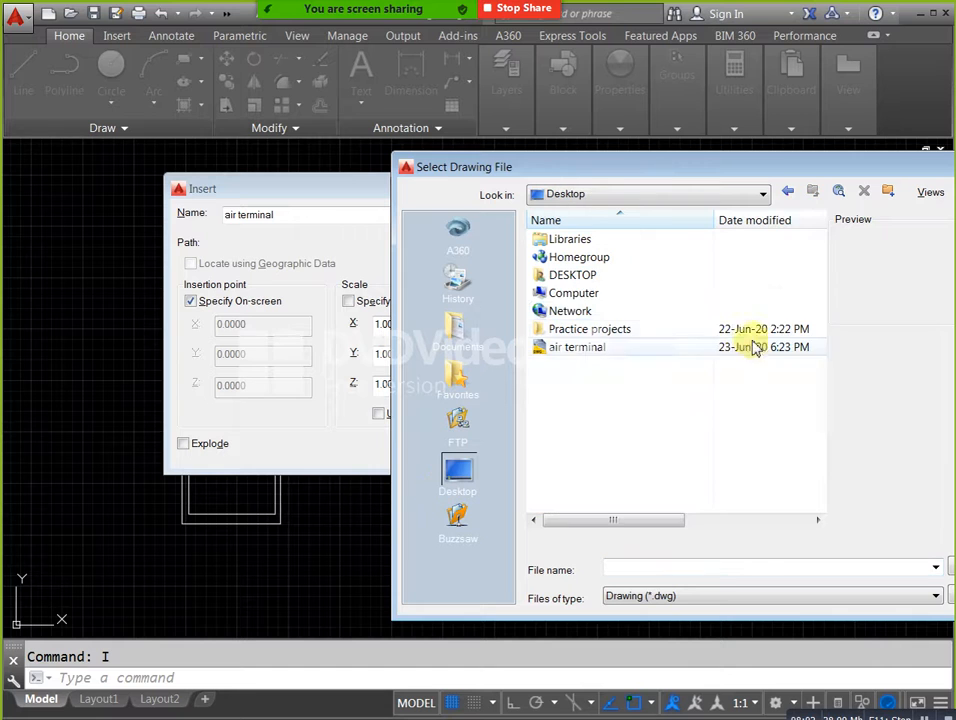
{"action": "left_click", "coordinate": [602, 350]}
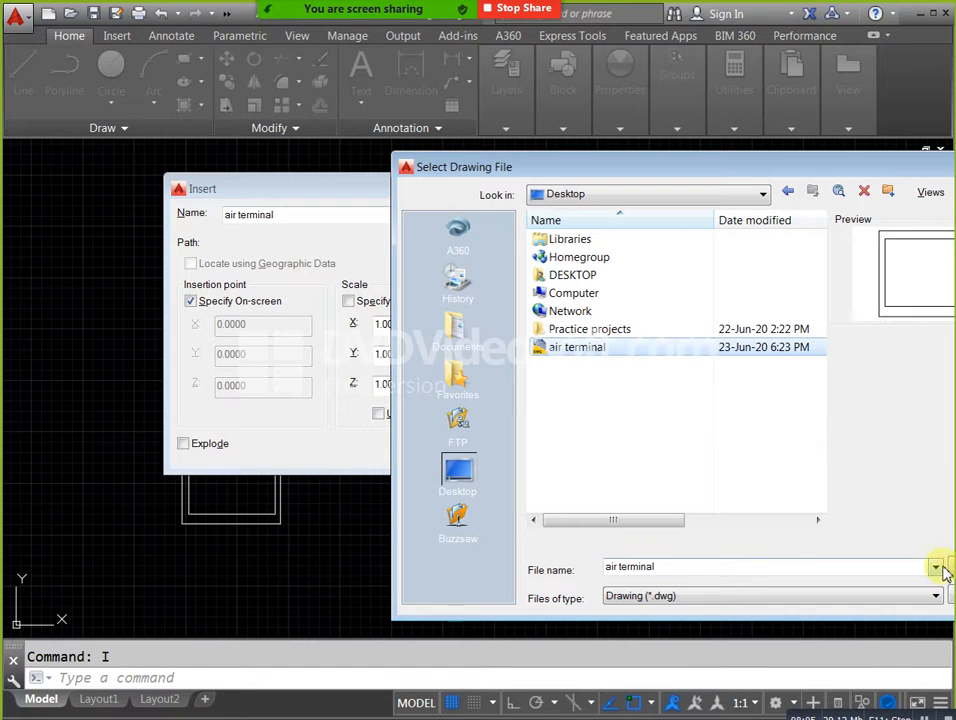
{"action": "left_click_drag", "start_coordinate": [640, 171], "coordinate": [527, 150]}
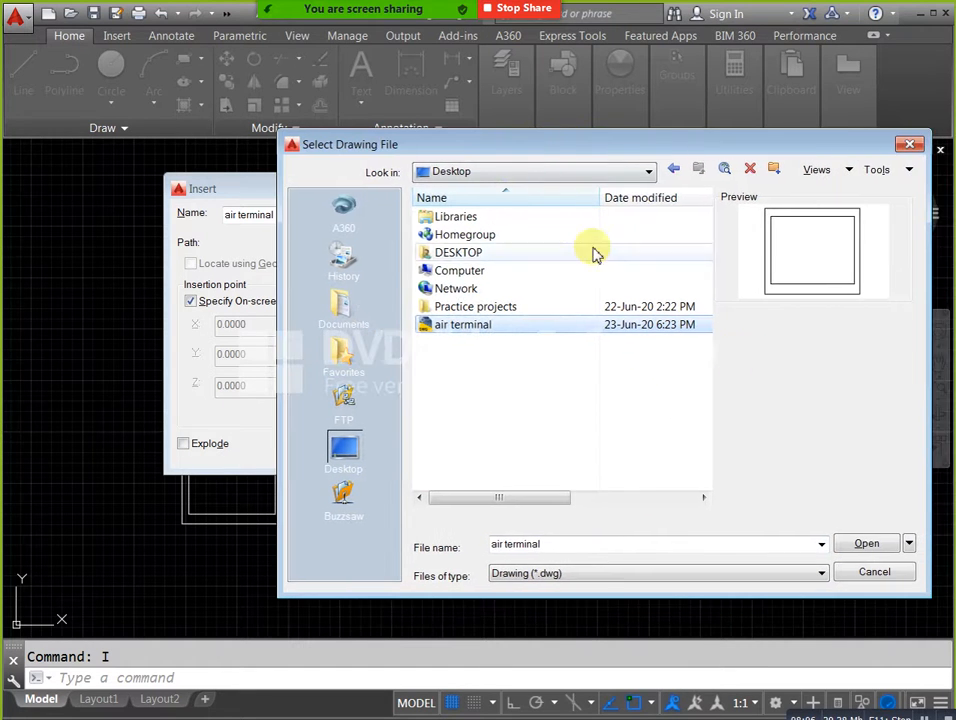
{"action": "left_click", "coordinate": [855, 540]}
Redefine the existing air terminal block and place the new copy below and to the right of the upper-right one.
{"action": "left_click", "coordinate": [446, 450]}
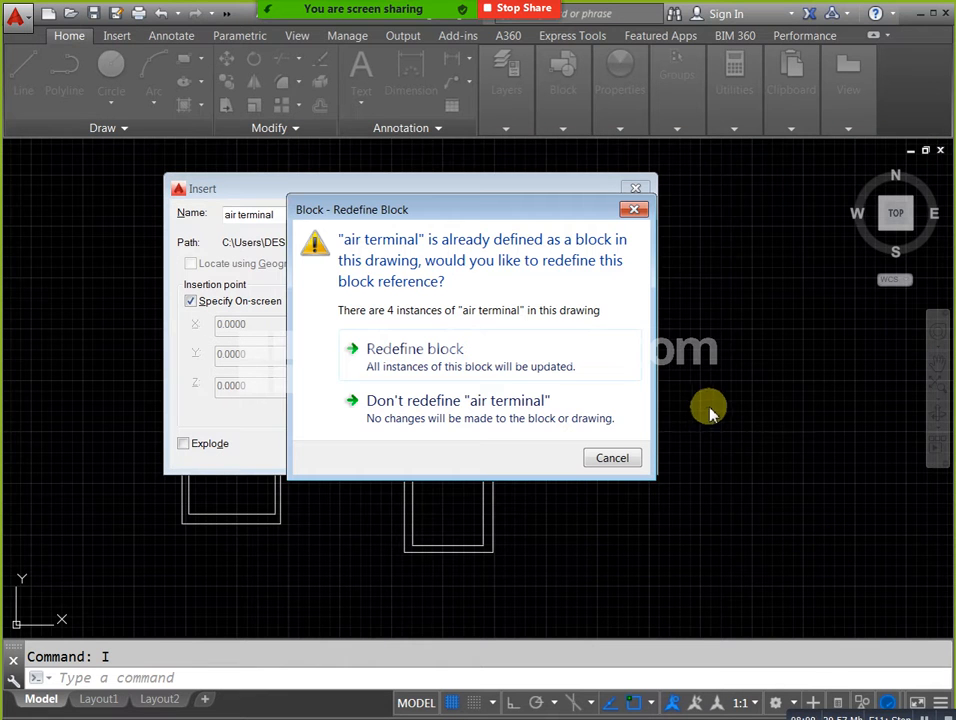
{"action": "left_click", "coordinate": [500, 368]}
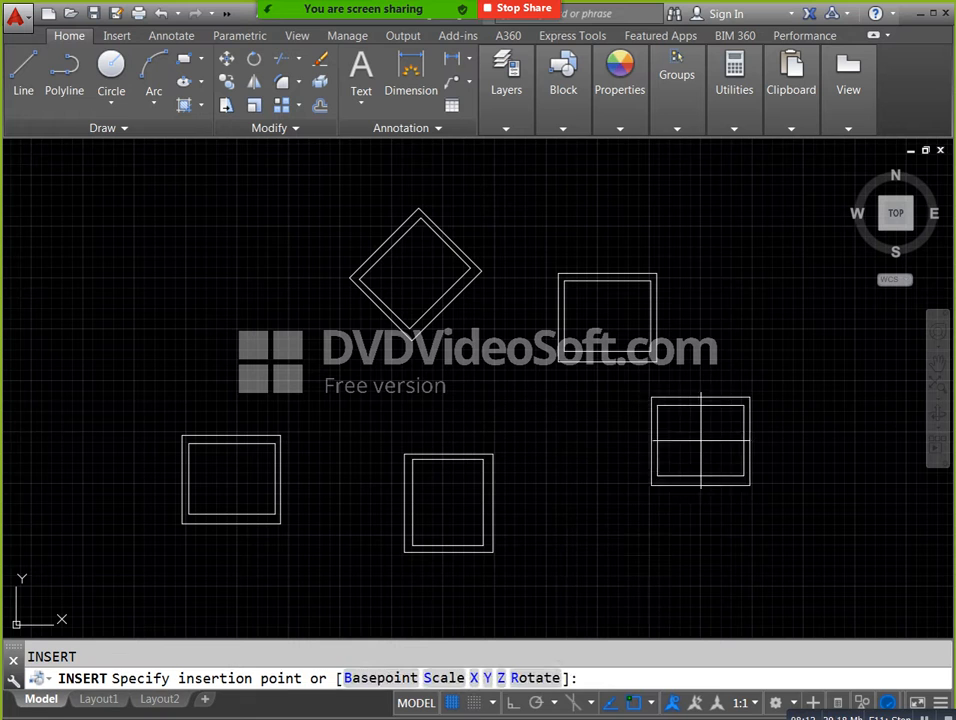
{"action": "left_click", "coordinate": [700, 441]}
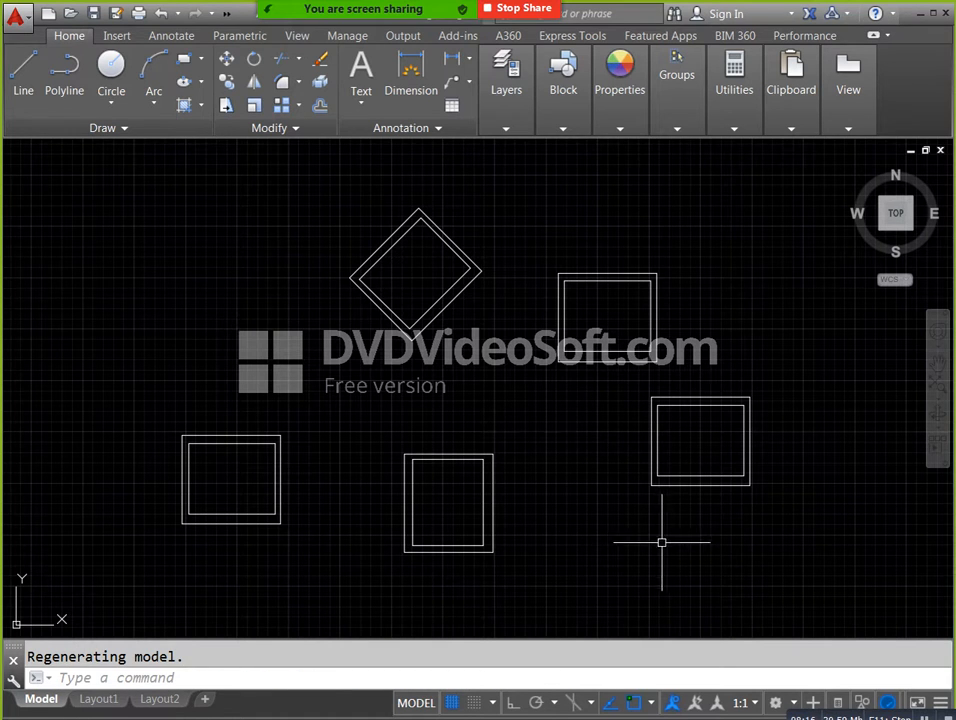
Switch to the blank drawing and insert air terminal.dwg from the Desktop near its centre at scale 1 and rotation 0.
{"action": "left_click", "coordinate": [551, 713]}
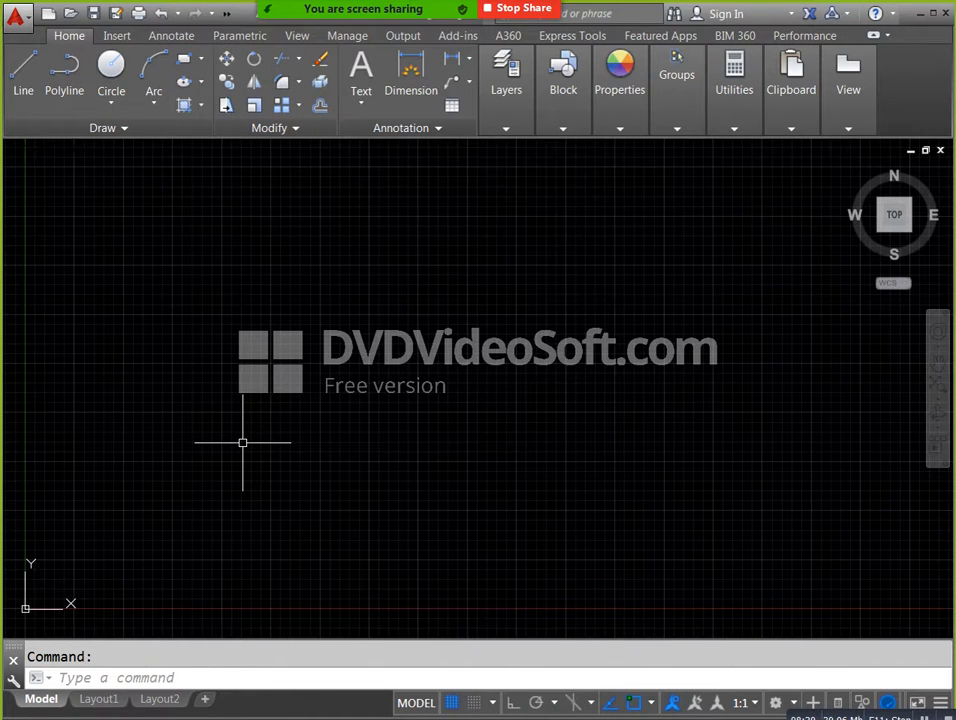
{"action": "type", "text": "i"}
{"action": "key", "text": "Return"}
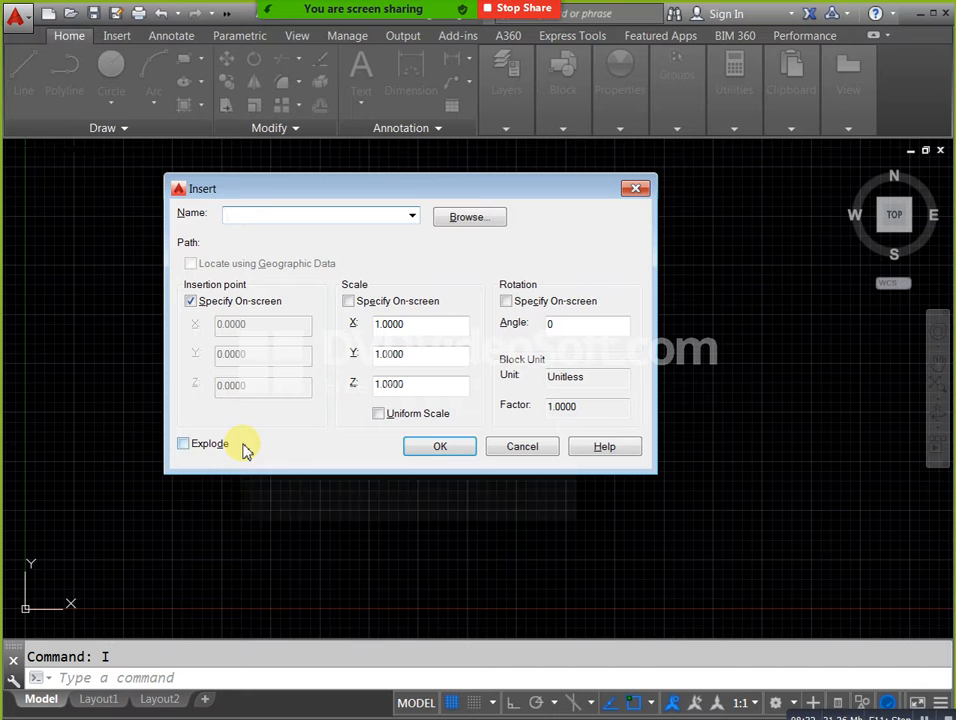
{"action": "left_click", "coordinate": [472, 222]}
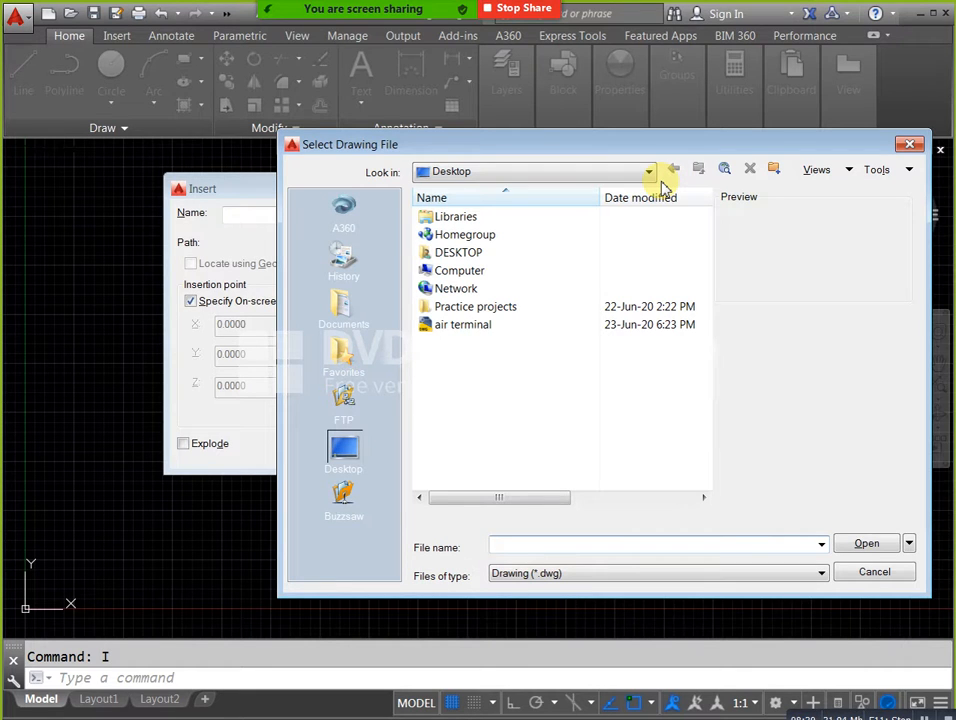
{"action": "left_click", "coordinate": [489, 326]}
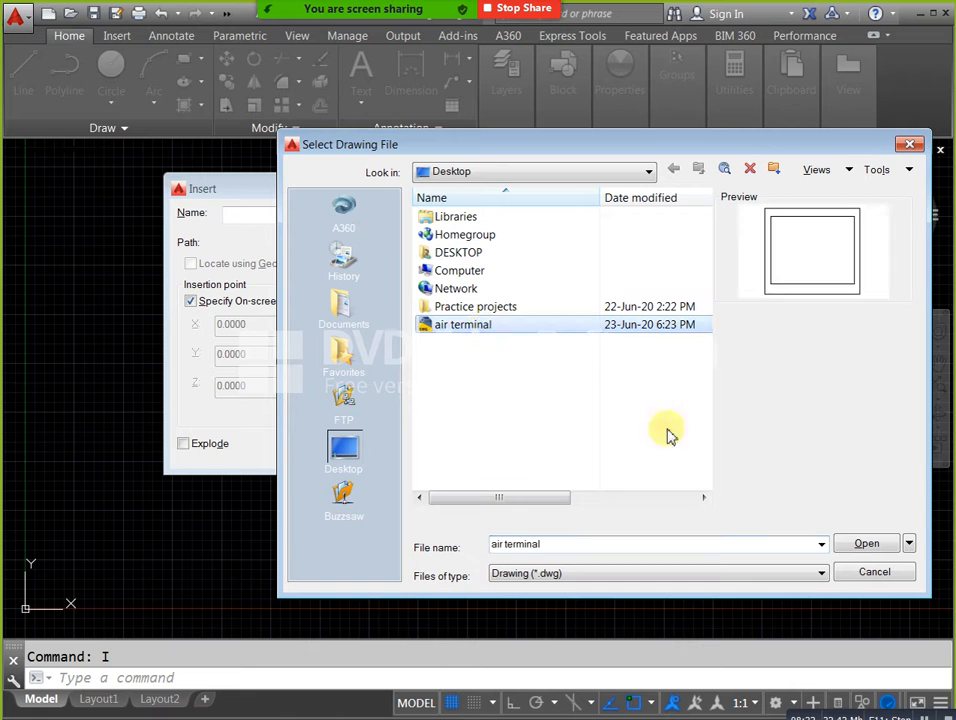
{"action": "left_click", "coordinate": [850, 544]}
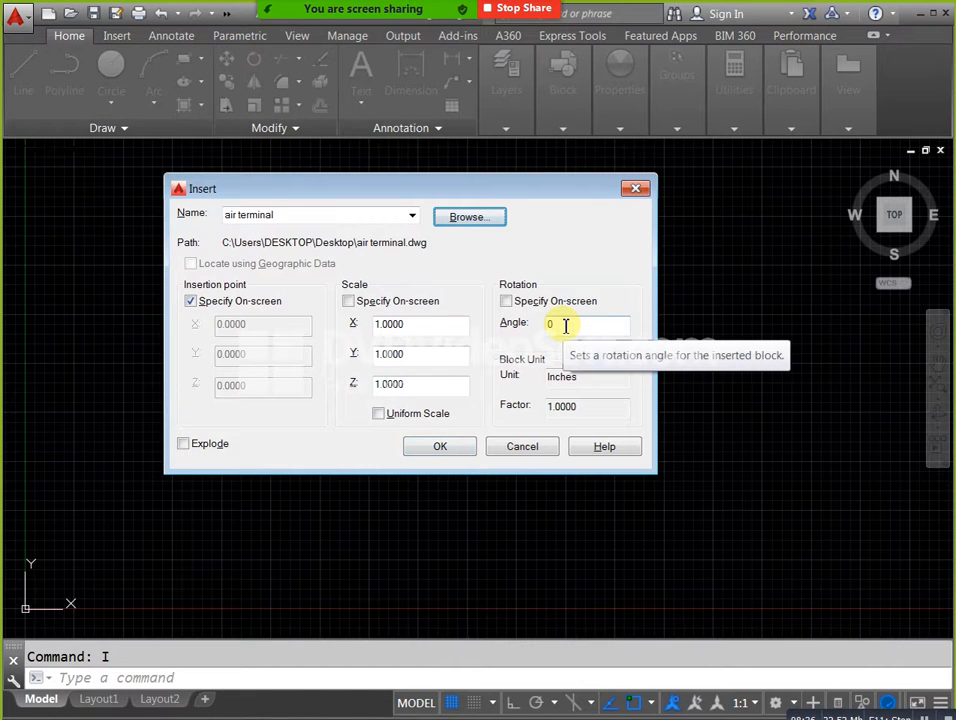
{"action": "left_click", "coordinate": [440, 447]}
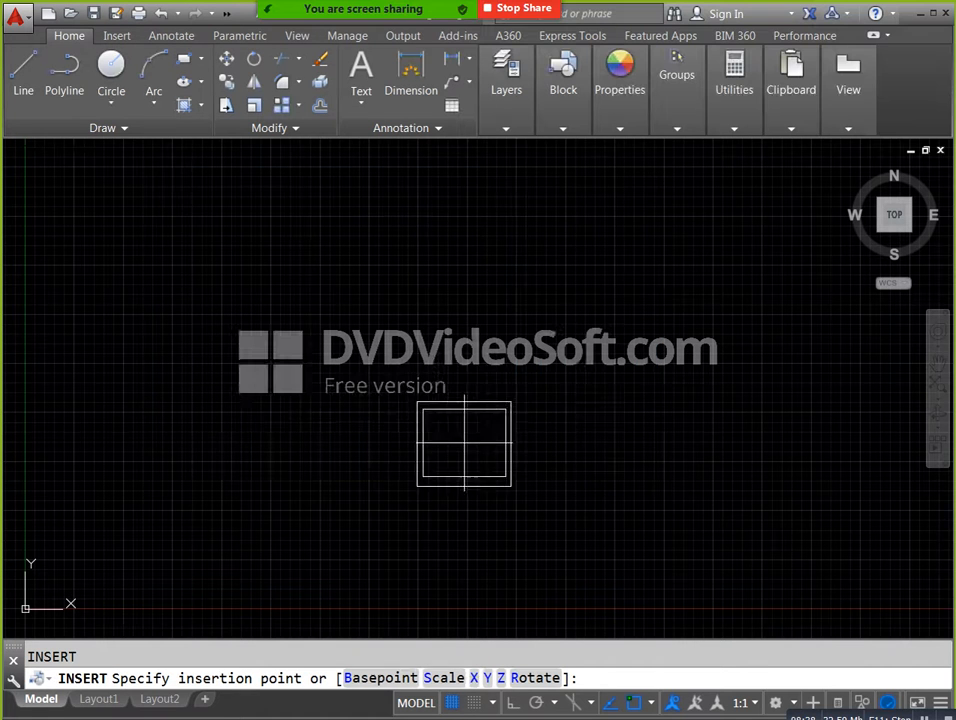
{"action": "left_click", "coordinate": [454, 360]}
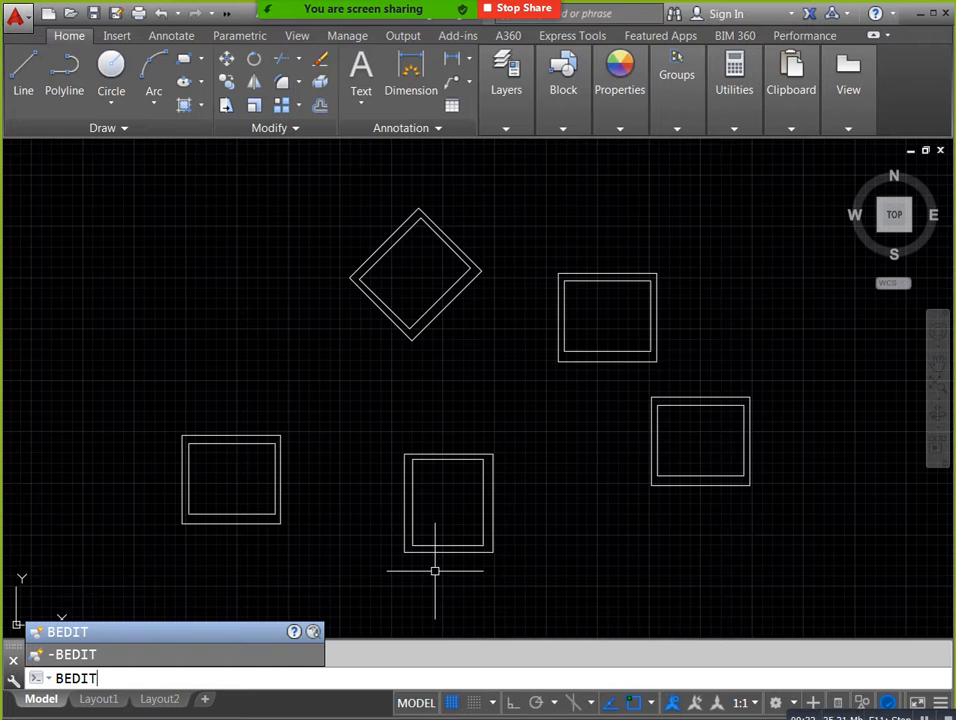
Open the air terminal block definition for editing in the Block Editor.
{"action": "key", "text": "Return"}
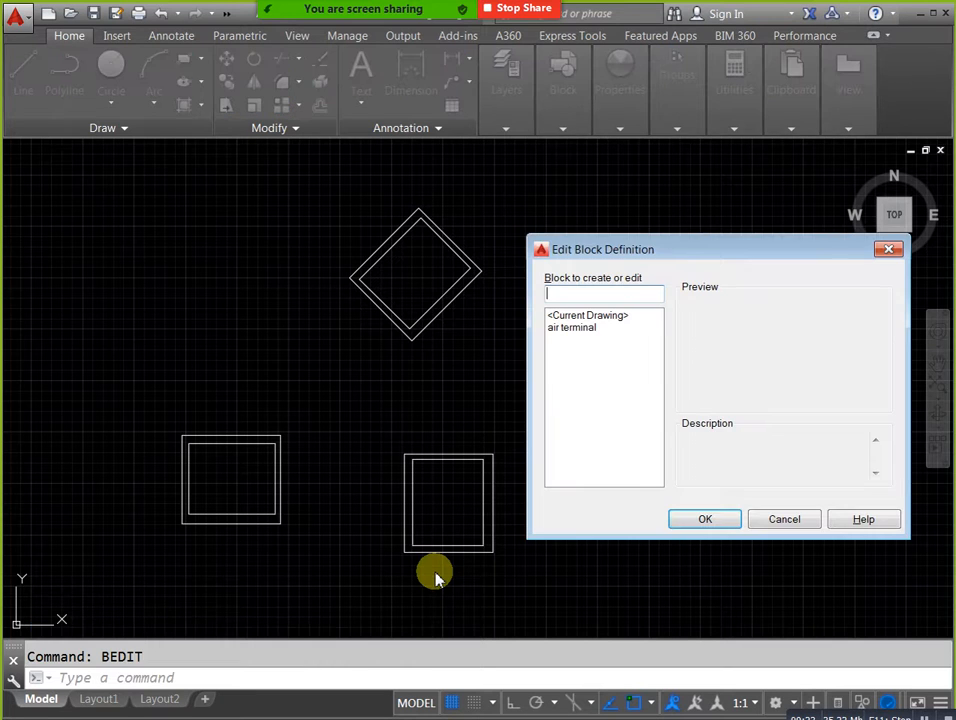
{"action": "left_click_drag", "start_coordinate": [685, 252], "coordinate": [638, 242]}
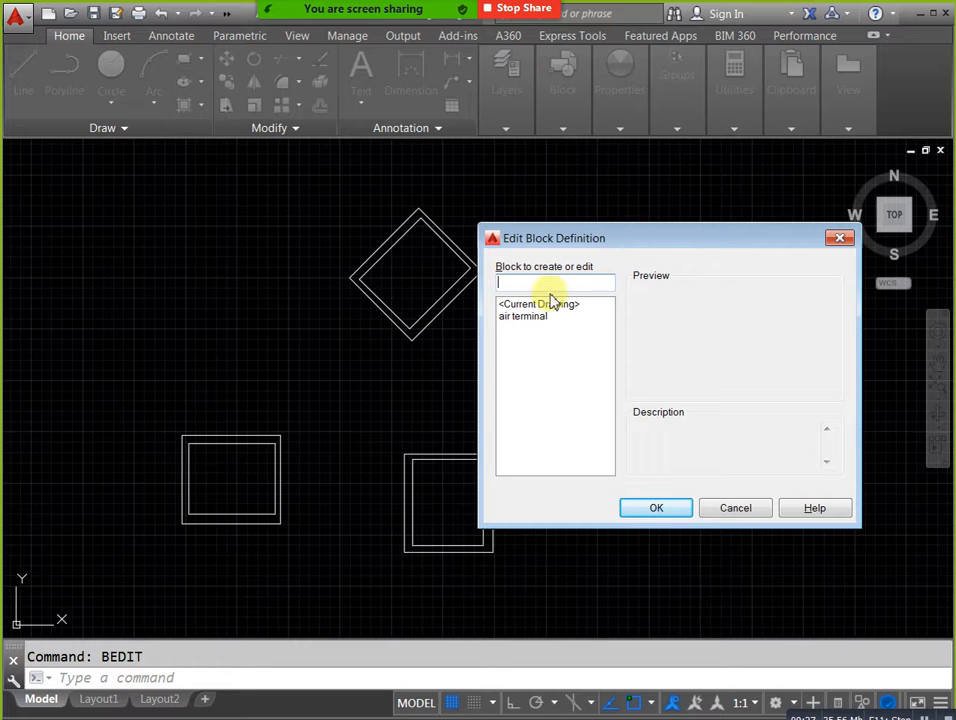
{"action": "left_click", "coordinate": [535, 318]}
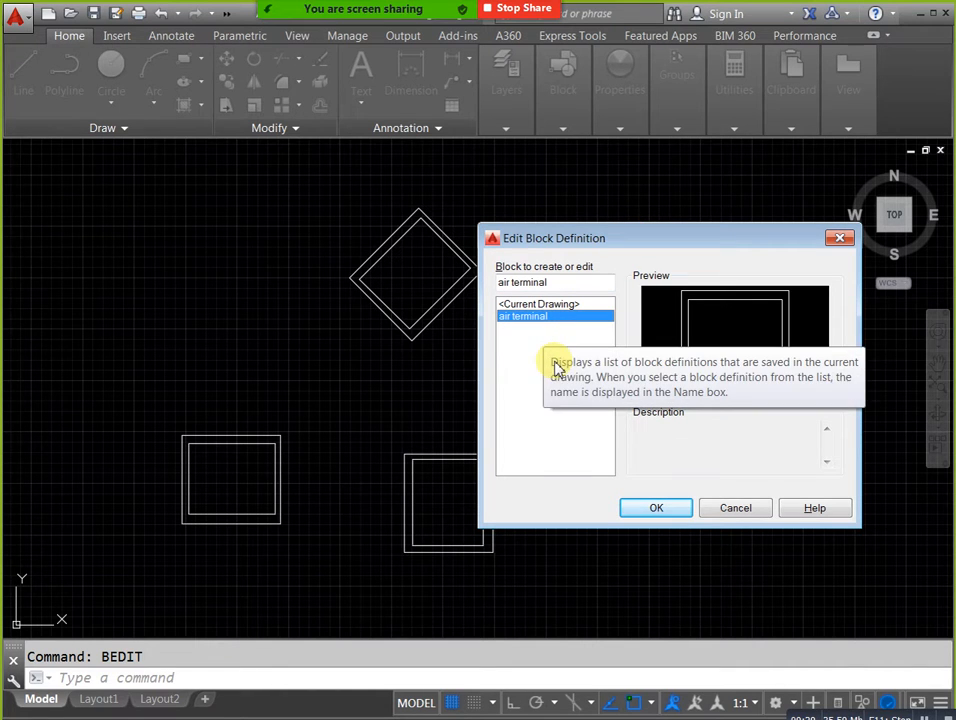
{"action": "left_click", "coordinate": [646, 512]}
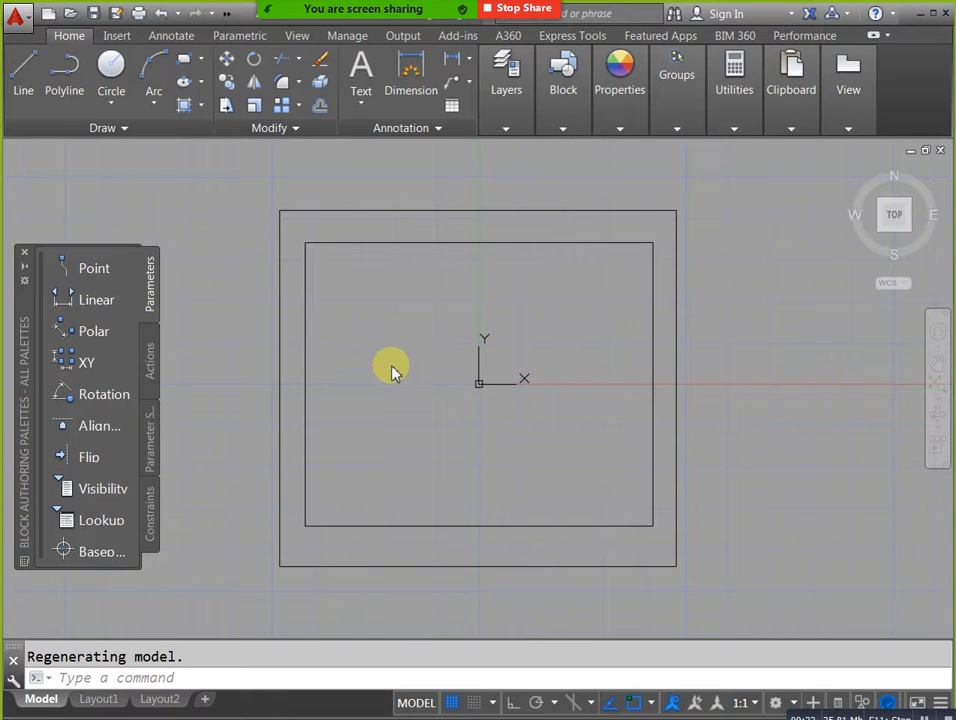
{"action": "left_click", "coordinate": [390, 365]}
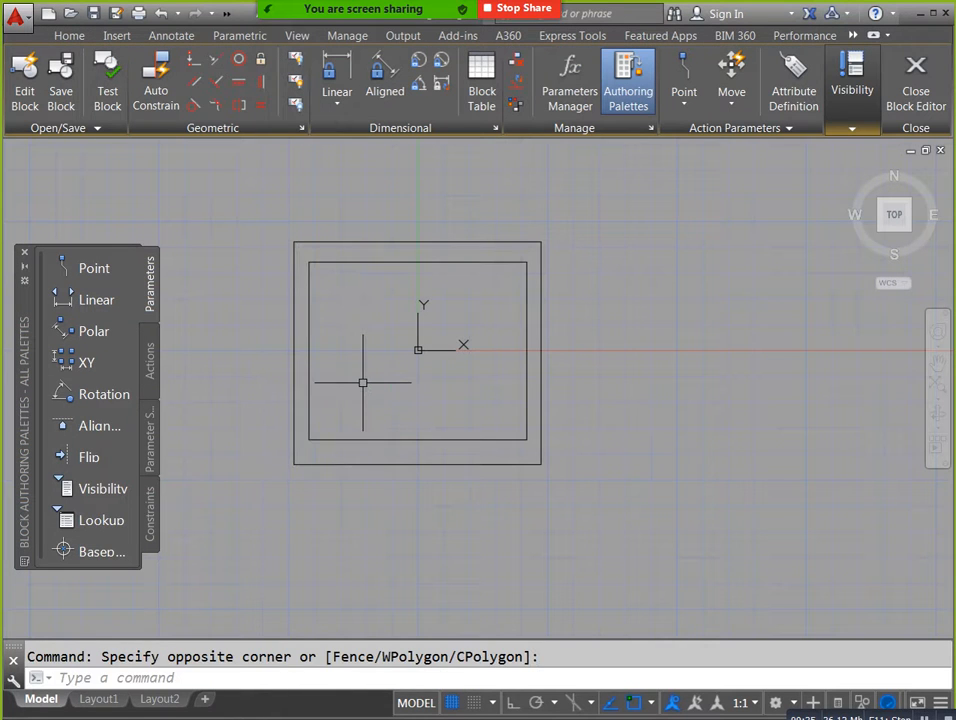
Draw three progressively smaller nested rectangles inside the inner rectangle of the air terminal block.
{"action": "type", "text": "rec"}
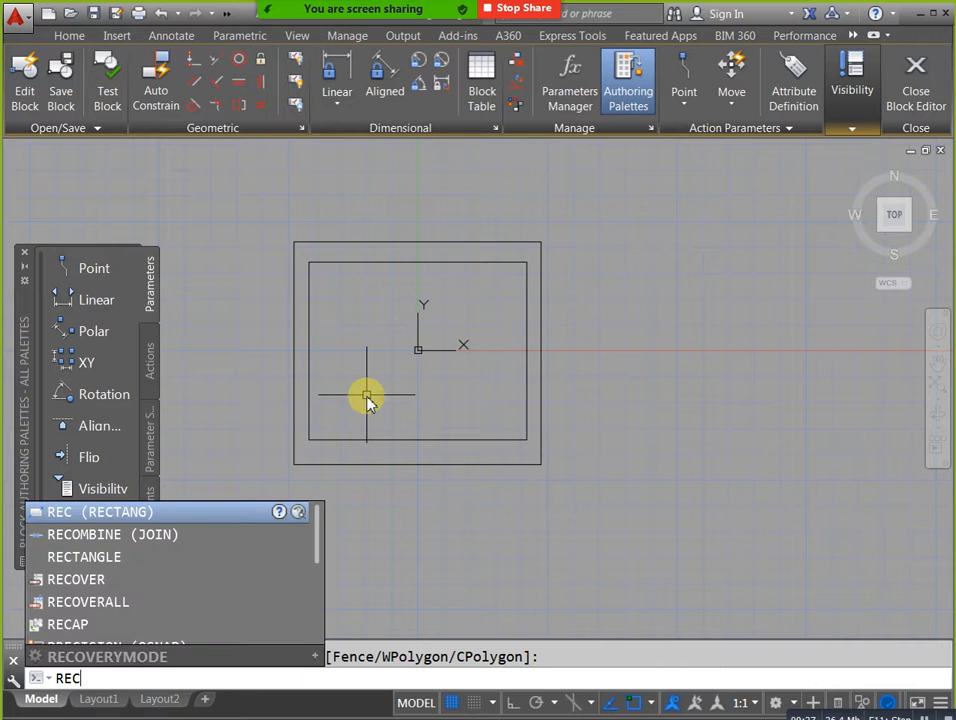
{"action": "key", "text": "Return"}
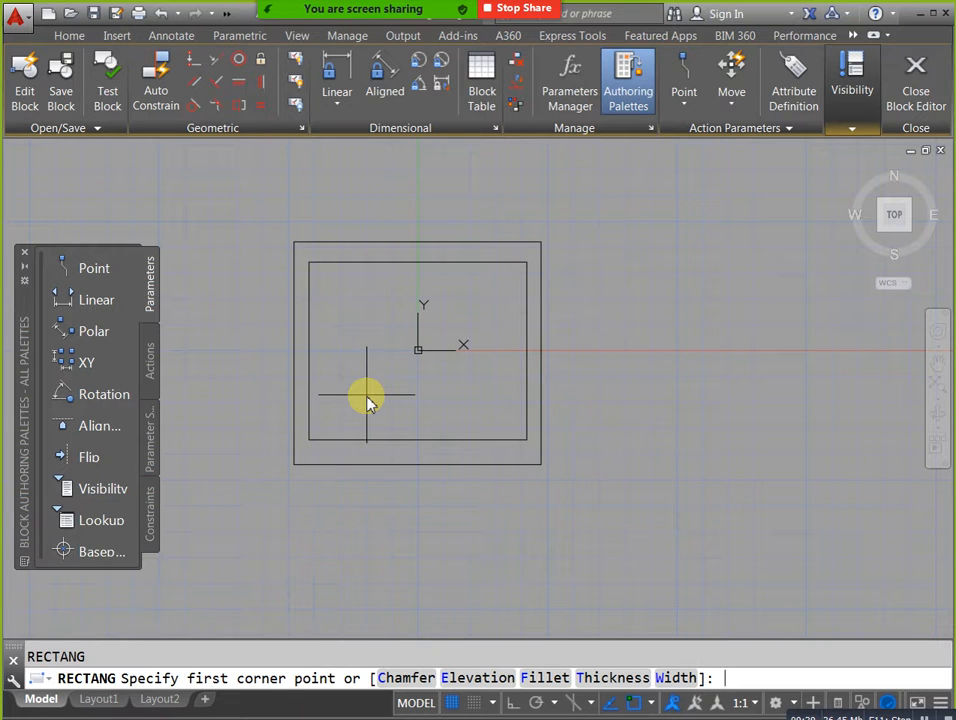
{"action": "left_click", "coordinate": [323, 280]}
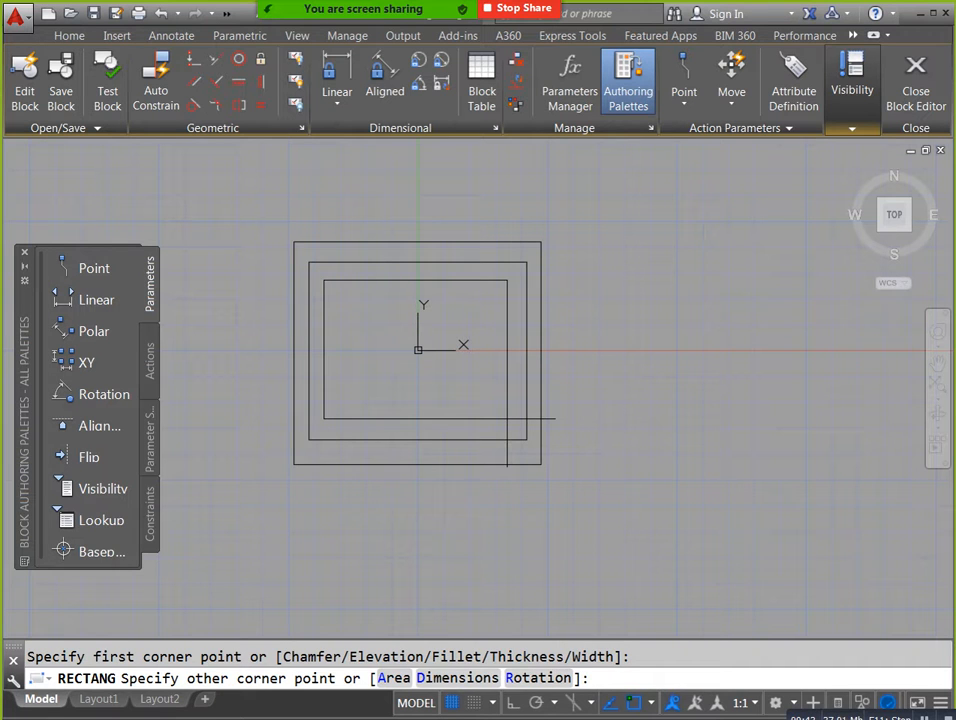
{"action": "left_click", "coordinate": [507, 418]}
{"action": "key", "text": "Return"}
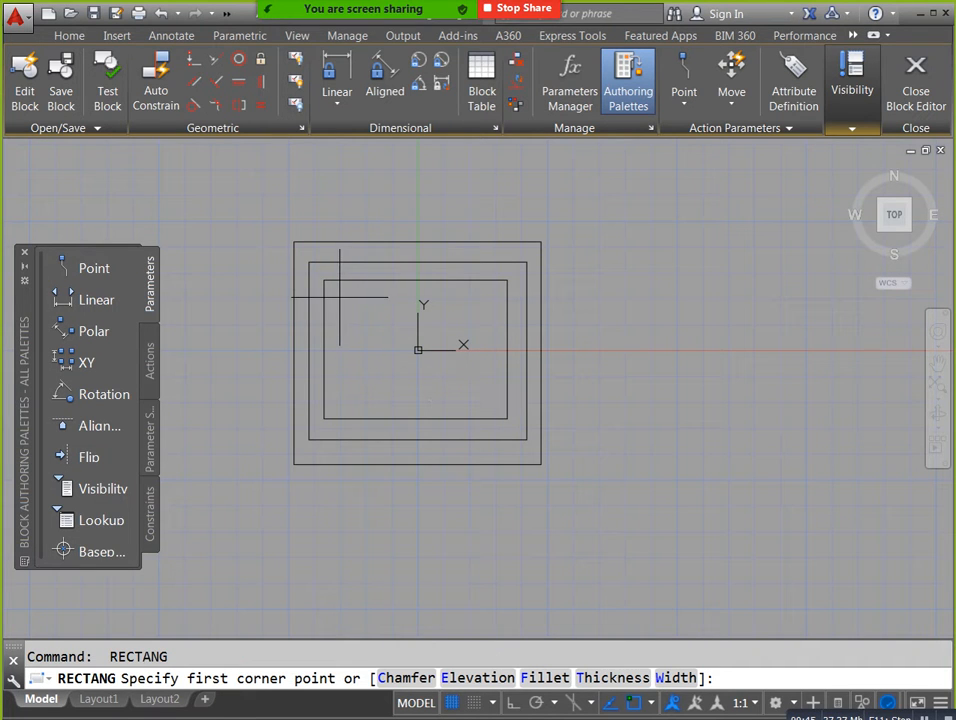
{"action": "left_click", "coordinate": [343, 298]}
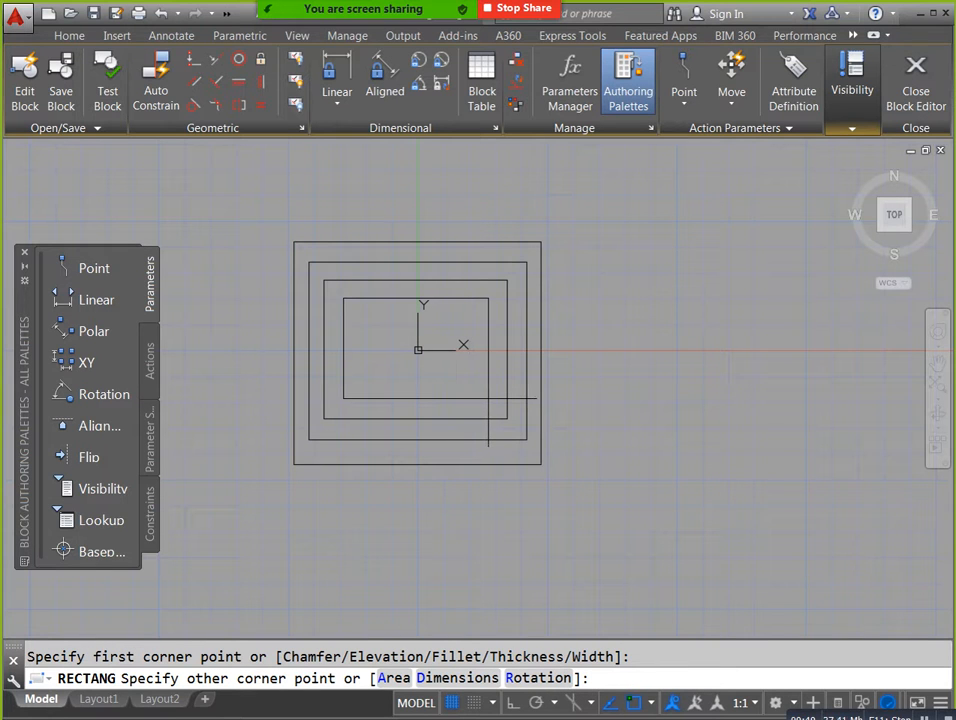
{"action": "left_click", "coordinate": [490, 398]}
{"action": "key", "text": "Return"}
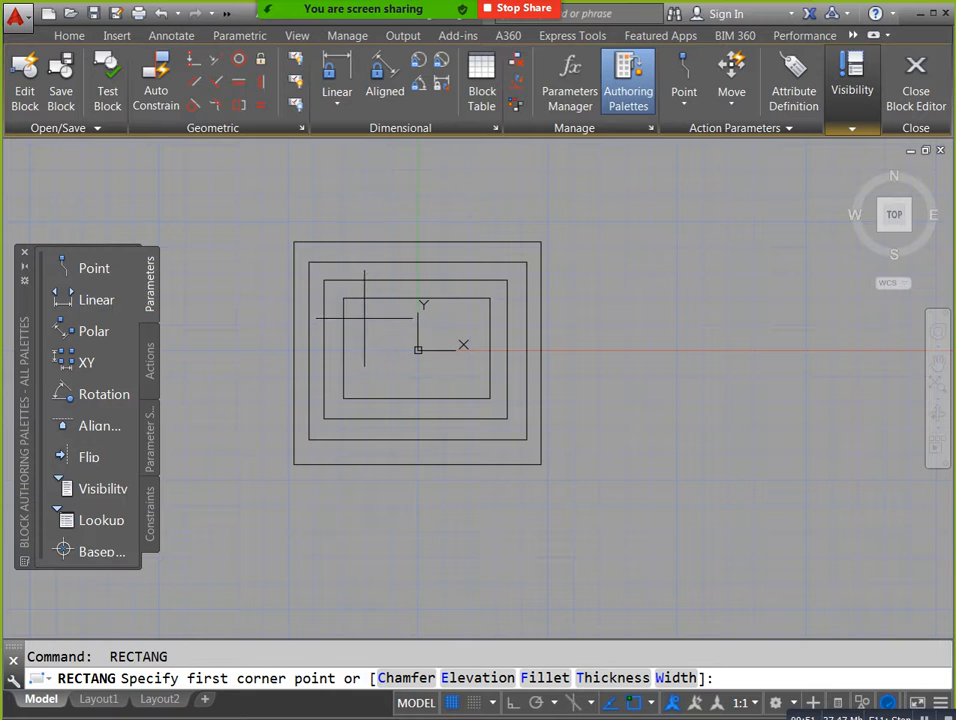
{"action": "left_click", "coordinate": [361, 316]}
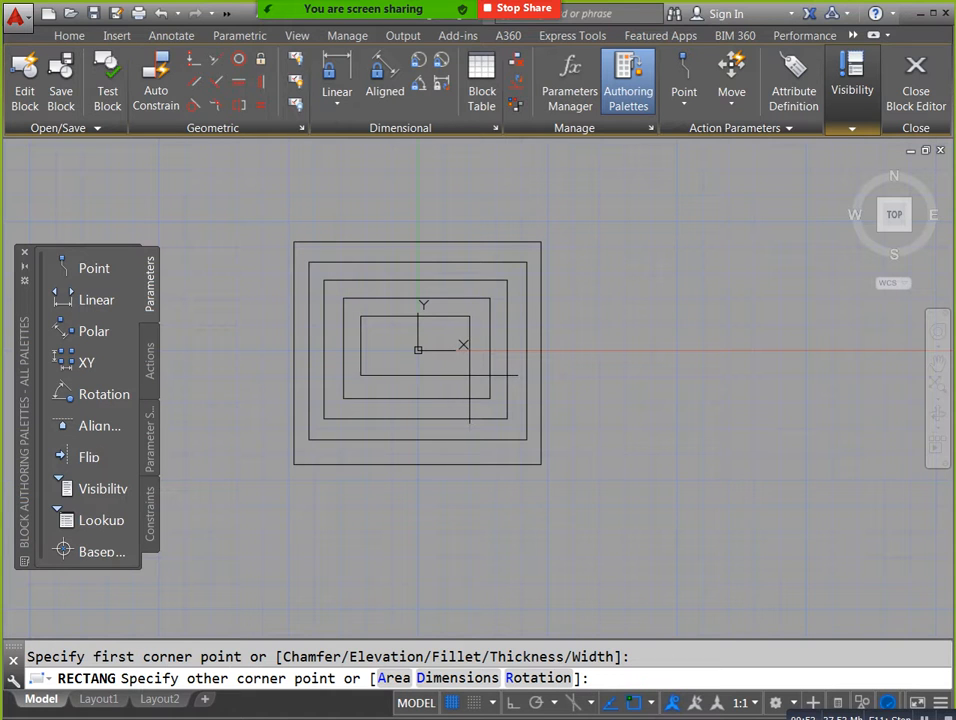
{"action": "left_click", "coordinate": [471, 378]}
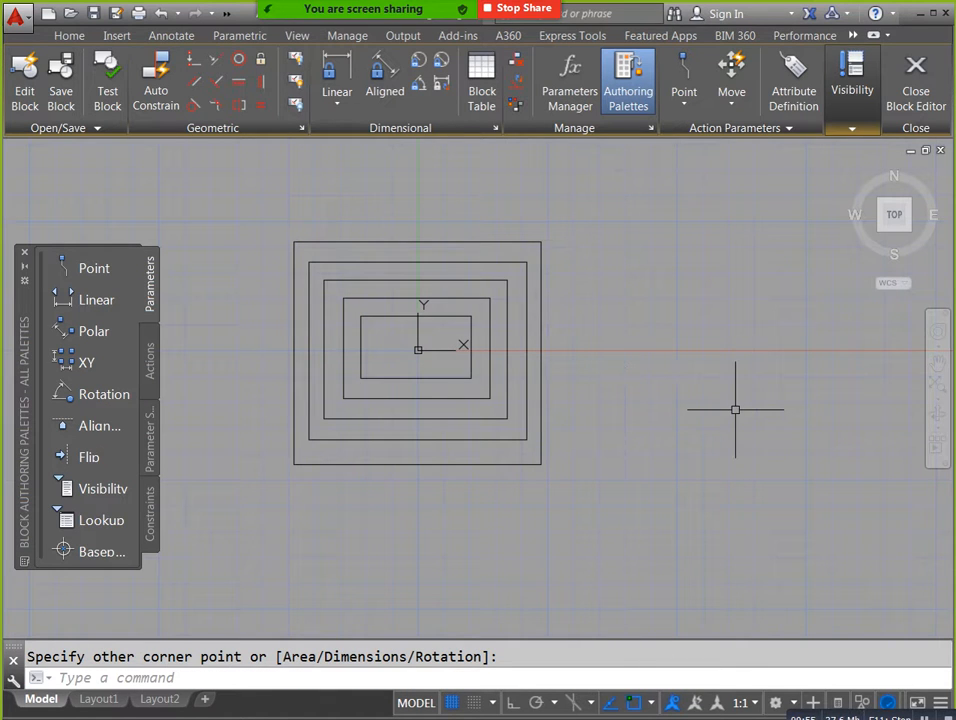
Draw two diagonal lines joining the opposite corners of the block's outermost rectangle.
{"action": "type", "text": "l"}
{"action": "key", "text": "Return"}
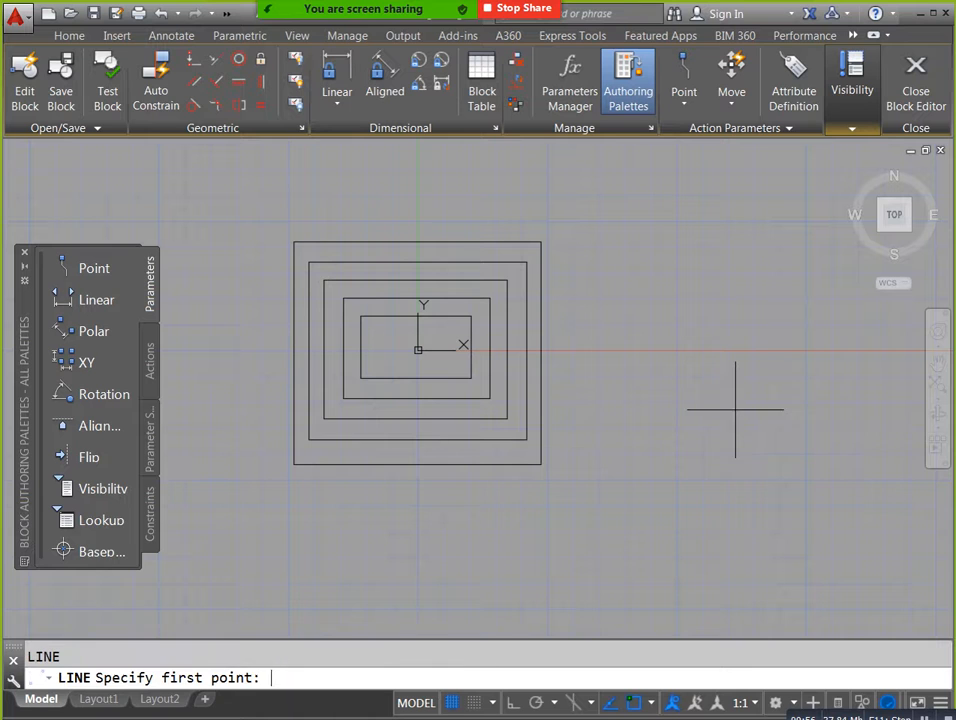
{"action": "left_click", "coordinate": [540, 463]}
{"action": "left_click", "coordinate": [294, 242]}
{"action": "key", "text": "Escape"}
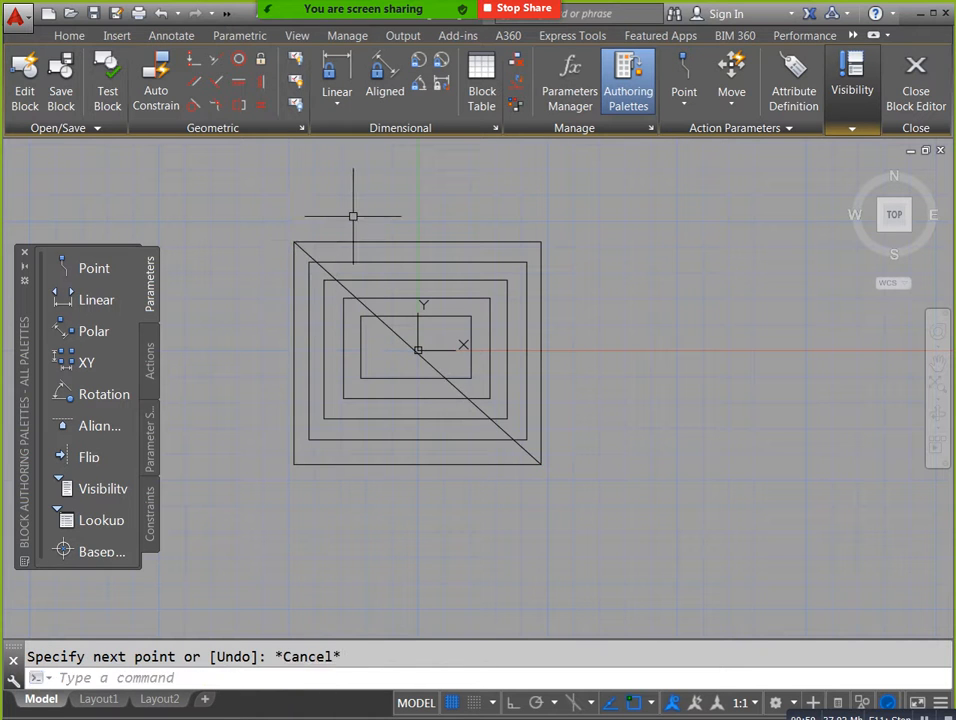
{"action": "key", "text": "Return"}
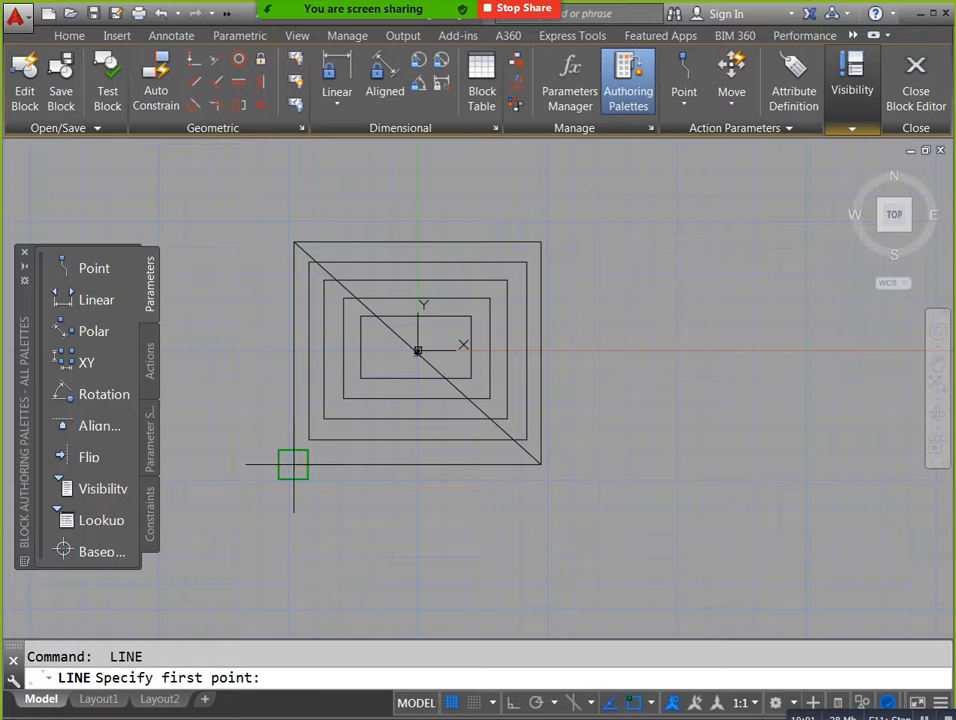
{"action": "left_click", "coordinate": [293, 463]}
{"action": "left_click", "coordinate": [541, 243]}
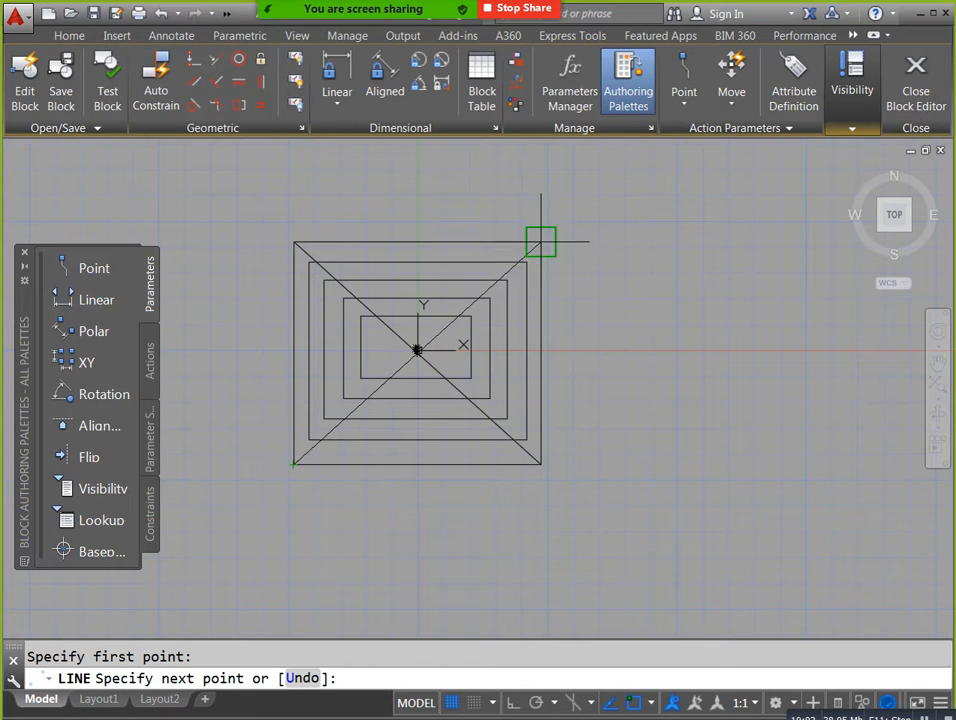
{"action": "key", "text": "Escape"}
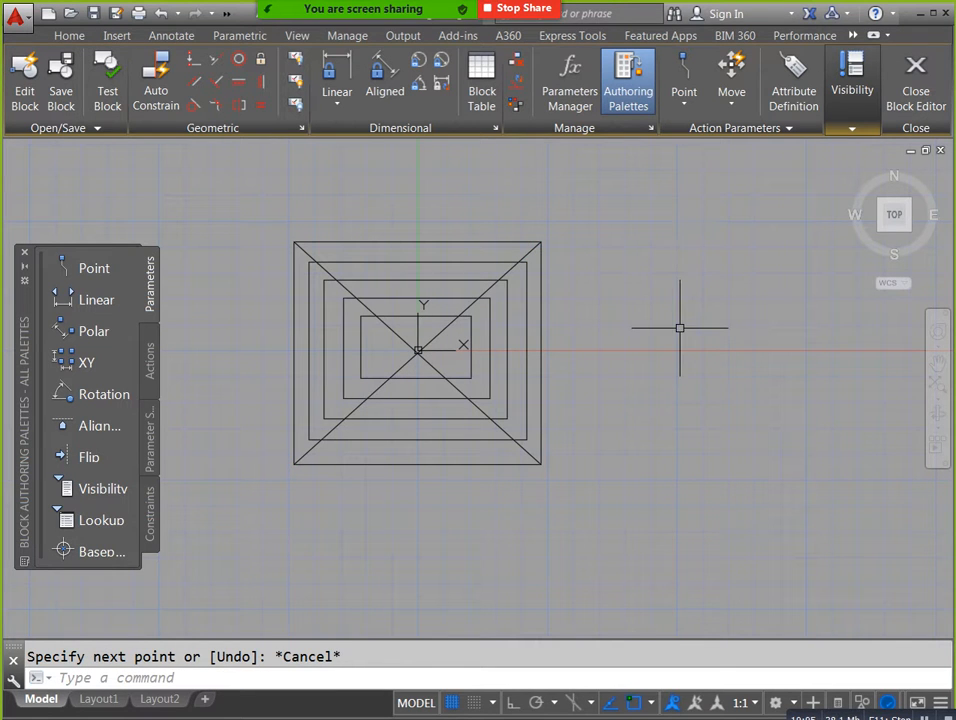
Close the Block Editor and save the changes to air terminal.
{"action": "left_click", "coordinate": [922, 100]}
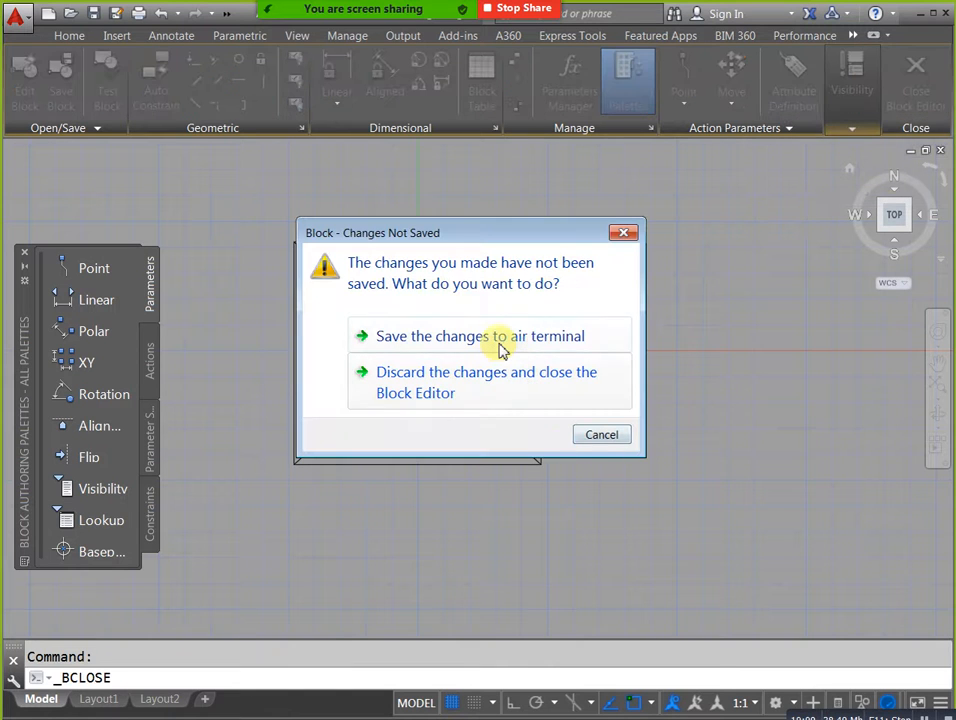
{"action": "left_click", "coordinate": [502, 340]}
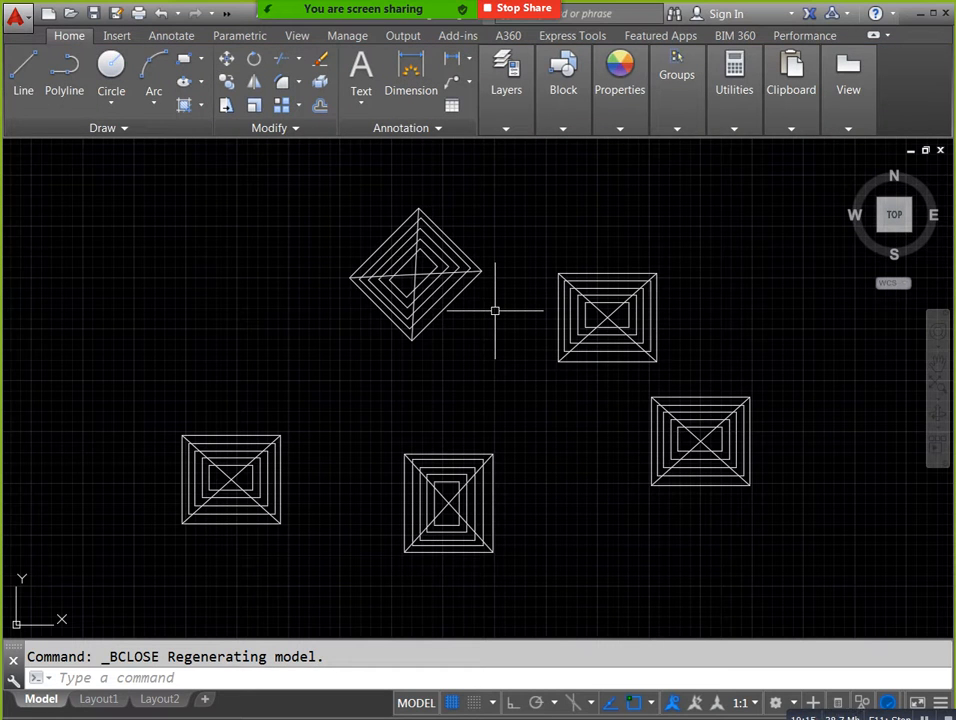
Draw a roughly square rectangle in the empty area to the right of the air terminal copies.
{"action": "middle_click_drag", "start_coordinate": [523, 408], "coordinate": [388, 393]}
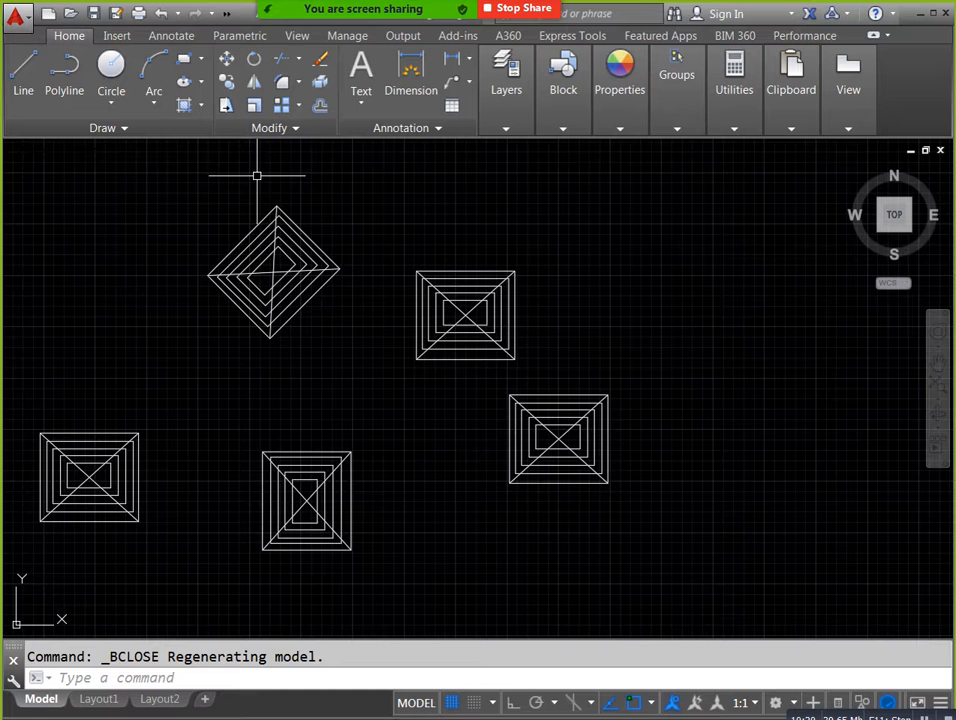
{"action": "left_click", "coordinate": [183, 59]}
{"action": "middle_click_drag", "start_coordinate": [559, 435], "coordinate": [320, 416]}
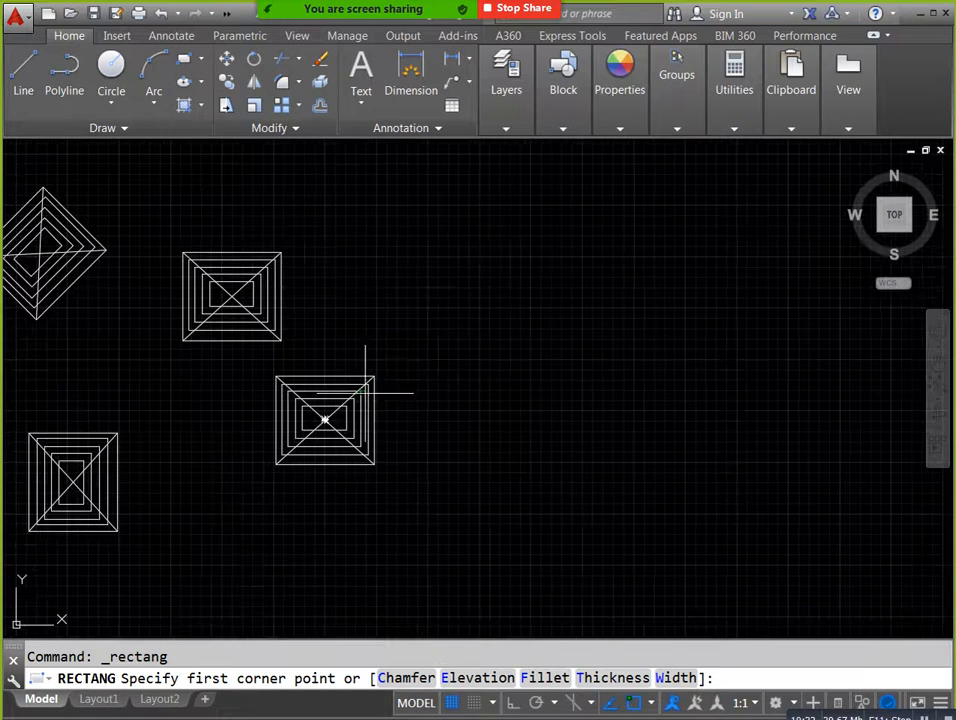
{"action": "left_click", "coordinate": [476, 289]}
{"action": "left_click", "coordinate": [590, 408]}
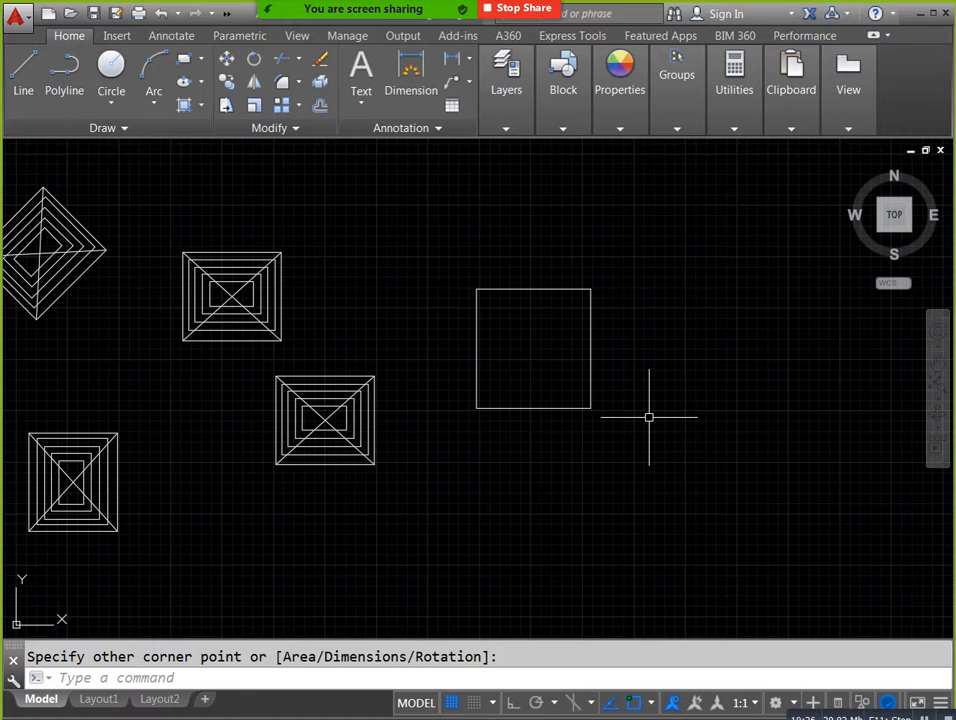
Define the new rectangle as block 22 with its lower-left corner as base point, and have it open in the Block Editor.
{"action": "type", "text": "B"}
{"action": "key", "text": "Return"}
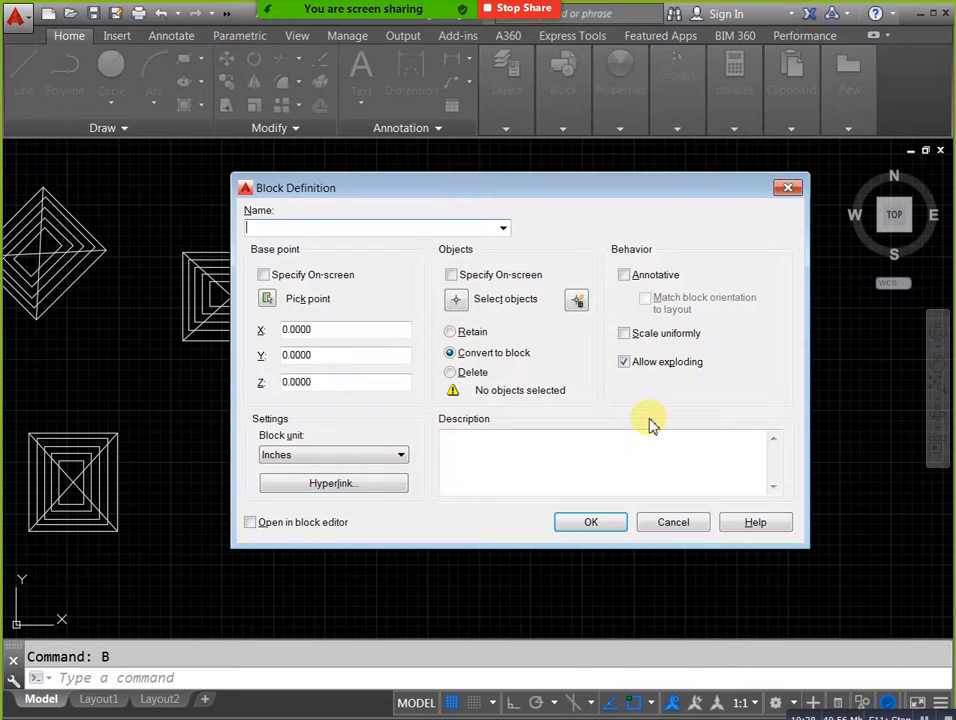
{"action": "type", "text": "22"}
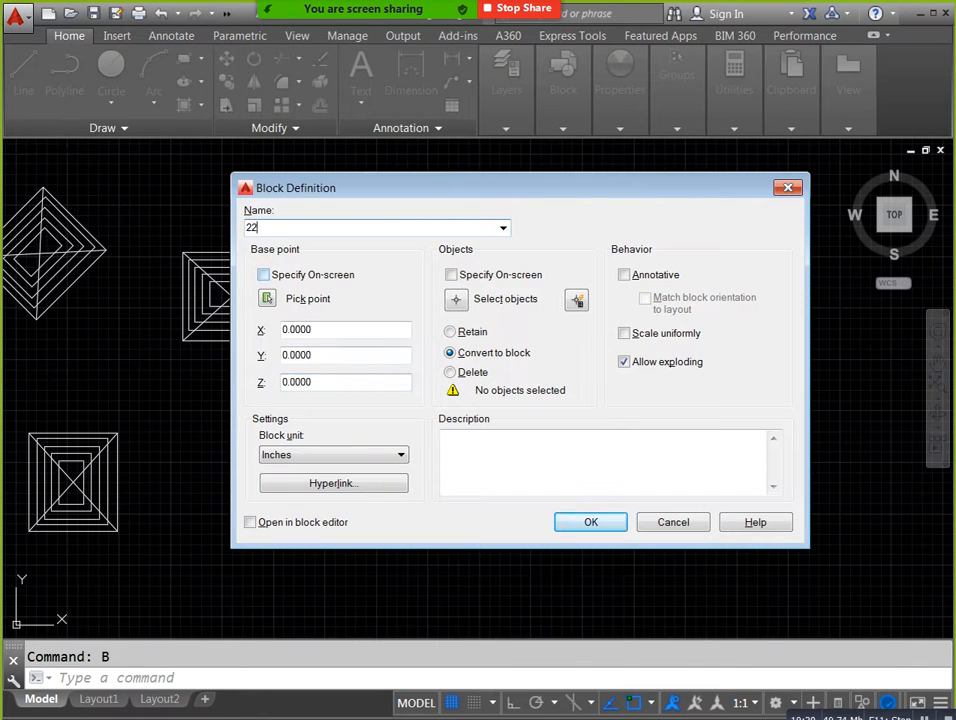
{"action": "left_click", "coordinate": [267, 298]}
{"action": "left_click", "coordinate": [476, 407]}
{"action": "left_click", "coordinate": [455, 298]}
{"action": "left_click", "coordinate": [614, 433]}
{"action": "left_click", "coordinate": [455, 244]}
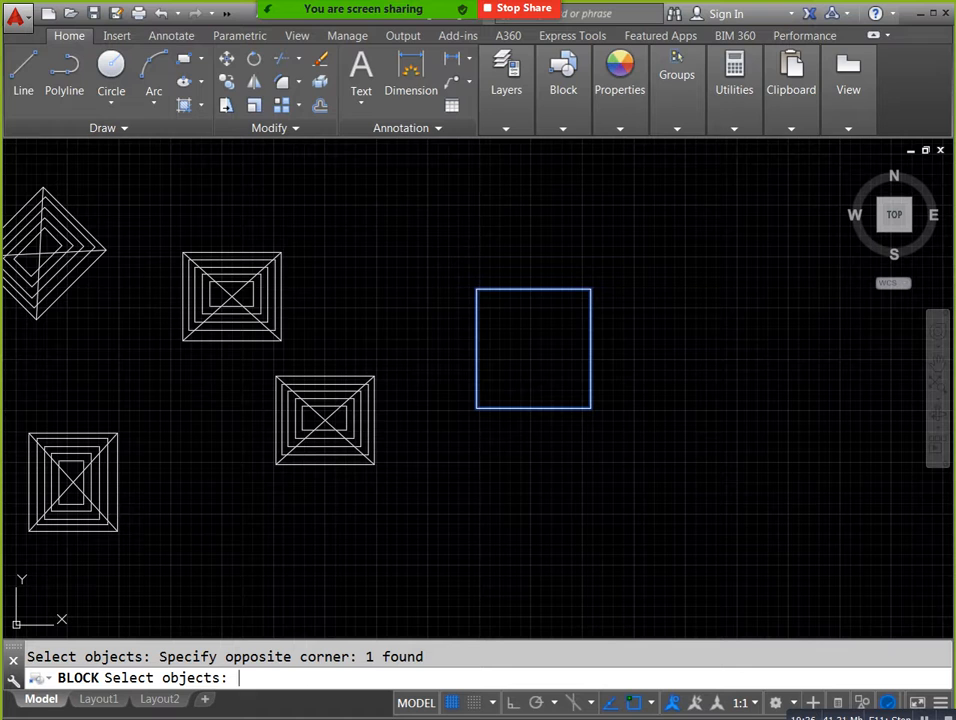
{"action": "key", "text": "Return"}
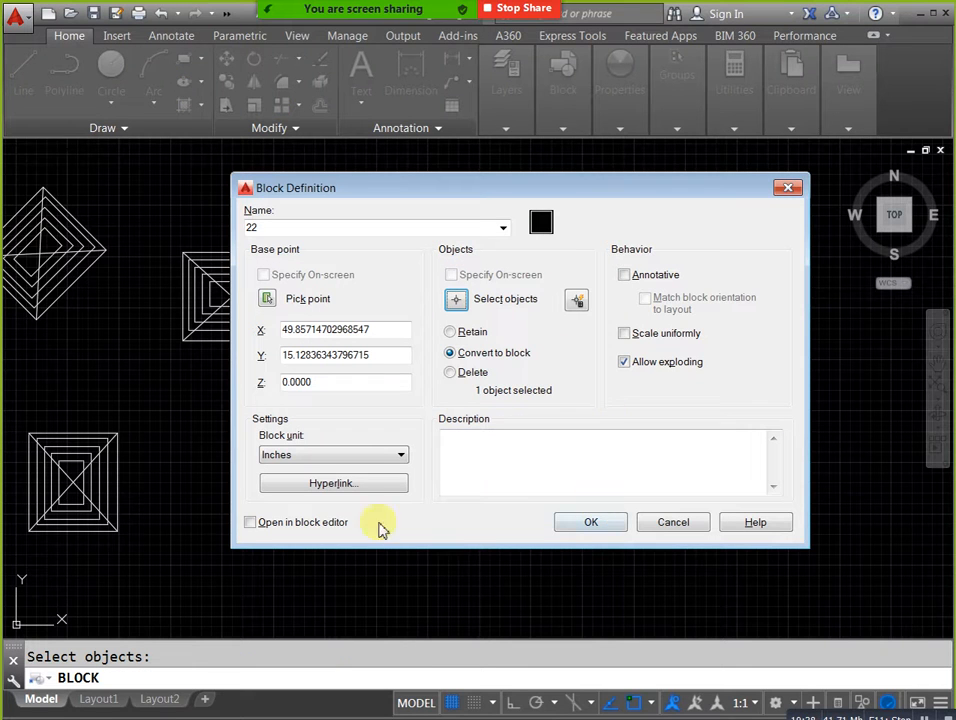
{"action": "left_click", "coordinate": [251, 523]}
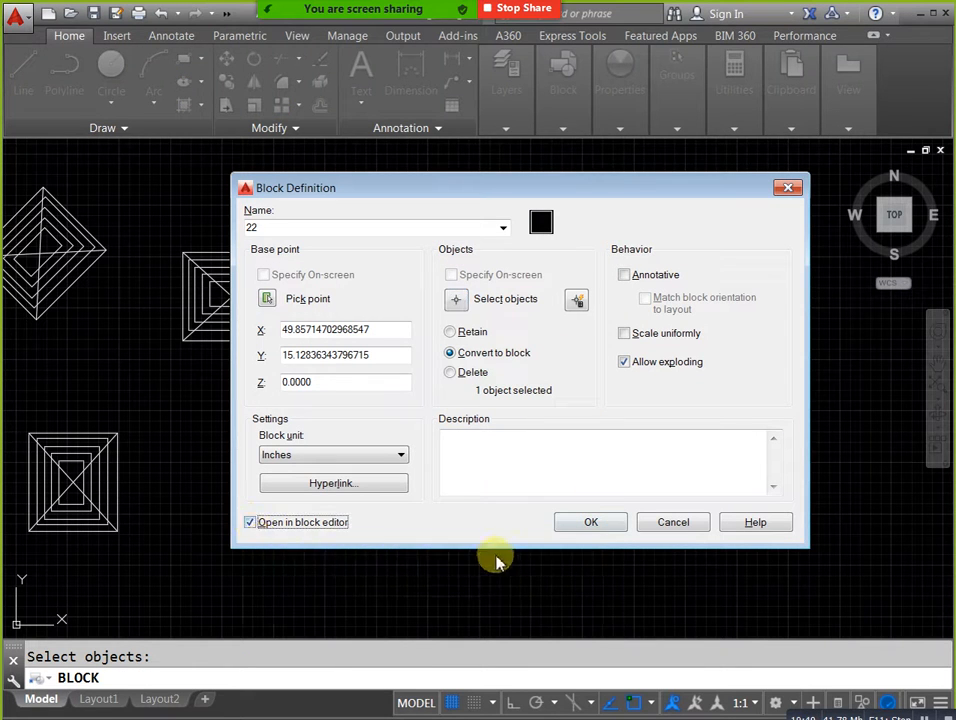
{"action": "left_click", "coordinate": [600, 524]}
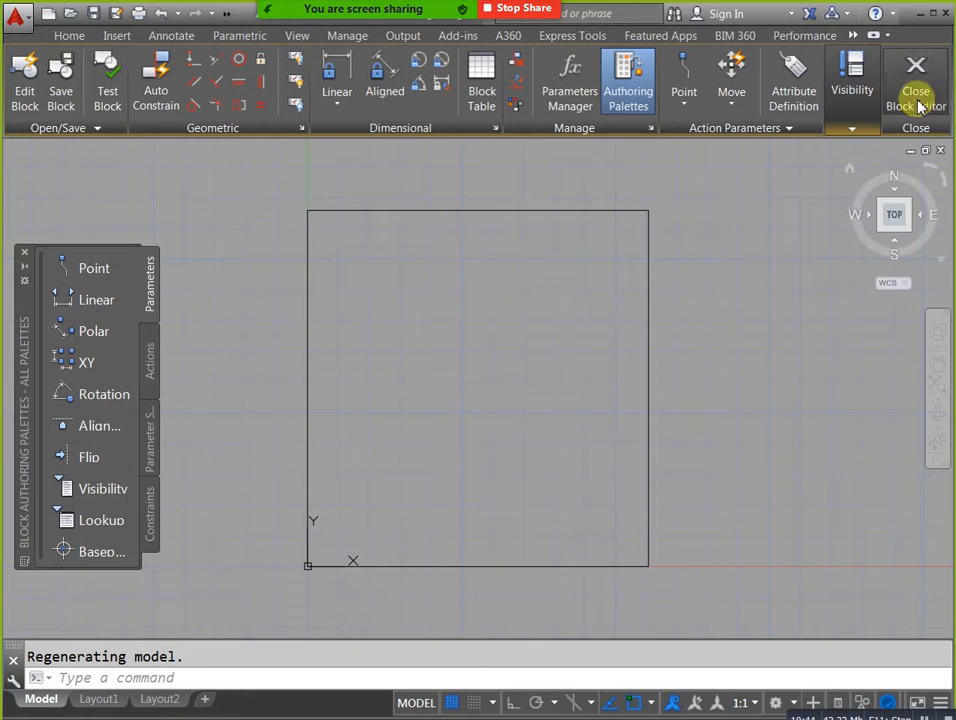
Close the Block Editor and reopen block 22 for editing from its copy in the drawing.
{"action": "left_click", "coordinate": [918, 98]}
{"action": "middle_click_drag", "start_coordinate": [651, 358], "coordinate": [617, 401]}
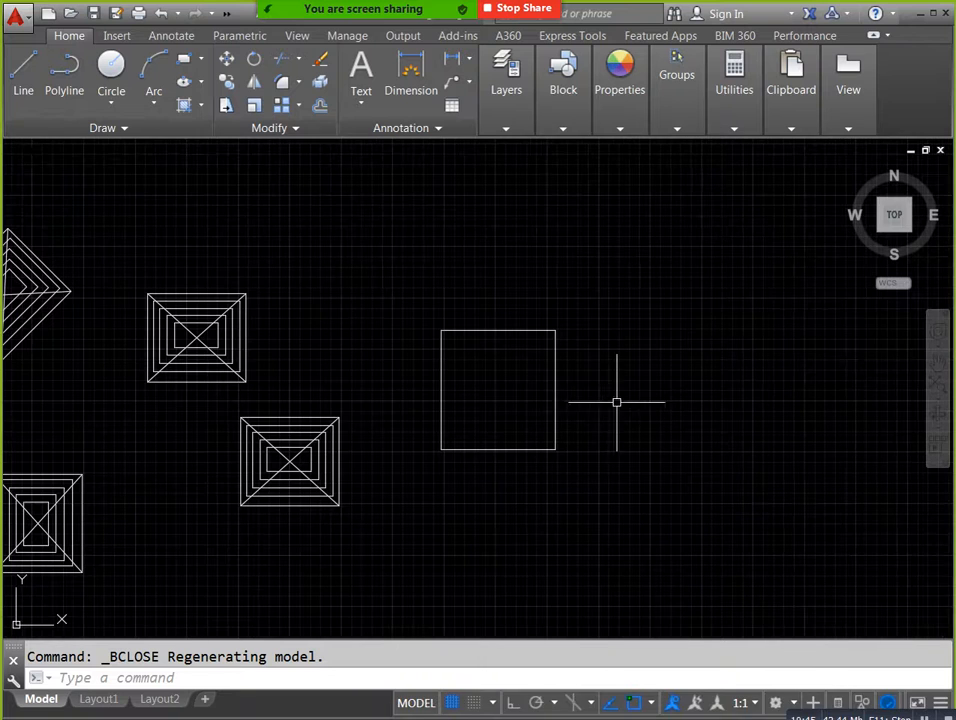
{"action": "double_click", "coordinate": [558, 371]}
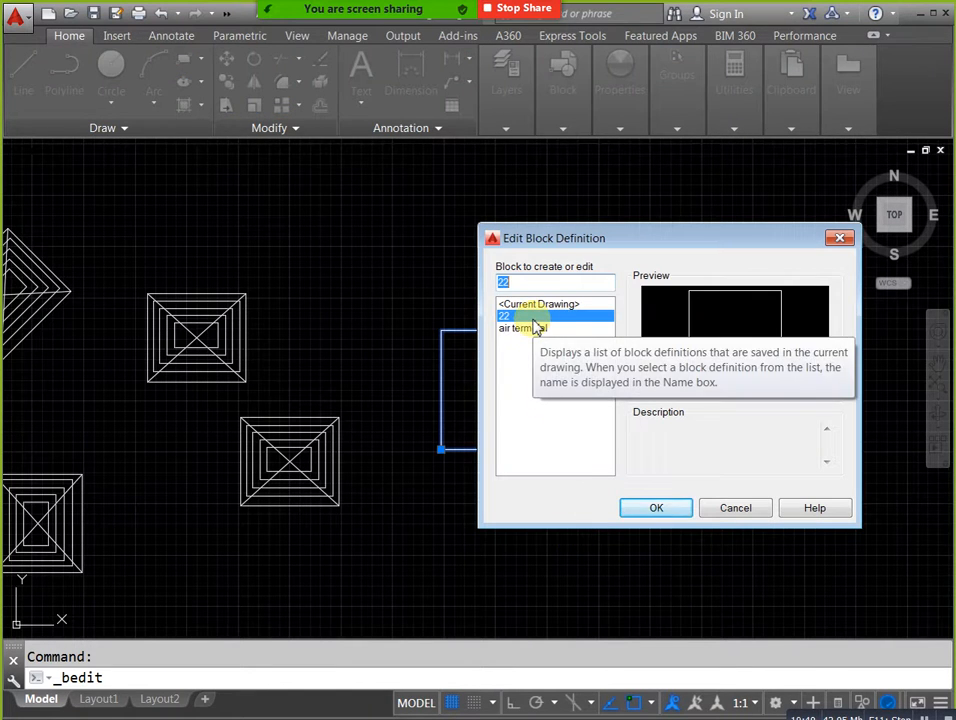
{"action": "left_click", "coordinate": [656, 507]}
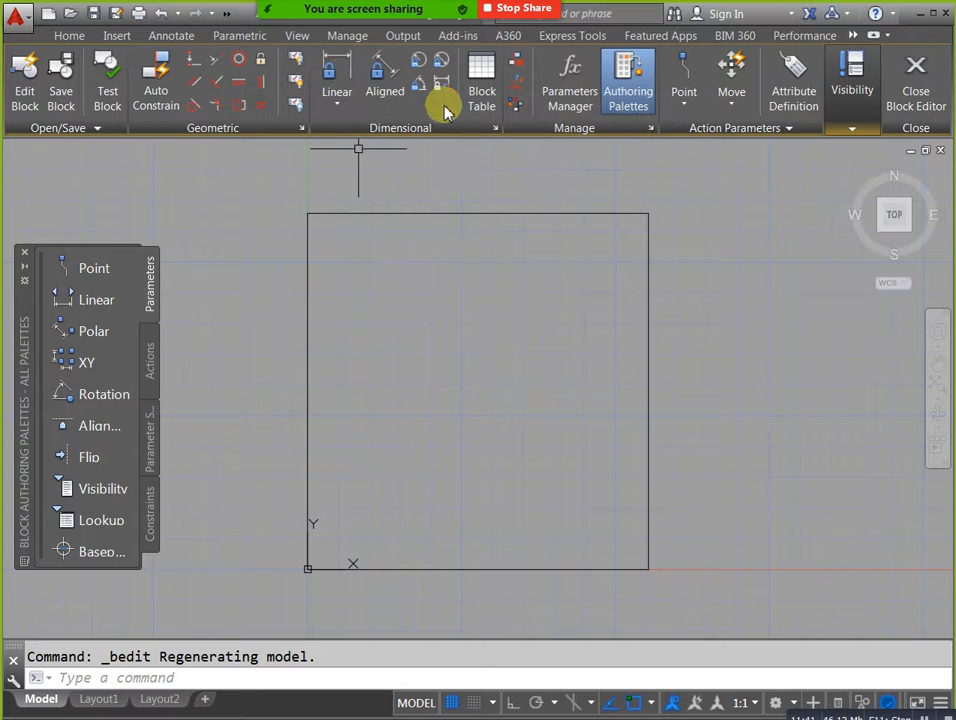
Add a linear constraint parameter between the rectangle's two top corners, with the dimension line above the top edge.
{"action": "left_click_drag", "start_coordinate": [17, 331], "coordinate": [53, 295]}
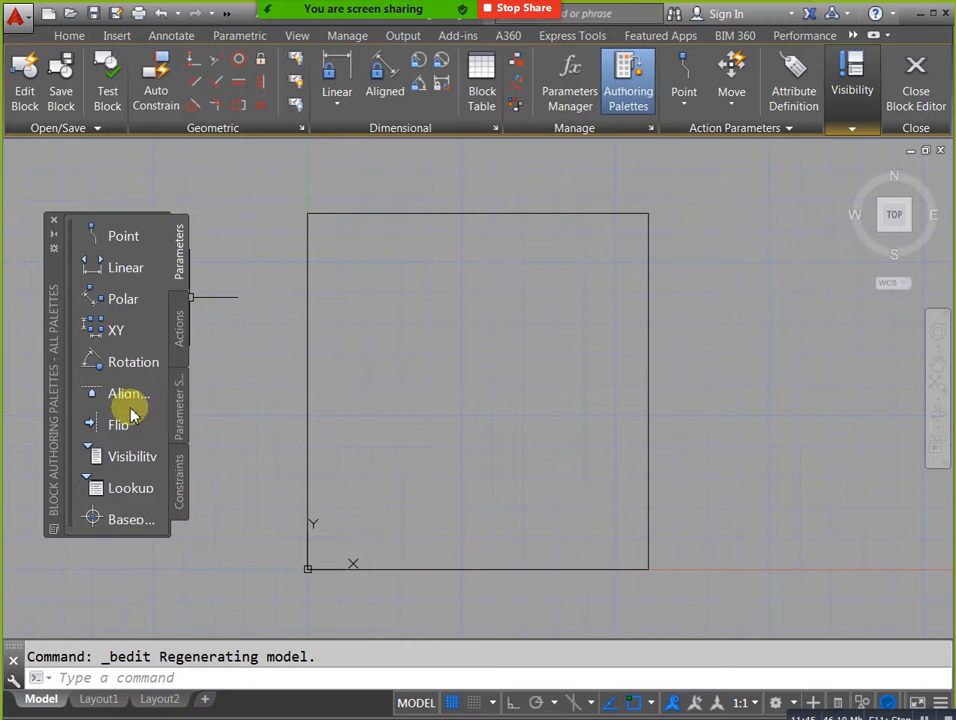
{"action": "left_click", "coordinate": [345, 84]}
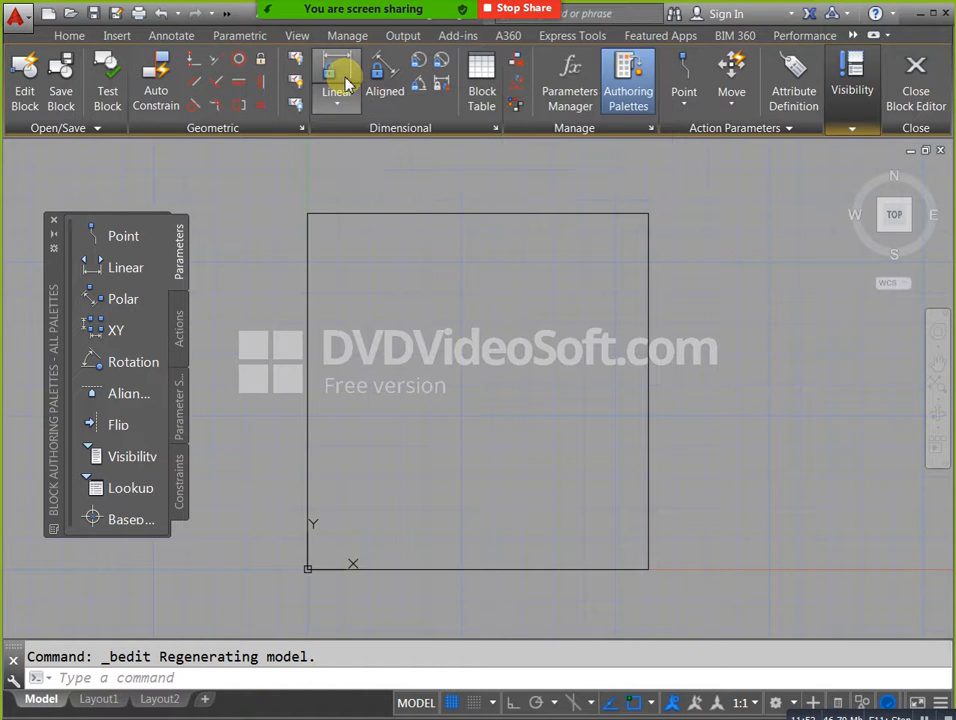
{"action": "left_click", "coordinate": [307, 213]}
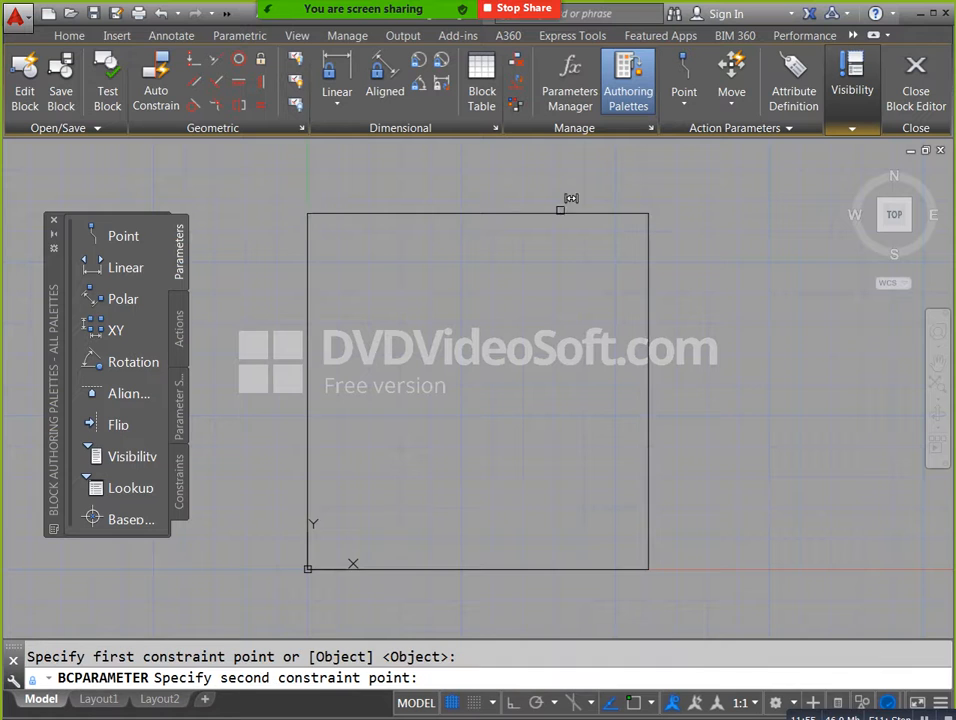
{"action": "left_click", "coordinate": [648, 213]}
{"action": "left_click", "coordinate": [555, 172]}
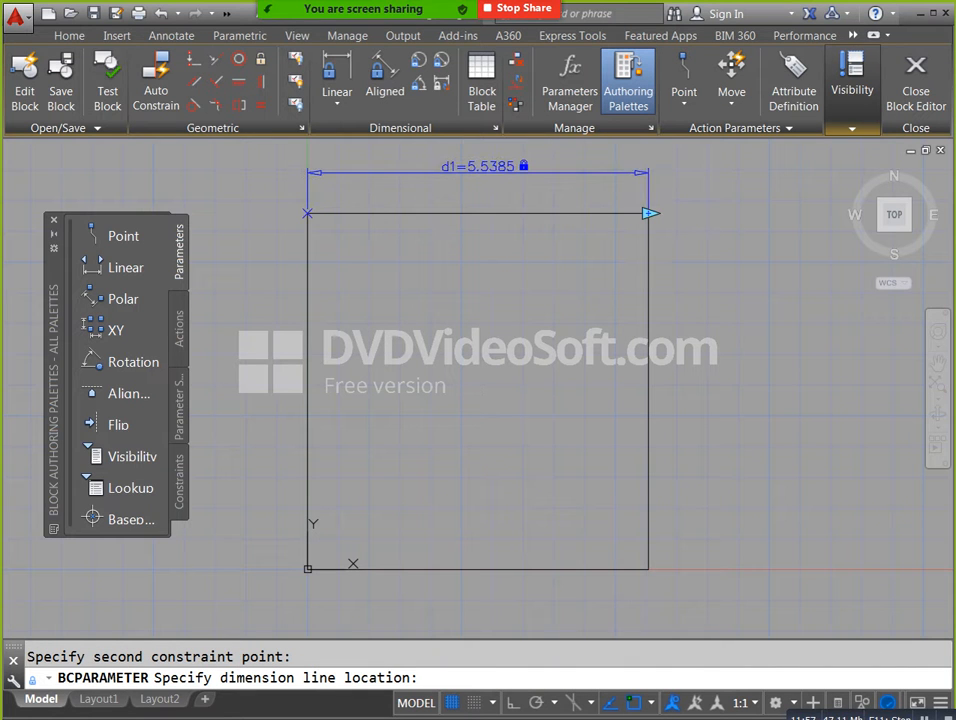
{"action": "left_click", "coordinate": [501, 324]}
Set the top edge's linear constraint parameter d1 to 10.
{"action": "middle_click_drag", "start_coordinate": [506, 176], "coordinate": [515, 240]}
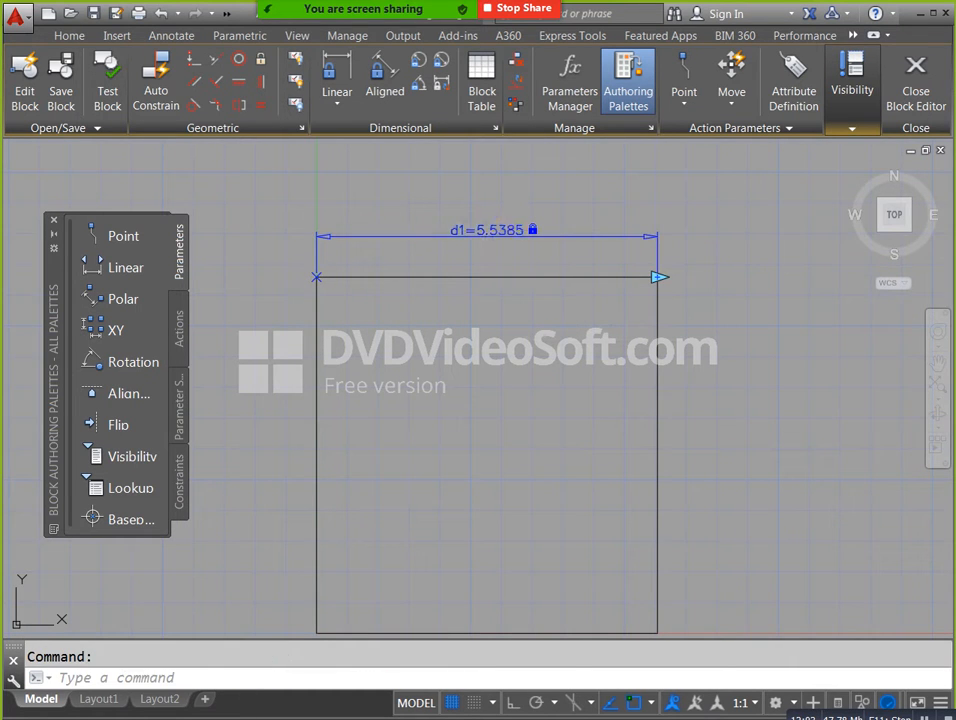
{"action": "double_click", "coordinate": [510, 231]}
{"action": "type", "text": "10"}
{"action": "key", "text": "Return"}
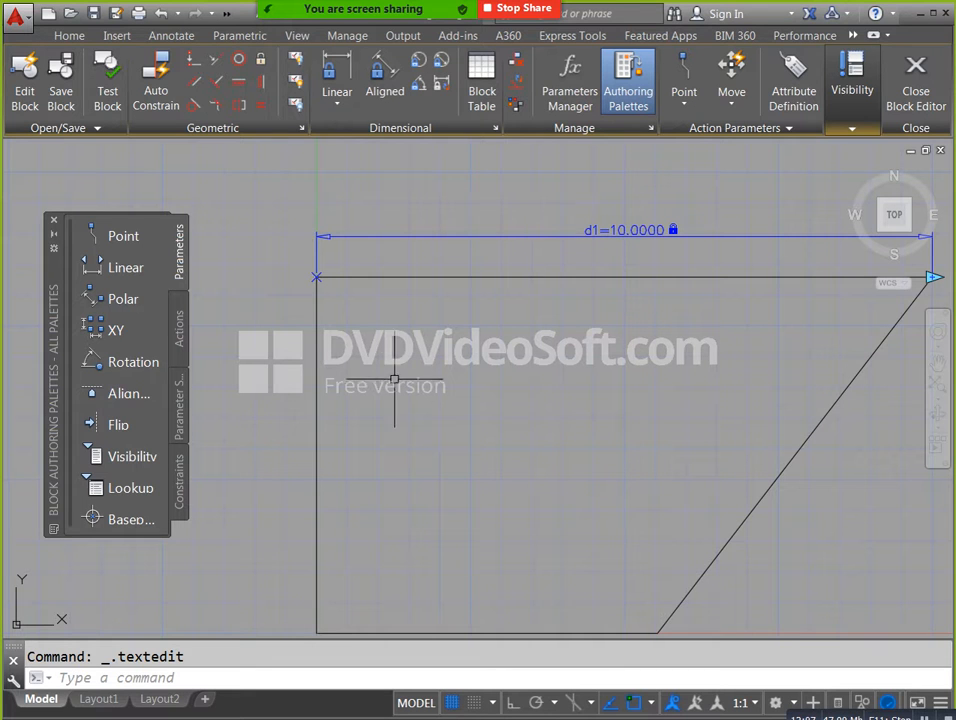
Undo the last change to the top edge's length.
{"action": "middle_click_drag", "start_coordinate": [415, 339], "coordinate": [398, 308]}
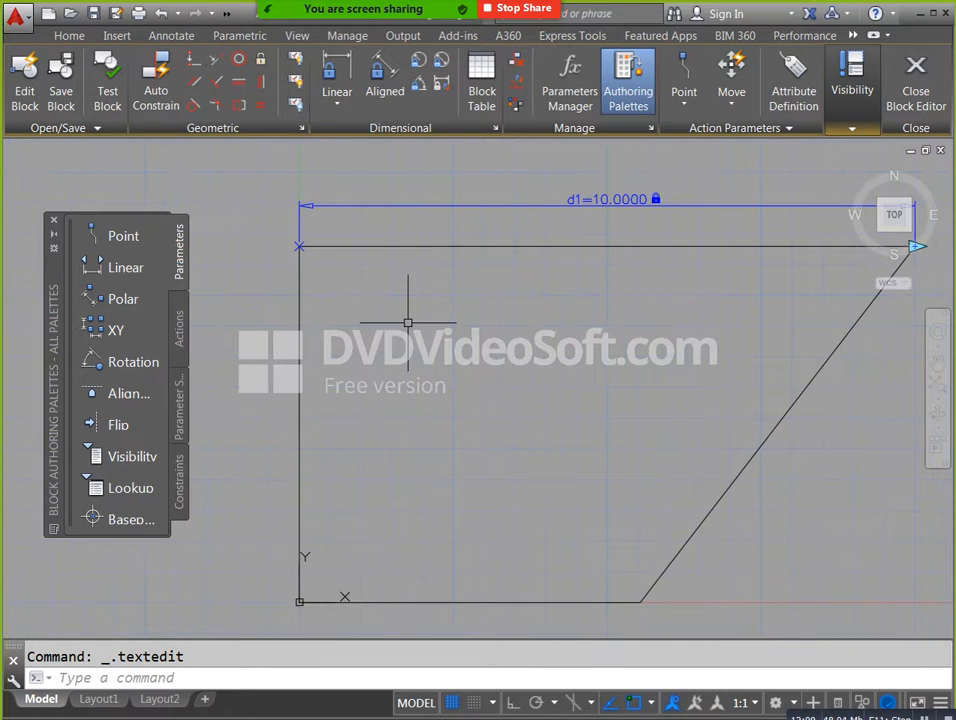
{"action": "key", "text": "ctrl+z"}
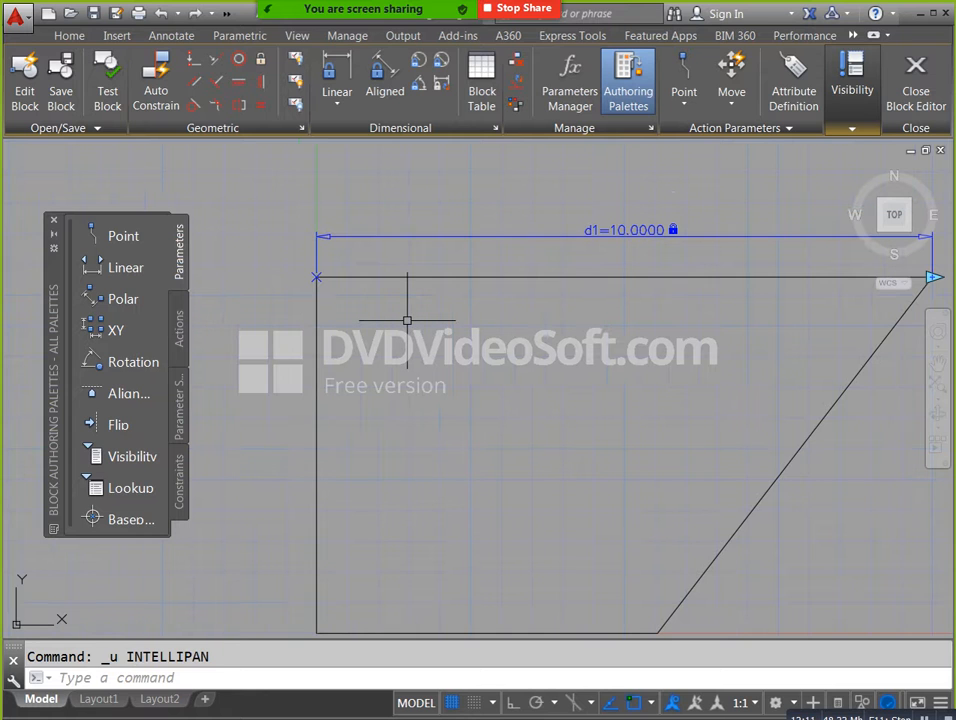
{"action": "key", "text": "ctrl+z"}
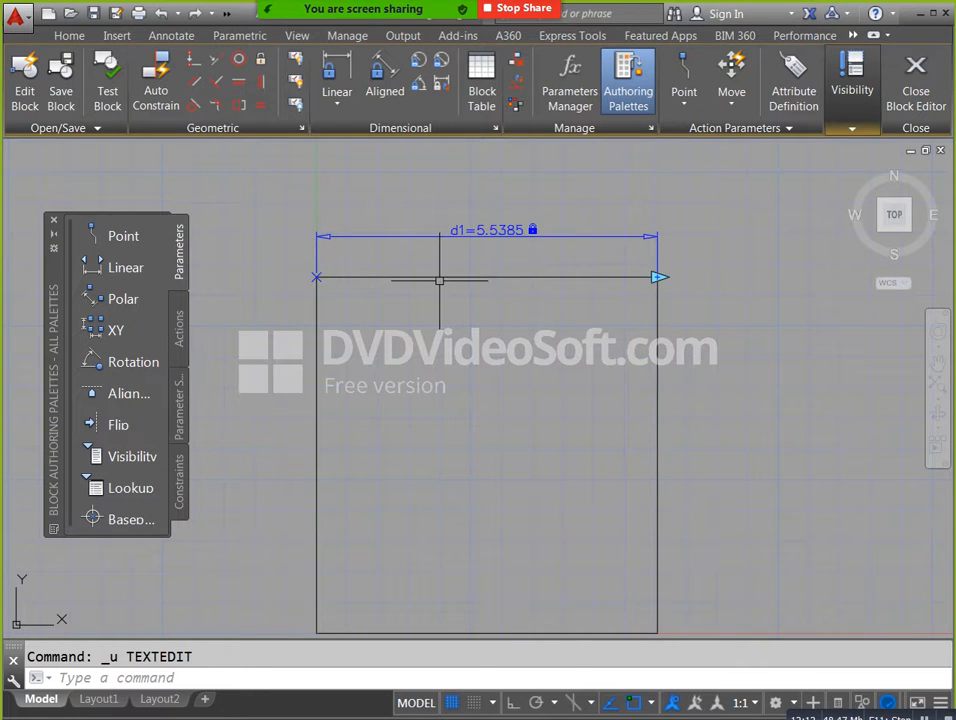
Apply a Parallel geometric constraint between the rectangle's top and bottom edges.
{"action": "middle_click_drag", "start_coordinate": [565, 632], "coordinate": [572, 555]}
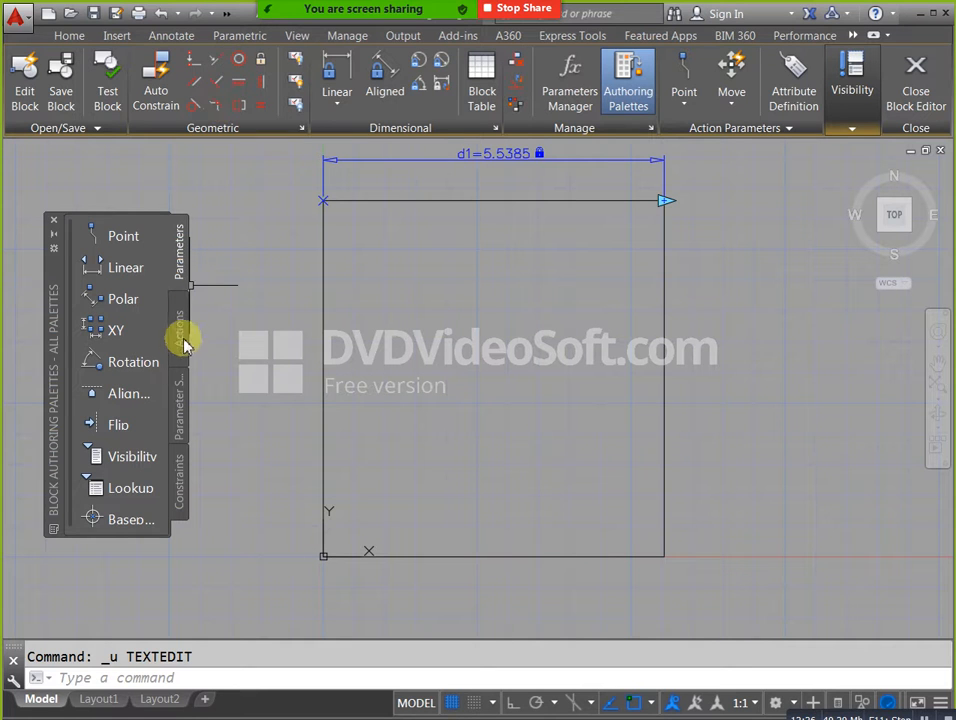
{"action": "left_click", "coordinate": [180, 468]}
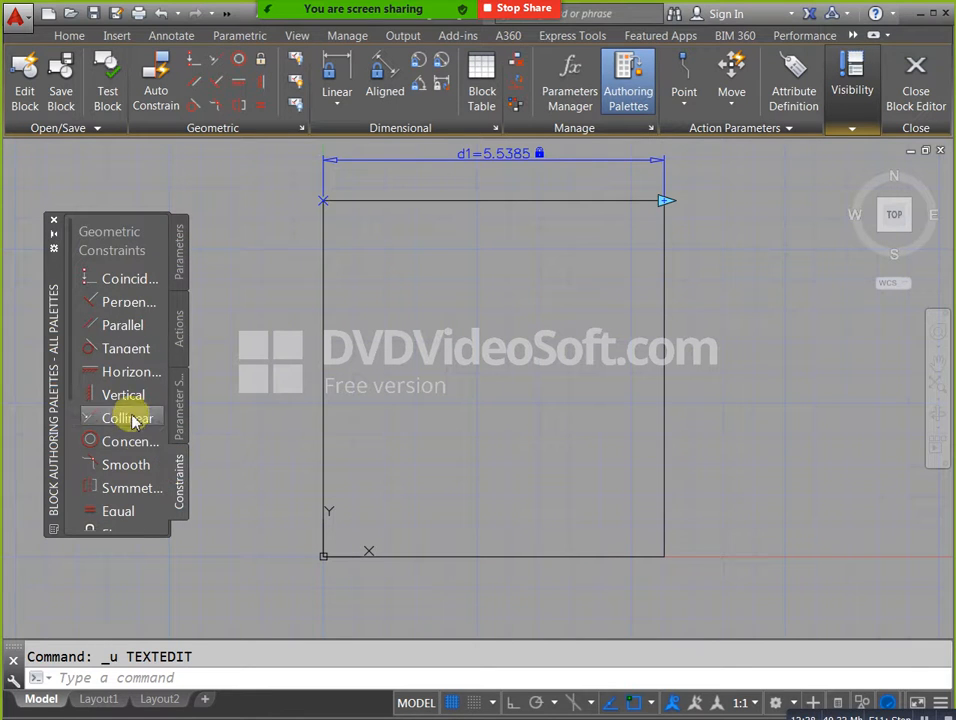
{"action": "left_click", "coordinate": [134, 325]}
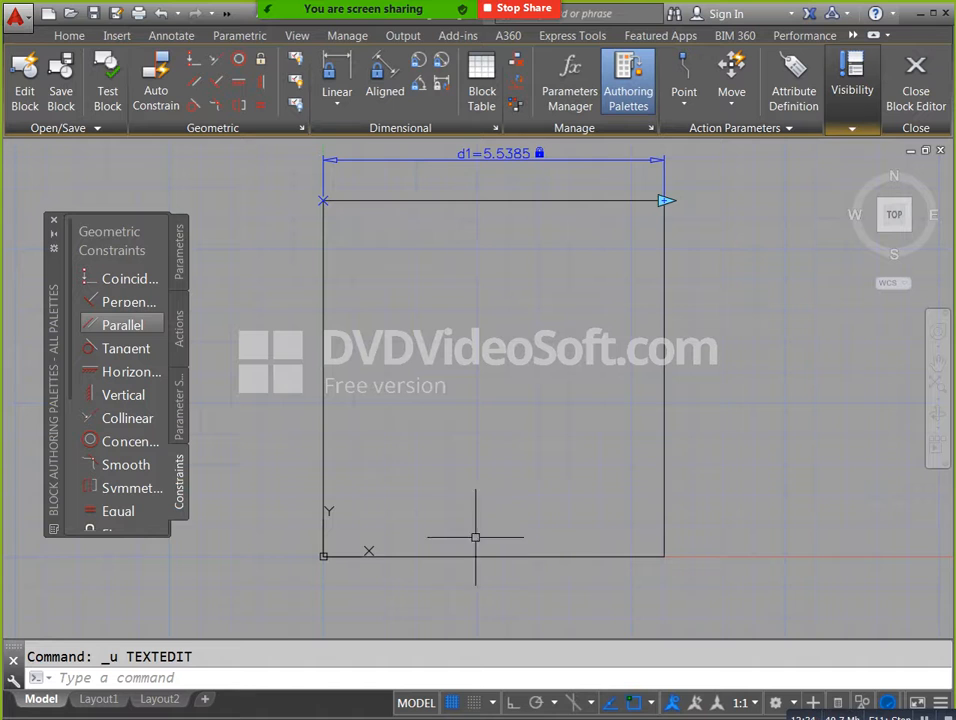
{"action": "left_click", "coordinate": [132, 324]}
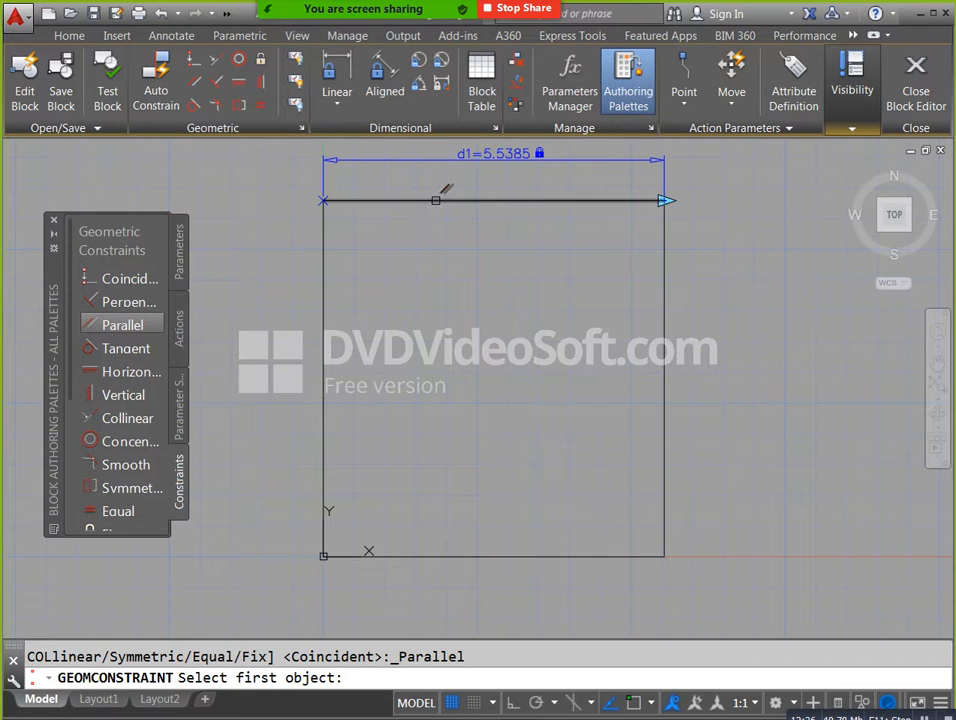
{"action": "left_click", "coordinate": [435, 200]}
{"action": "left_click", "coordinate": [444, 552]}
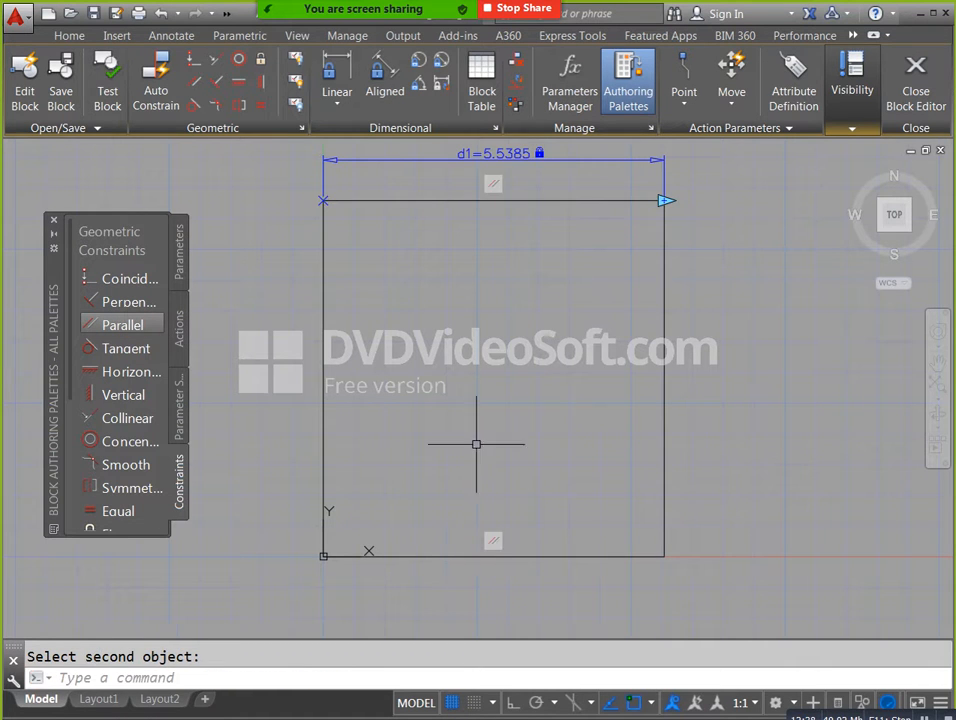
Set parameter d1 on the top edge to 10 to test the rectangle with its horizontal edges constrained parallel.
{"action": "scroll", "coordinate": [500, 379], "scroll_direction": "down", "scroll_amount": 2}
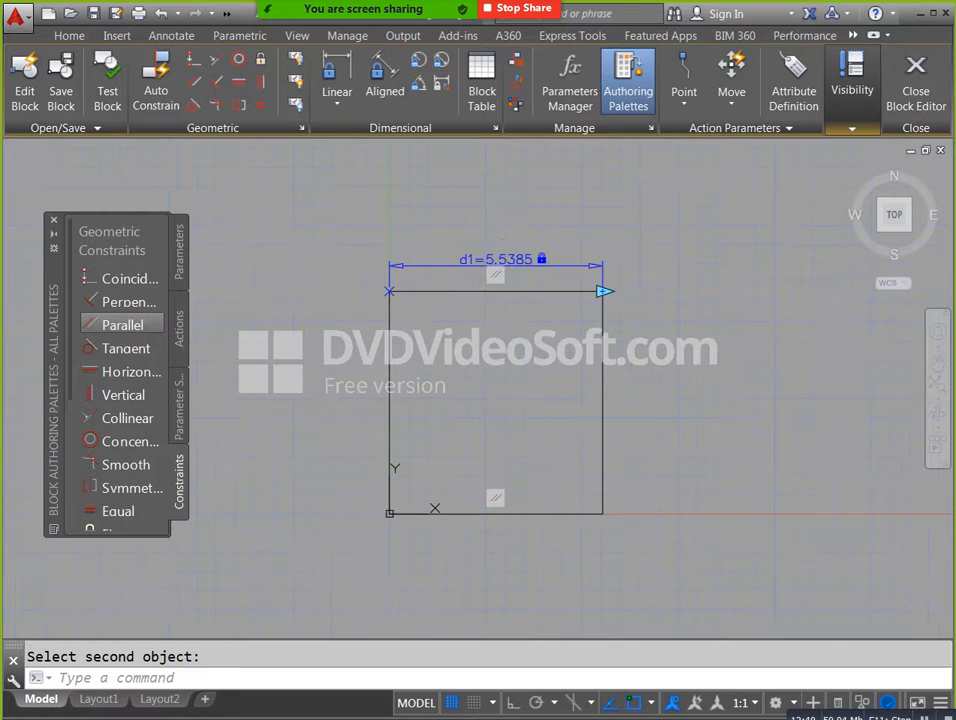
{"action": "scroll", "coordinate": [512, 267], "scroll_direction": "up", "scroll_amount": 2}
{"action": "double_click", "coordinate": [515, 259]}
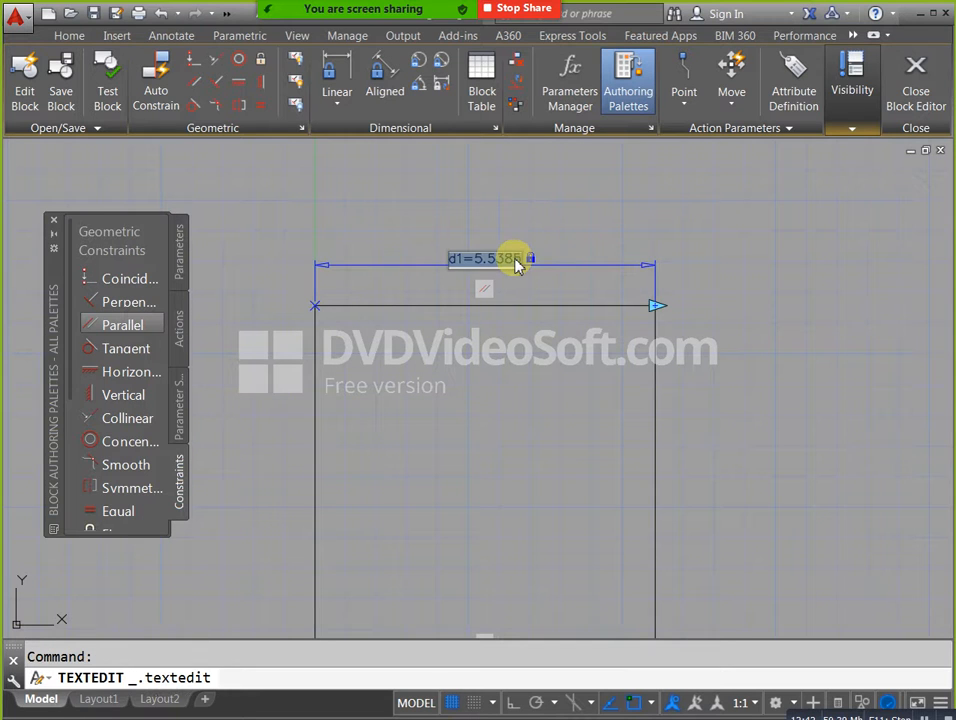
{"action": "type", "text": "1"}
{"action": "key", "text": "Return"}
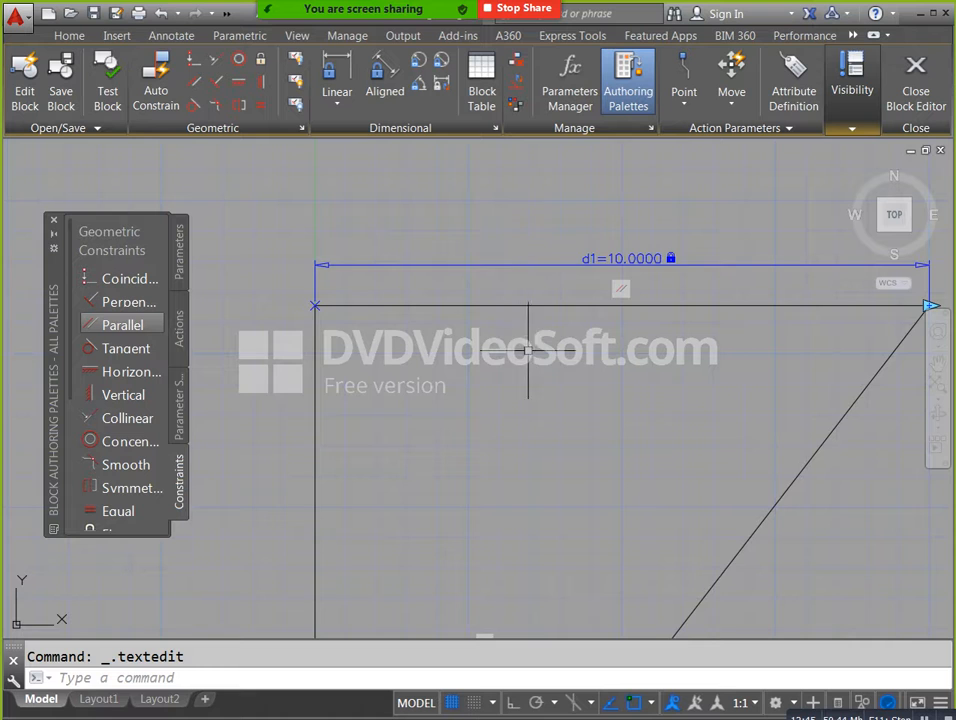
{"action": "scroll", "coordinate": [540, 360], "scroll_direction": "down", "scroll_amount": 2}
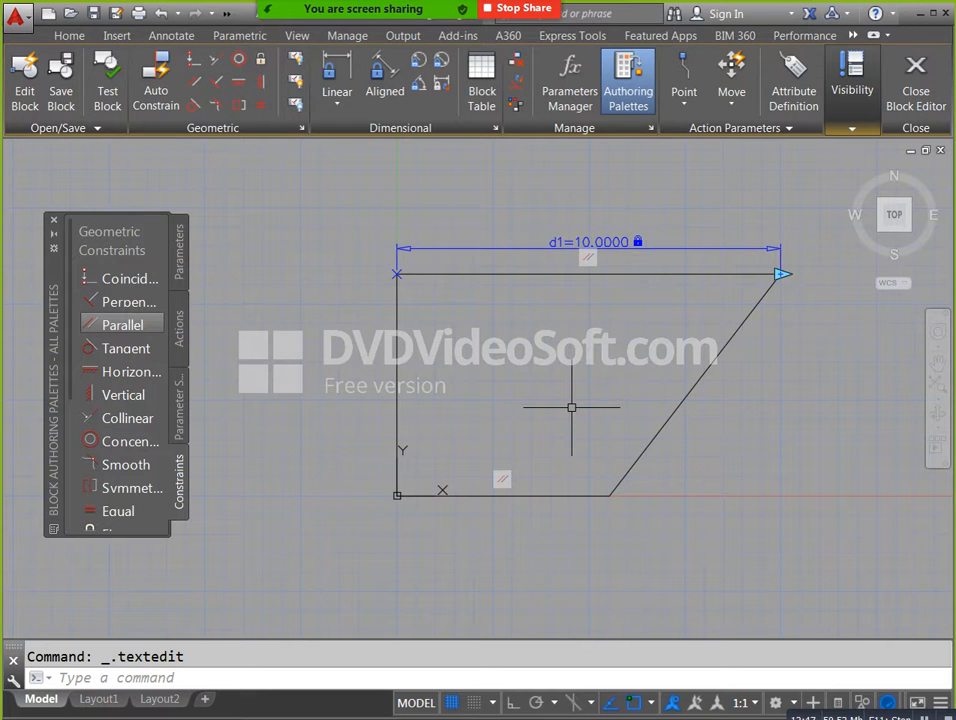
{"action": "key", "text": "Escape"}
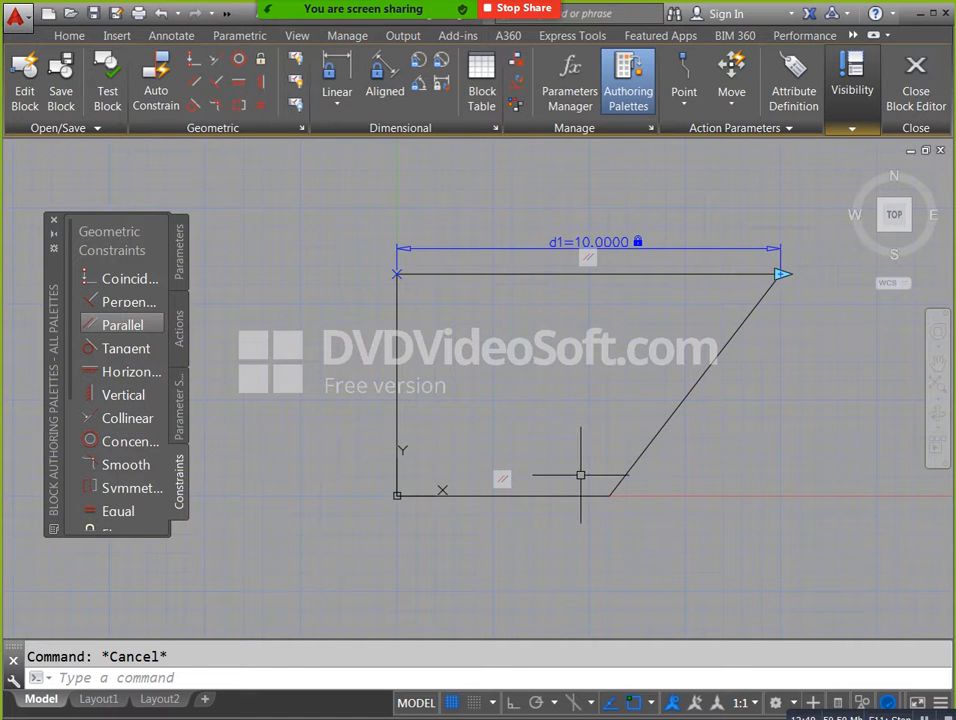
Undo the last d1 value change.
{"action": "scroll", "coordinate": [572, 472], "scroll_direction": "up", "scroll_amount": 2}
{"action": "key", "text": "ctrl+z"}
{"action": "scroll", "coordinate": [614, 433], "scroll_direction": "down", "scroll_amount": 2}
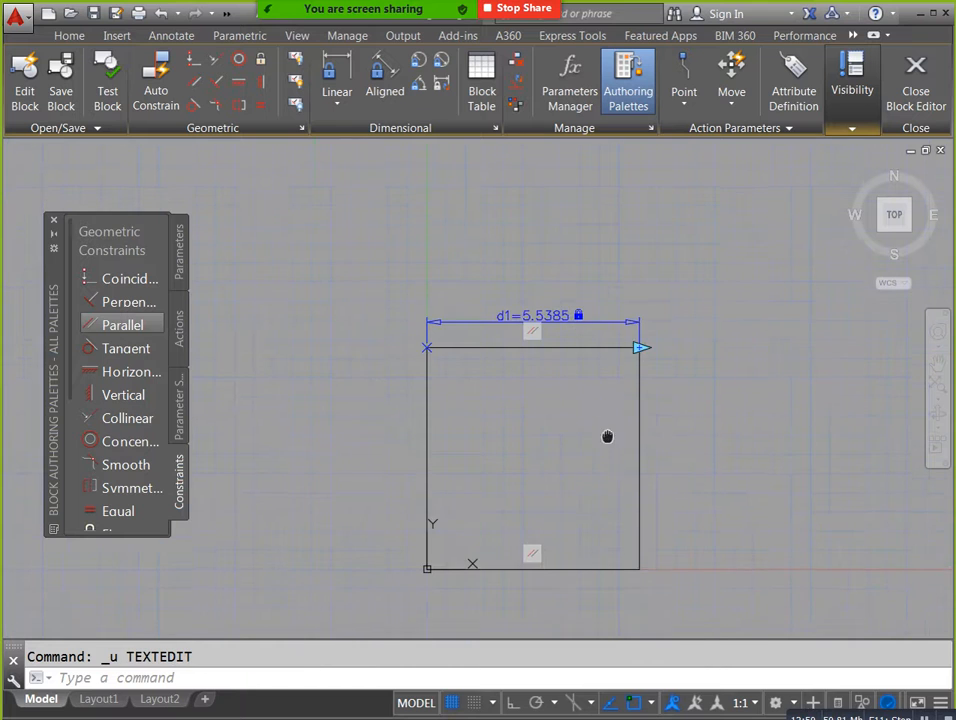
Apply a Parallel geometric constraint between the rectangle's left and right edges.
{"action": "scroll", "coordinate": [640, 453], "scroll_direction": "up", "scroll_amount": 2}
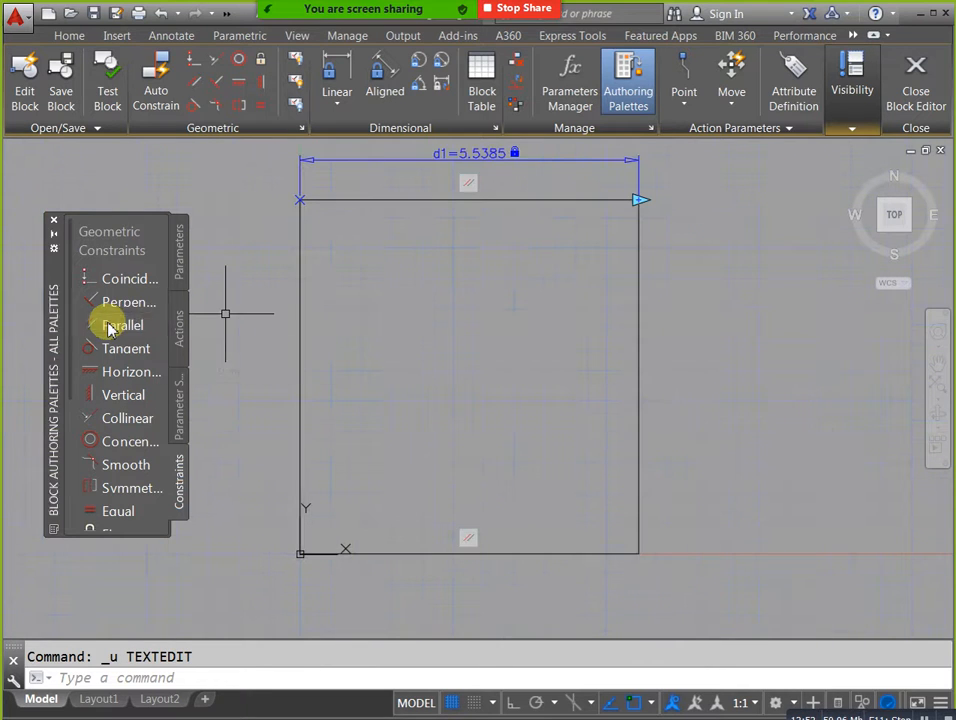
{"action": "left_click", "coordinate": [113, 322]}
{"action": "left_click", "coordinate": [300, 331]}
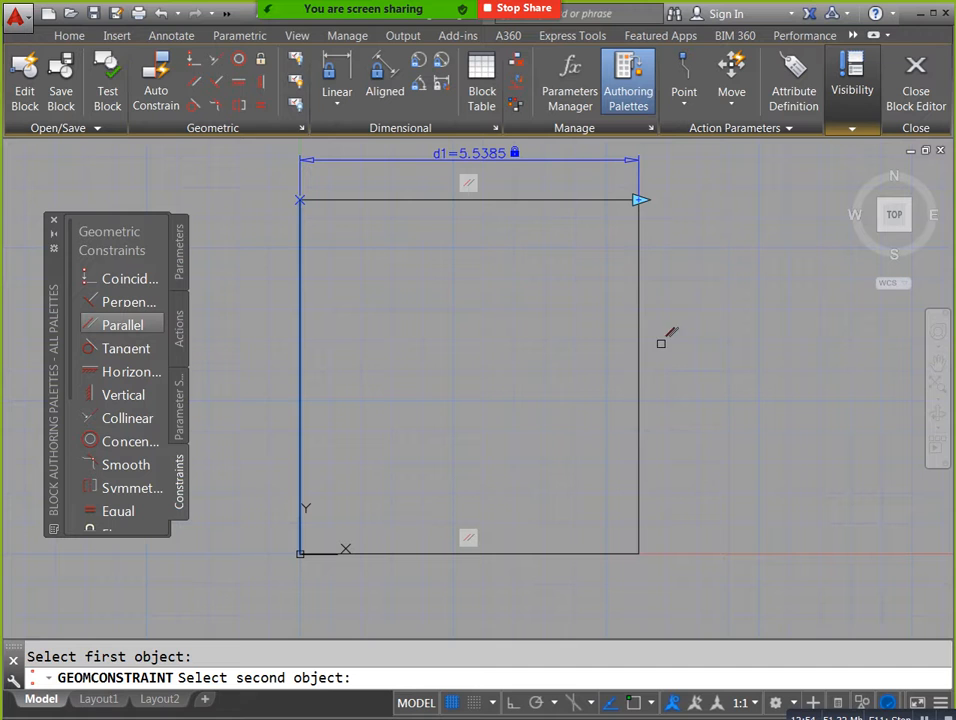
{"action": "left_click", "coordinate": [639, 331]}
{"action": "key", "text": "Escape"}
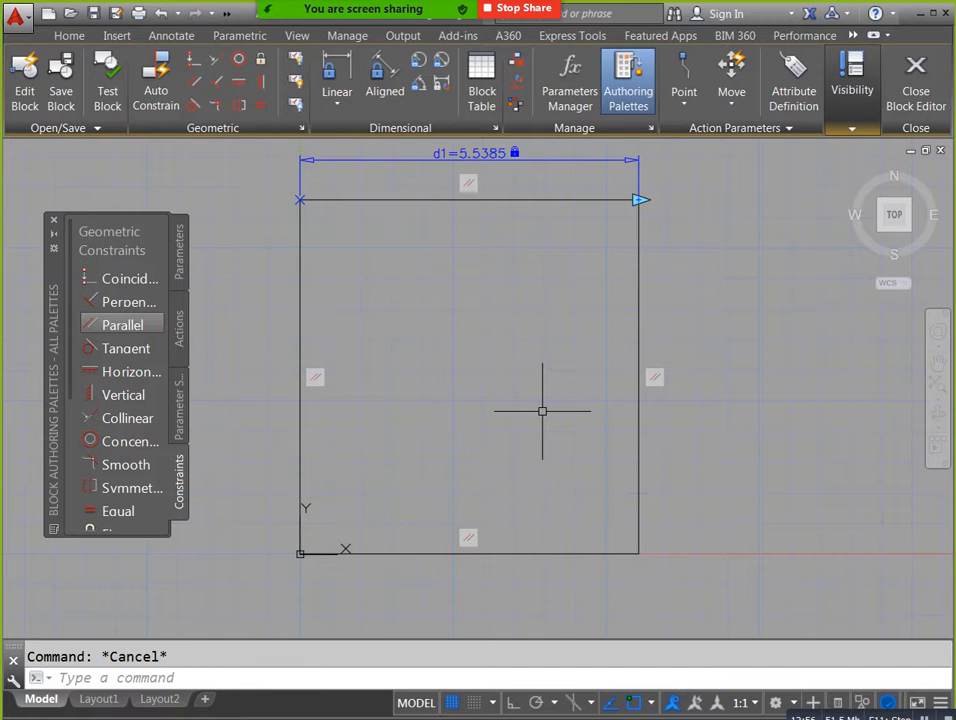
Set the rectangle's width parameter d1 to 10.
{"action": "middle_click_drag", "start_coordinate": [486, 242], "coordinate": [489, 262]}
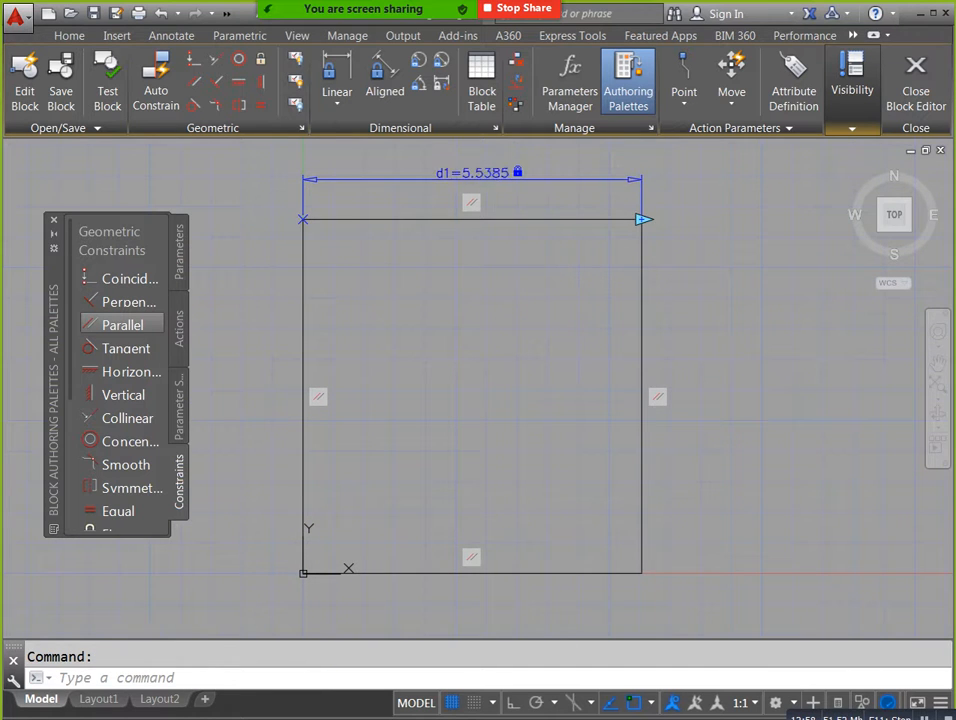
{"action": "double_click", "coordinate": [498, 172]}
{"action": "type", "text": "10"}
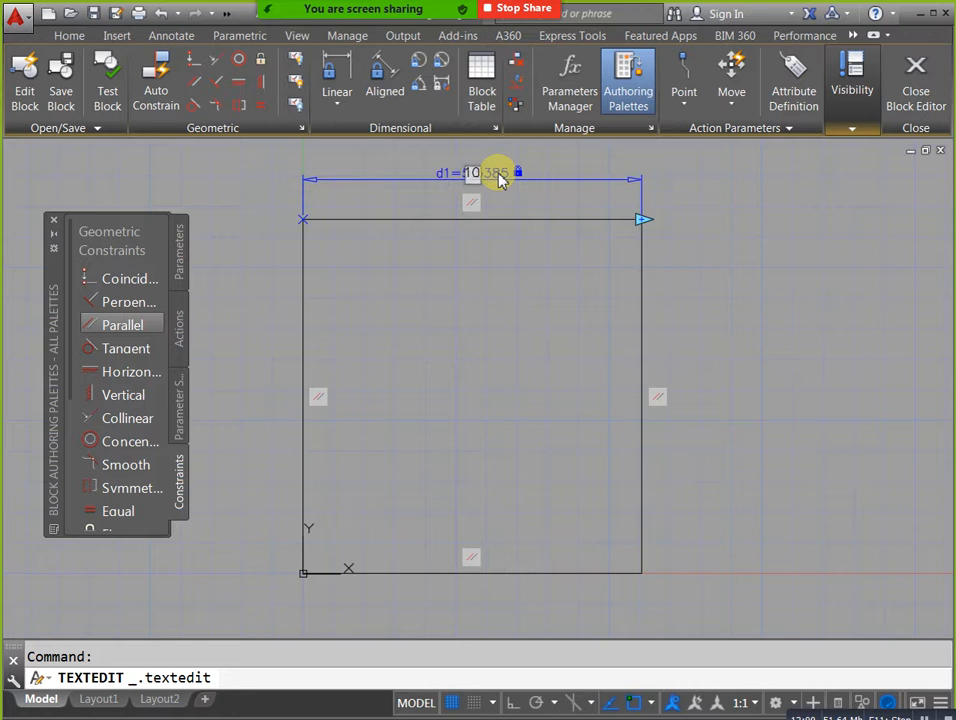
{"action": "key", "text": "Return"}
{"action": "scroll", "coordinate": [465, 318], "scroll_direction": "down", "scroll_amount": 2}
{"action": "middle_click_drag", "start_coordinate": [578, 362], "coordinate": [553, 355]}
{"action": "left_click", "coordinate": [337, 75]}
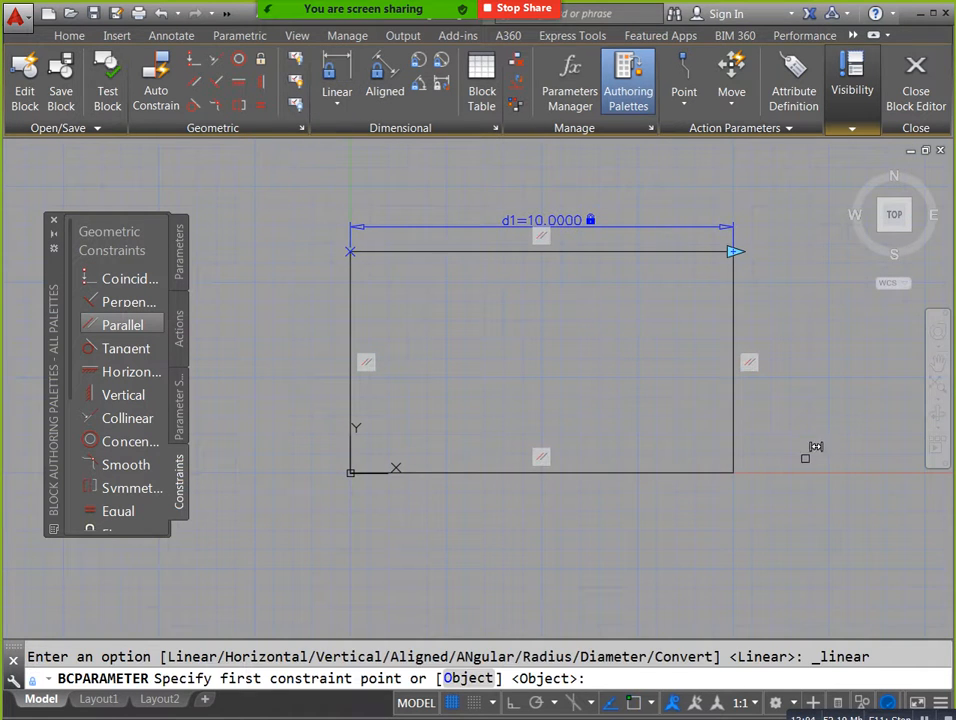
{"action": "left_click", "coordinate": [740, 463]}
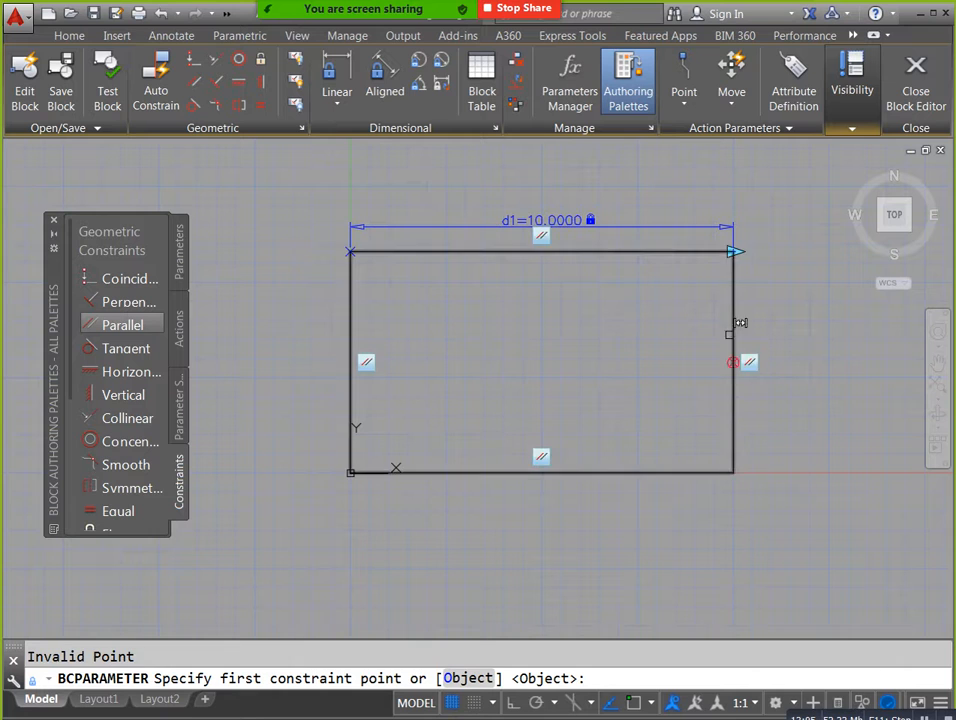
{"action": "left_click", "coordinate": [740, 243]}
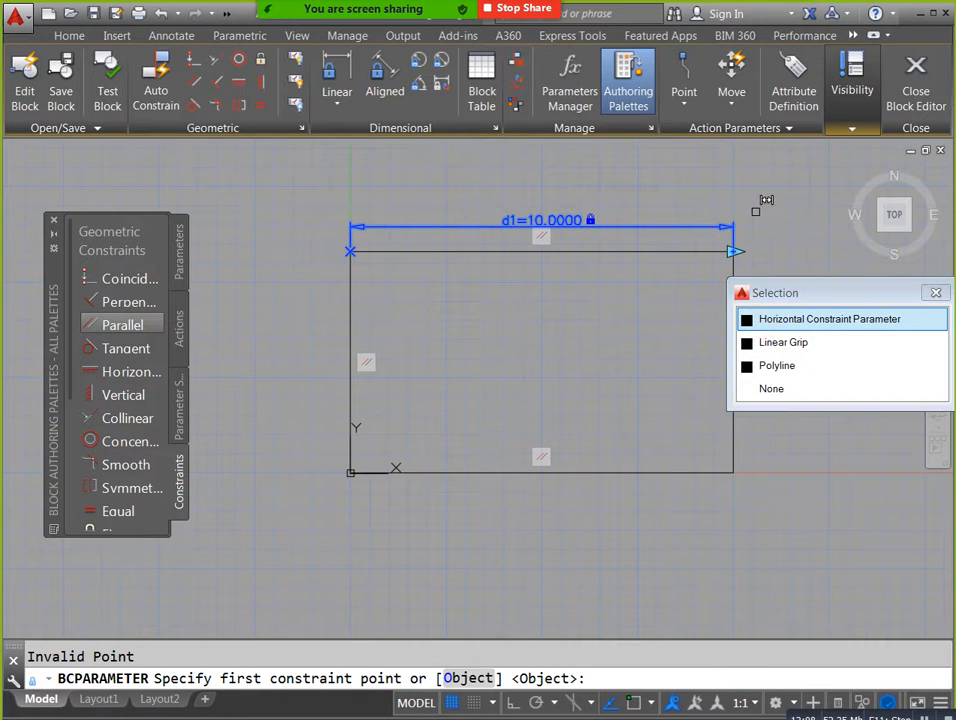
{"action": "key", "text": "Escape"}
{"action": "left_click", "coordinate": [339, 90]}
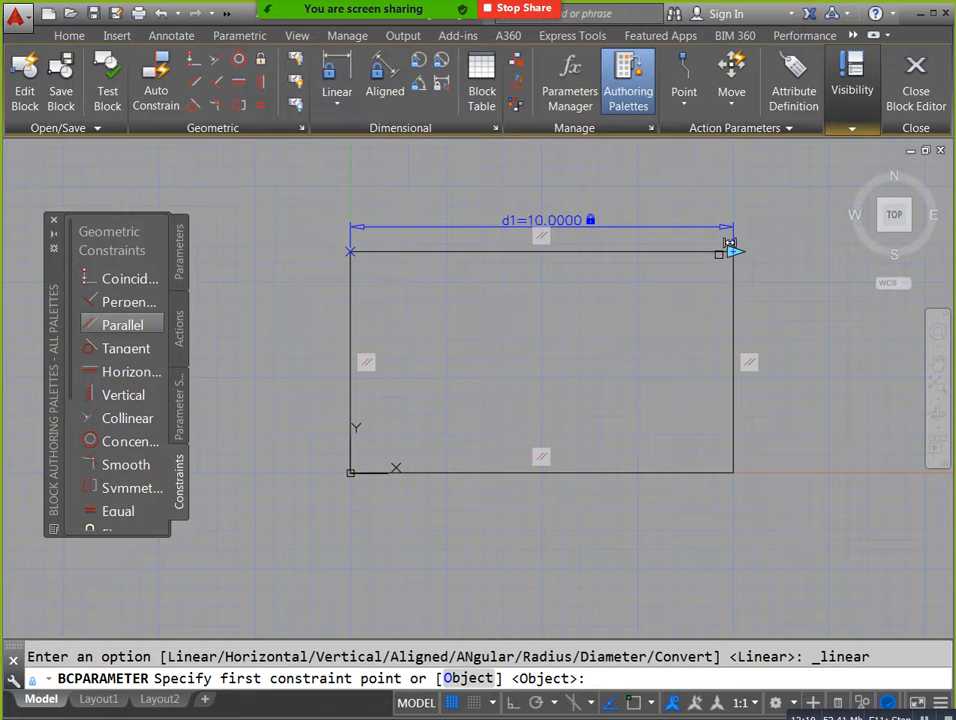
{"action": "left_click", "coordinate": [733, 471]}
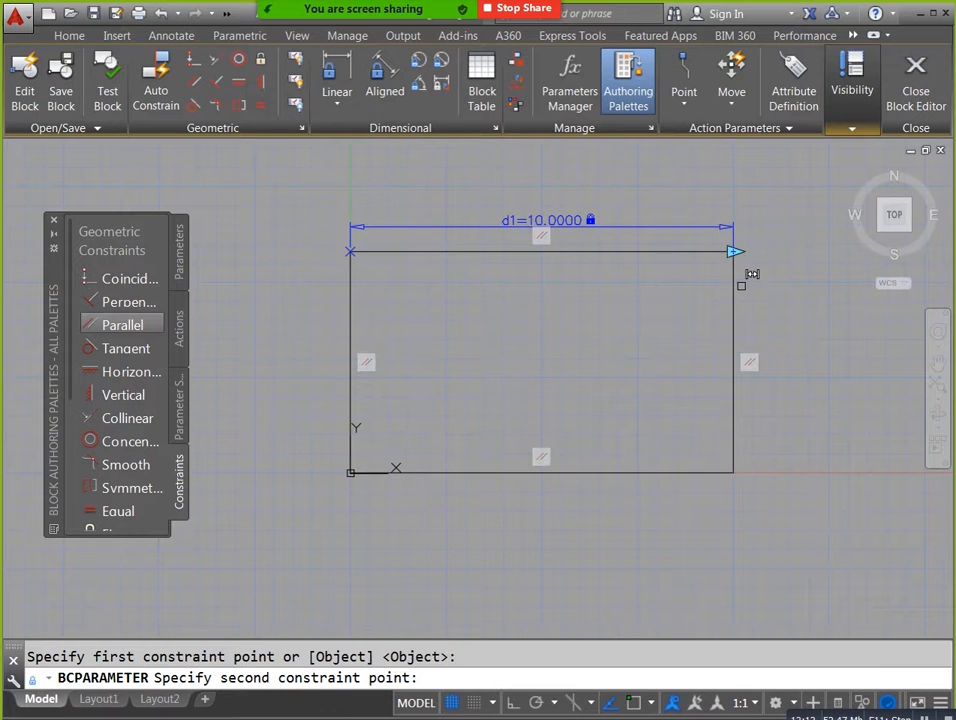
{"action": "left_click", "coordinate": [743, 242]}
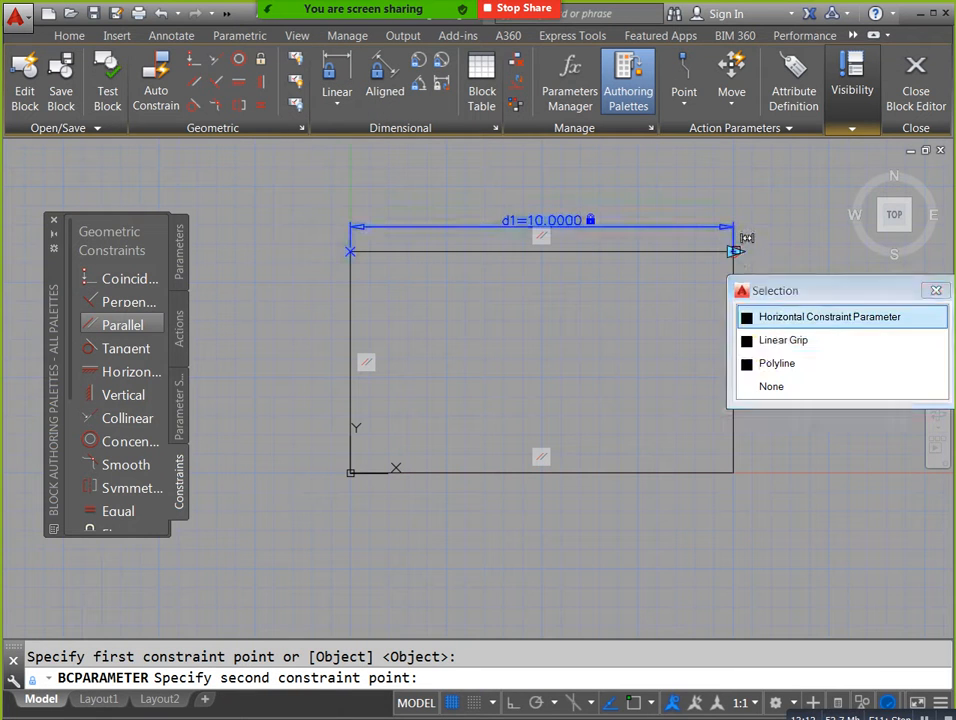
{"action": "left_click", "coordinate": [778, 318]}
{"action": "key", "text": "Escape"}
Try to add a vertical constraint parameter between the lower-right and upper-right corners, with its dimension line outside the right edge.
{"action": "left_click", "coordinate": [329, 70]}
{"action": "left_click", "coordinate": [733, 471]}
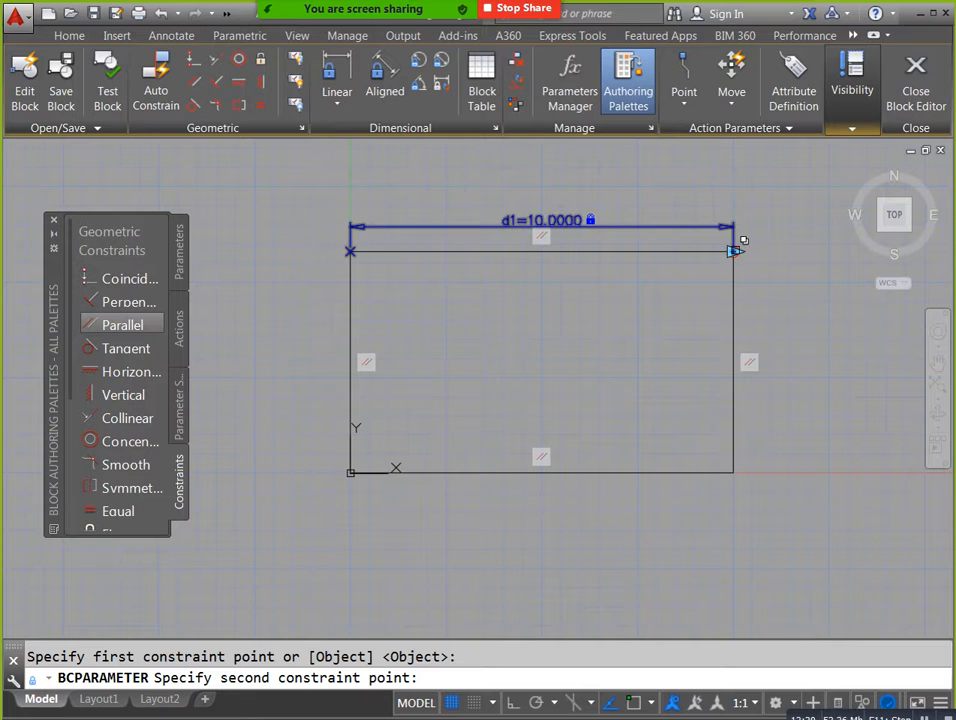
{"action": "left_click", "coordinate": [742, 241]}
{"action": "left_click", "coordinate": [788, 363]}
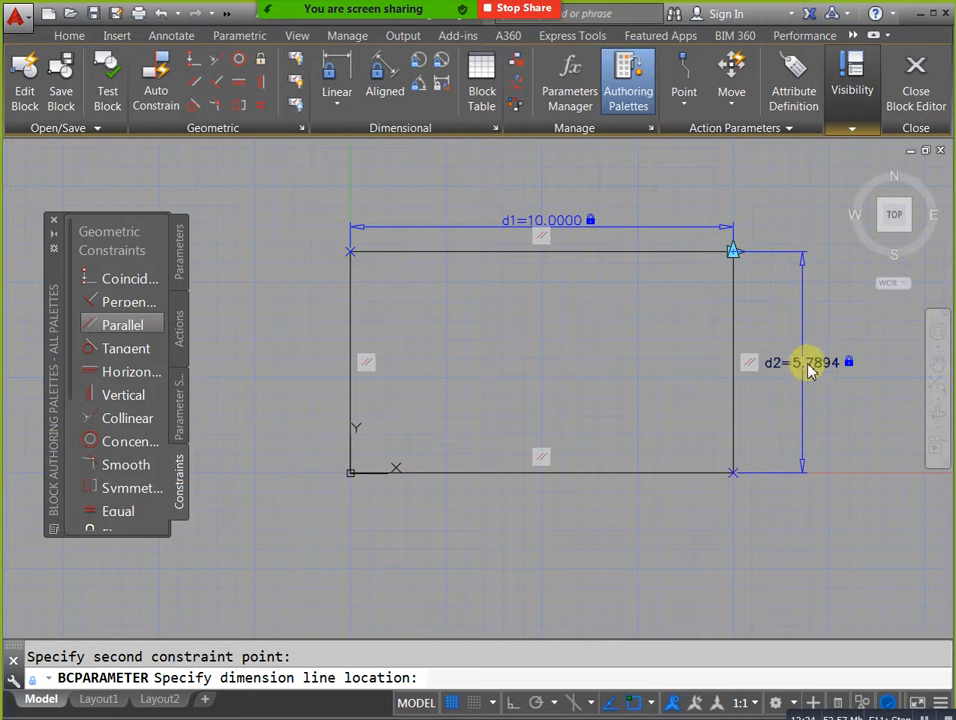
{"action": "left_click", "coordinate": [812, 432]}
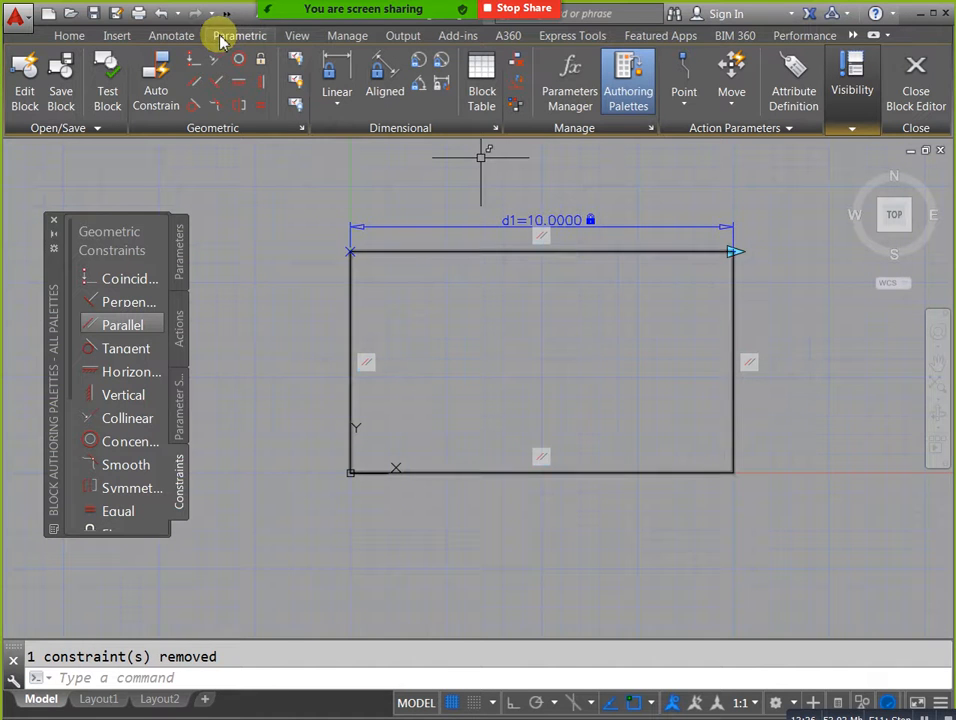
Add a vertical constraint parameter between the rectangle's lower-right and upper-right corners, with its dimension line outside the right edge.
{"action": "left_click", "coordinate": [334, 64]}
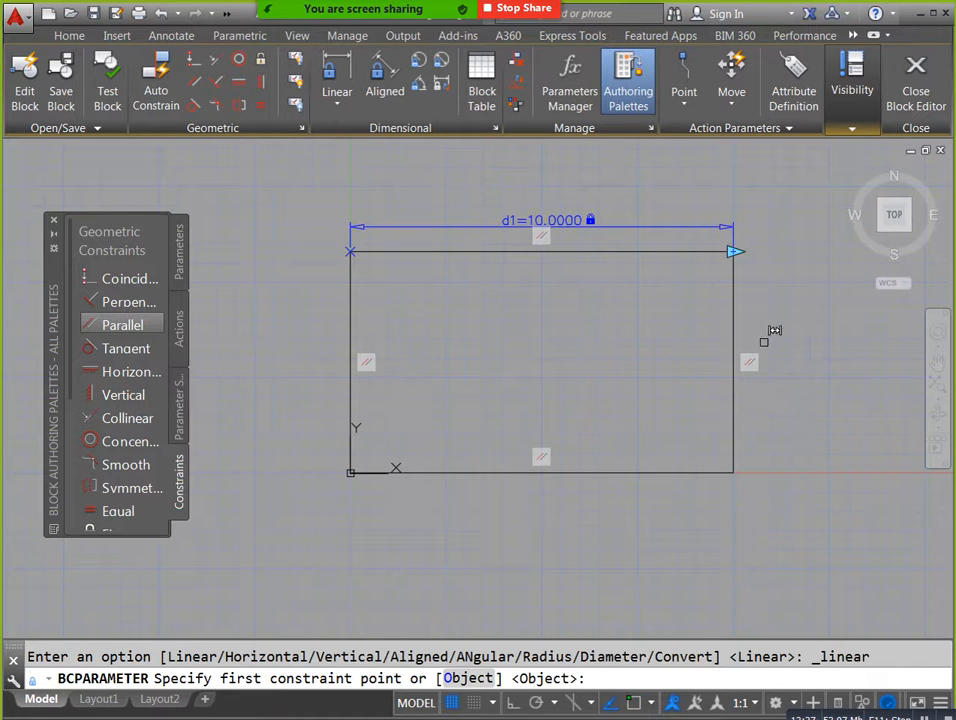
{"action": "left_click", "coordinate": [735, 468]}
{"action": "left_click", "coordinate": [740, 241]}
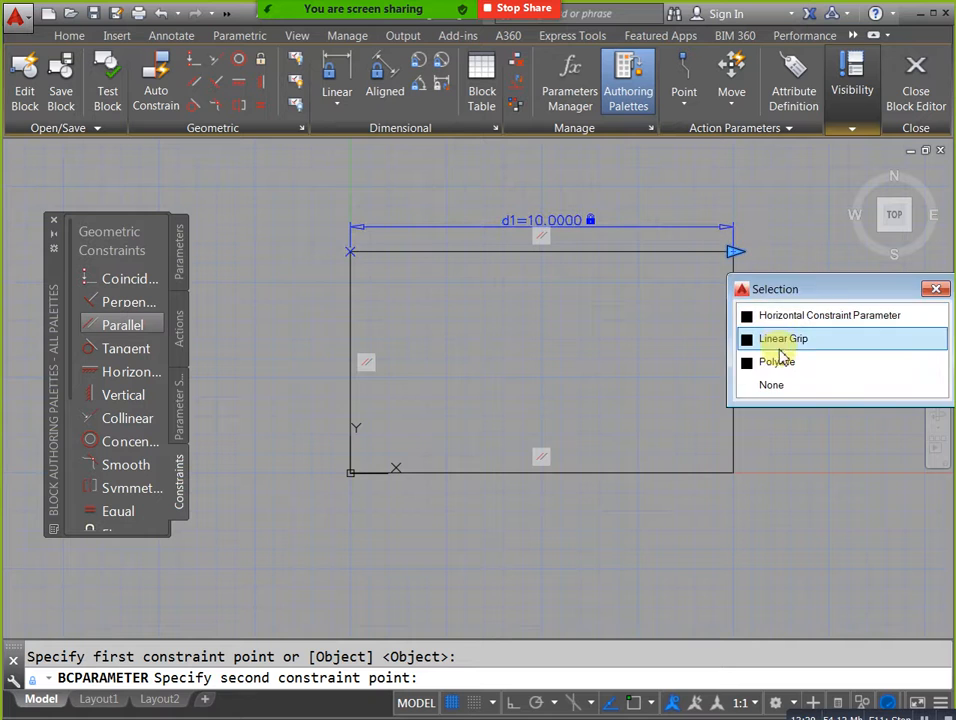
{"action": "left_click", "coordinate": [782, 362]}
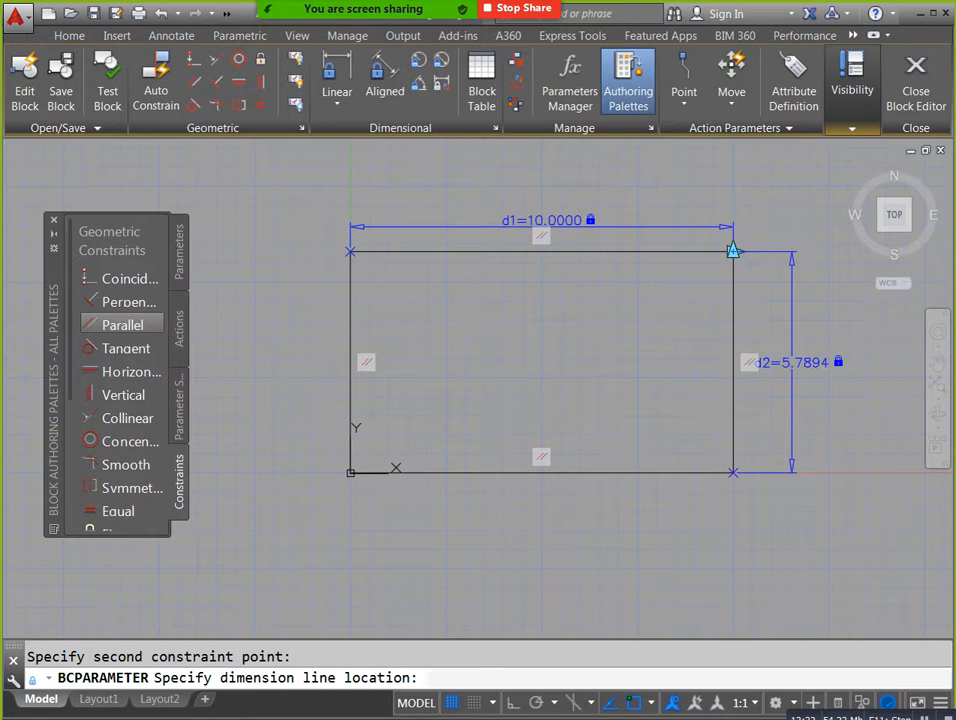
{"action": "left_click", "coordinate": [824, 378]}
Set the rectangle's height parameter d2 to 10, and save the changes while exiting the Block Editor.
{"action": "double_click", "coordinate": [818, 370]}
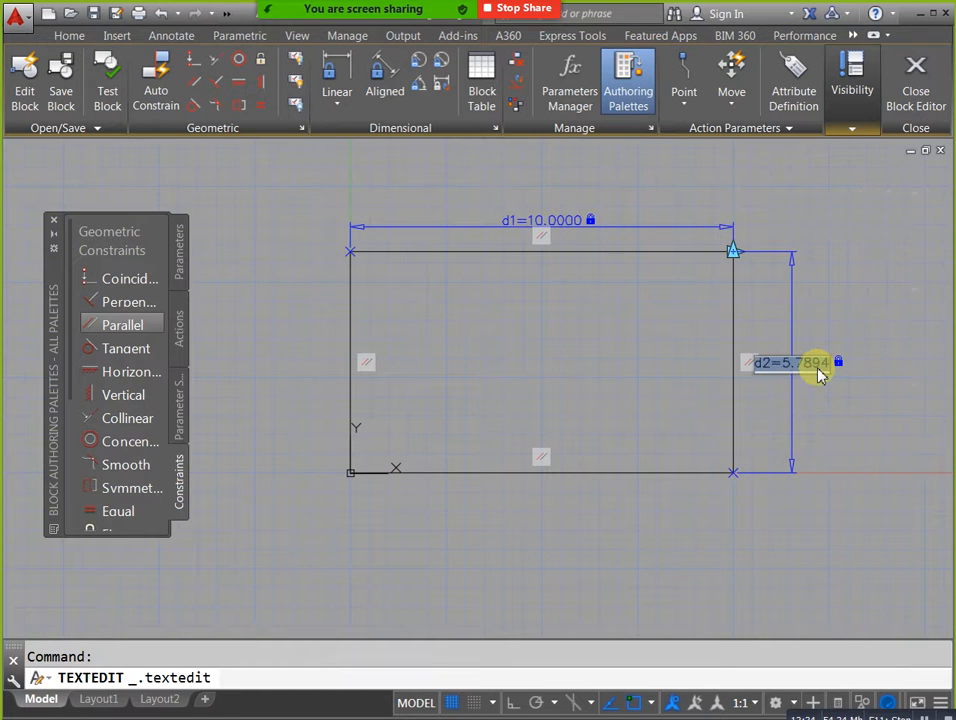
{"action": "type", "text": "10"}
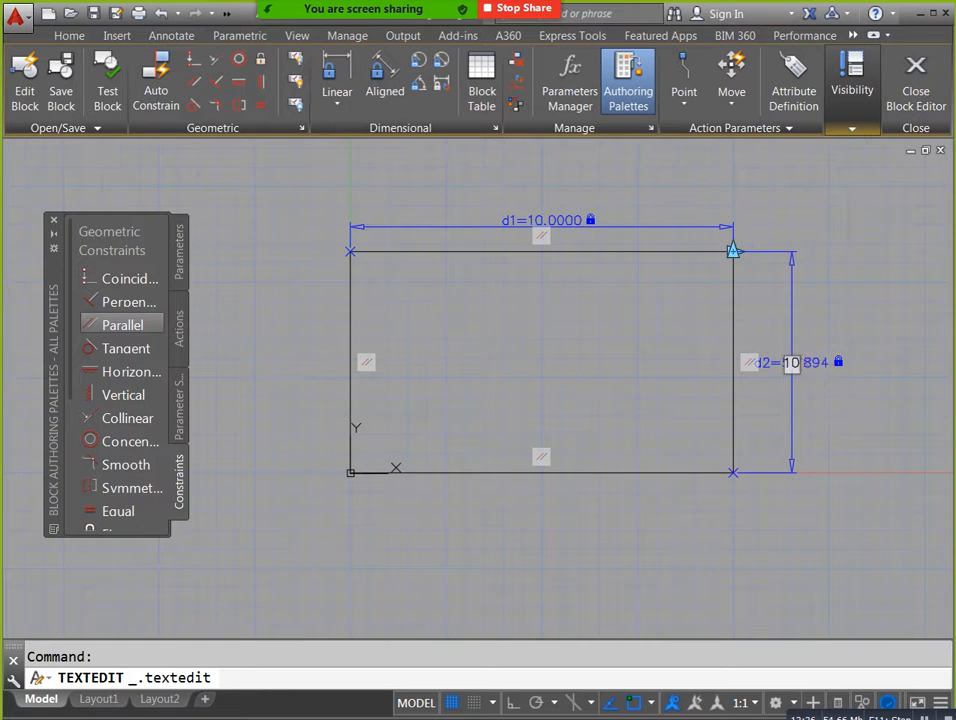
{"action": "key", "text": "Return"}
{"action": "scroll", "coordinate": [784, 470], "scroll_direction": "down", "scroll_amount": 4}
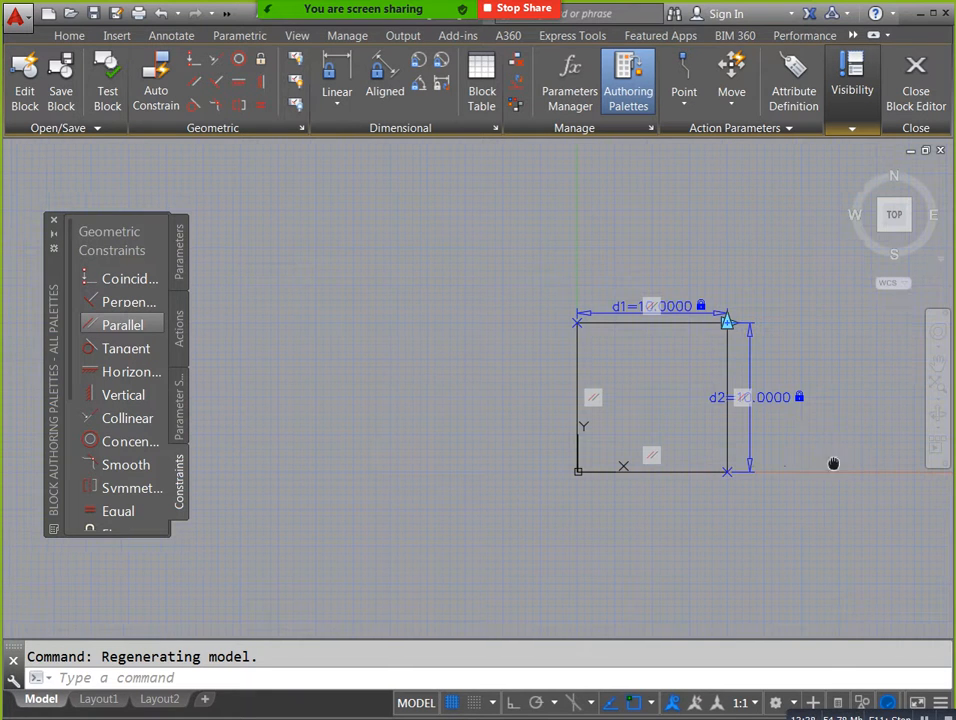
{"action": "left_click", "coordinate": [941, 88]}
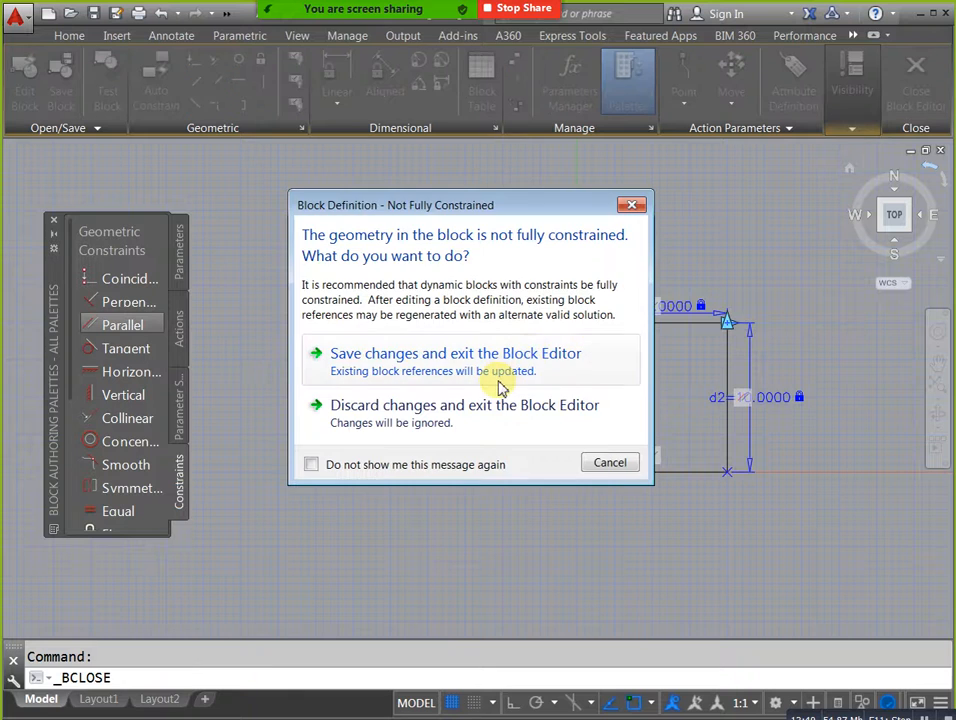
{"action": "left_click", "coordinate": [498, 372]}
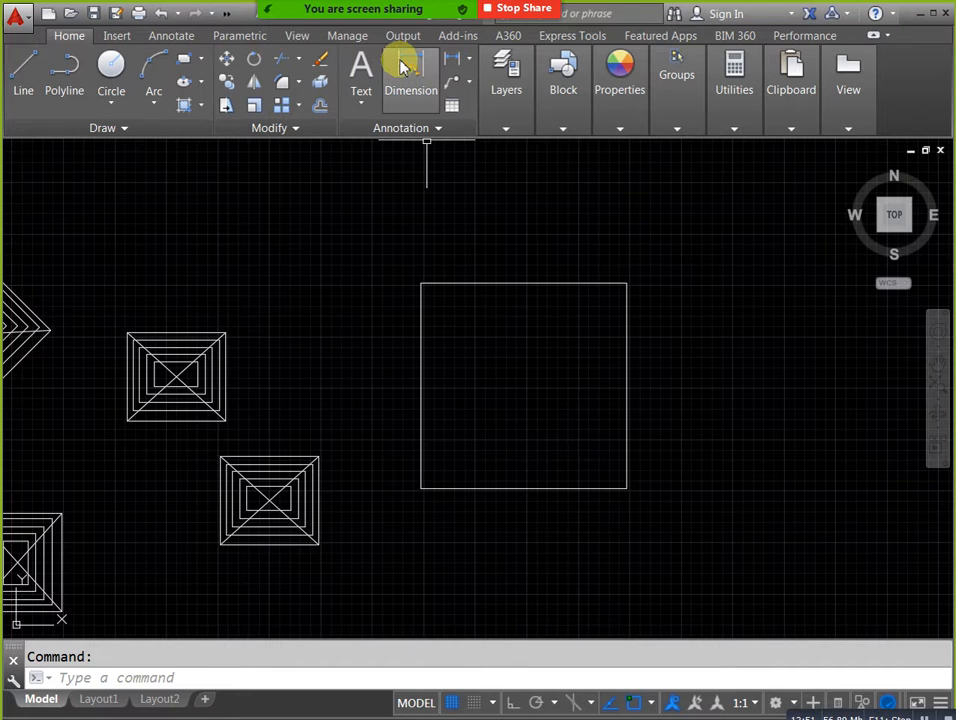
Reopen block 22 in the Block Editor and try a value of 12 for the width parameter d1.
{"action": "double_click", "coordinate": [515, 283]}
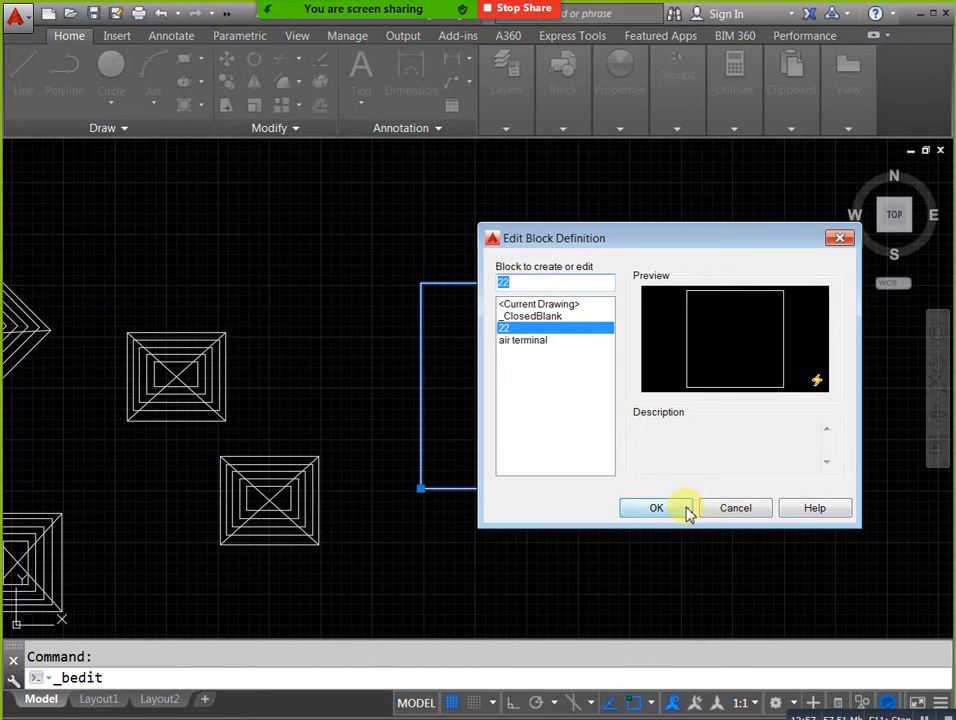
{"action": "left_click", "coordinate": [687, 509]}
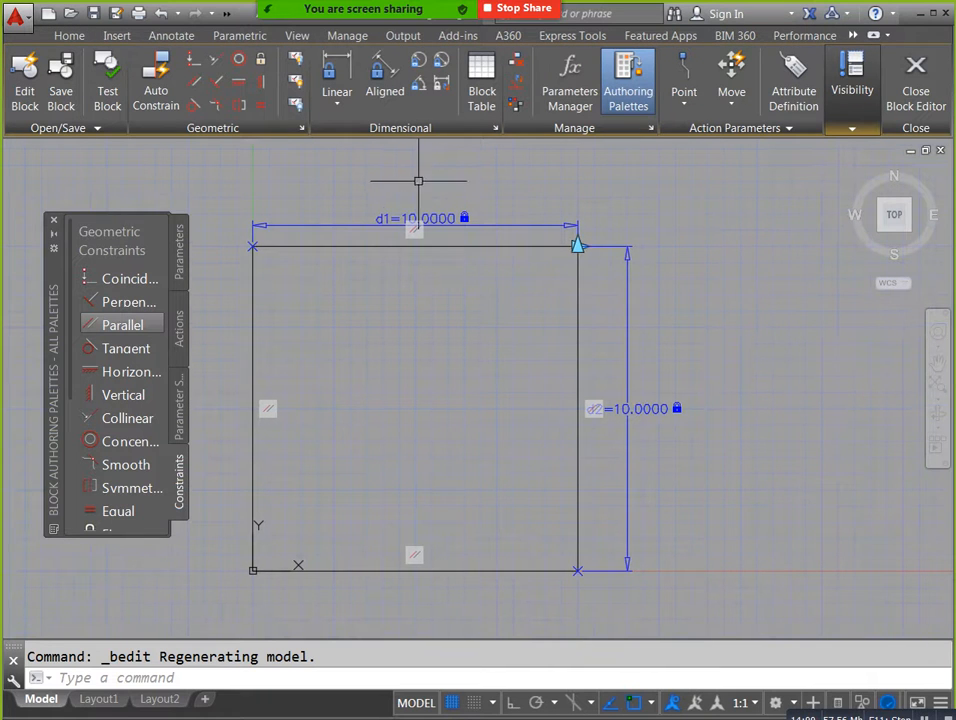
{"action": "double_click", "coordinate": [437, 219]}
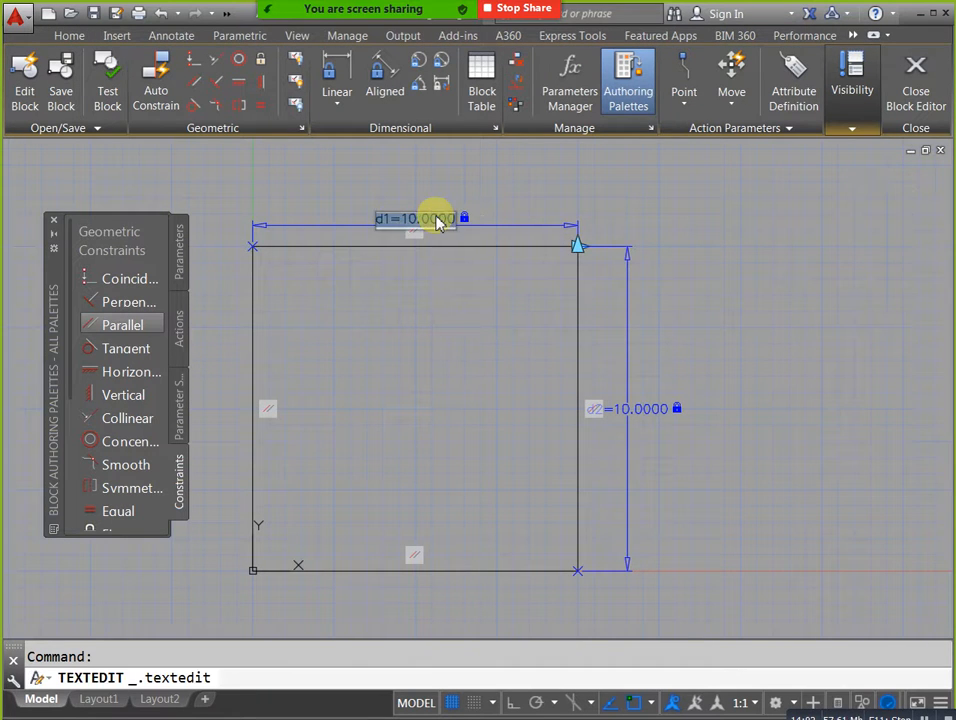
{"action": "type", "text": "12"}
{"action": "key", "text": "Return"}
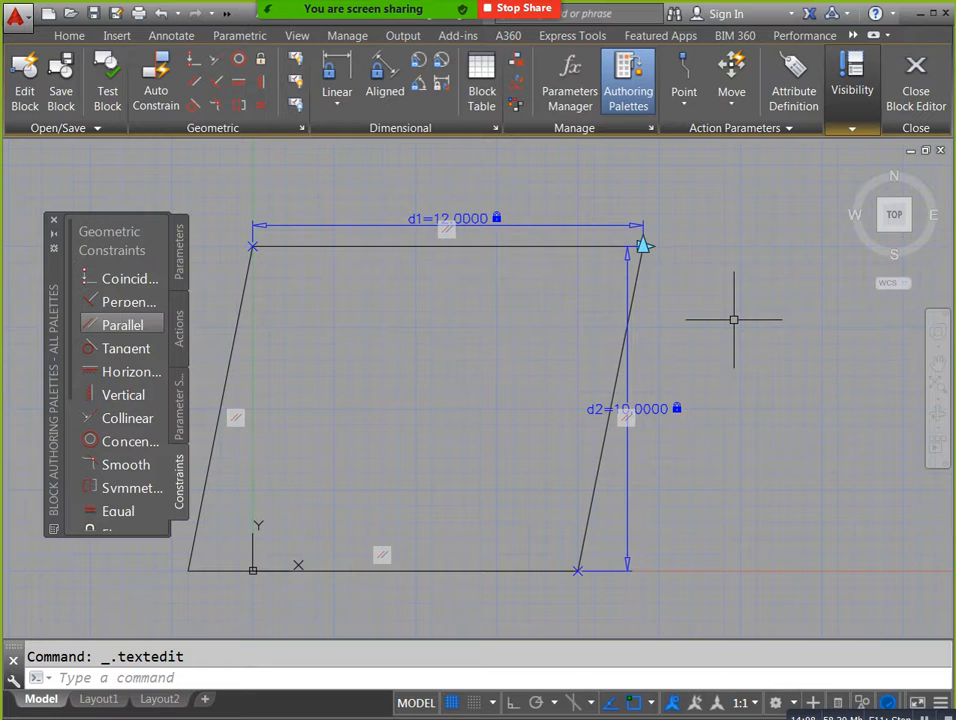
Undo the last d1 value change, and save the block while exiting the Block Editor.
{"action": "key", "text": "ctrl+z"}
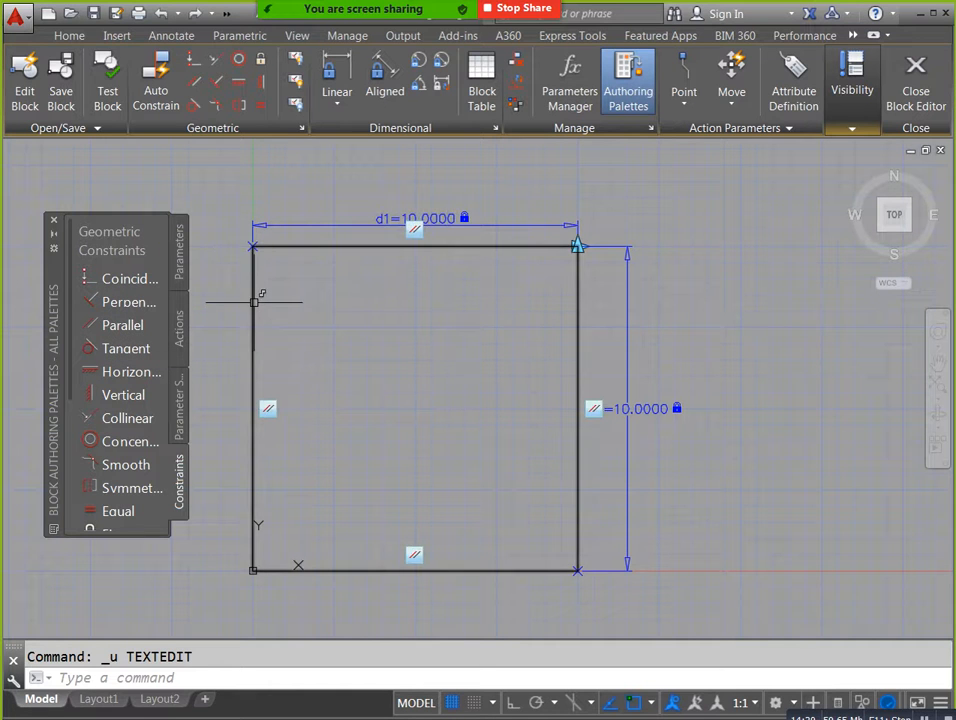
{"action": "scroll", "coordinate": [404, 290], "scroll_direction": "down", "scroll_amount": 4}
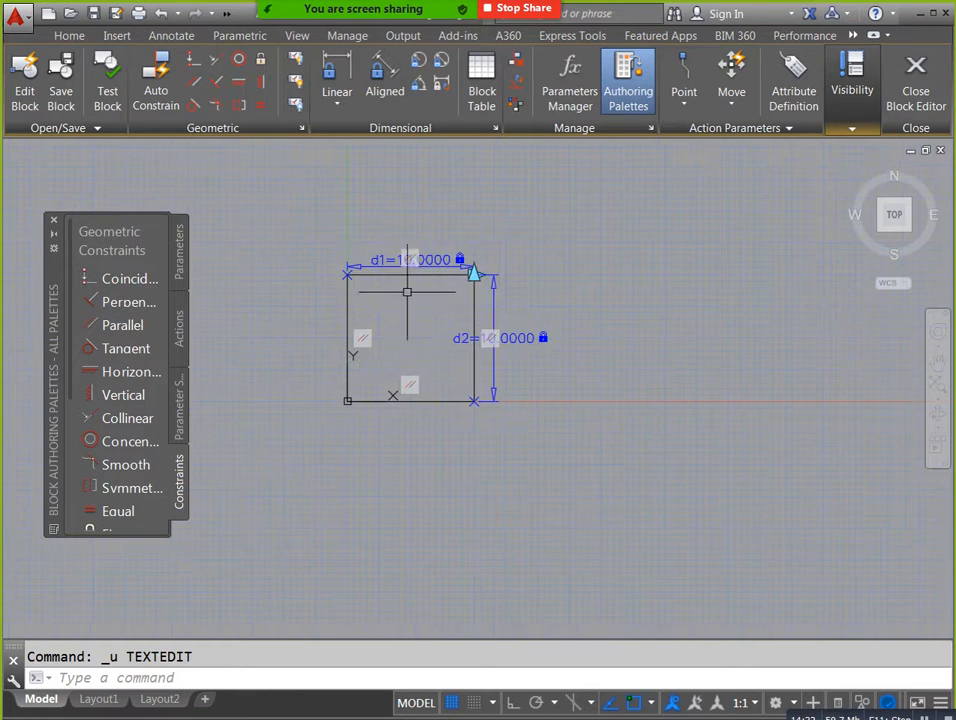
{"action": "scroll", "coordinate": [435, 305], "scroll_direction": "up", "scroll_amount": 4}
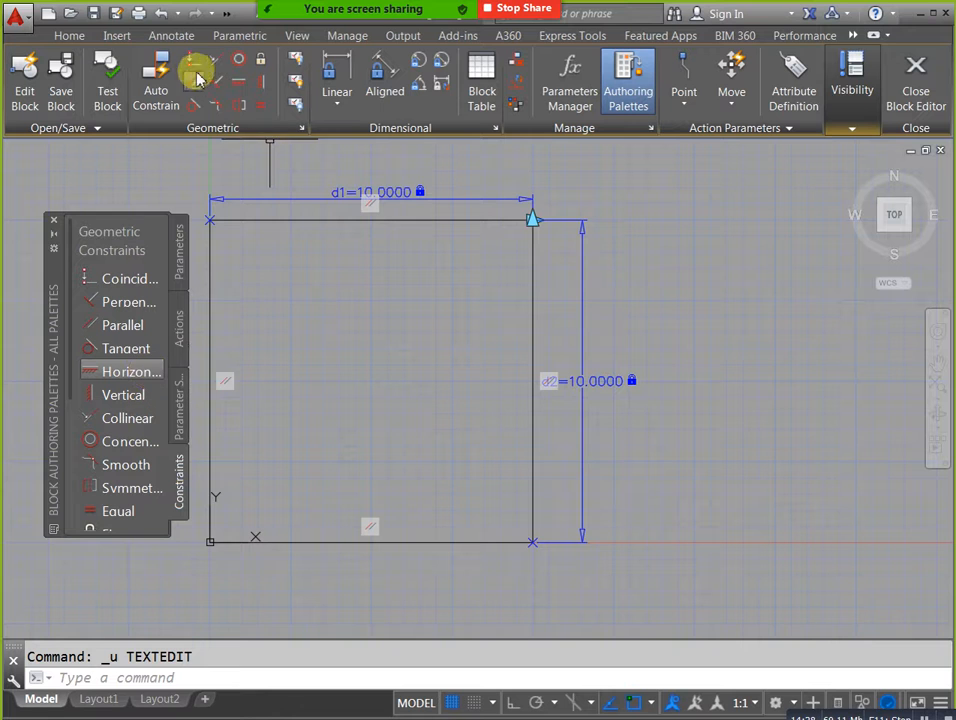
{"action": "left_click", "coordinate": [918, 96]}
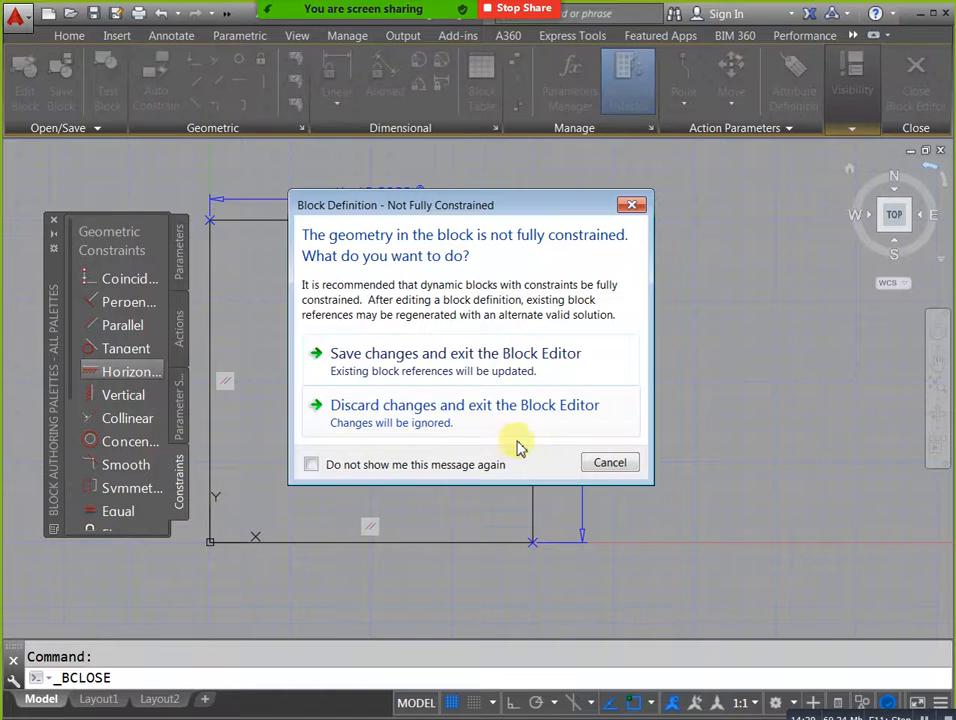
{"action": "left_click", "coordinate": [492, 371]}
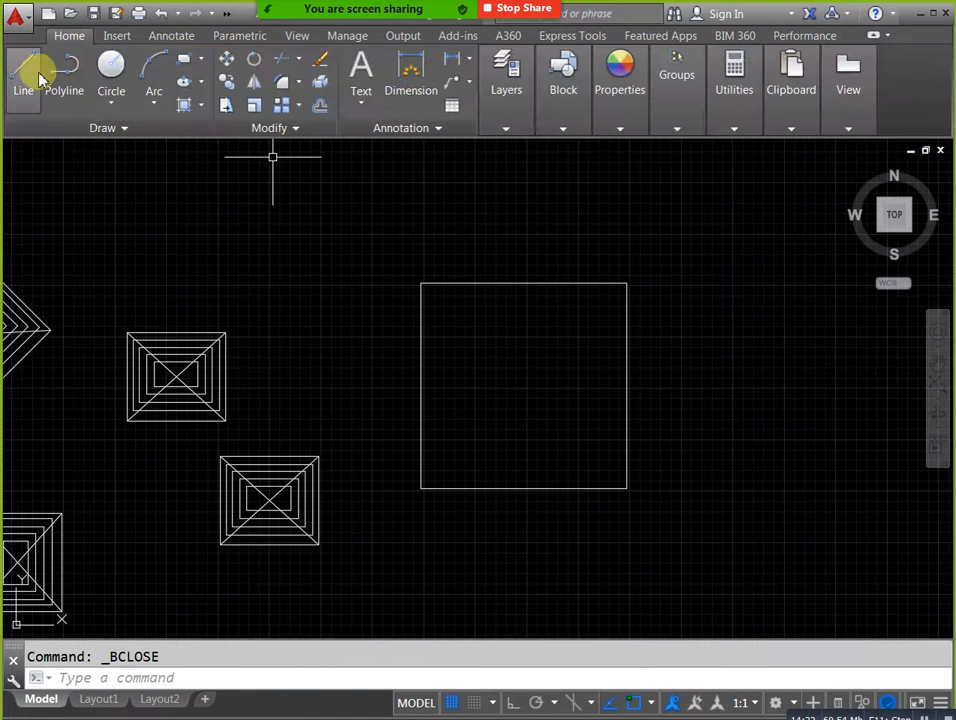
Draw a single diagonal line, rising to the right, in the empty area beside the large square block.
{"action": "left_click", "coordinate": [27, 68]}
{"action": "middle_click_drag", "start_coordinate": [684, 433], "coordinate": [413, 447]}
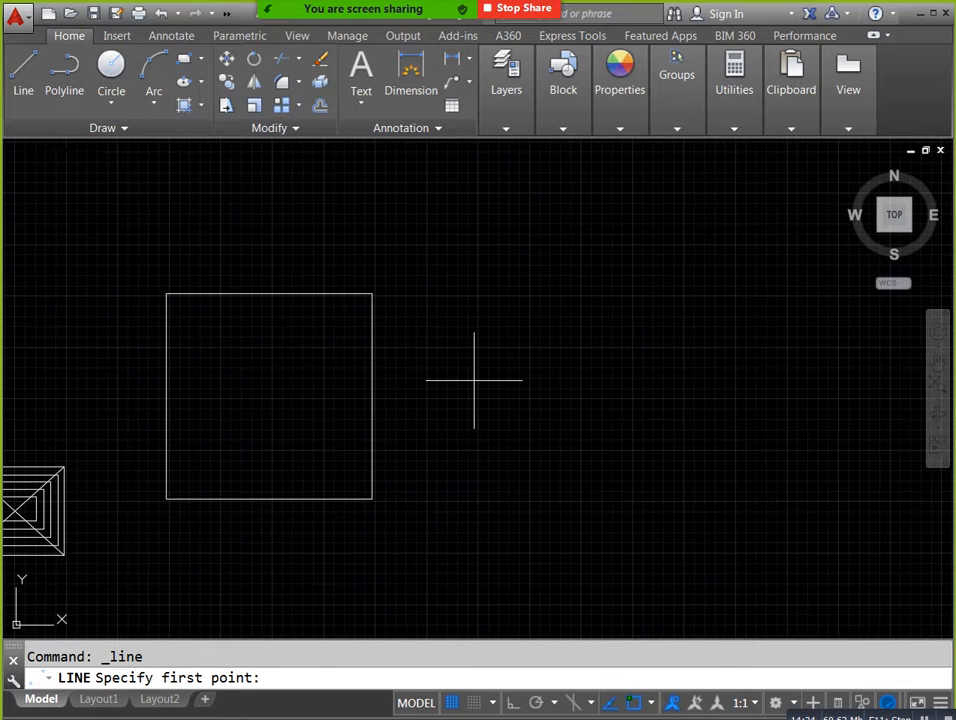
{"action": "left_click", "coordinate": [474, 380]}
{"action": "left_click", "coordinate": [563, 299]}
{"action": "key", "text": "Escape"}
{"action": "middle_click_drag", "start_coordinate": [589, 341], "coordinate": [525, 408]}
{"action": "scroll", "coordinate": [470, 404], "scroll_direction": "up", "scroll_amount": 2}
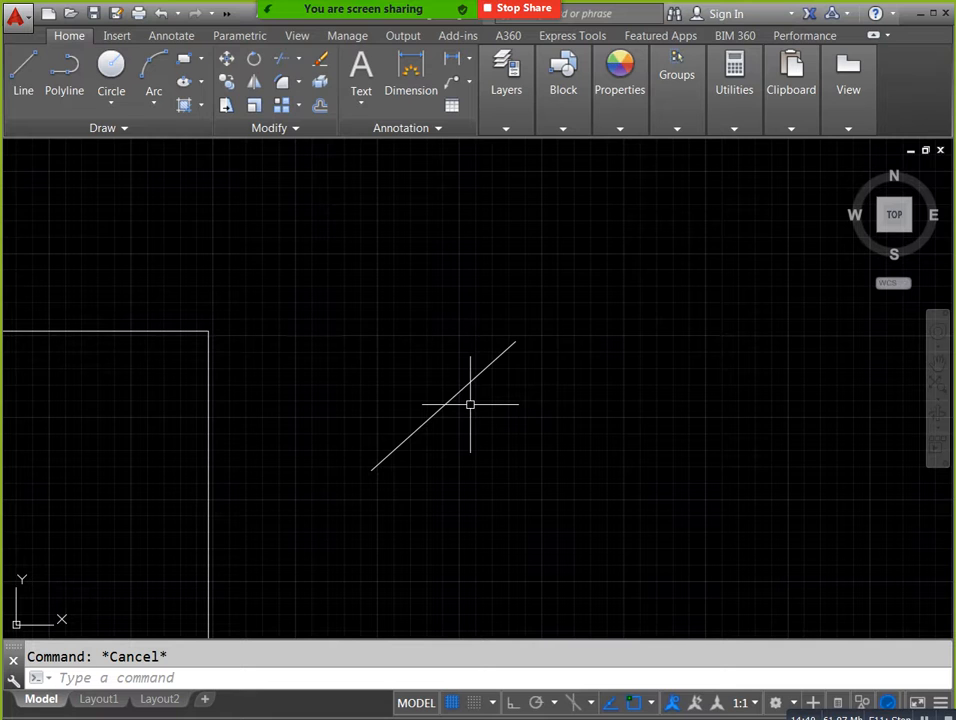
Try a Horizontal geometric constraint on the diagonal line and undo it.
{"action": "left_click", "coordinate": [250, 38]}
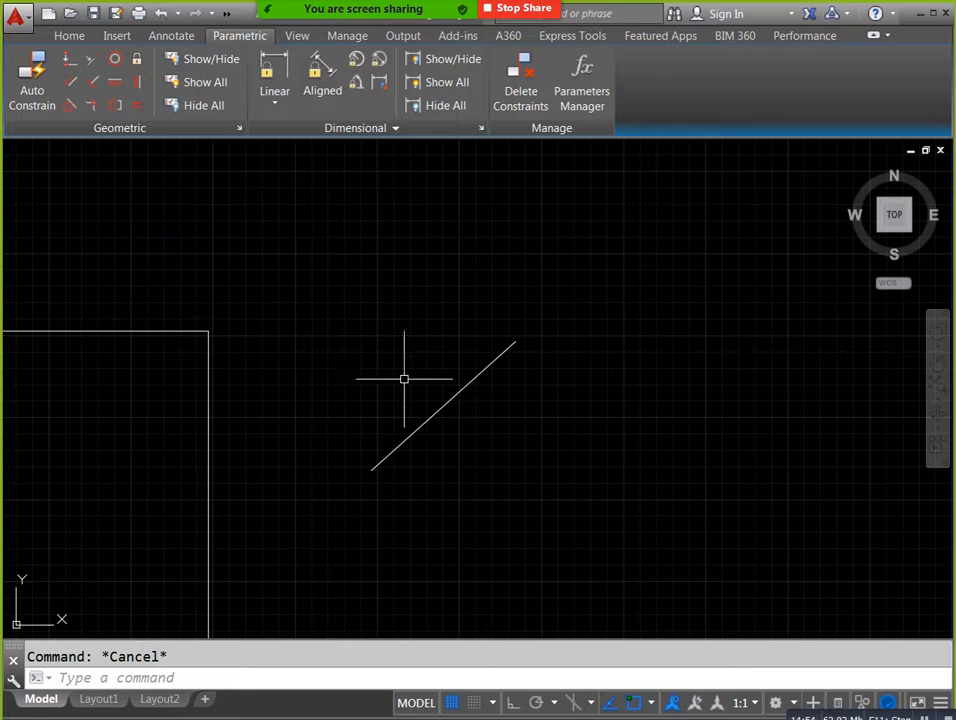
{"action": "left_click", "coordinate": [124, 84]}
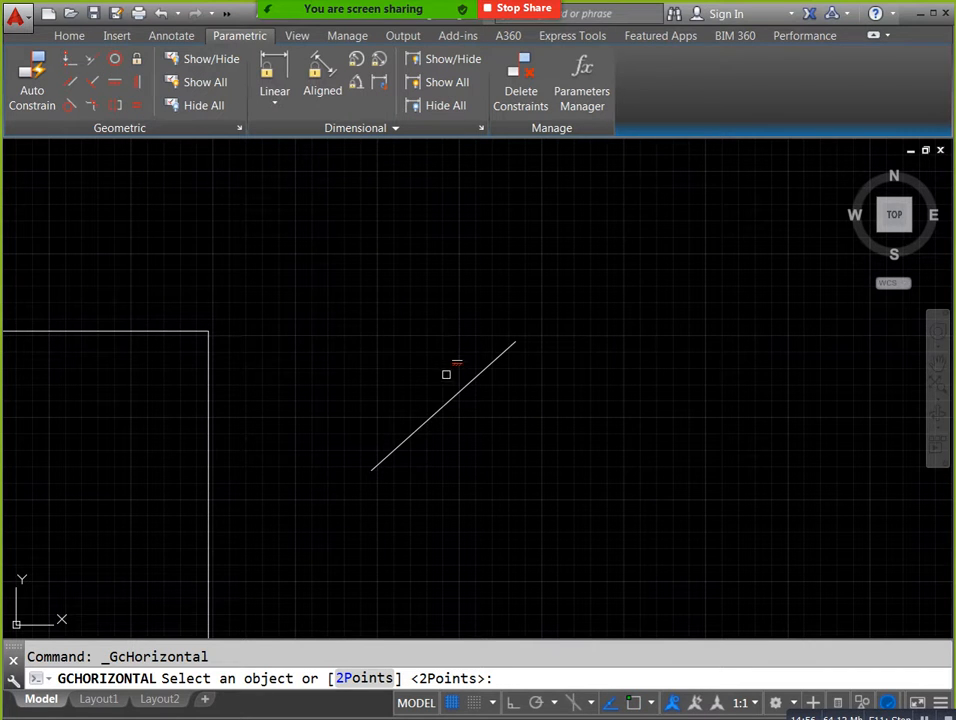
{"action": "left_click", "coordinate": [451, 395]}
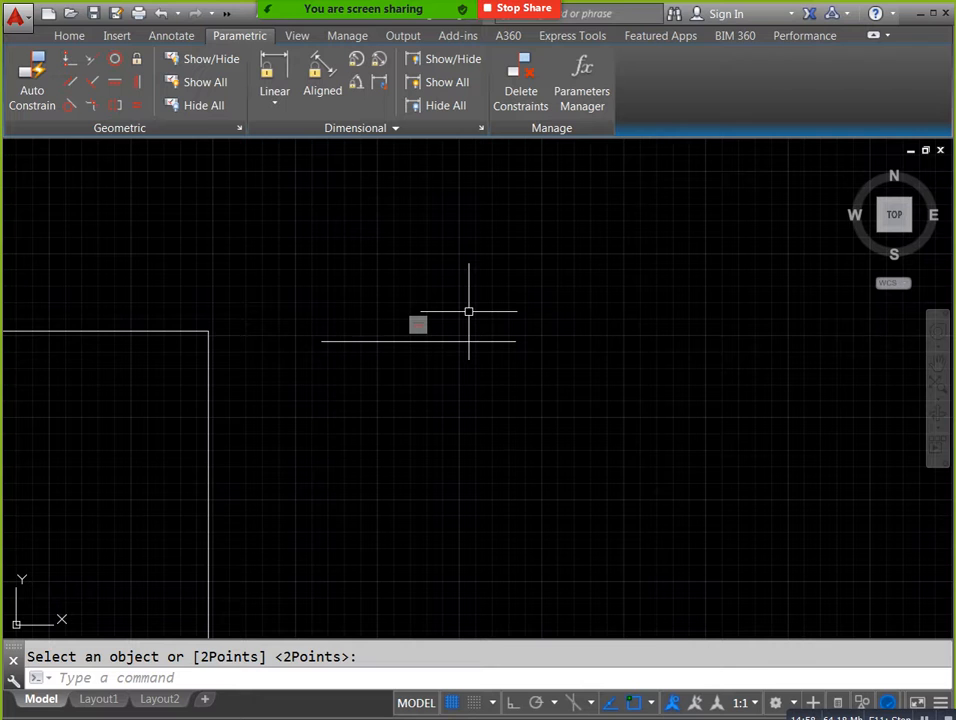
{"action": "key", "text": "Escape"}
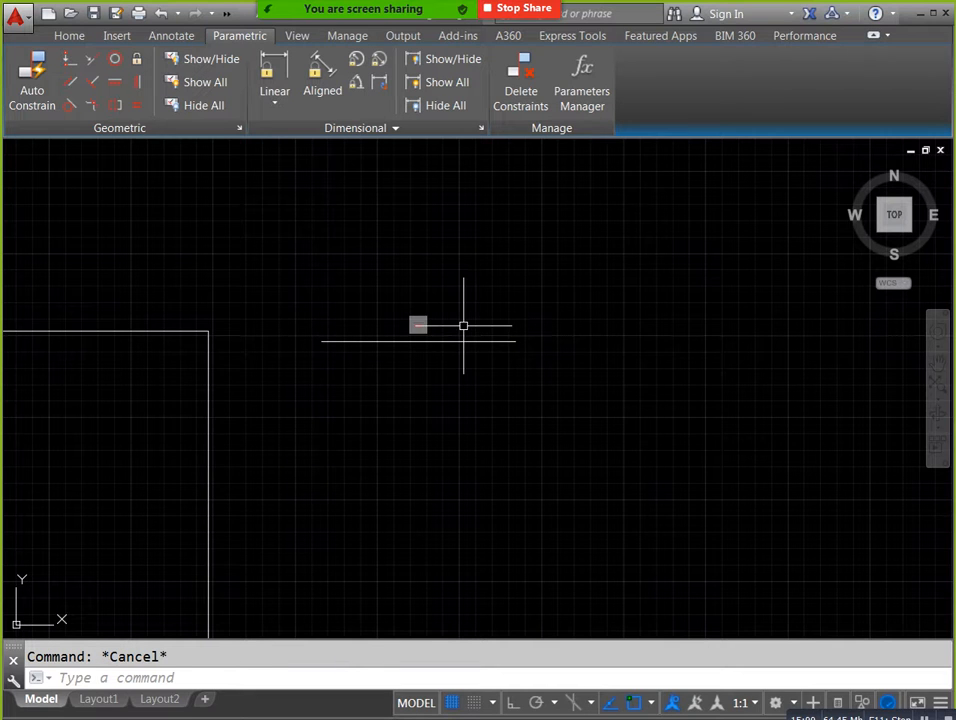
{"action": "key", "text": "ctrl+z"}
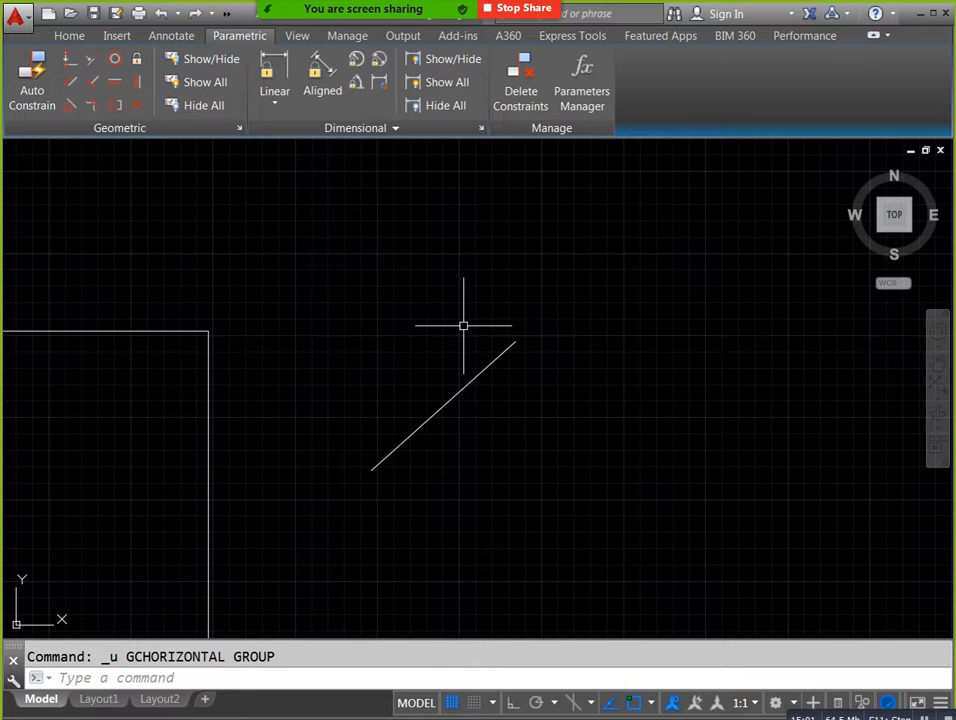
Apply a Vertical geometric constraint to the diagonal line.
{"action": "left_click", "coordinate": [137, 81]}
{"action": "left_click", "coordinate": [495, 365]}
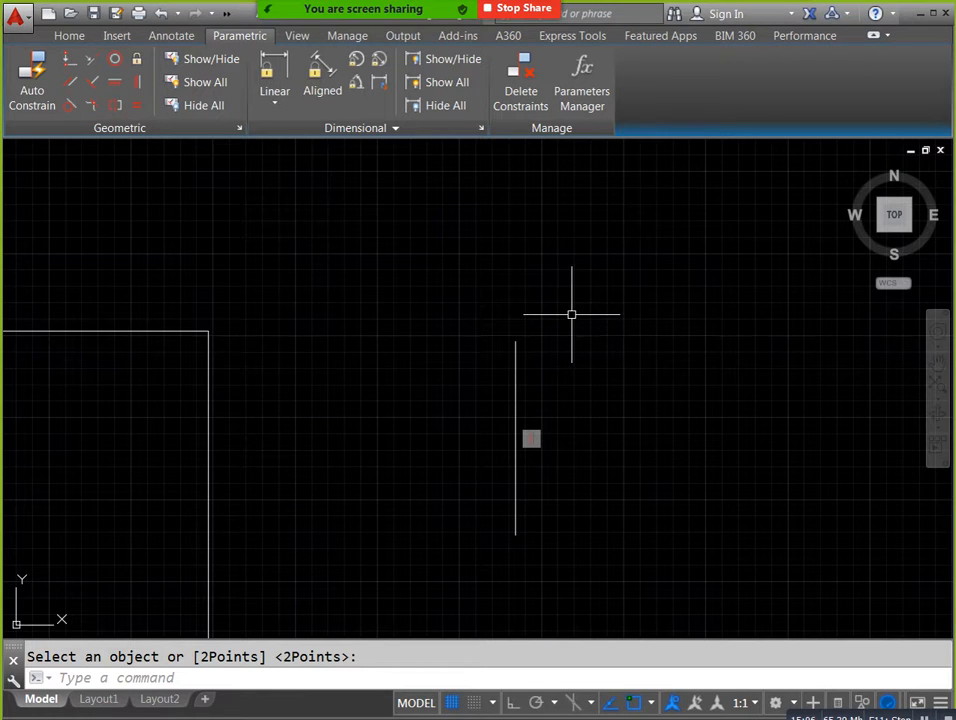
{"action": "key", "text": "Escape"}
Draw a second, shorter sloping line to the upper right of the vertical line.
{"action": "type", "text": "line"}
{"action": "key", "text": "Return"}
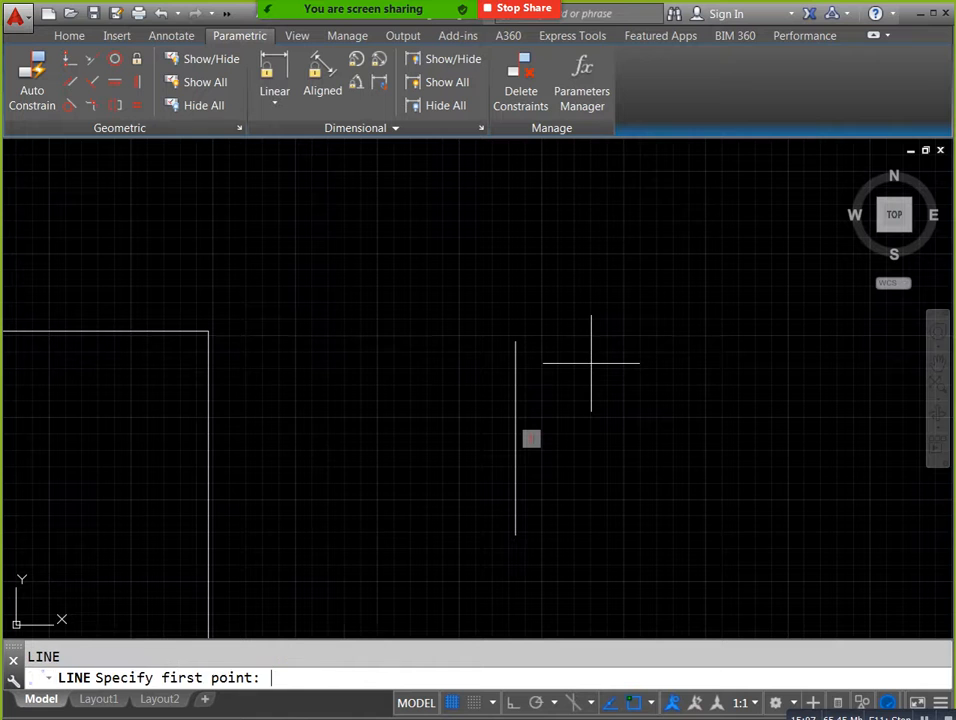
{"action": "left_click", "coordinate": [613, 342]}
{"action": "left_click", "coordinate": [725, 289]}
{"action": "key", "text": "Escape"}
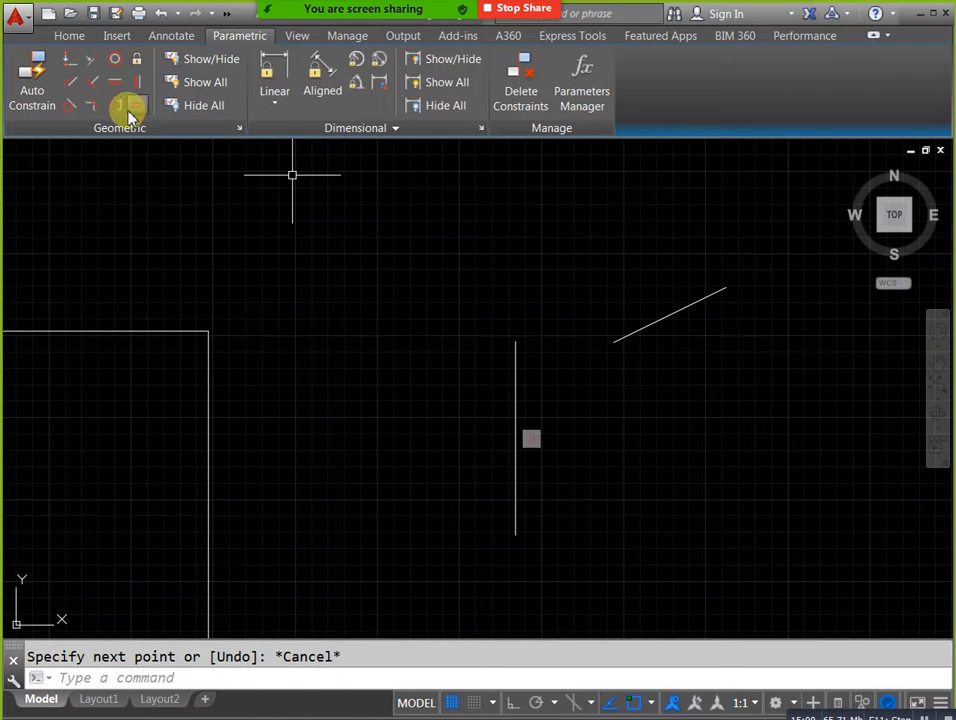
Apply a Horizontal geometric constraint to the second sloping line.
{"action": "left_click", "coordinate": [142, 84]}
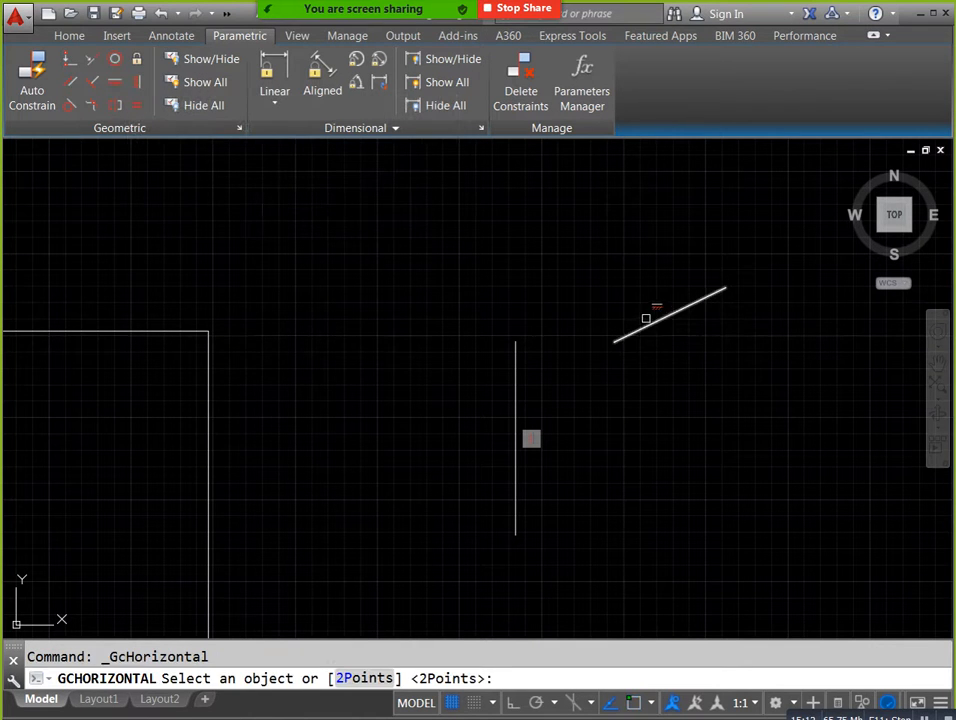
{"action": "left_click", "coordinate": [650, 322]}
{"action": "scroll", "coordinate": [615, 410], "scroll_direction": "up", "scroll_amount": 2}
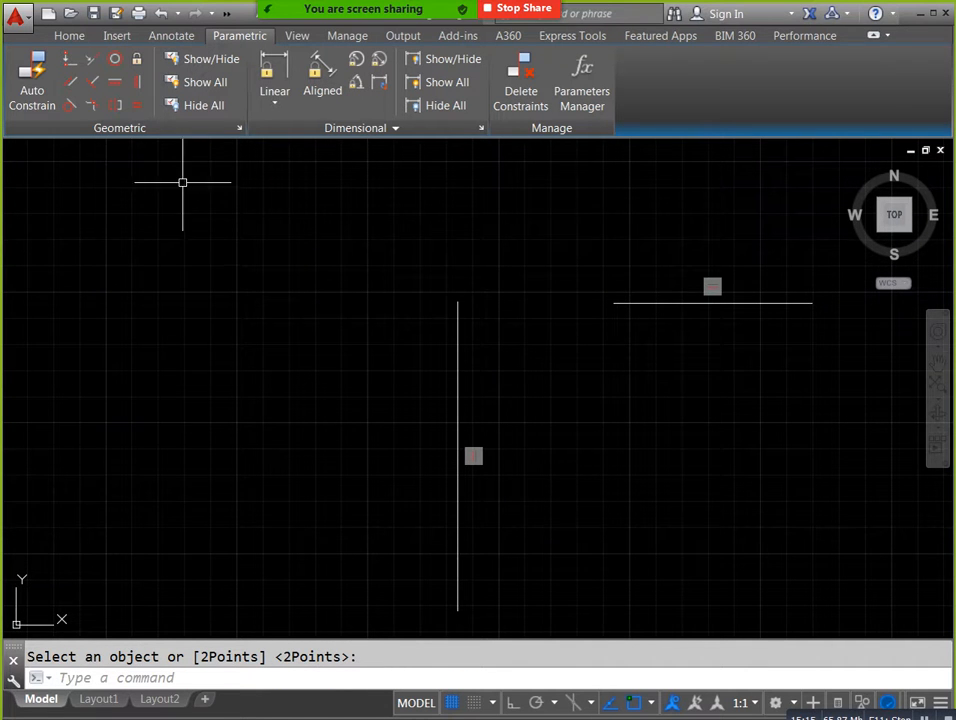
Apply a Coincident constraint joining the horizontal line's left endpoint to the vertical line's upper endpoint.
{"action": "left_click", "coordinate": [70, 66]}
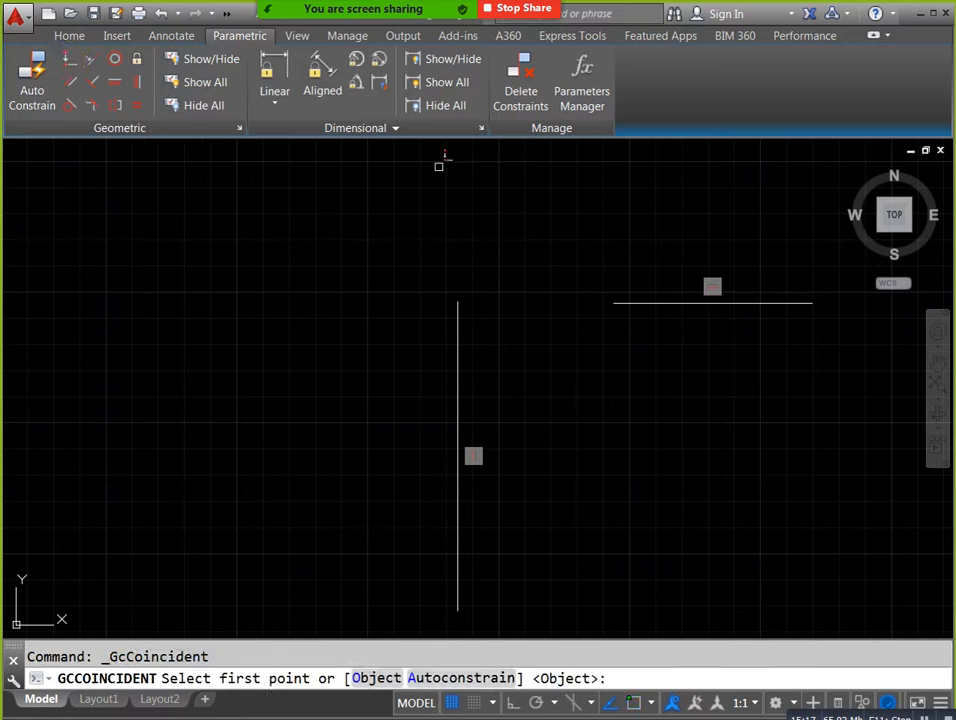
{"action": "left_click", "coordinate": [614, 302]}
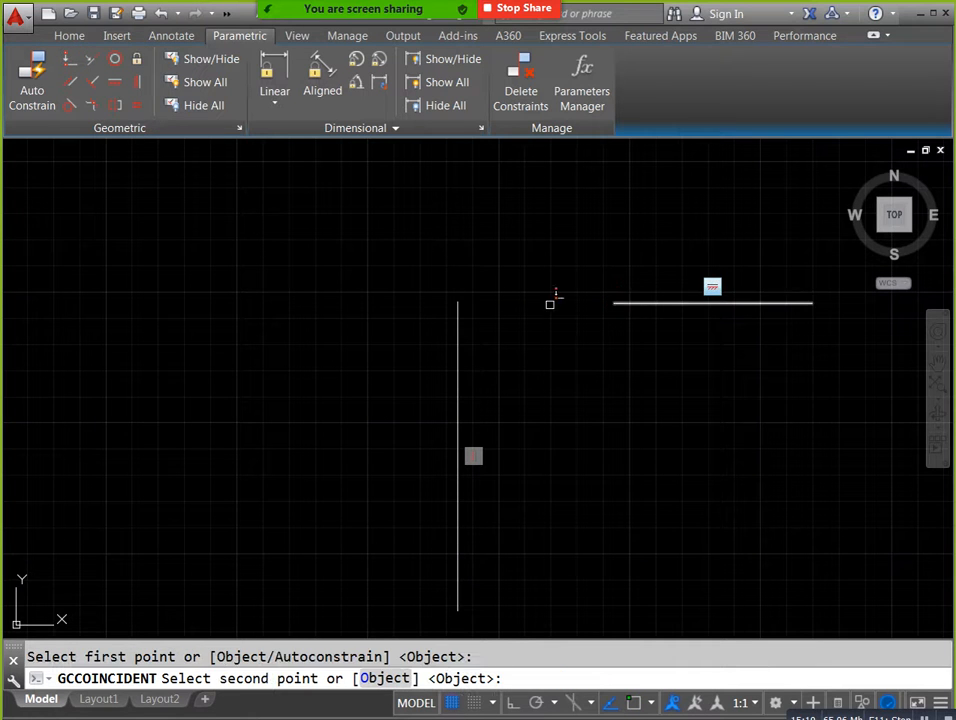
{"action": "left_click", "coordinate": [457, 303]}
{"action": "middle_click_drag", "start_coordinate": [728, 487], "coordinate": [586, 435]}
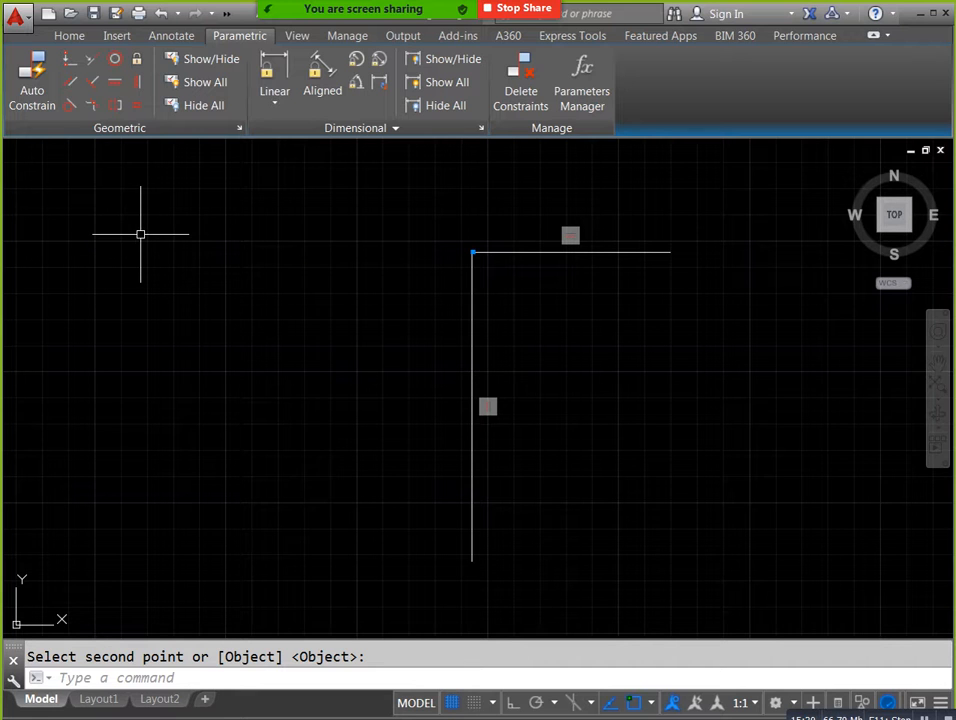
{"action": "middle_click_drag", "start_coordinate": [181, 174], "coordinate": [207, 181]}
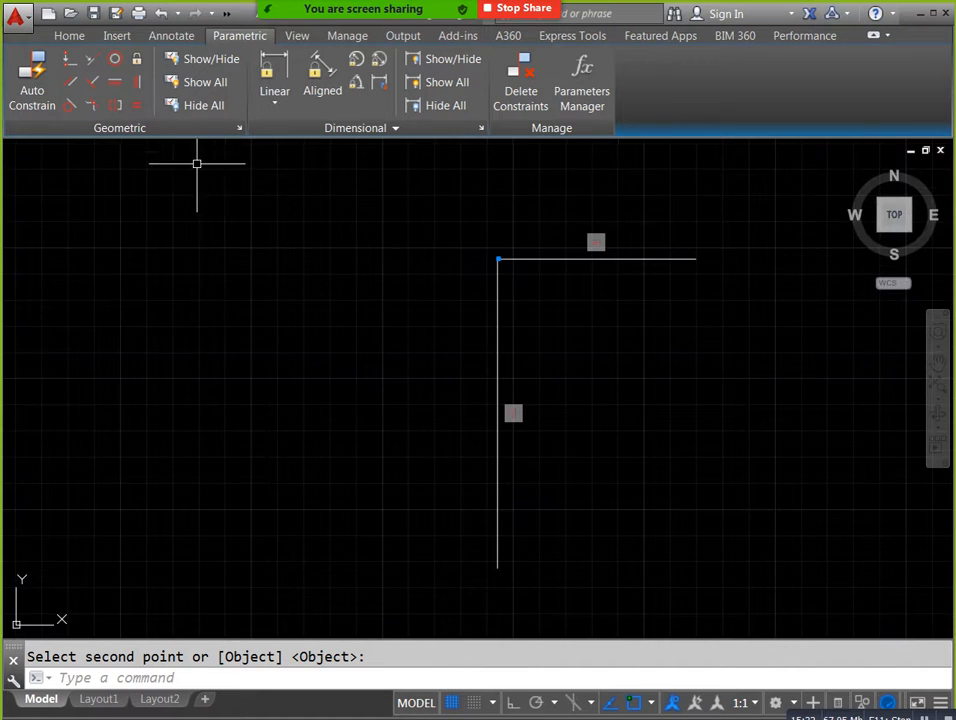
Draw a circle in the empty area to the left of the constrained lines.
{"action": "type", "text": "c"}
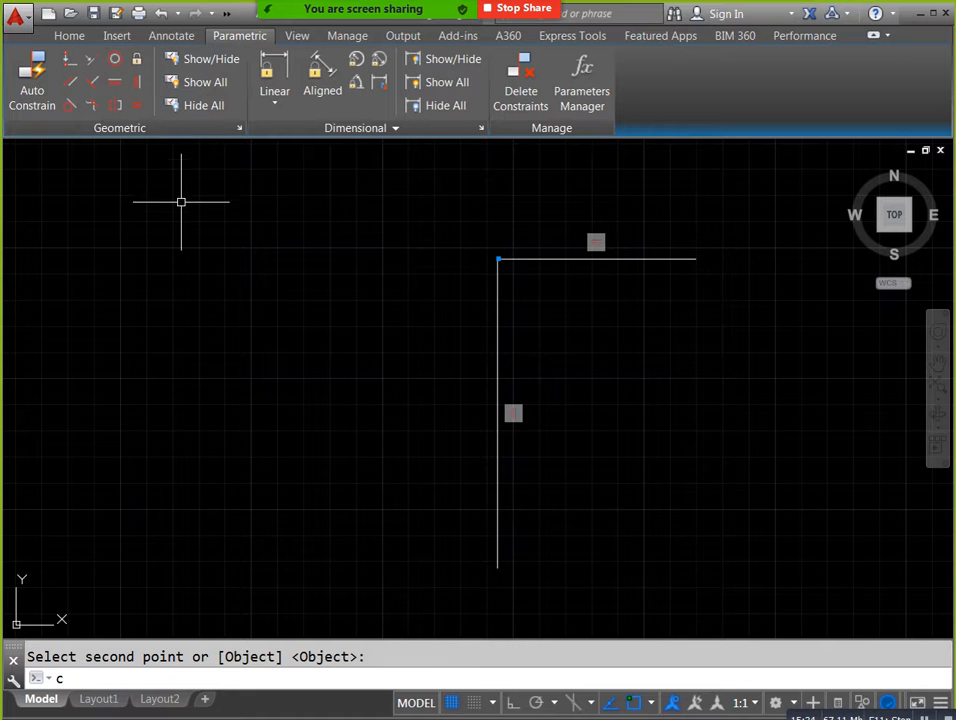
{"action": "key", "text": "Return"}
{"action": "left_click", "coordinate": [210, 355]}
{"action": "left_click", "coordinate": [212, 303]}
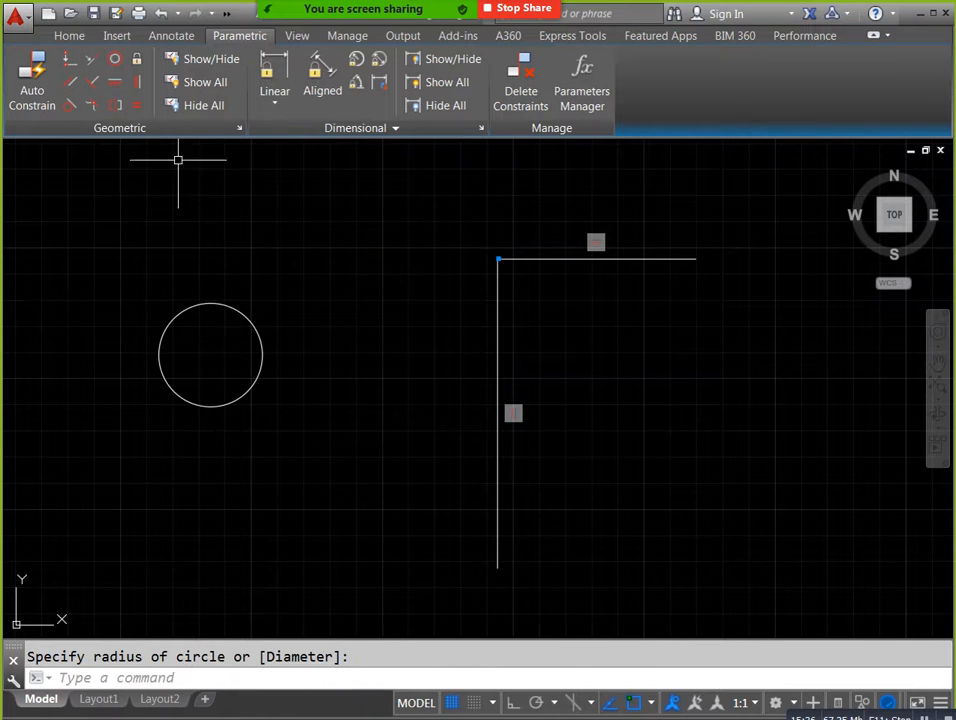
Draw a smaller circle inside the existing circle, with its centre slightly off the larger circle's centre.
{"action": "left_click", "coordinate": [116, 62]}
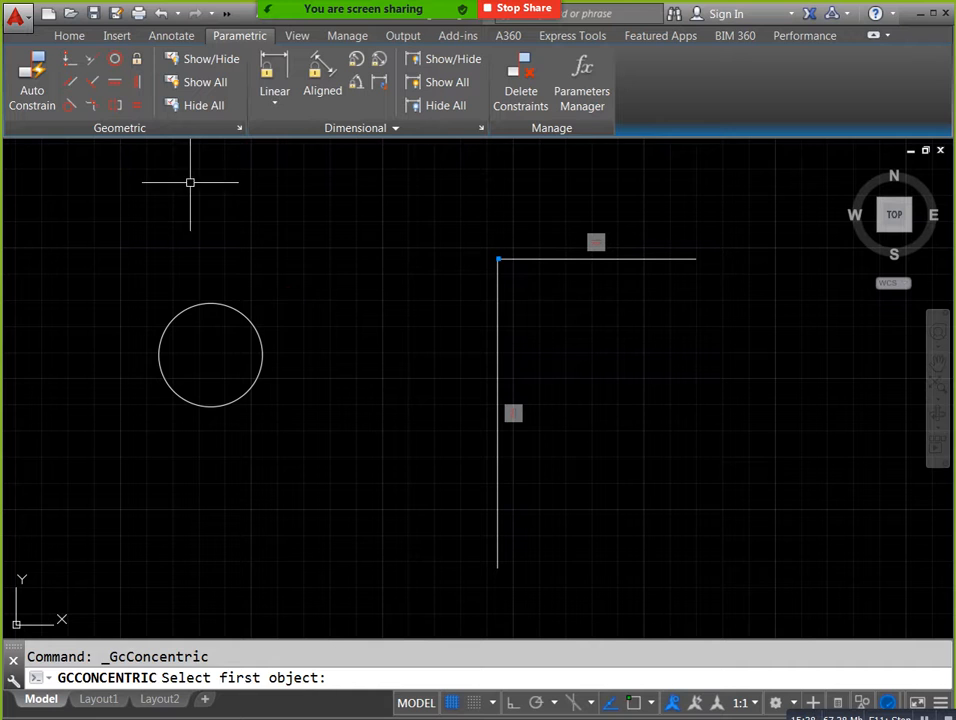
{"action": "key", "text": "Escape"}
{"action": "type", "text": "c"}
{"action": "key", "text": "Return"}
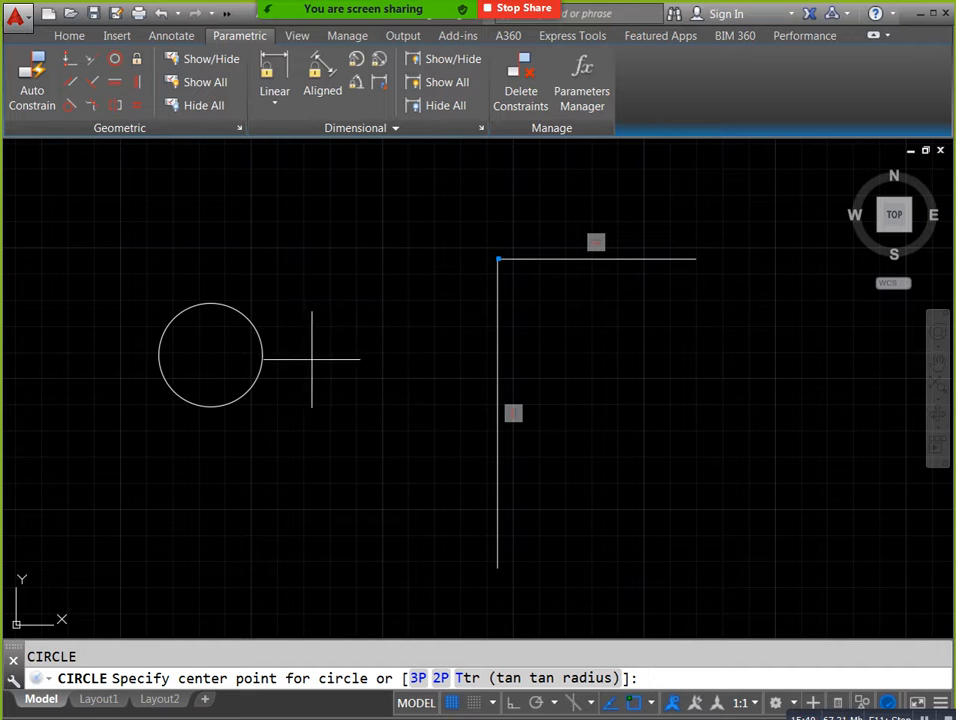
{"action": "left_click", "coordinate": [228, 370]}
{"action": "left_click", "coordinate": [226, 339]}
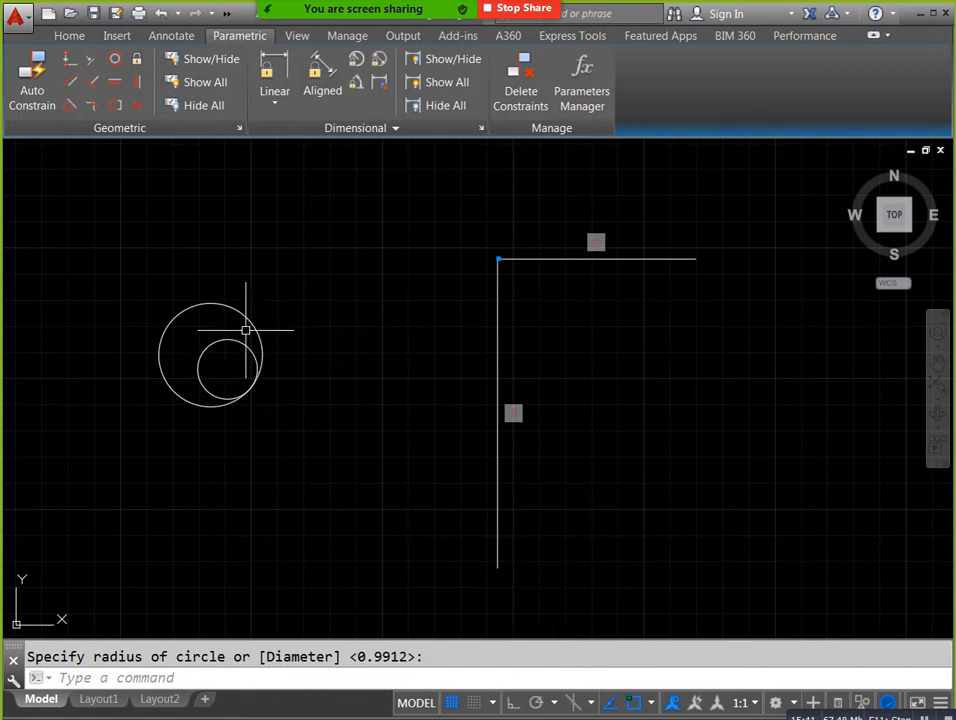
Apply a Concentric geometric constraint to the small circle, using the large circle as the first object.
{"action": "middle_click_drag", "start_coordinate": [348, 305], "coordinate": [408, 329]}
{"action": "scroll", "coordinate": [266, 379], "scroll_direction": "up", "scroll_amount": 4}
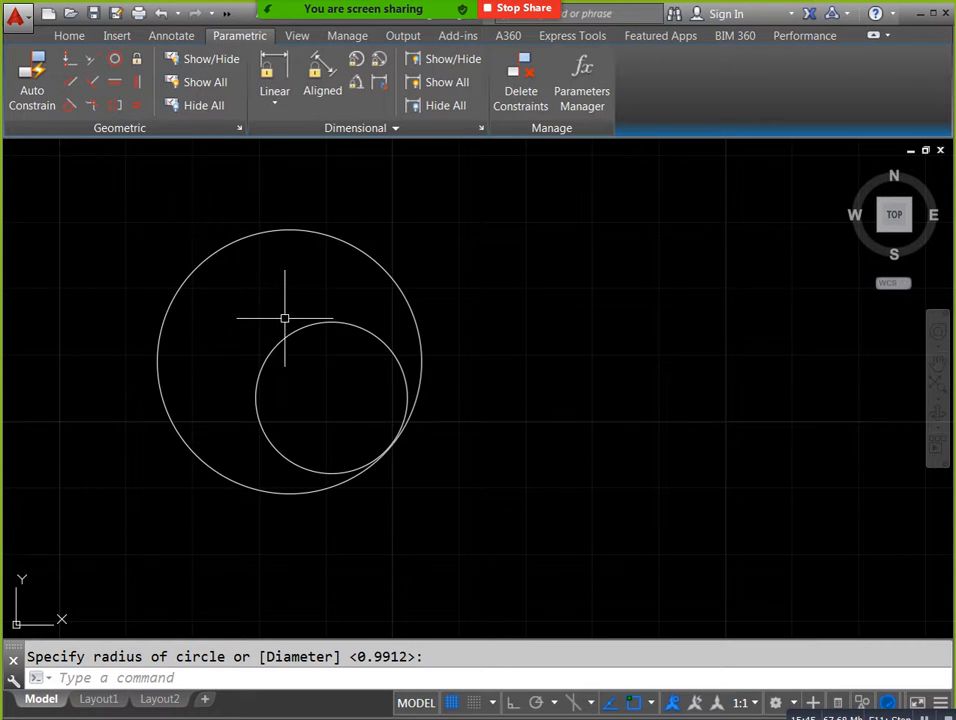
{"action": "left_click", "coordinate": [115, 58]}
{"action": "left_click", "coordinate": [352, 257]}
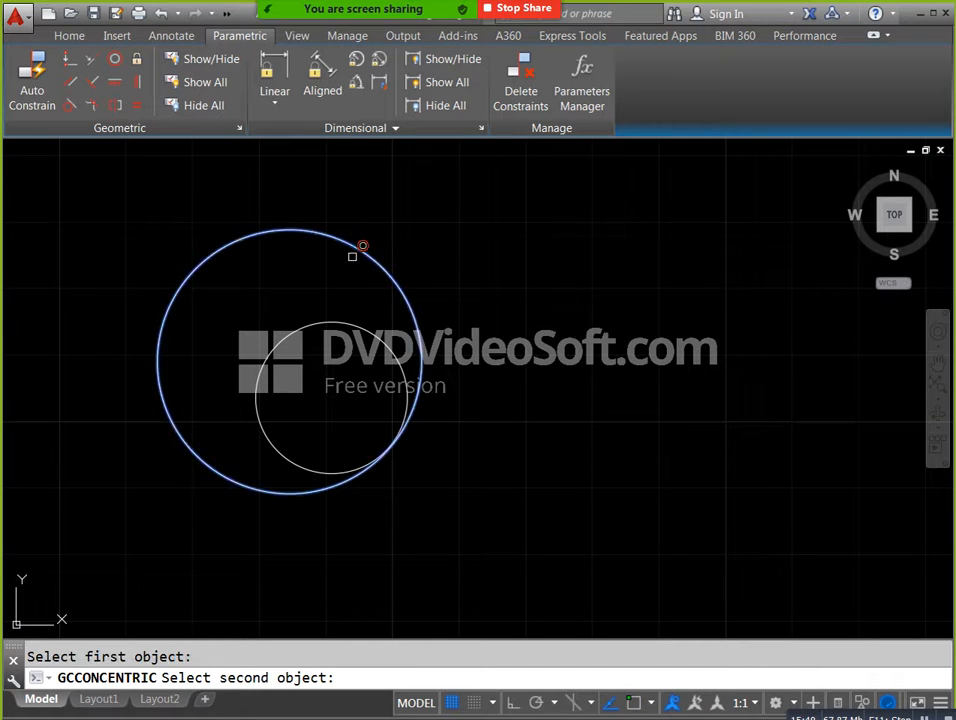
{"action": "left_click", "coordinate": [349, 322]}
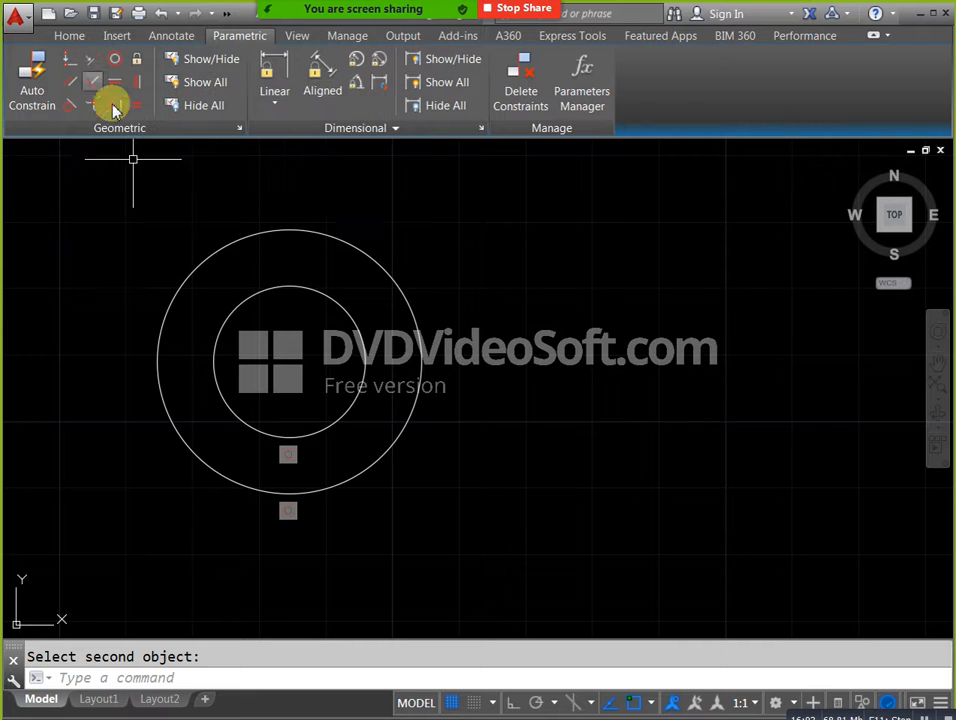
Add a Linear dimensional constraint between the two endpoints of the horizontal line, placing the dimension above it.
{"action": "scroll", "coordinate": [391, 224], "scroll_direction": "down", "scroll_amount": 4}
{"action": "scroll", "coordinate": [358, 250], "scroll_direction": "up", "scroll_amount": 5}
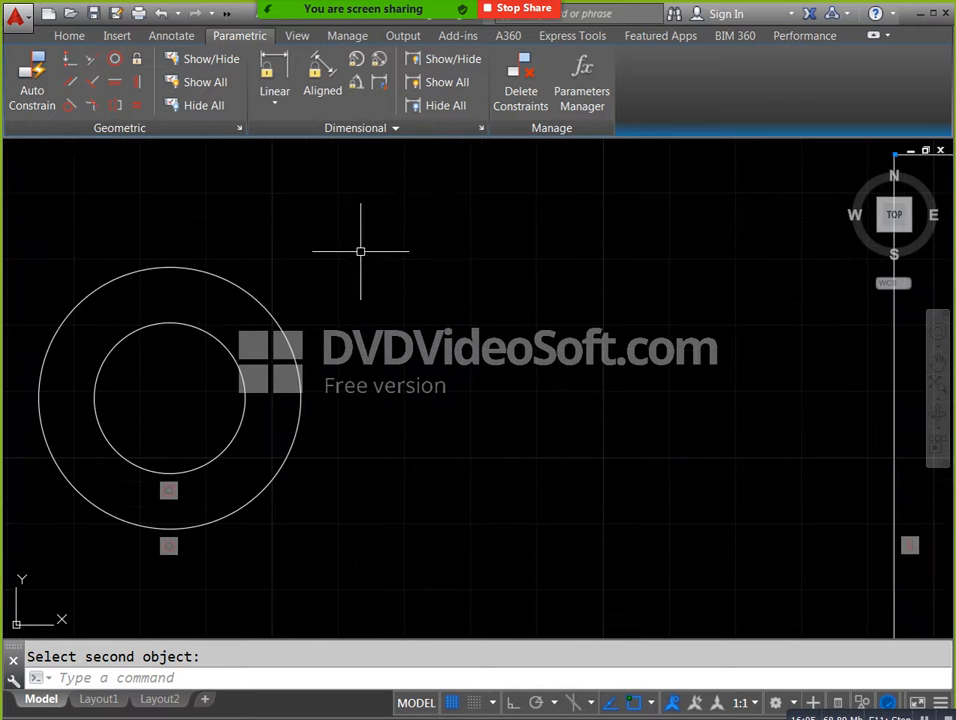
{"action": "scroll", "coordinate": [146, 364], "scroll_direction": "down", "scroll_amount": 4}
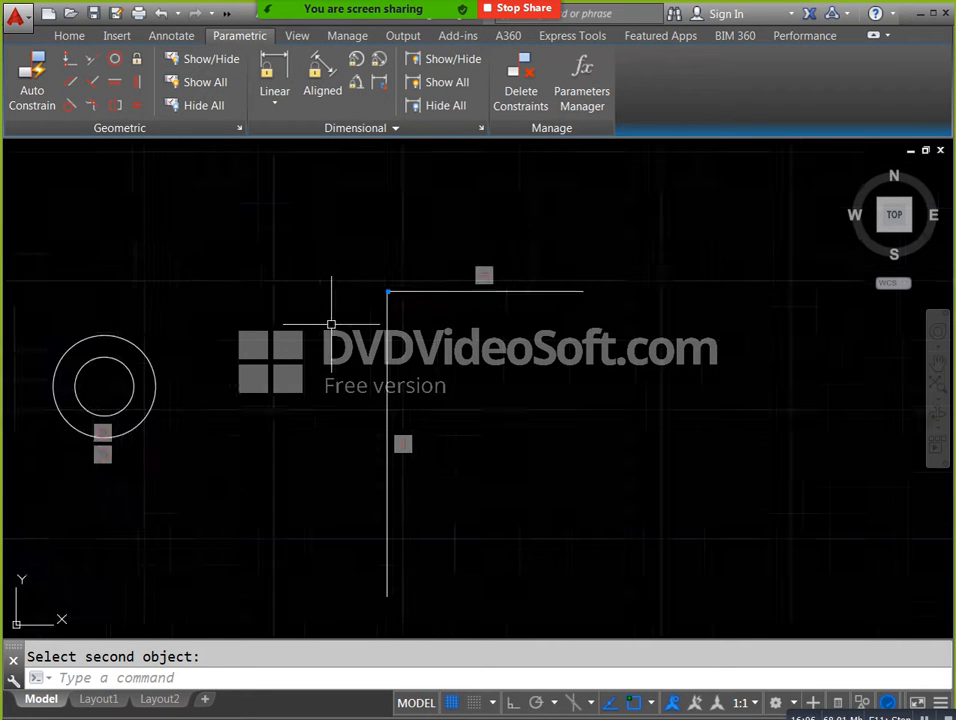
{"action": "left_click", "coordinate": [272, 78]}
{"action": "left_click", "coordinate": [360, 295]}
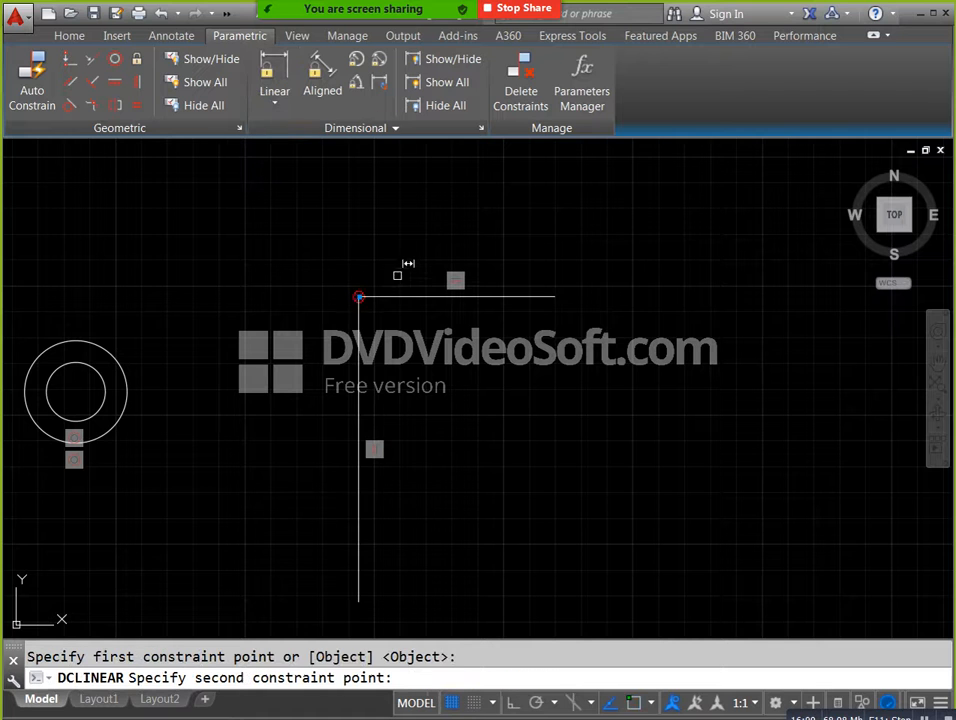
{"action": "left_click", "coordinate": [556, 290]}
{"action": "left_click", "coordinate": [668, 264]}
{"action": "key", "text": "Return"}
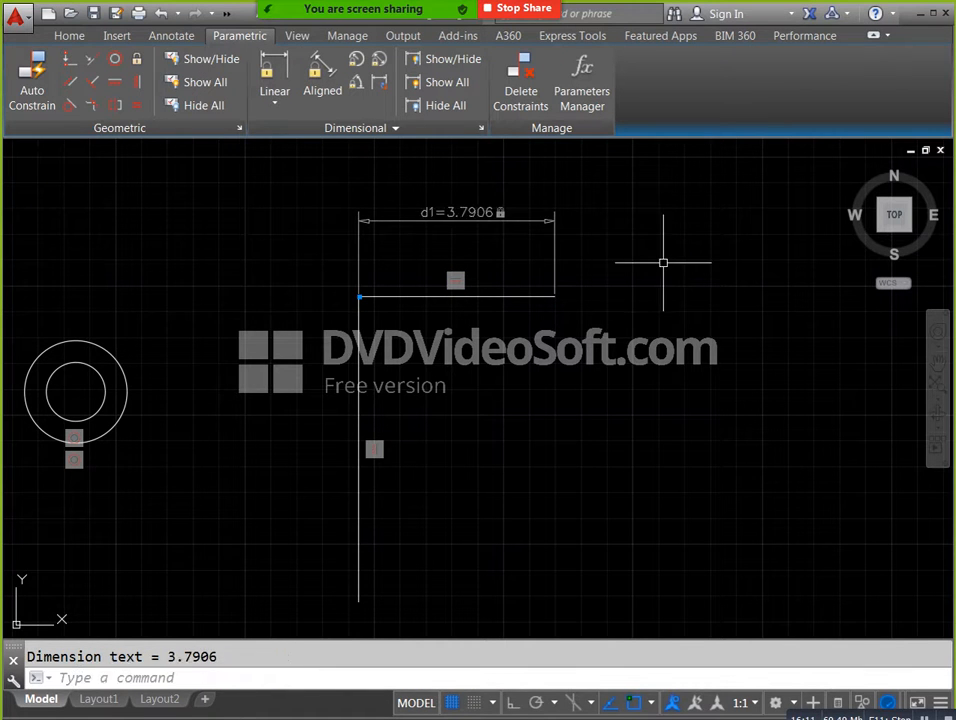
Set the horizontal line's linear dimensional constraint to 10.
{"action": "double_click", "coordinate": [462, 213]}
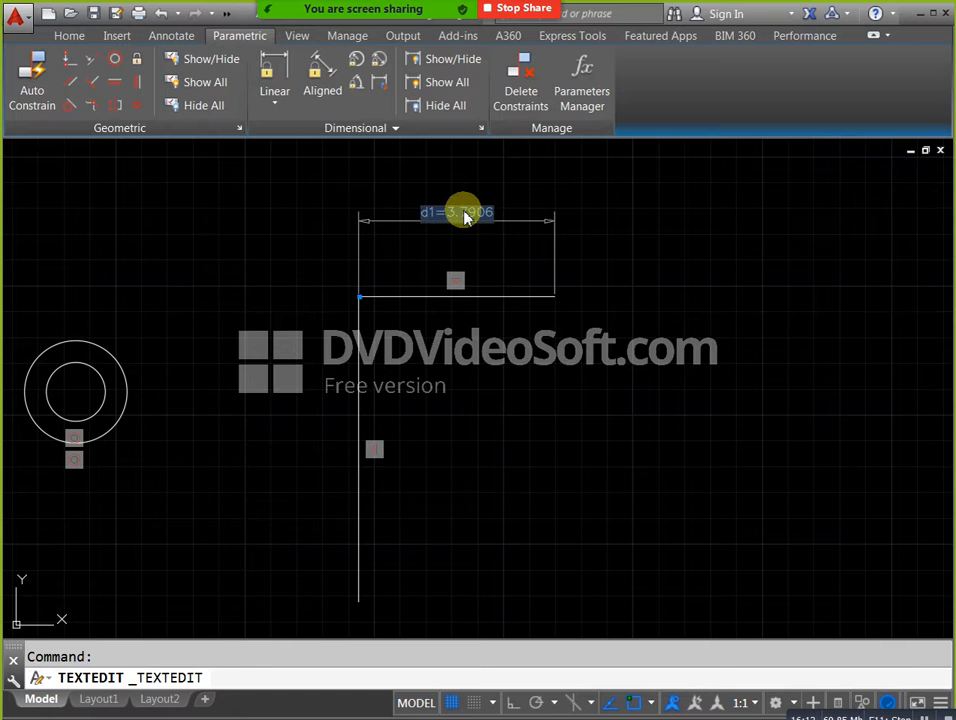
{"action": "type", "text": "10"}
{"action": "key", "text": "Return"}
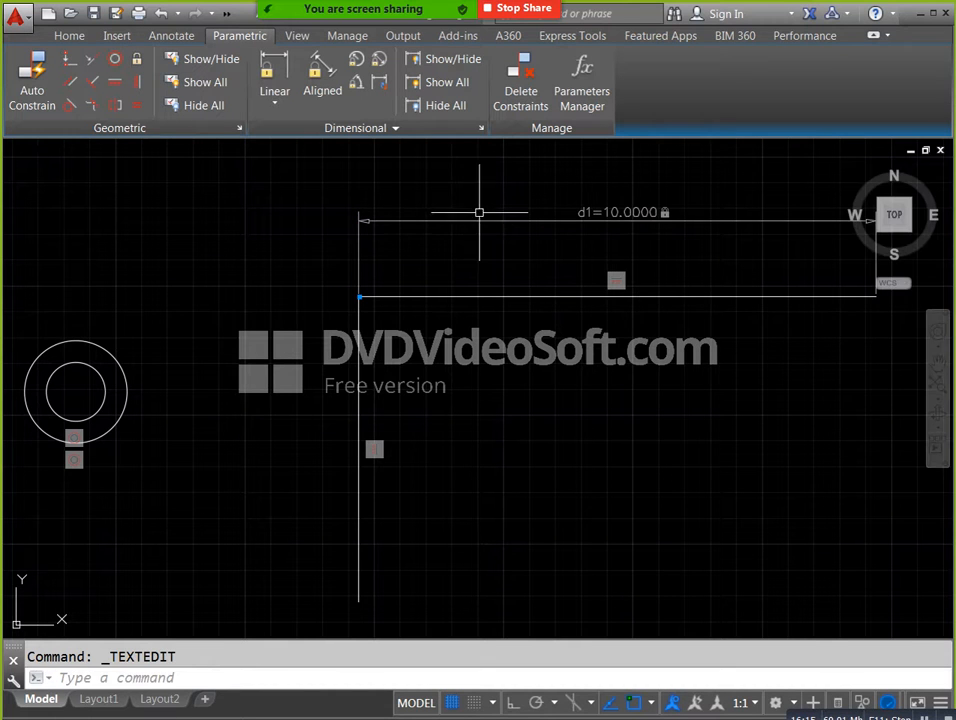
Try to add an Angular dimensional constraint between the vertical line and the horizontal line.
{"action": "left_click", "coordinate": [364, 86]}
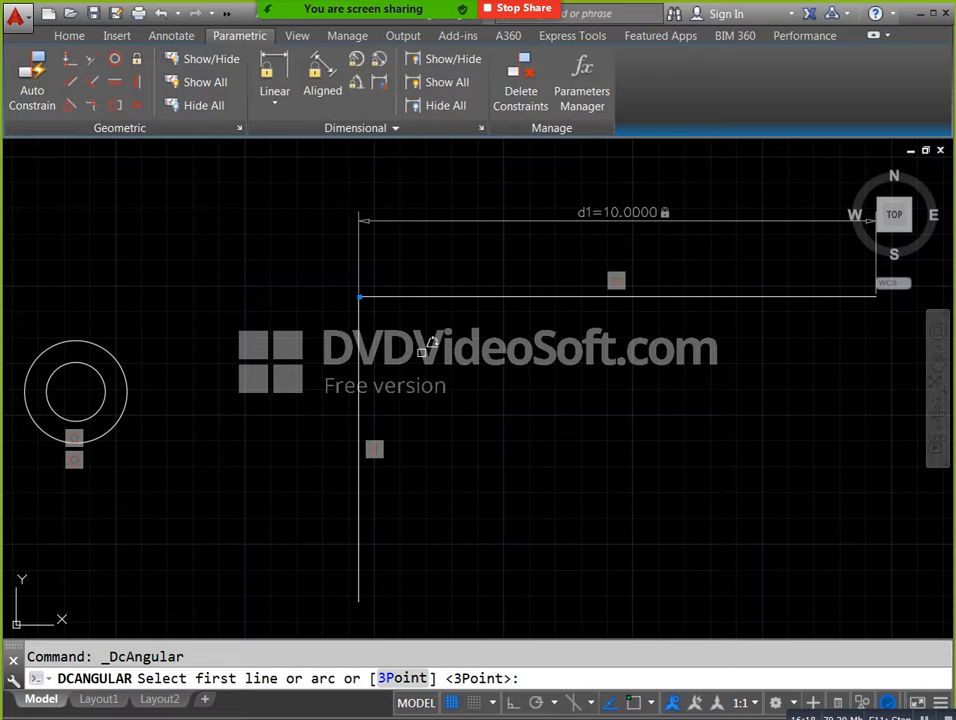
{"action": "left_click", "coordinate": [361, 342]}
{"action": "left_click", "coordinate": [400, 295]}
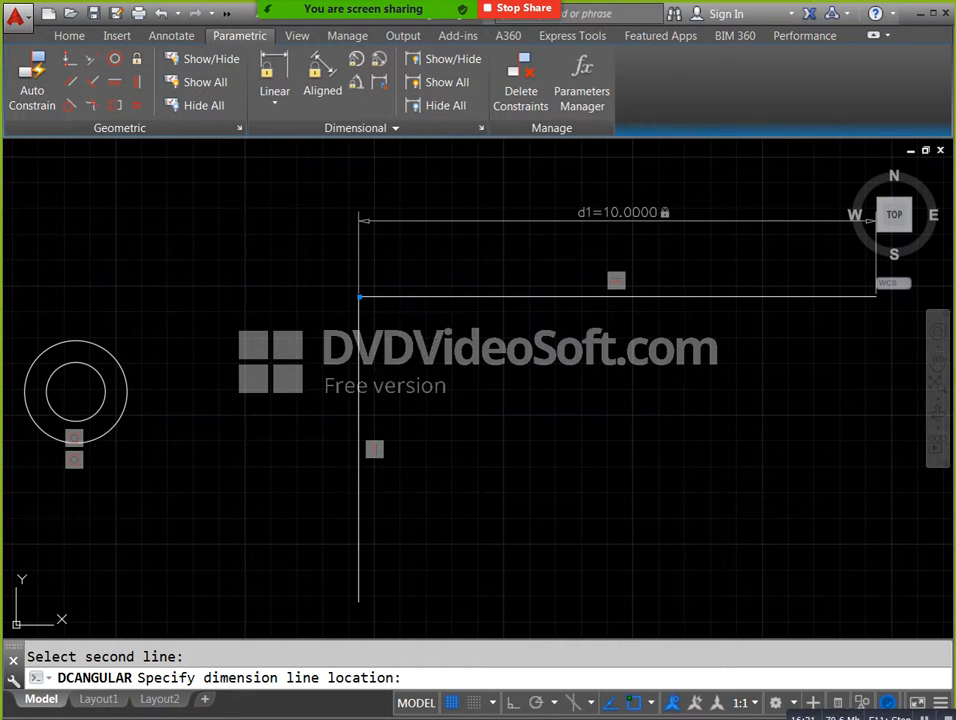
{"action": "left_click", "coordinate": [420, 358]}
{"action": "left_click", "coordinate": [498, 430]}
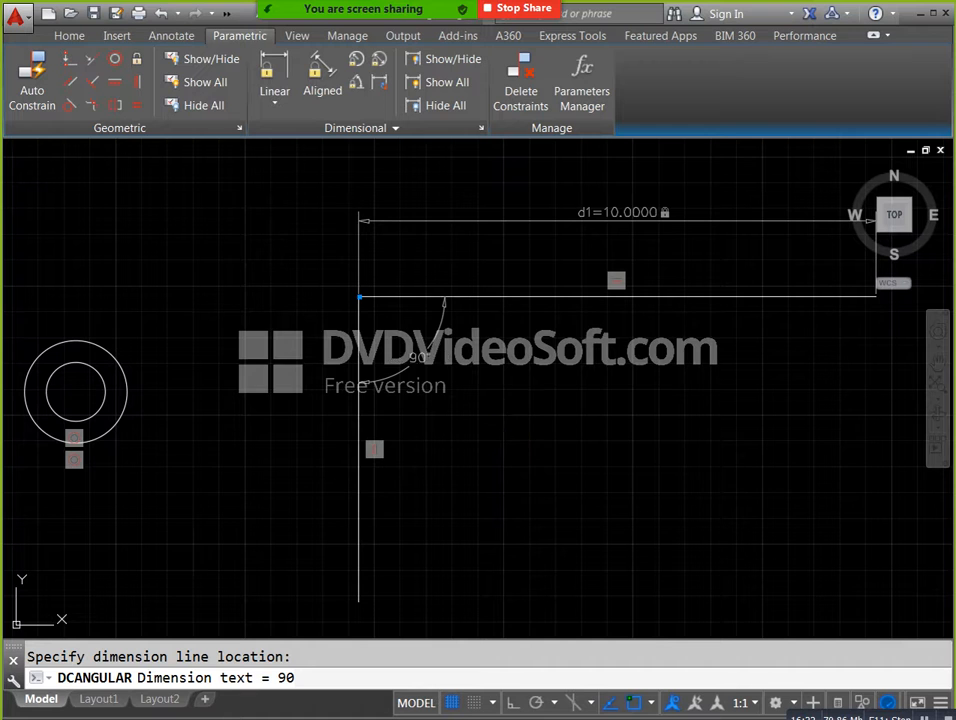
{"action": "left_click", "coordinate": [686, 441]}
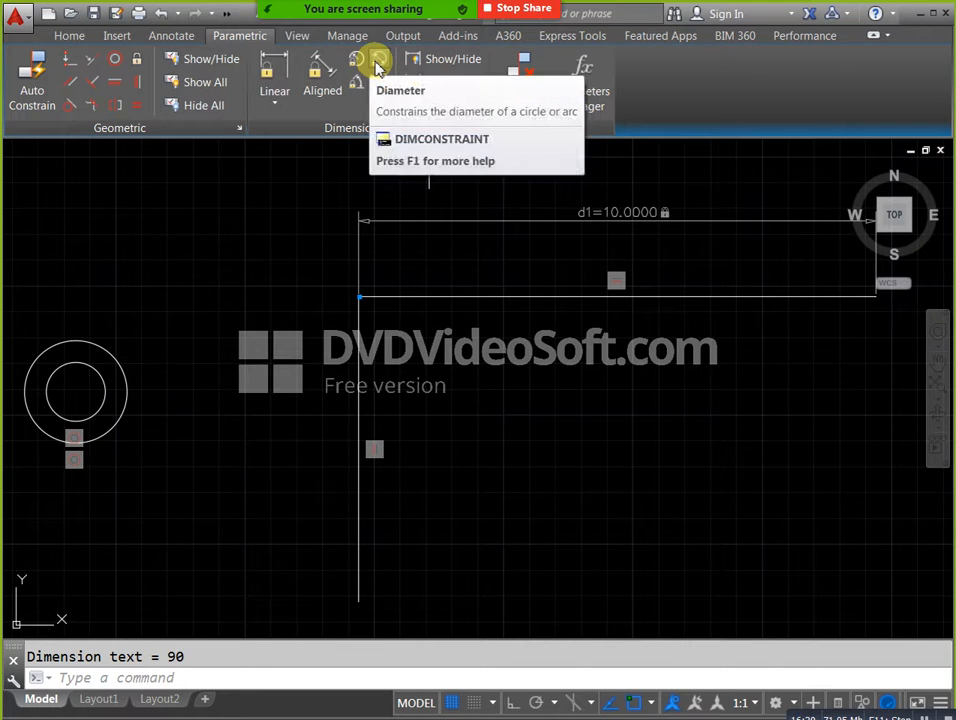
Retry the Angular constraint between the two lines, choose to reselect the objects to constrain, and leave the command.
{"action": "left_click", "coordinate": [357, 81]}
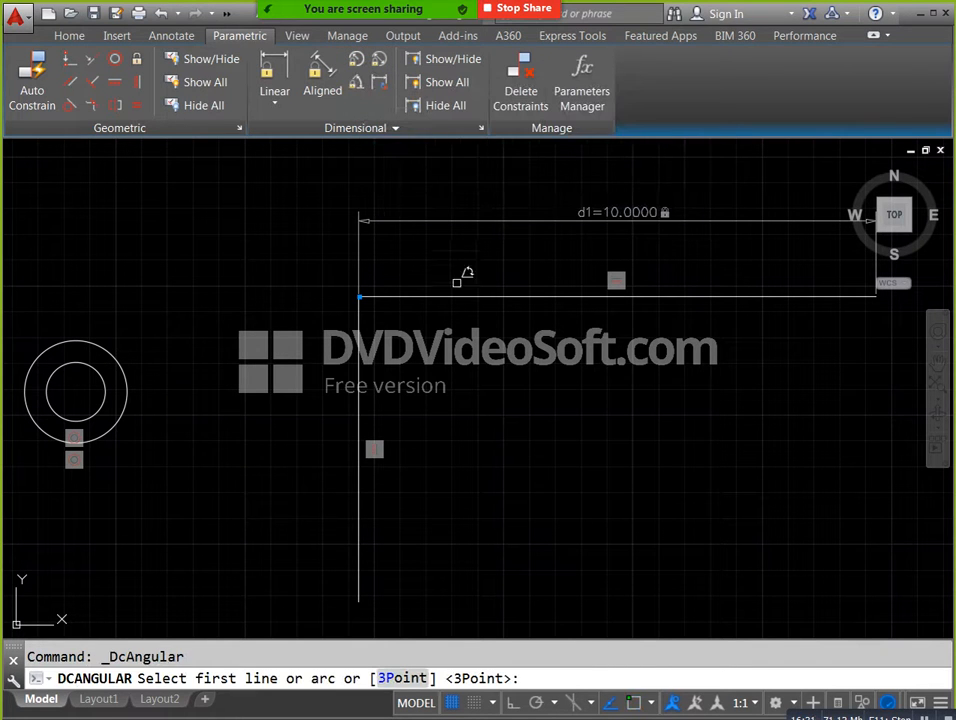
{"action": "left_click", "coordinate": [360, 420]}
{"action": "left_click", "coordinate": [410, 296]}
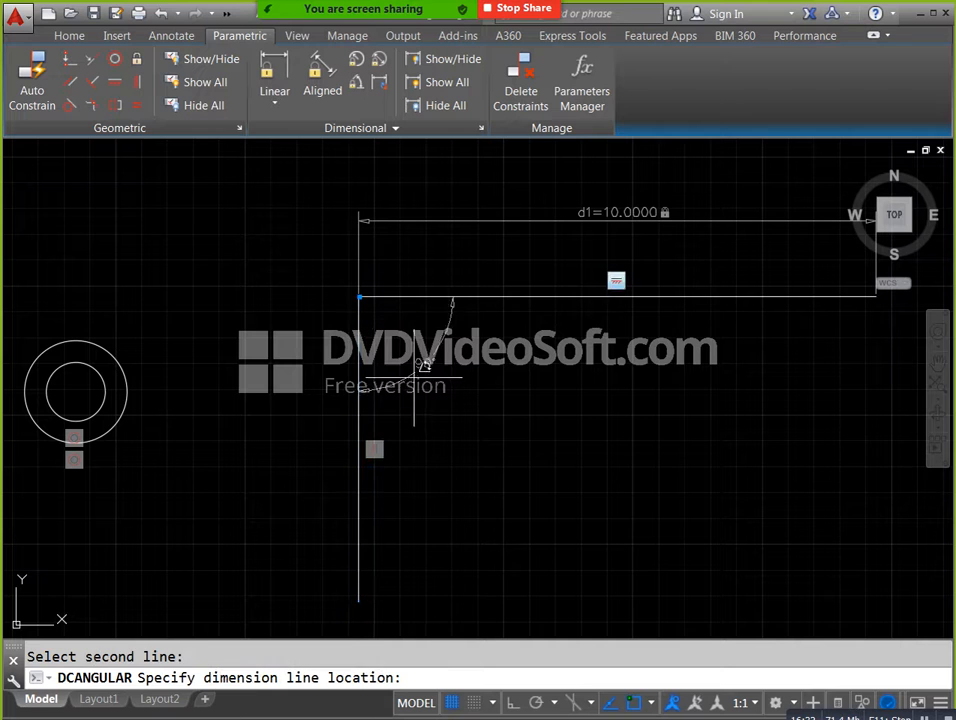
{"action": "left_click", "coordinate": [428, 365]}
{"action": "key", "text": "Return"}
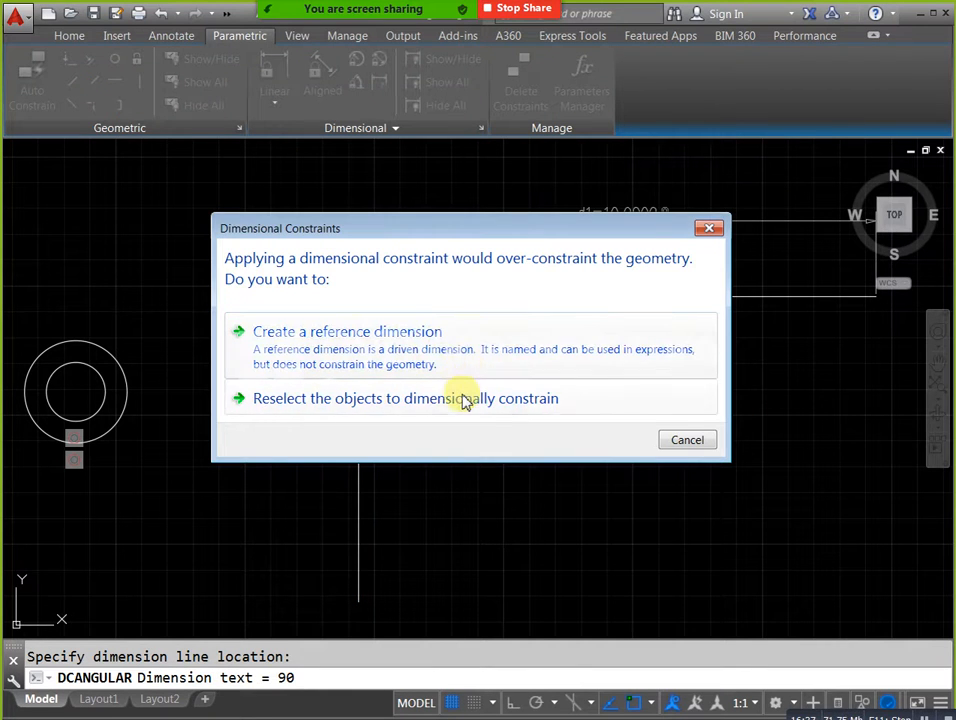
{"action": "left_click", "coordinate": [461, 399]}
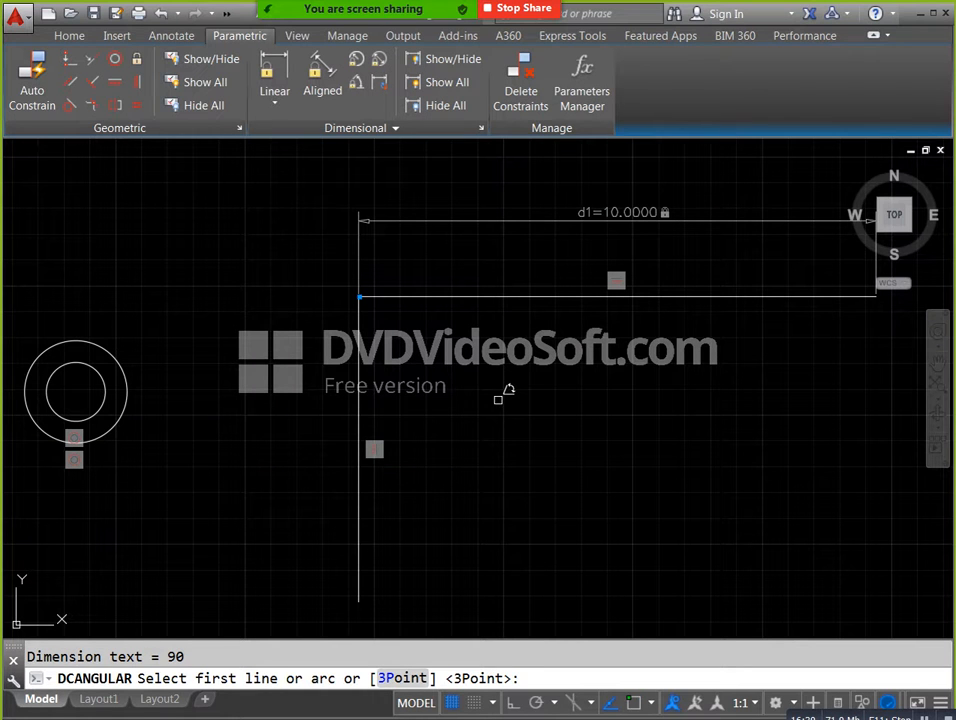
{"action": "key", "text": "Escape"}
Hide all dimensional constraints in the drawing and show them all again.
{"action": "scroll", "coordinate": [487, 324], "scroll_direction": "down", "scroll_amount": 4}
{"action": "mouse_move", "coordinate": [487, 324]}
{"action": "middle_mouse_down"}
{"action": "mouse_move", "coordinate": [522, 356]}
{"action": "mouse_move", "coordinate": [547, 357]}
{"action": "middle_mouse_up"}
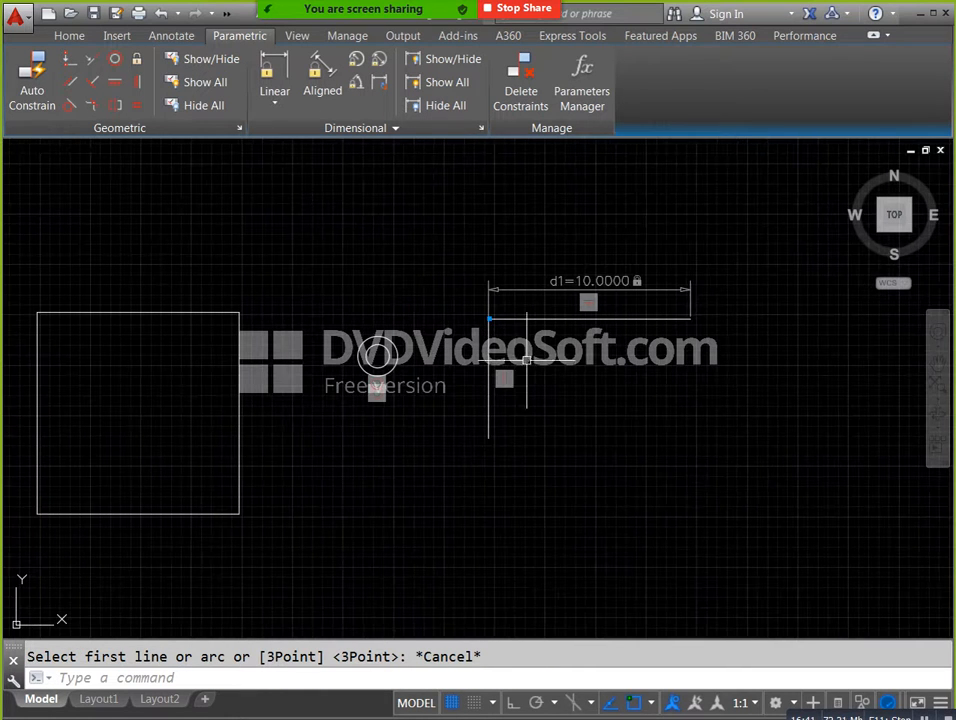
{"action": "left_click", "coordinate": [446, 105]}
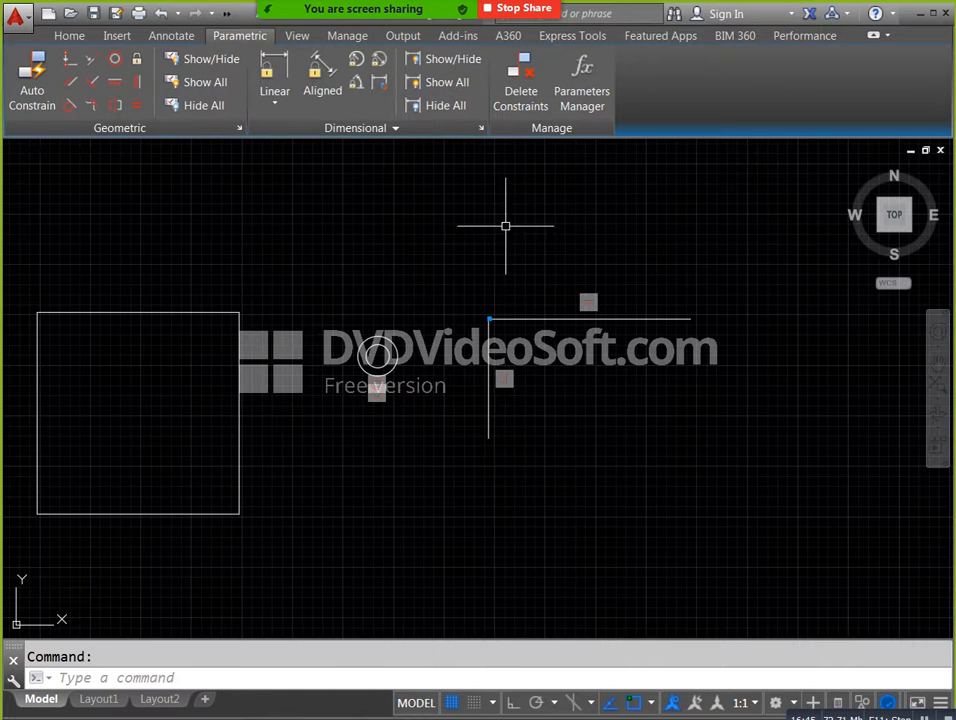
{"action": "left_click", "coordinate": [456, 86]}
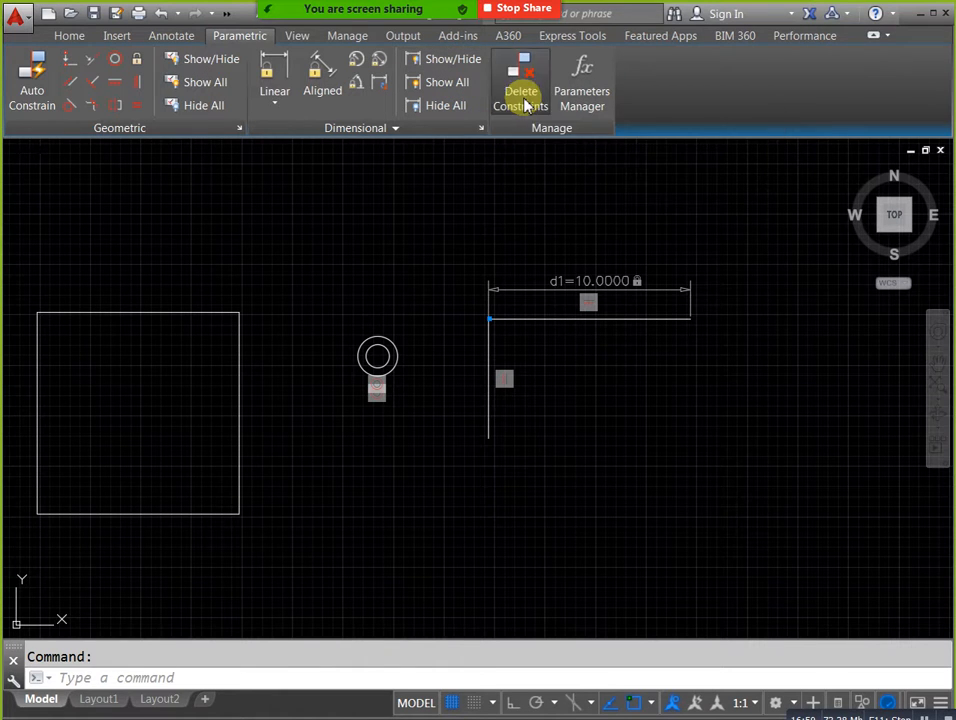
Try to delete the Horizontal constraint by selecting its marker above the horizontal line with Delete Constraints.
{"action": "left_click", "coordinate": [525, 105]}
{"action": "left_click", "coordinate": [591, 312]}
{"action": "left_click", "coordinate": [589, 300]}
{"action": "scroll", "coordinate": [597, 302], "scroll_direction": "up", "scroll_amount": 4}
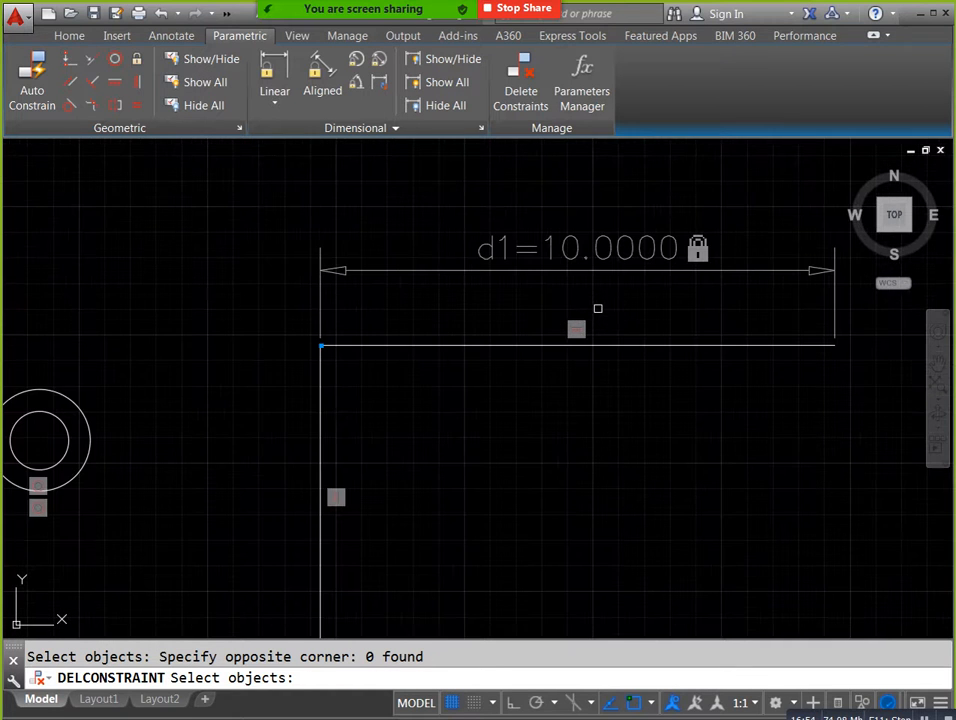
{"action": "left_click", "coordinate": [577, 330]}
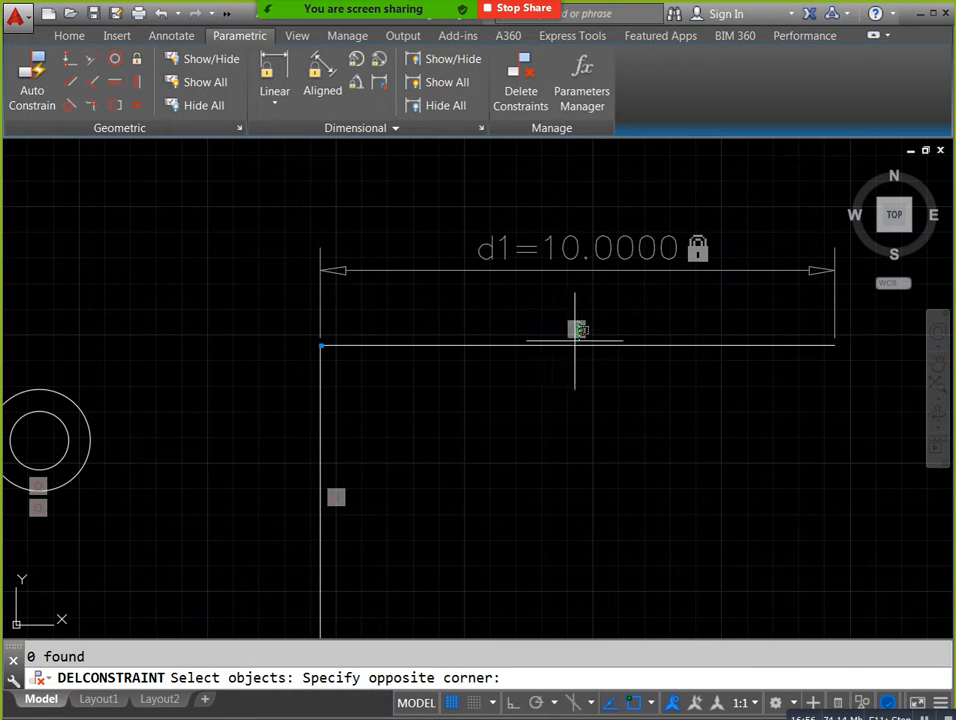
{"action": "left_click", "coordinate": [559, 337]}
{"action": "scroll", "coordinate": [565, 330], "scroll_direction": "down", "scroll_amount": 6}
{"action": "left_click", "coordinate": [505, 113]}
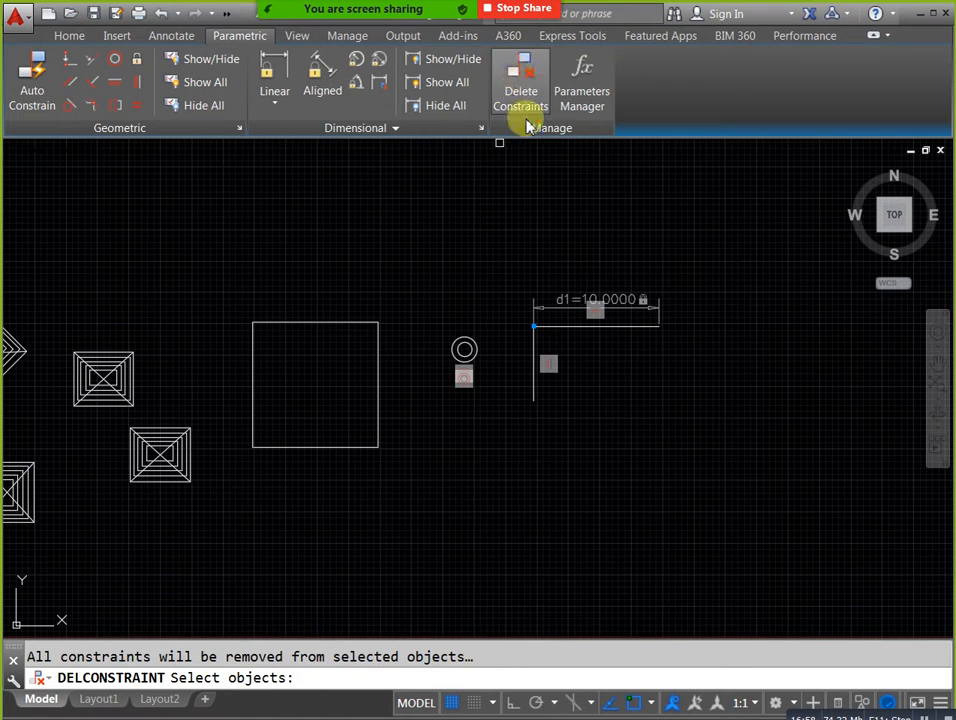
{"action": "key", "text": "Return"}
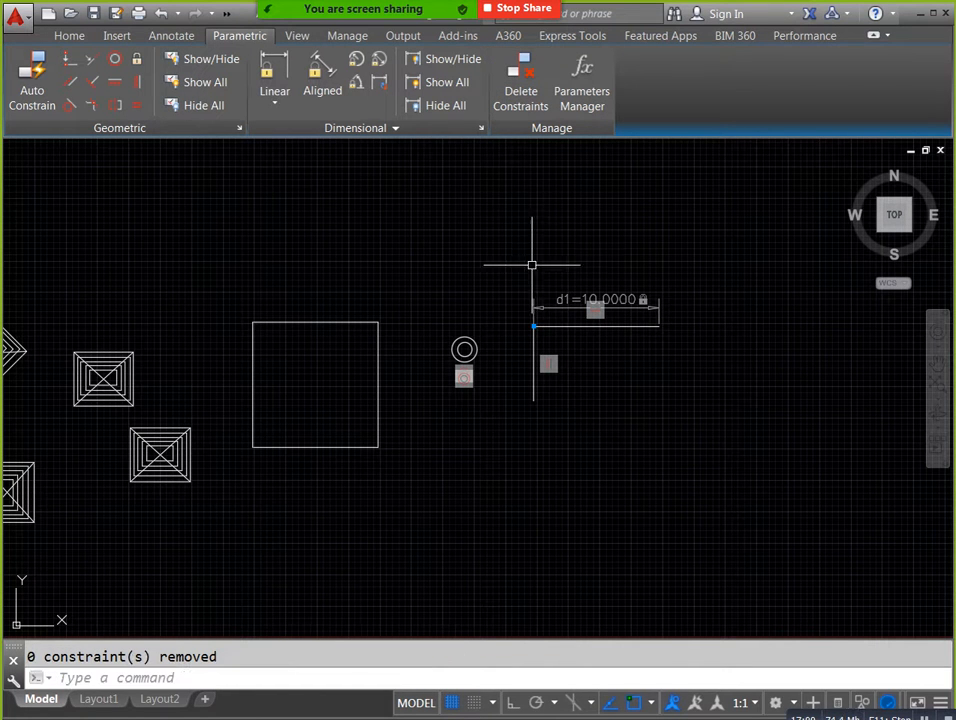
{"action": "left_click", "coordinate": [448, 62]}
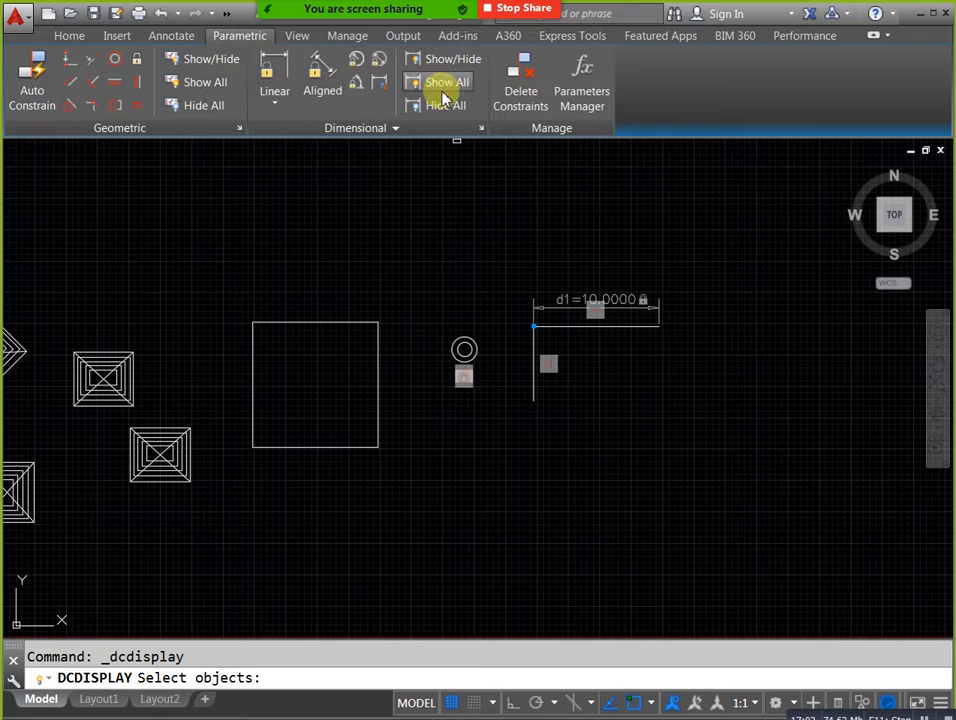
{"action": "key", "text": "Escape"}
{"action": "scroll", "coordinate": [534, 367], "scroll_direction": "up", "scroll_amount": 3}
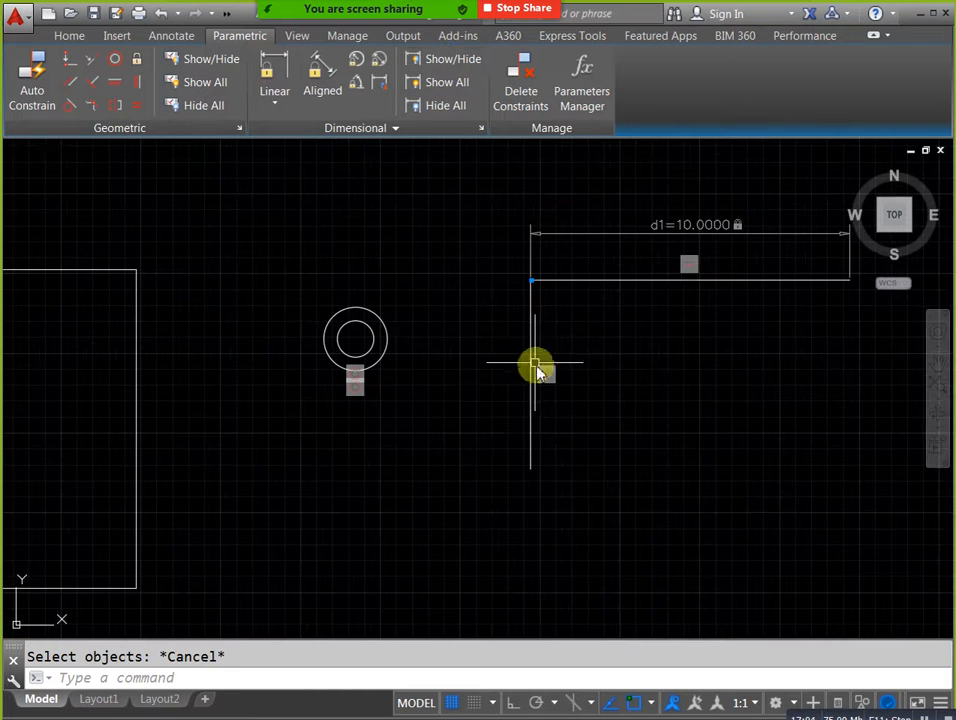
{"action": "scroll", "coordinate": [369, 432], "scroll_direction": "up", "scroll_amount": 3}
{"action": "scroll", "coordinate": [369, 432], "scroll_direction": "down", "scroll_amount": 5}
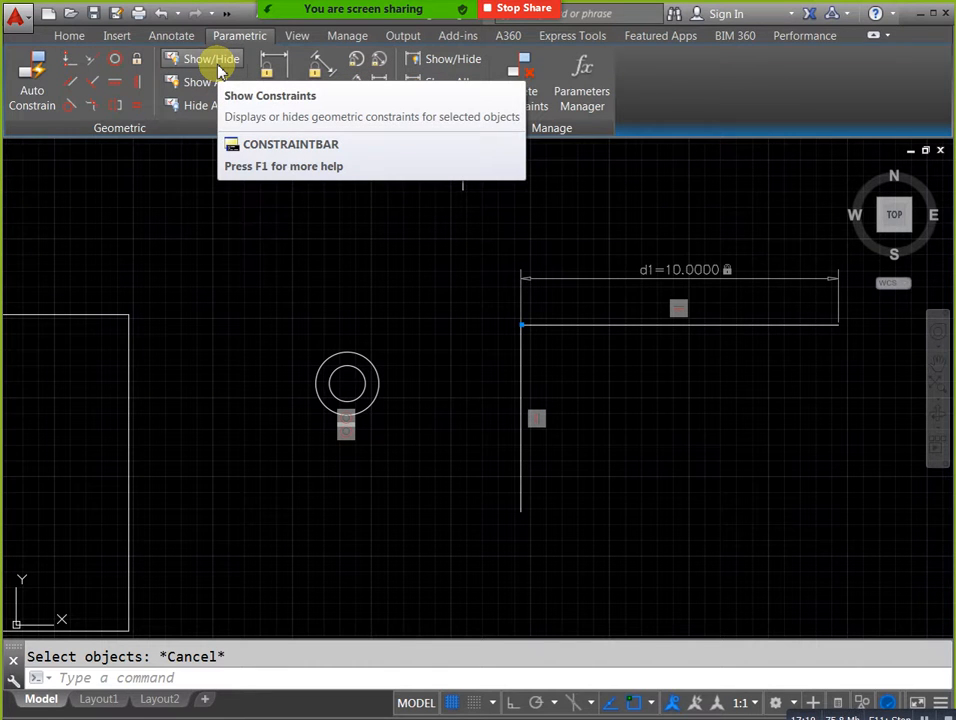
Hide all geometric constraint markers and all dimensional constraints in the drawing.
{"action": "left_click", "coordinate": [208, 104]}
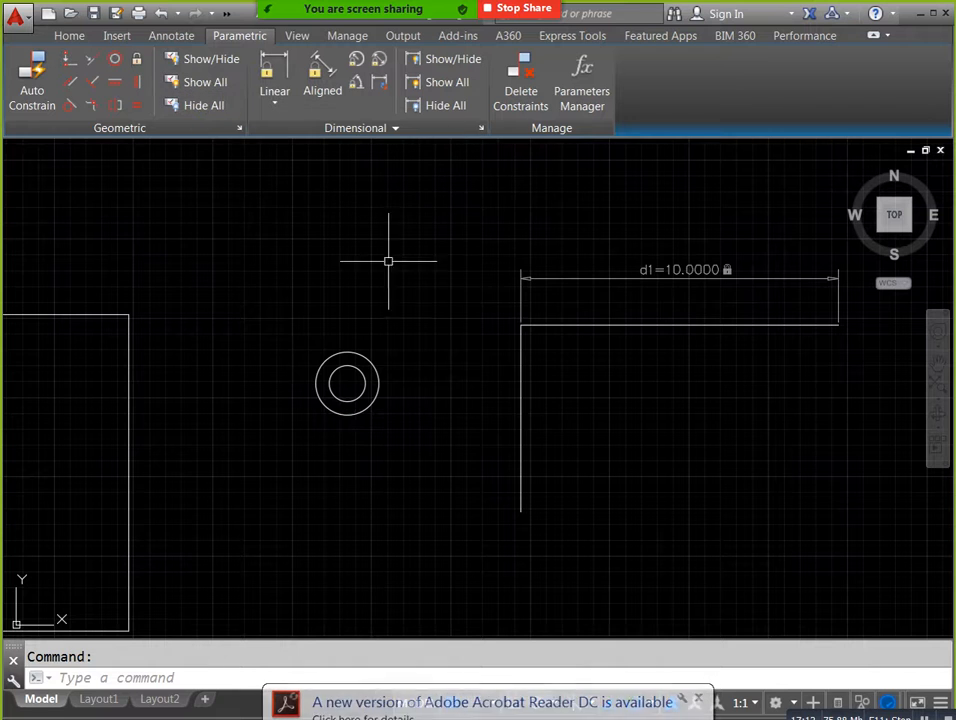
{"action": "middle_click_drag", "start_coordinate": [700, 365], "coordinate": [583, 367]}
{"action": "scroll", "coordinate": [577, 330], "scroll_direction": "up", "scroll_amount": 2}
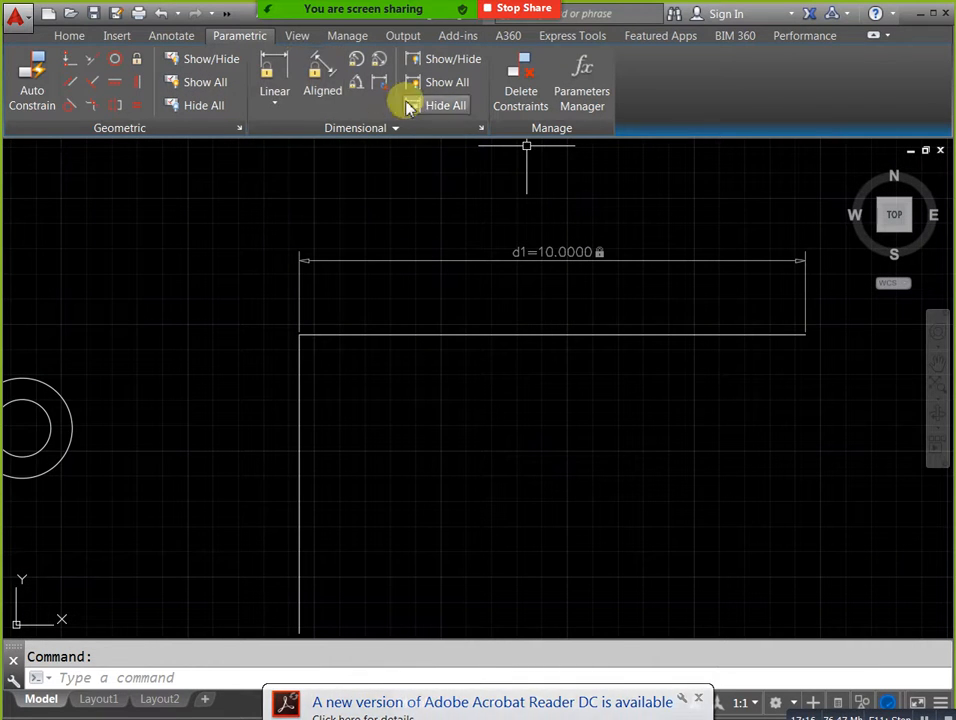
{"action": "left_click", "coordinate": [447, 107]}
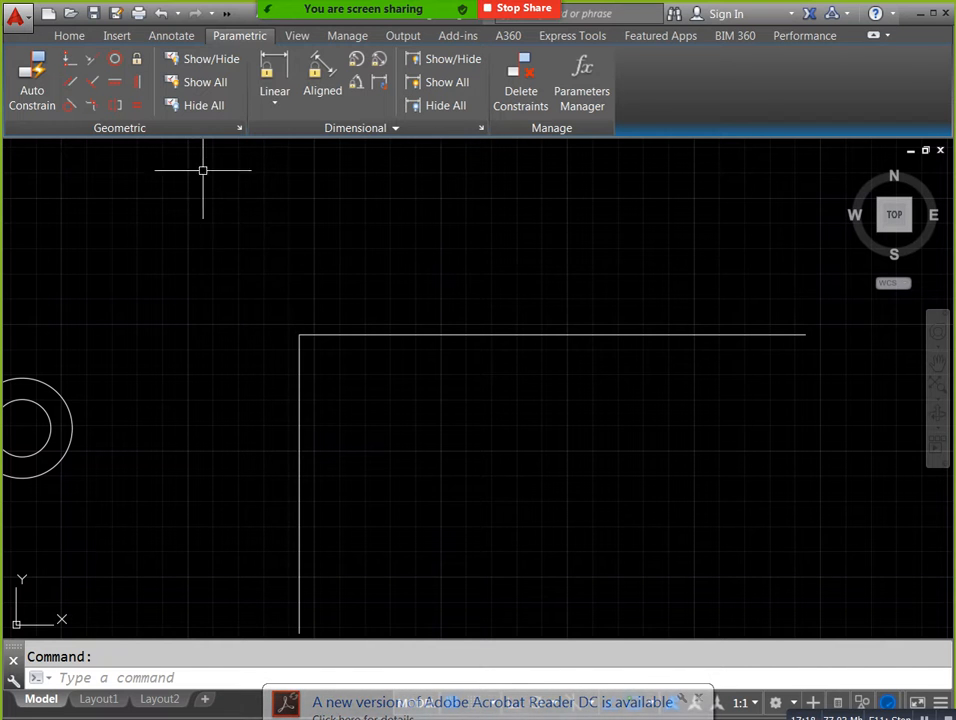
Show all geometric constraint markers and all dimensional constraints again.
{"action": "left_click", "coordinate": [201, 81]}
{"action": "left_click", "coordinate": [447, 82]}
{"action": "scroll", "coordinate": [576, 314], "scroll_direction": "down", "scroll_amount": 2}
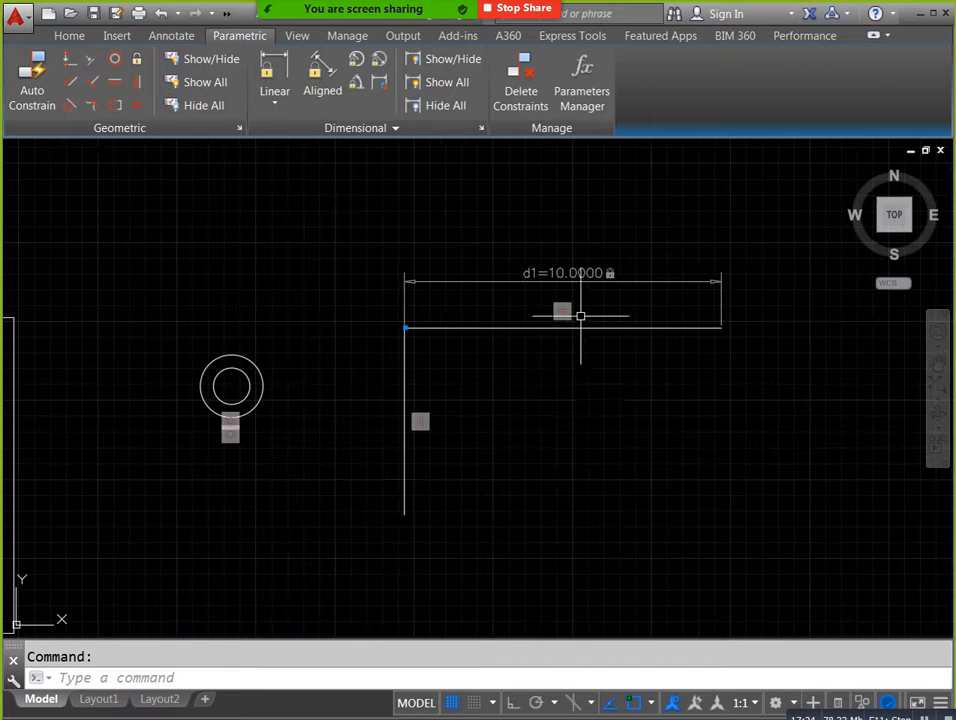
{"action": "left_click", "coordinate": [69, 35]}
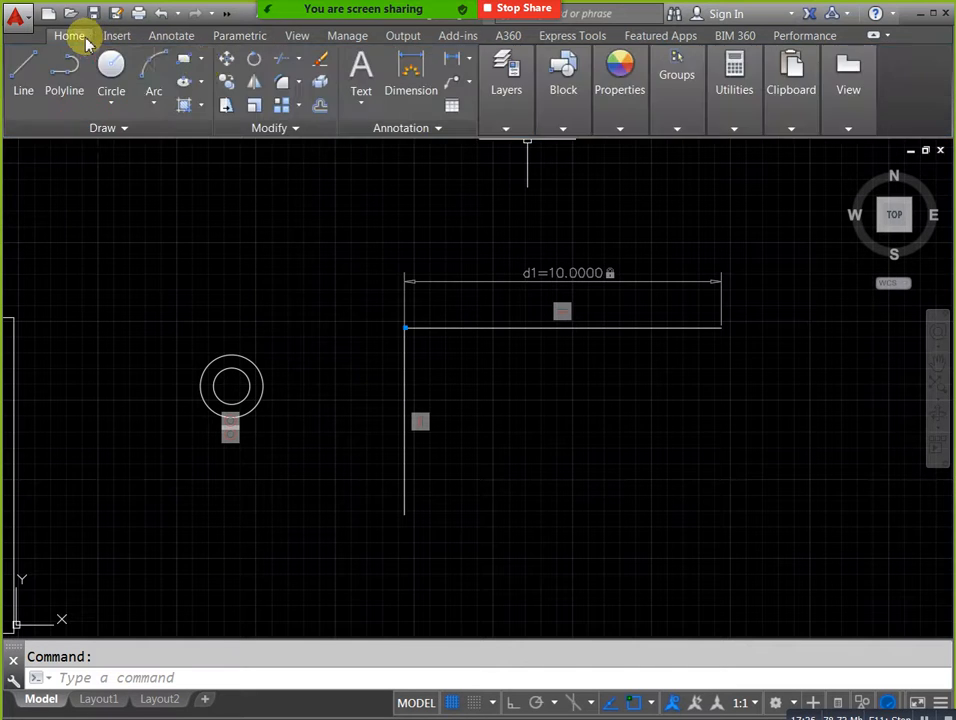
Open the square block 22 in the Block Editor for editing its definition.
{"action": "scroll", "coordinate": [529, 369], "scroll_direction": "down", "scroll_amount": 4}
{"action": "middle_click_drag", "start_coordinate": [532, 410], "coordinate": [561, 410]}
{"action": "scroll", "coordinate": [397, 416], "scroll_direction": "up", "scroll_amount": 2}
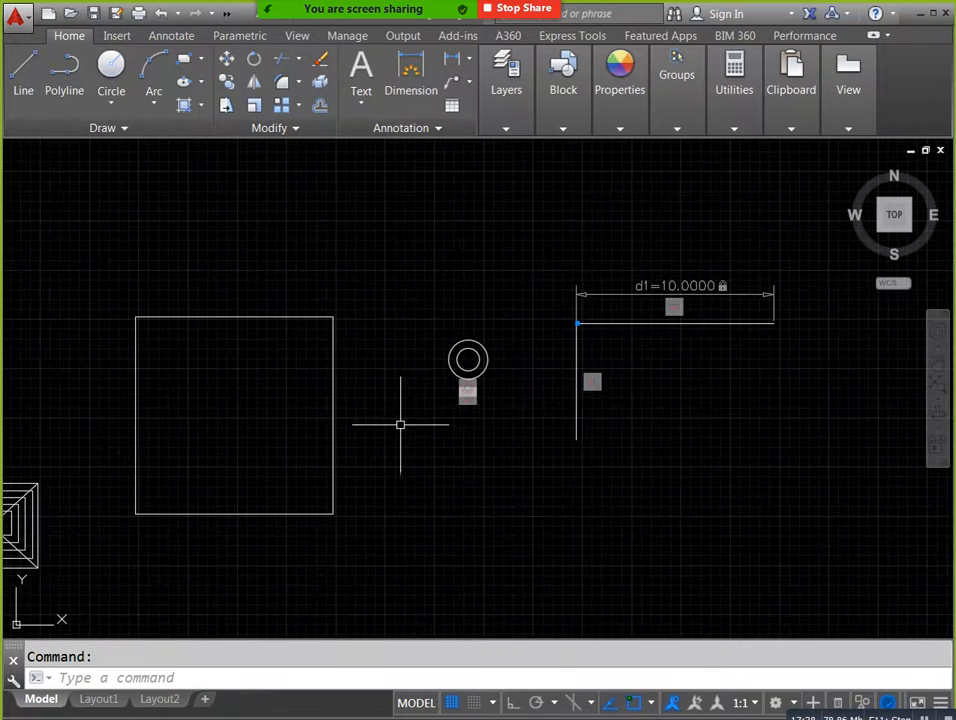
{"action": "middle_click_drag", "start_coordinate": [397, 416], "coordinate": [508, 427]}
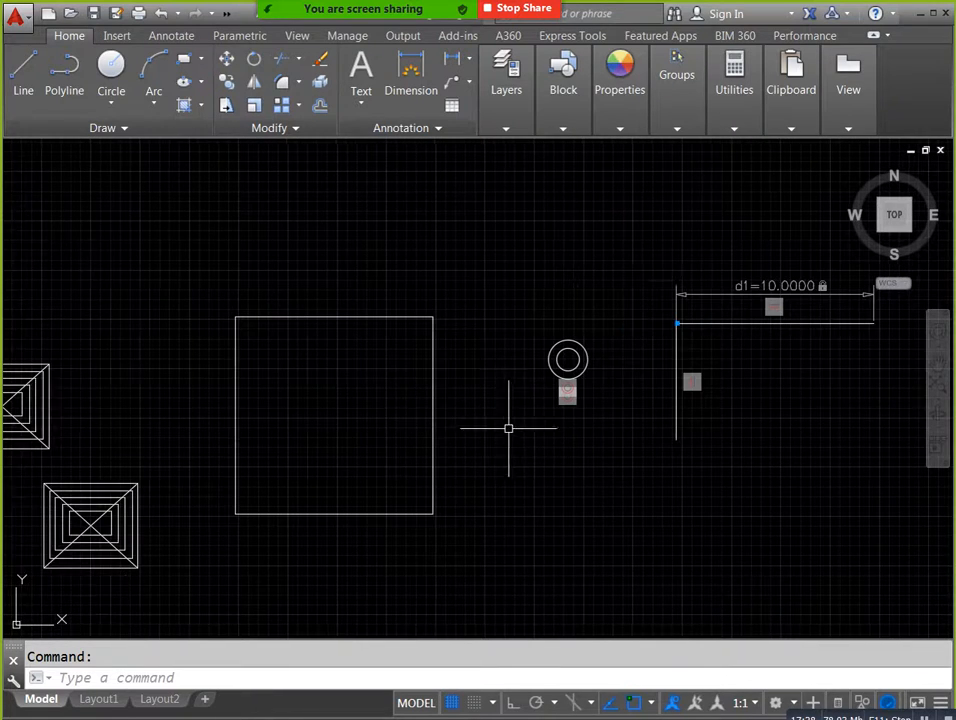
{"action": "left_click", "coordinate": [433, 397]}
{"action": "key", "text": "Escape"}
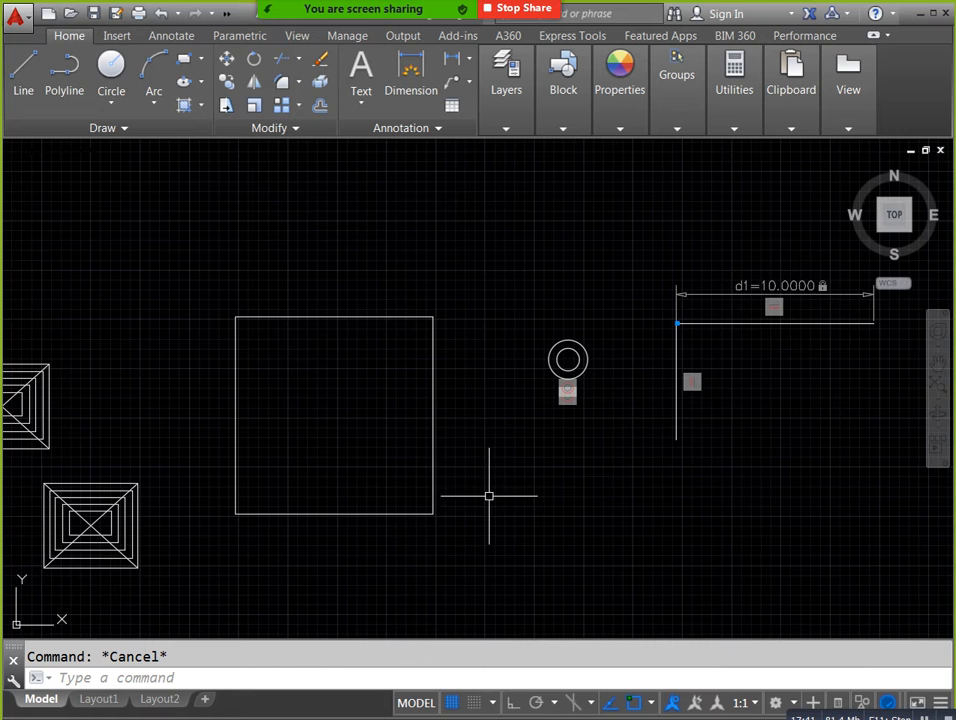
{"action": "left_click", "coordinate": [435, 416]}
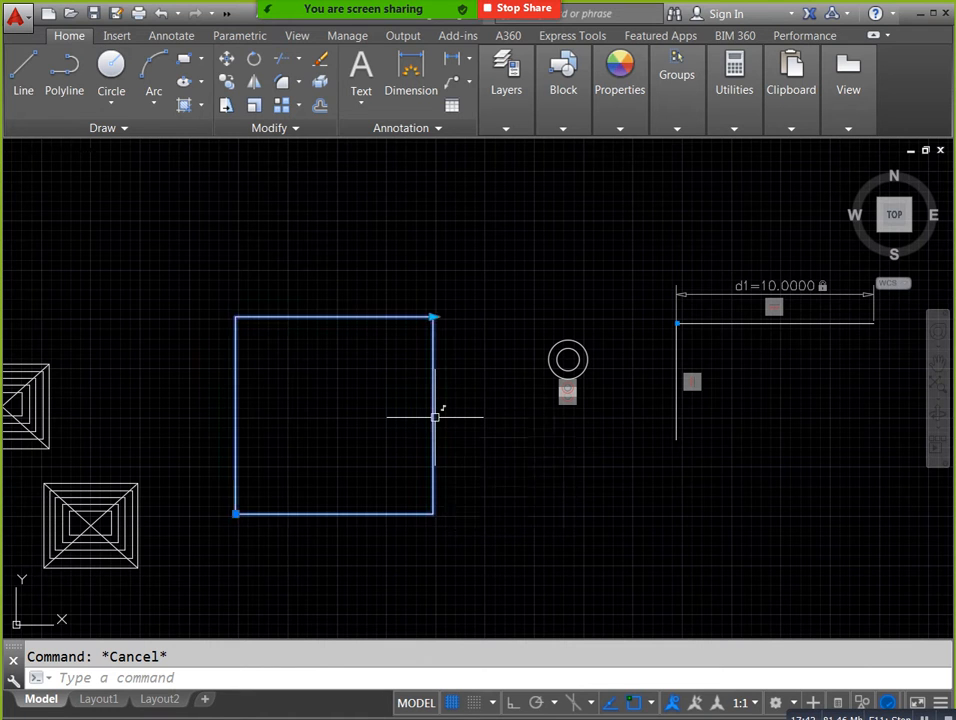
{"action": "key", "text": "Escape"}
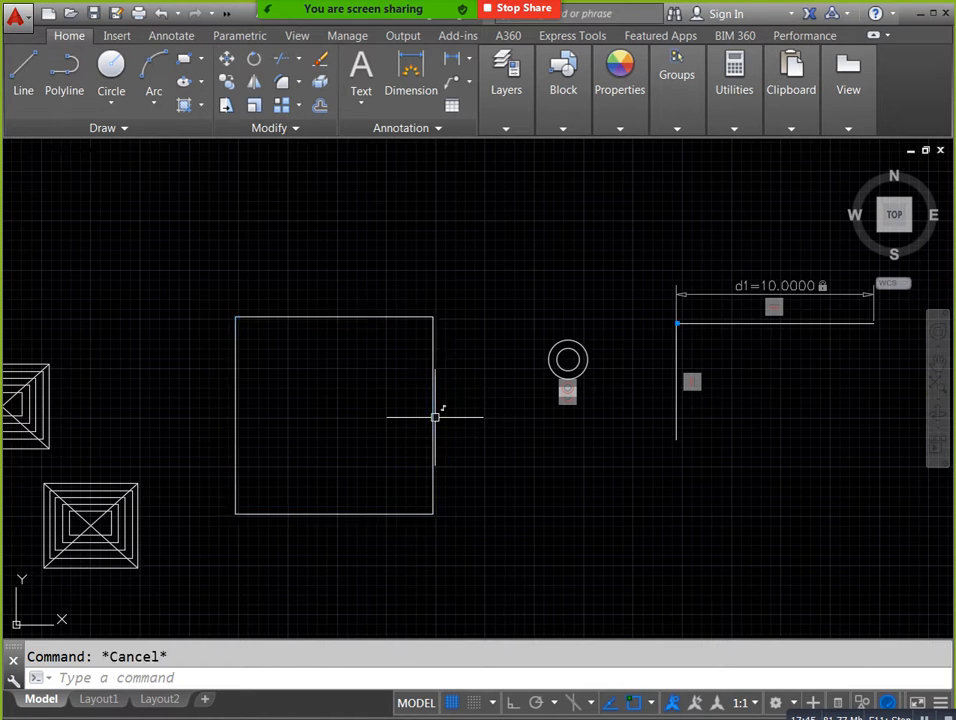
{"action": "double_click", "coordinate": [433, 405]}
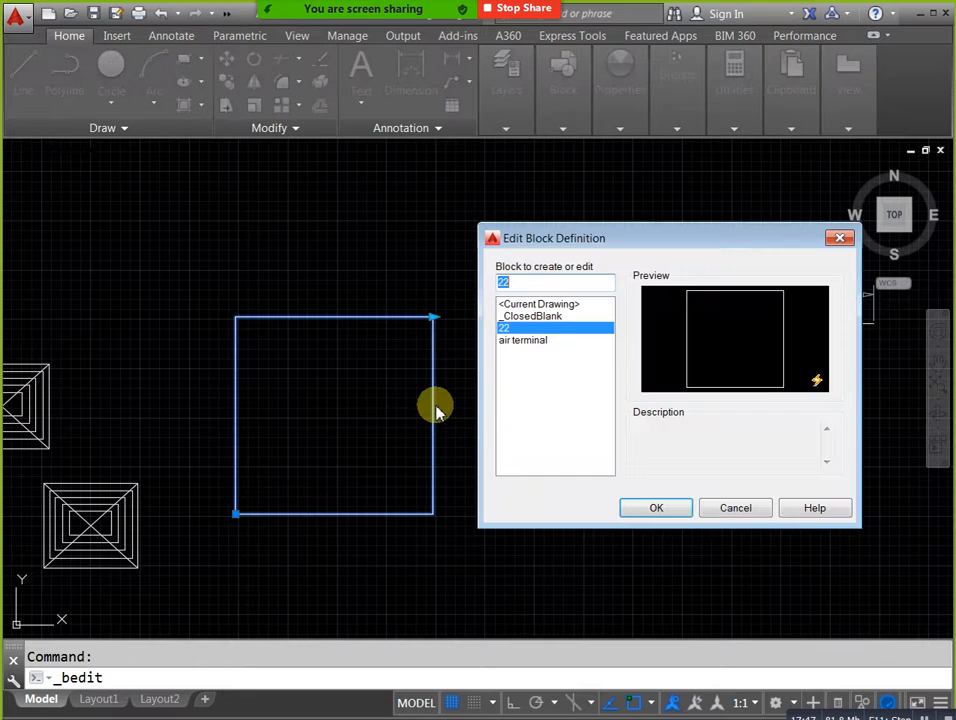
{"action": "left_click", "coordinate": [638, 511]}
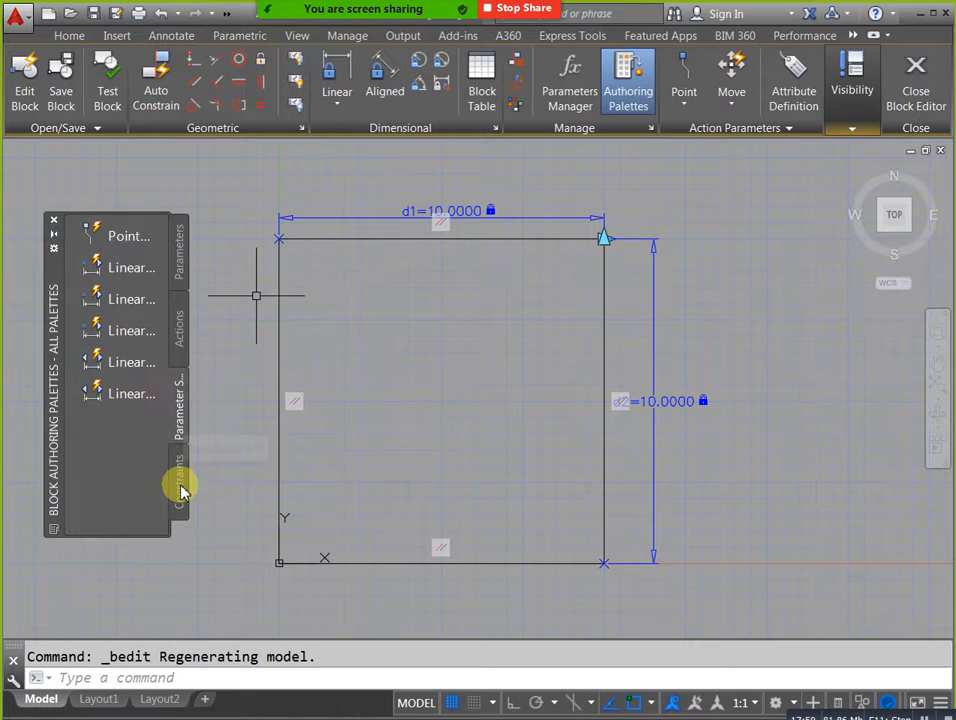
Add a visibility parameter to the block definition, placed beside the lower part of the square's right edge.
{"action": "left_click", "coordinate": [179, 325]}
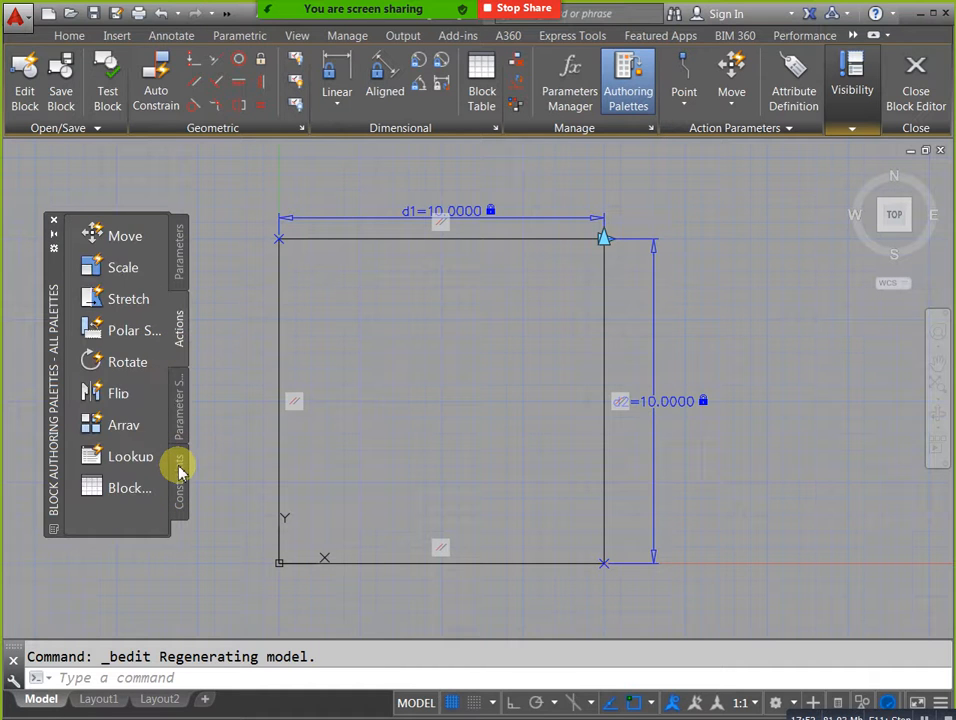
{"action": "left_click", "coordinate": [177, 265]}
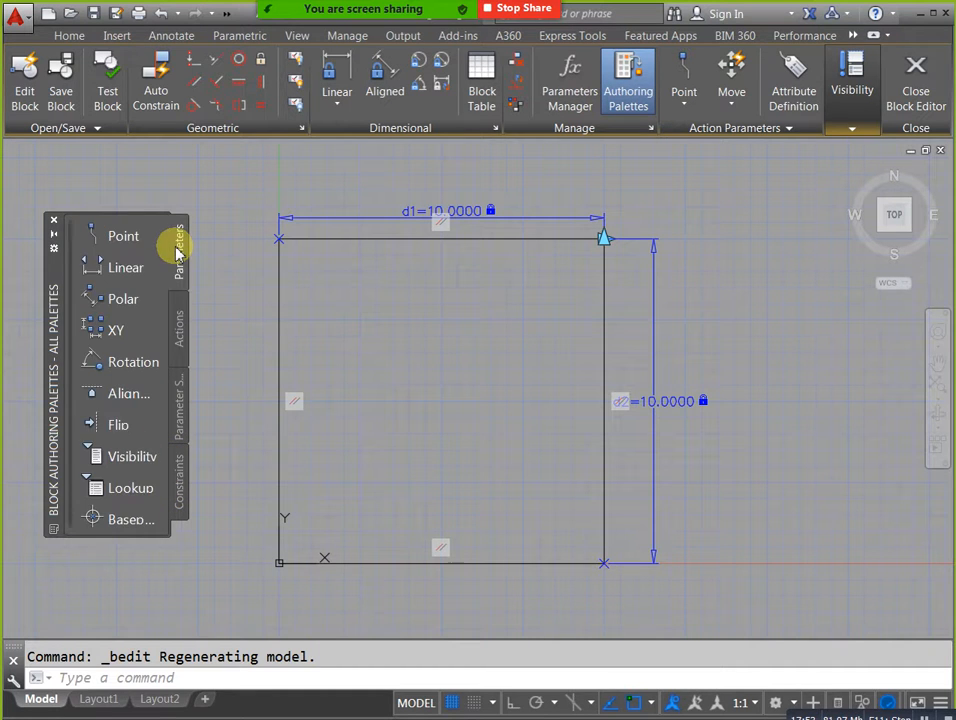
{"action": "left_click", "coordinate": [110, 458]}
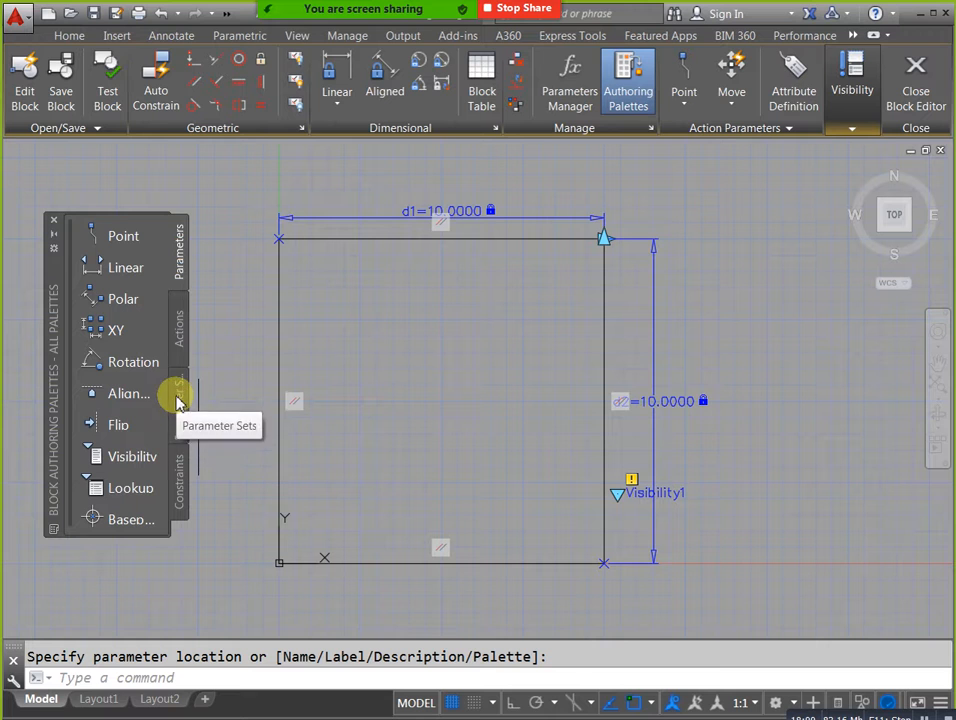
{"action": "key", "text": "Escape"}
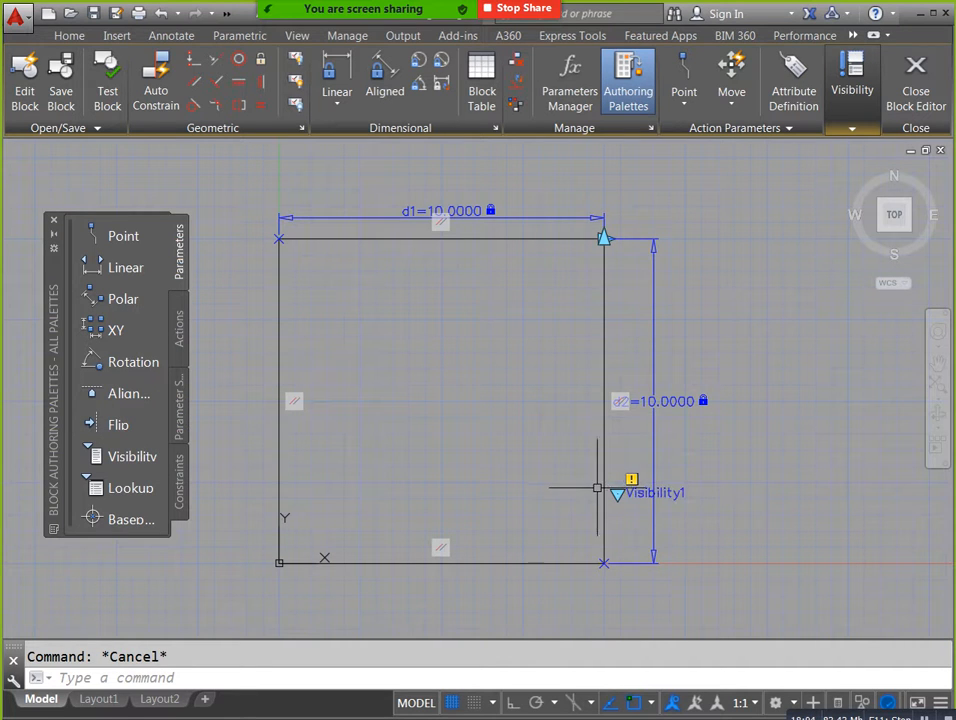
Rename the visibility state VisibilityState0 as "top view air terminal" in the Visibility States settings.
{"action": "left_click", "coordinate": [848, 122]}
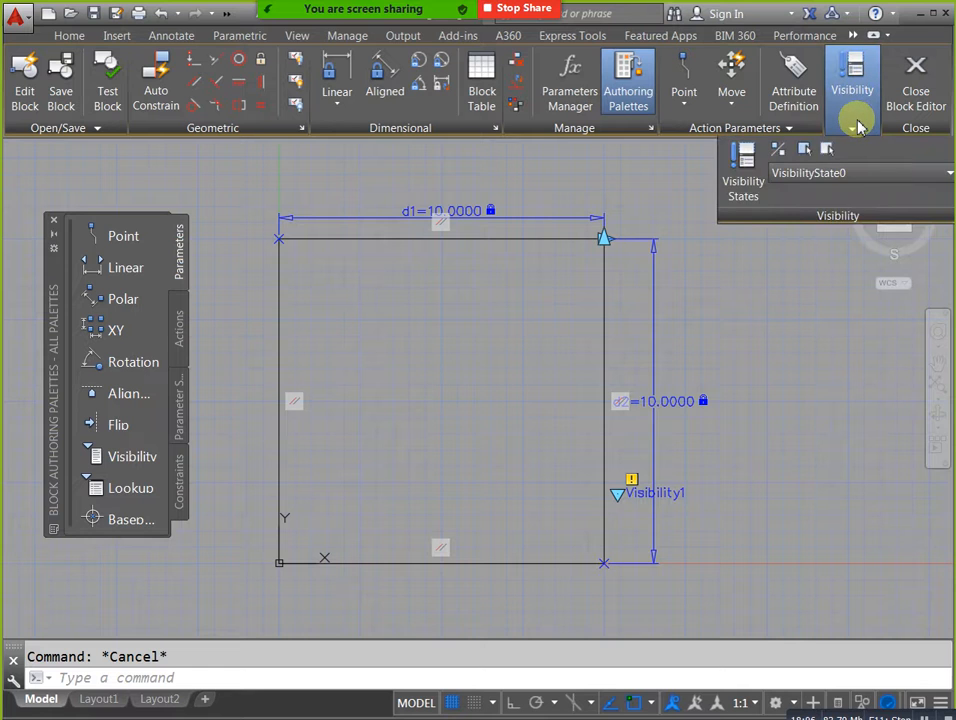
{"action": "left_click", "coordinate": [741, 188]}
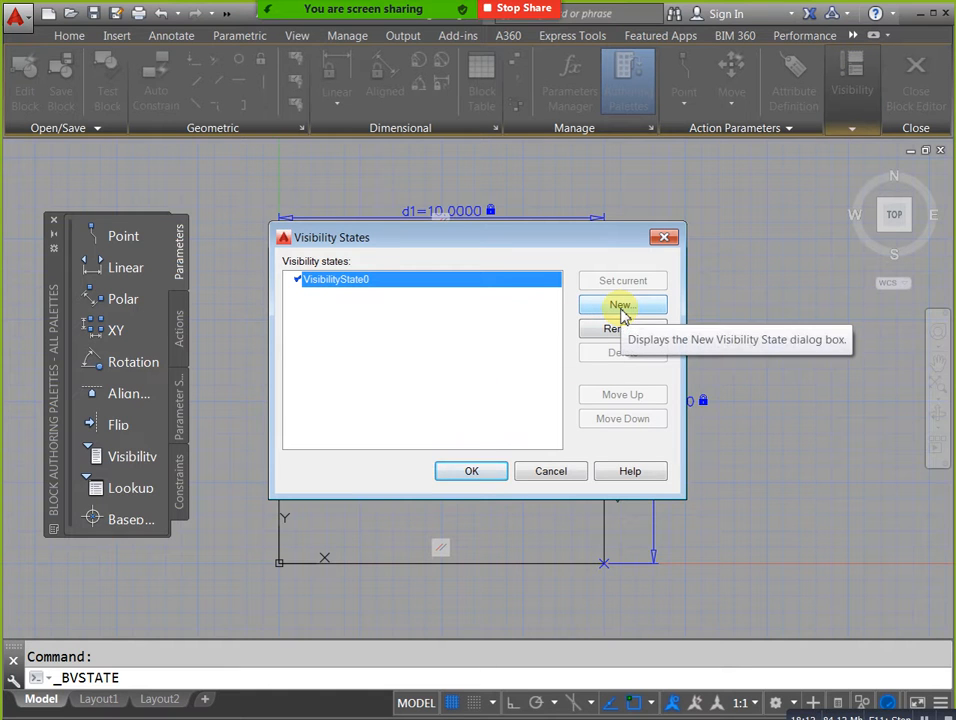
{"action": "left_click", "coordinate": [634, 334]}
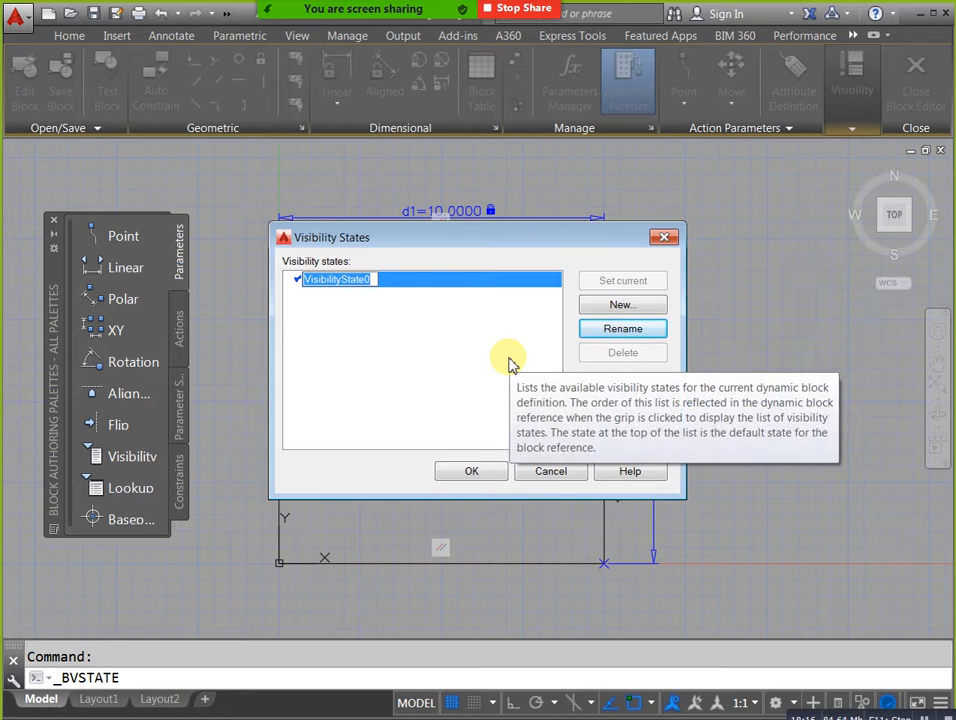
{"action": "key", "text": "BackSpace"}
{"action": "type", "text": "top view air terminal"}
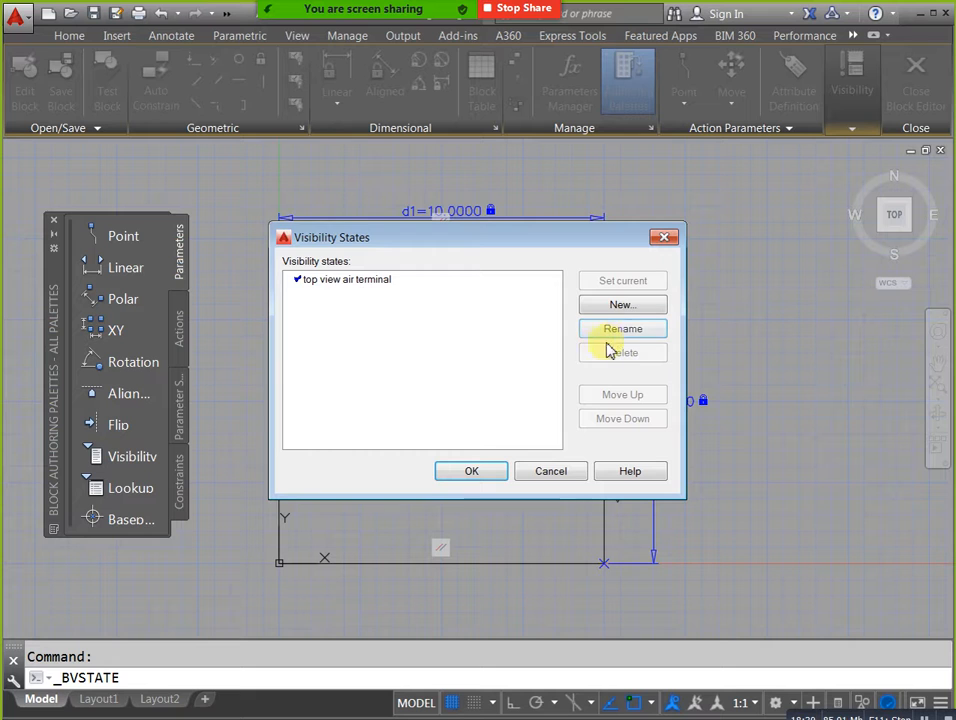
Create a new visibility state that hides all existing objects, name it "side view air terminal", and accept the visibility states.
{"action": "left_click", "coordinate": [628, 308]}
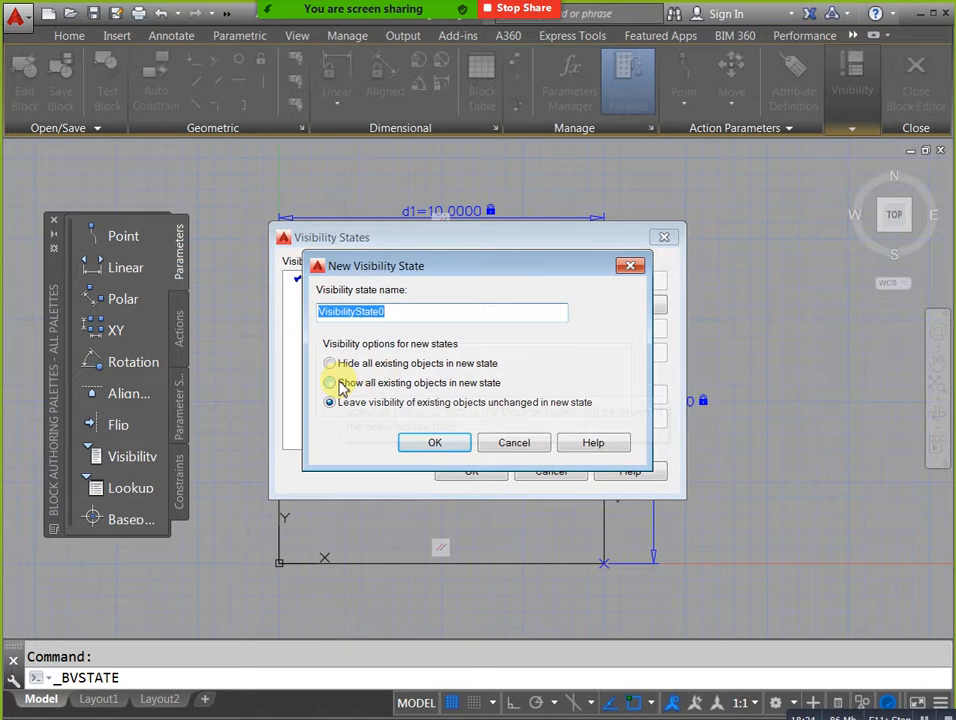
{"action": "left_click", "coordinate": [332, 364]}
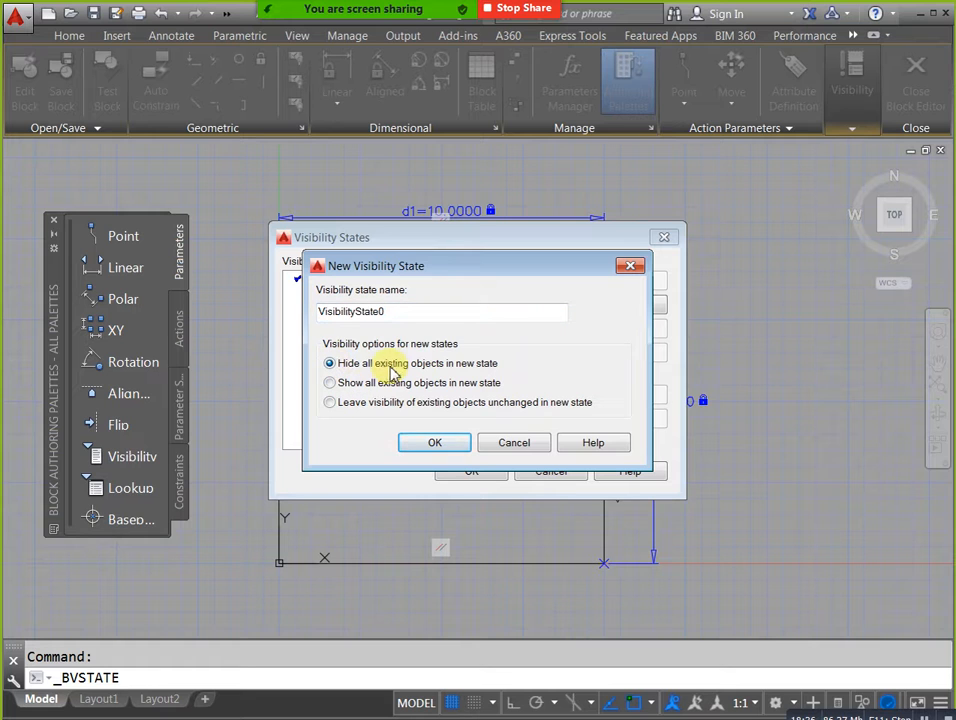
{"action": "left_click", "coordinate": [449, 442]}
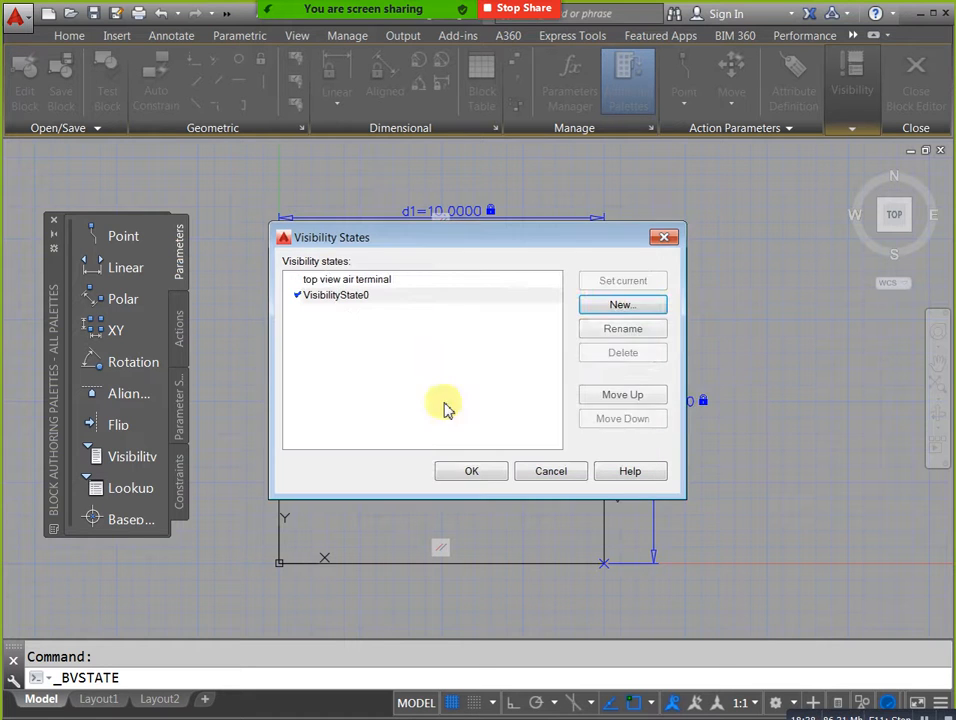
{"action": "left_click", "coordinate": [612, 333]}
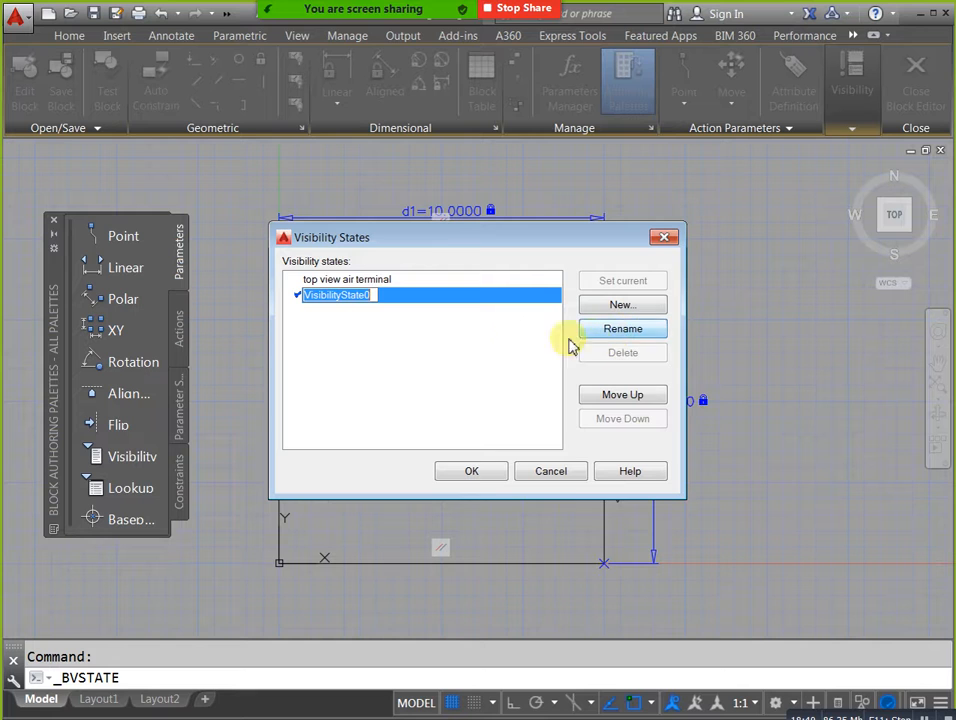
{"action": "key", "text": "BackSpace"}
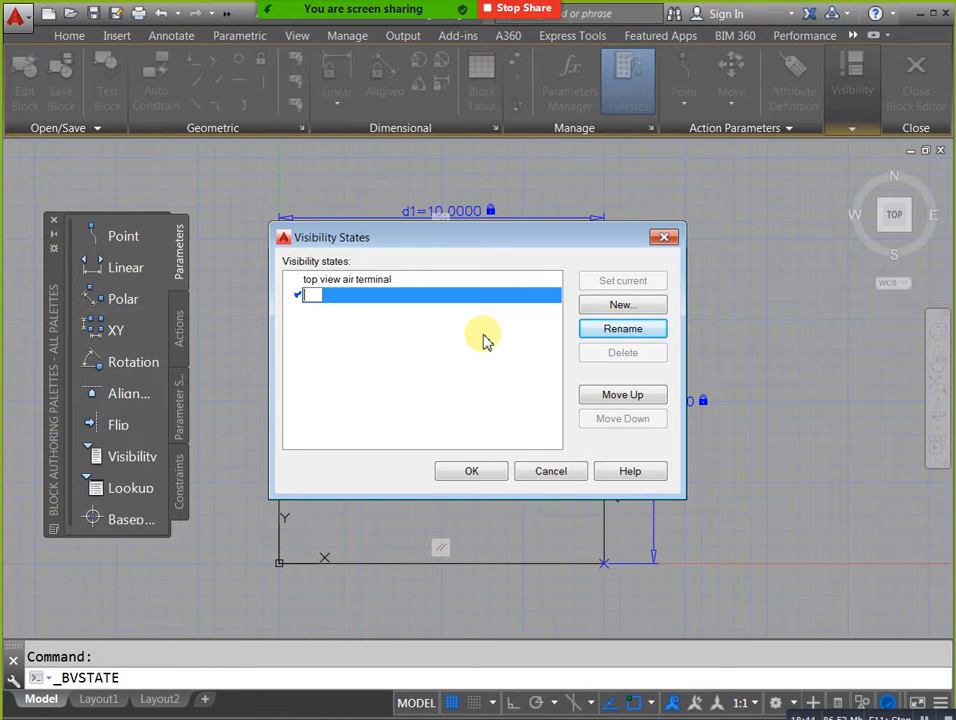
{"action": "type", "text": "side view air terminal"}
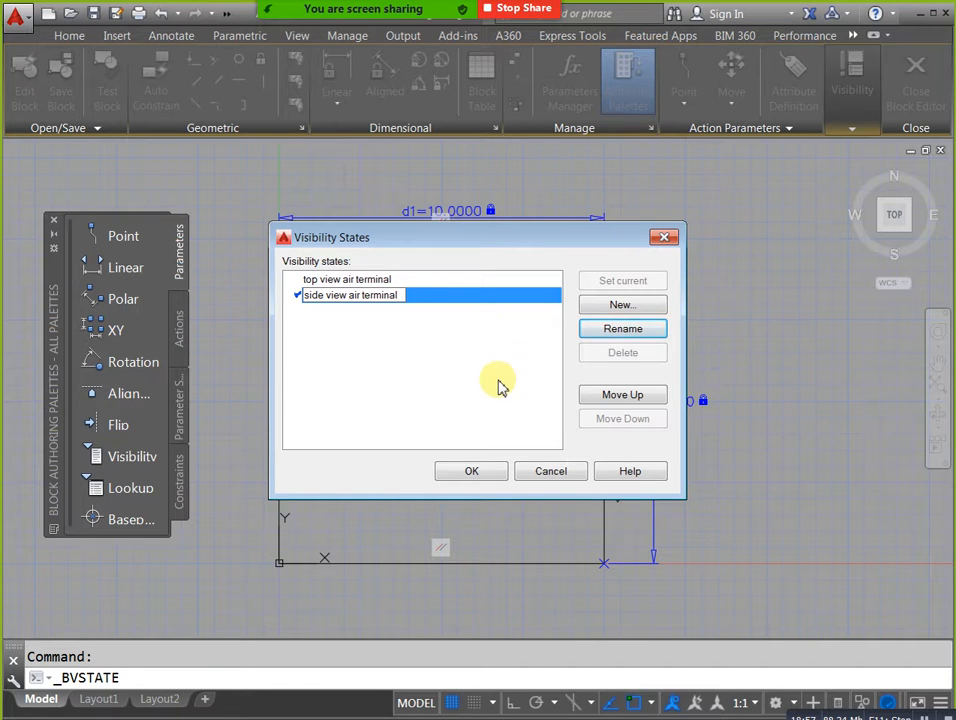
{"action": "key", "text": "Return"}
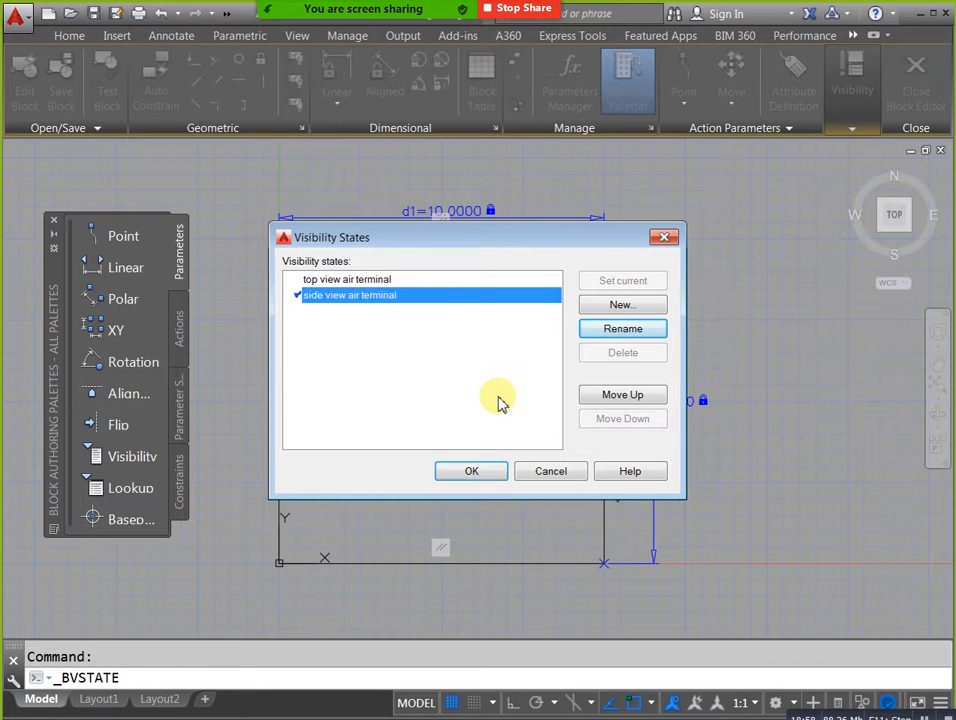
{"action": "left_click", "coordinate": [471, 472]}
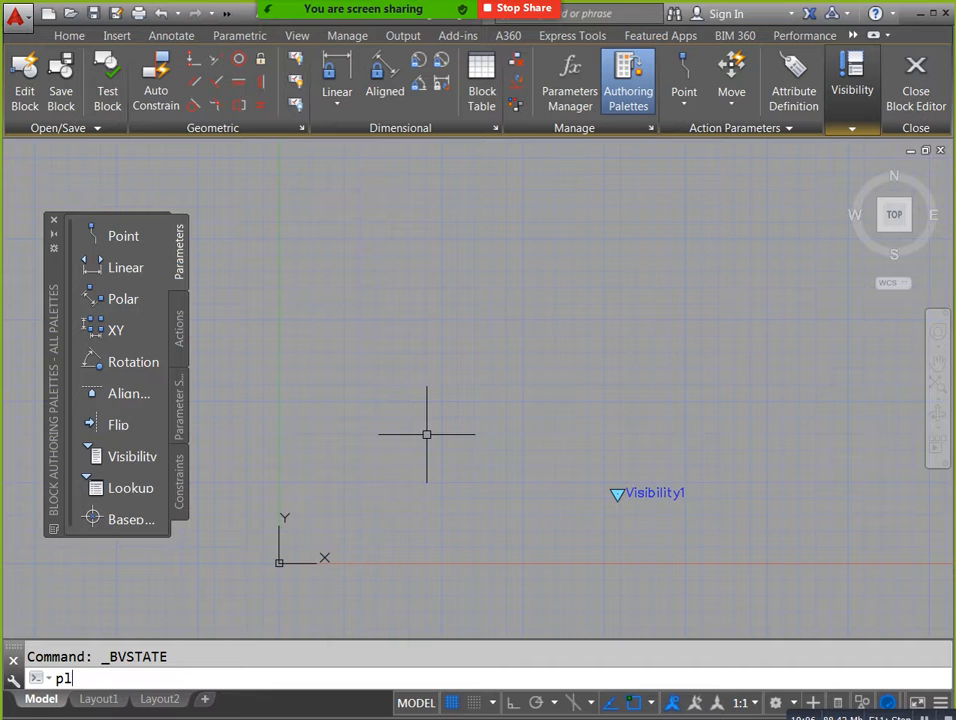
Draw a horizontal polyline 10 units long with Ortho on, just above the X axis.
{"action": "key", "text": "Return"}
{"action": "left_click", "coordinate": [357, 482]}
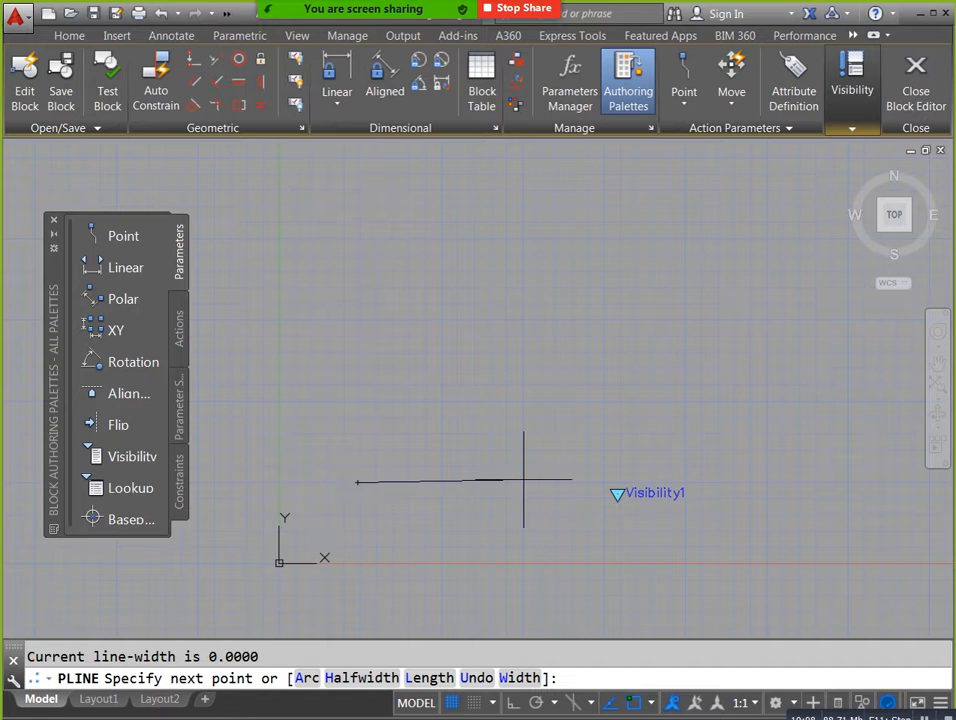
{"action": "key", "text": "F8"}
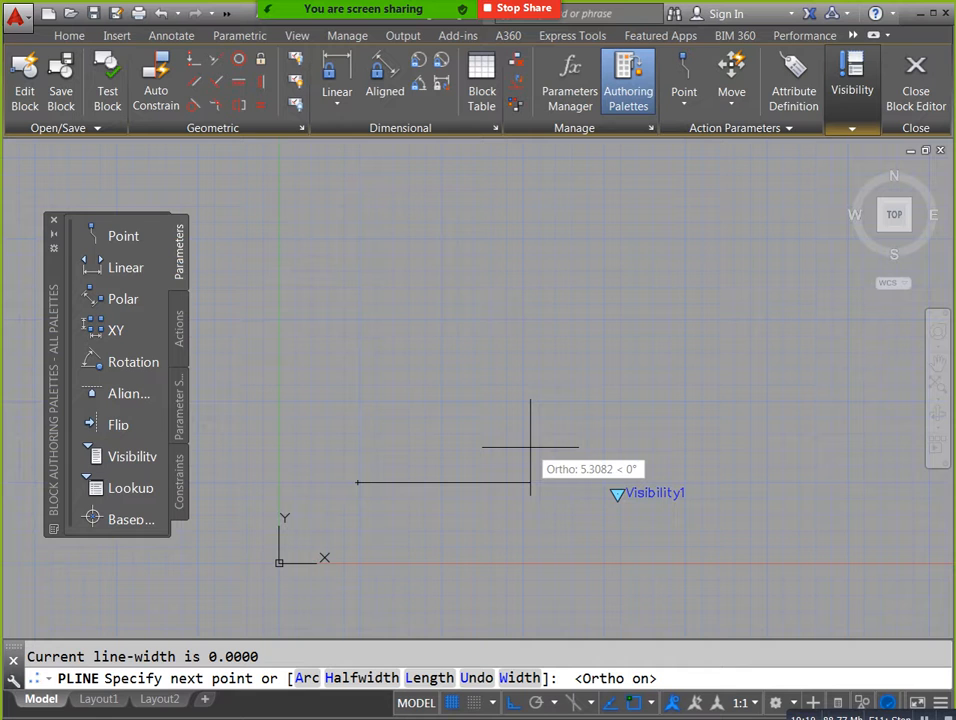
{"action": "type", "text": "10"}
{"action": "key", "text": "Return"}
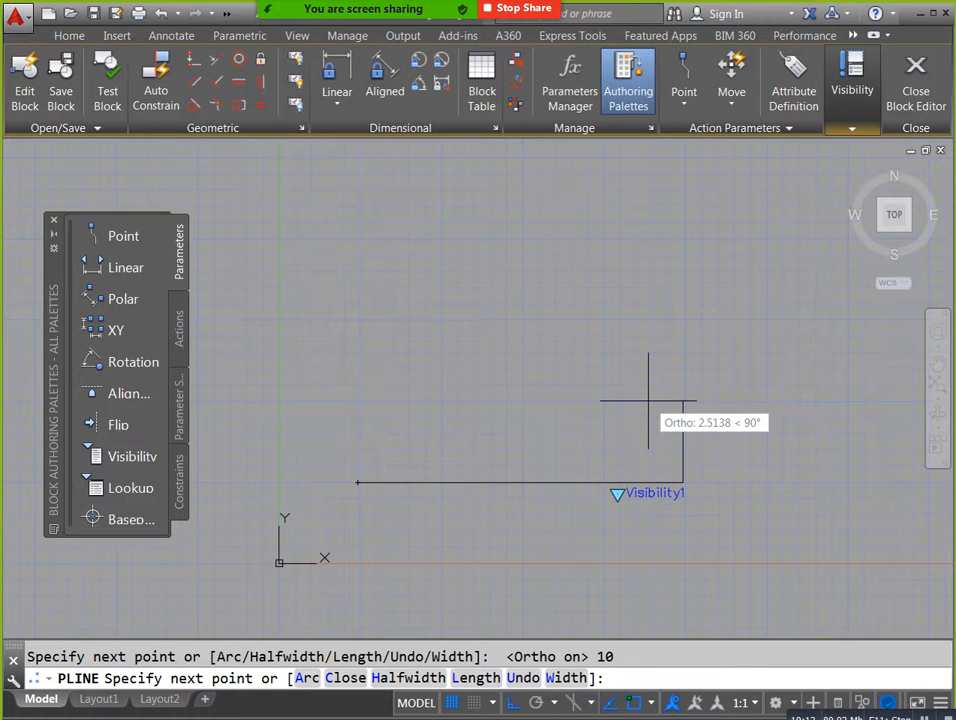
{"action": "key", "text": "Escape"}
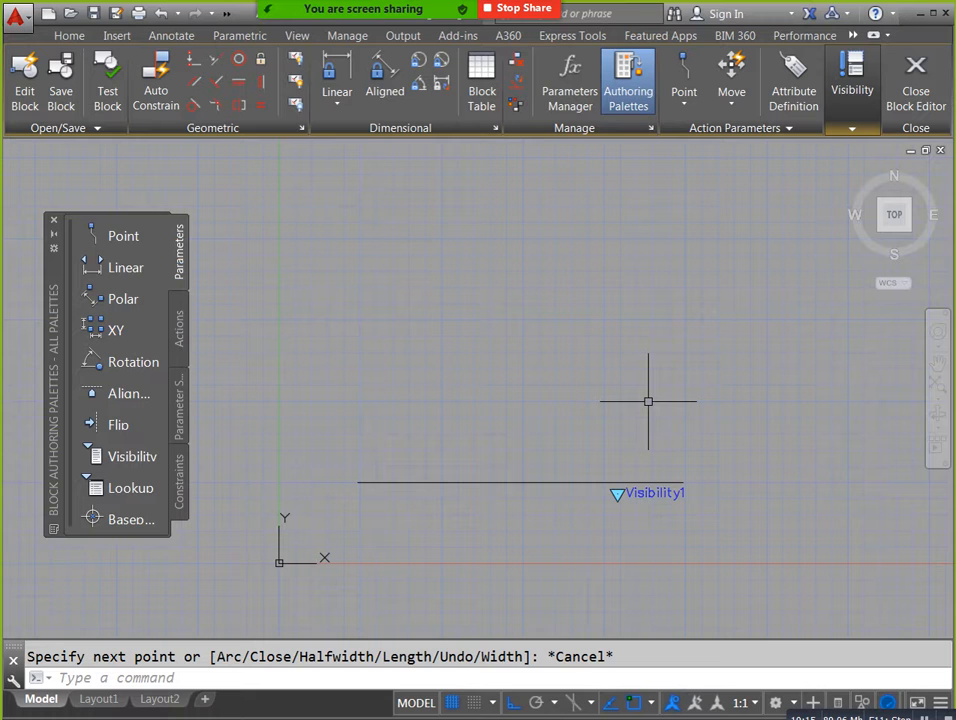
Draw a horizontal line 7 units long above the 10-unit polyline.
{"action": "type", "text": "l"}
{"action": "key", "text": "Return"}
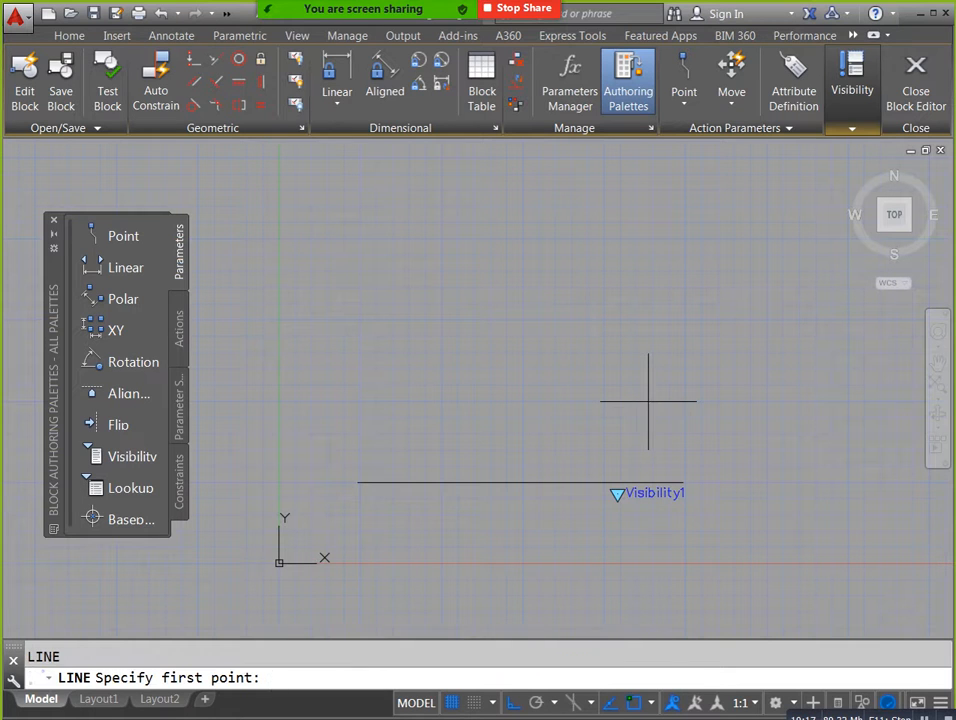
{"action": "left_click", "coordinate": [381, 411]}
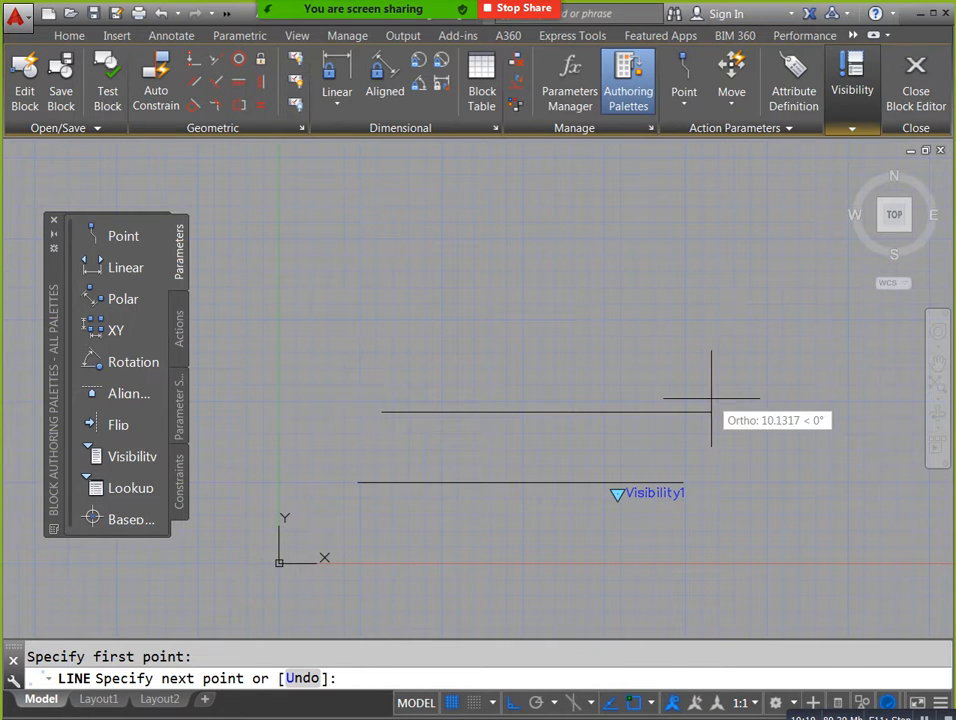
{"action": "key", "text": "Return"}
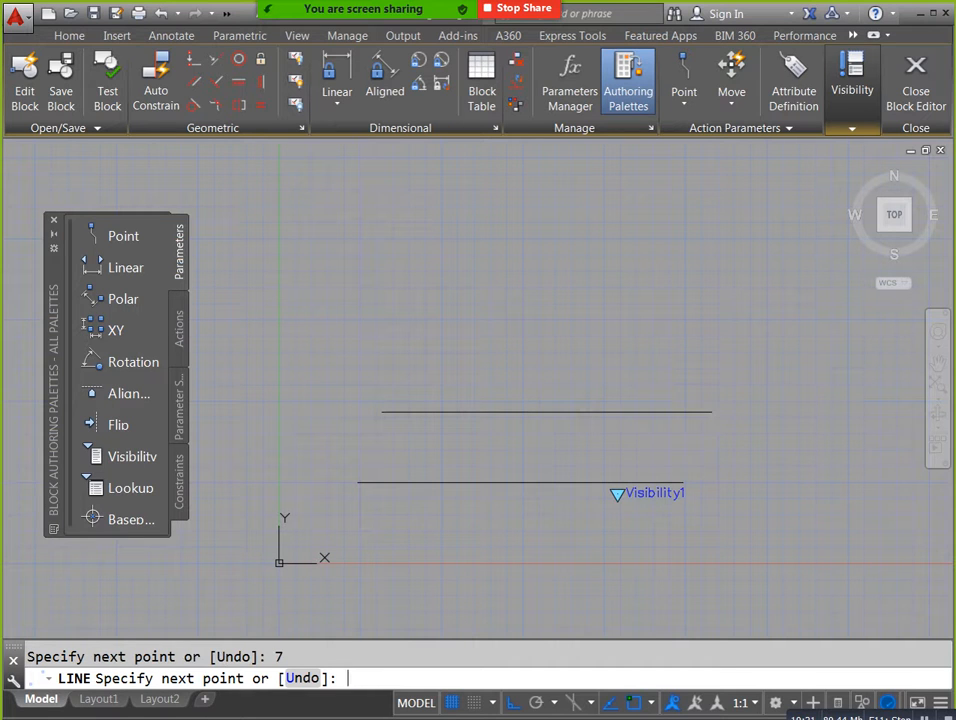
{"action": "key", "text": "Escape"}
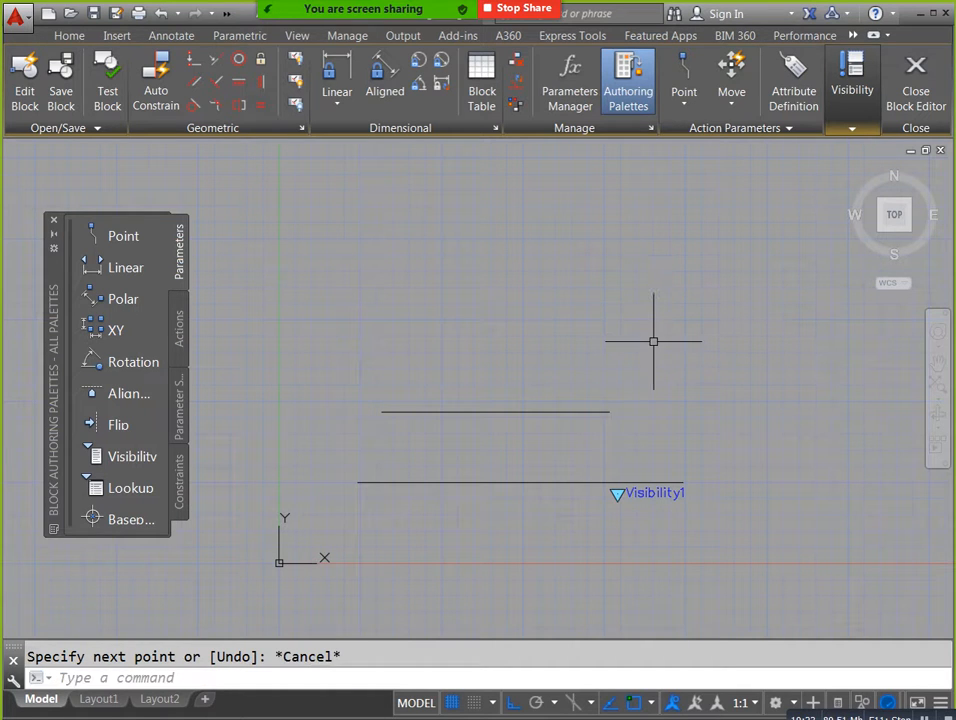
Draw a vertical line 2.5 units long upward from the midpoint of the lower horizontal polyline.
{"action": "key", "text": "Return"}
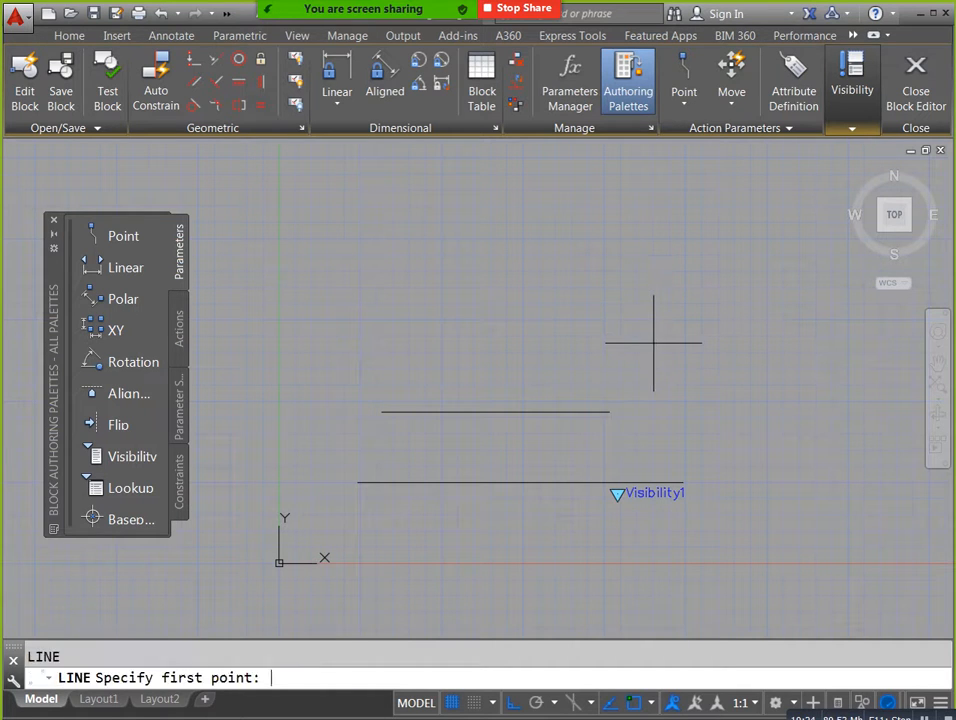
{"action": "left_click", "coordinate": [520, 483]}
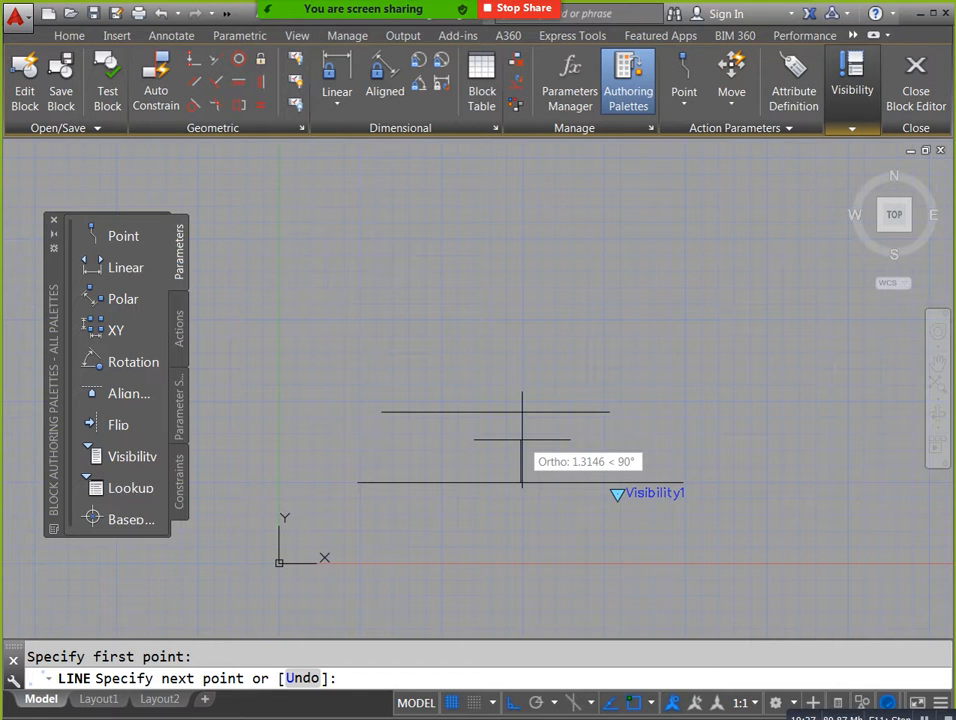
{"action": "type", "text": "2.5"}
{"action": "key", "text": "Return"}
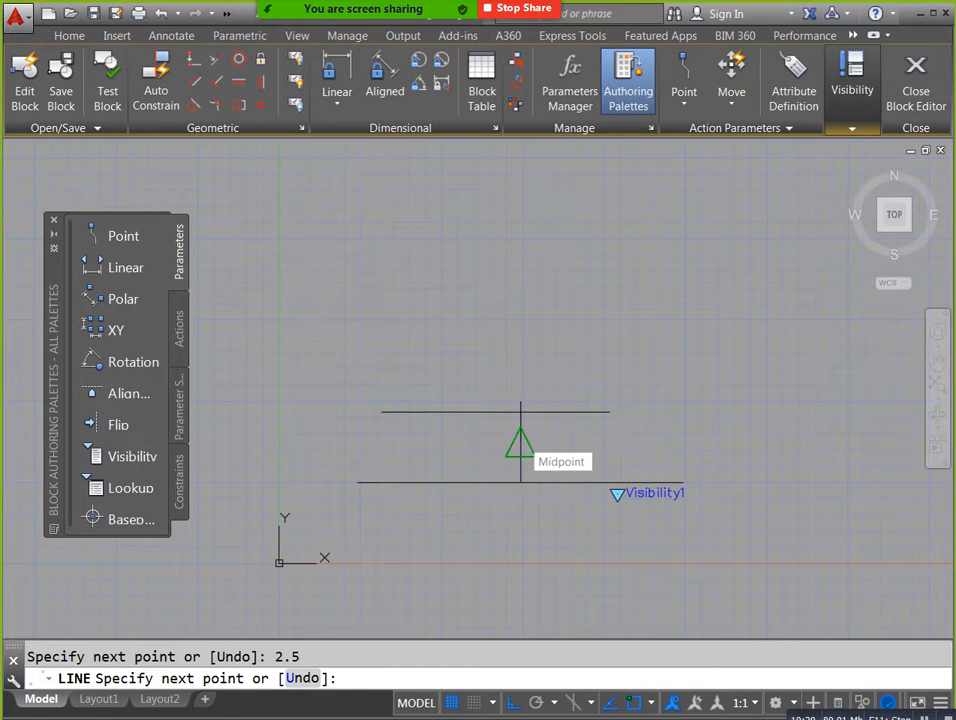
{"action": "key", "text": "Escape"}
Move the upper horizontal line by its midpoint onto the top end of the vertical line.
{"action": "left_click", "coordinate": [566, 431]}
{"action": "left_click", "coordinate": [535, 365]}
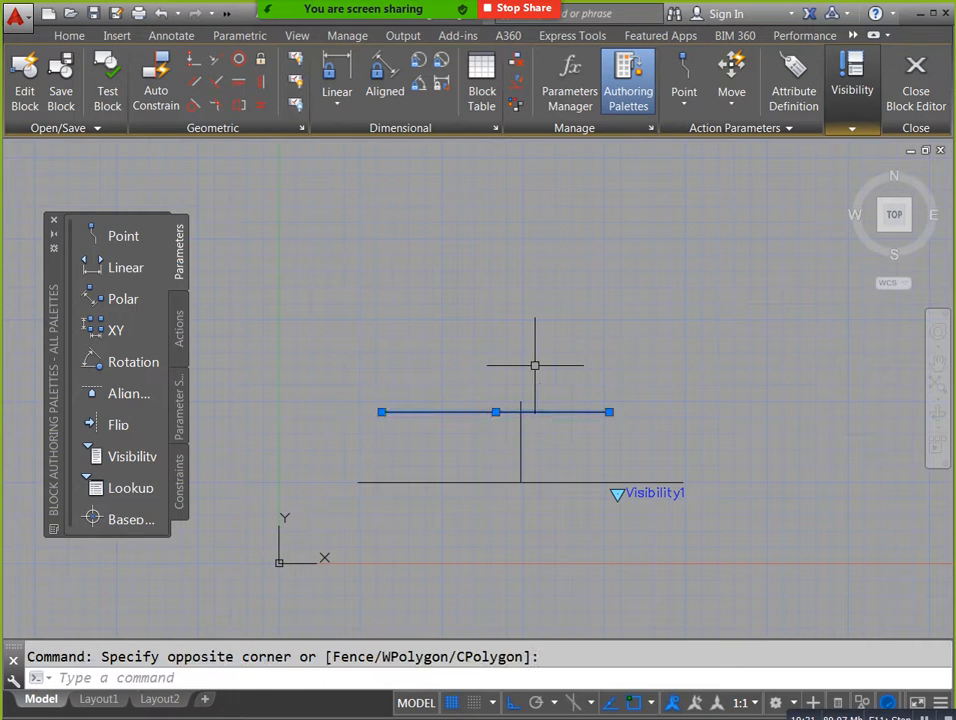
{"action": "type", "text": "m"}
{"action": "key", "text": "Return"}
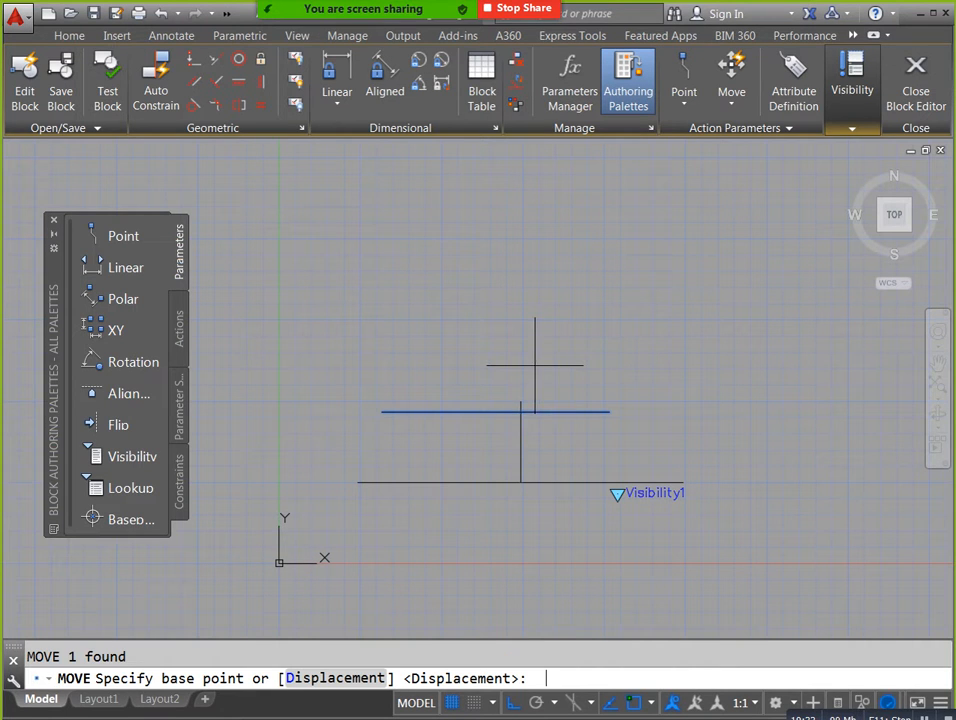
{"action": "left_click", "coordinate": [495, 412]}
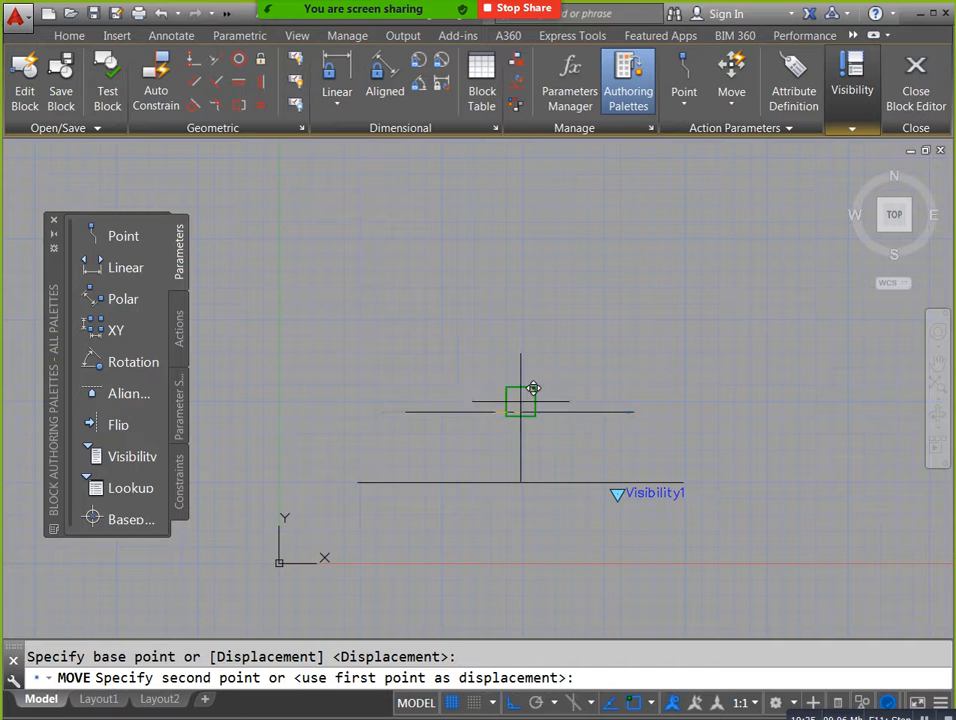
{"action": "left_click", "coordinate": [521, 400]}
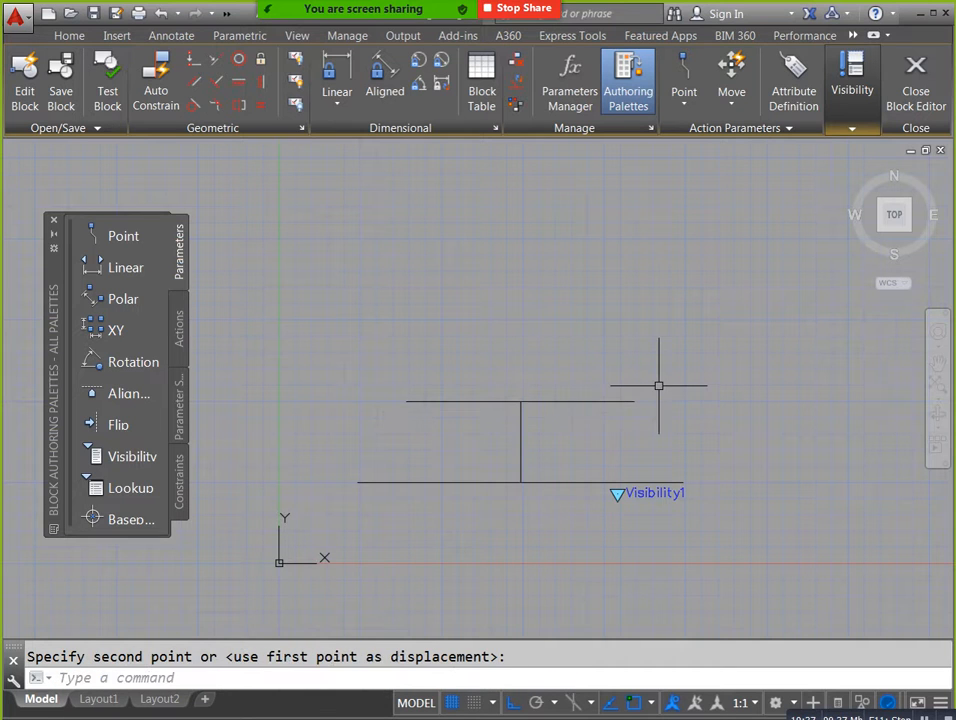
Draw a slanted line on each side joining the ends of the lower horizontal line to the ends of the upper one.
{"action": "type", "text": "l"}
{"action": "key", "text": "Return"}
{"action": "left_click", "coordinate": [683, 482]}
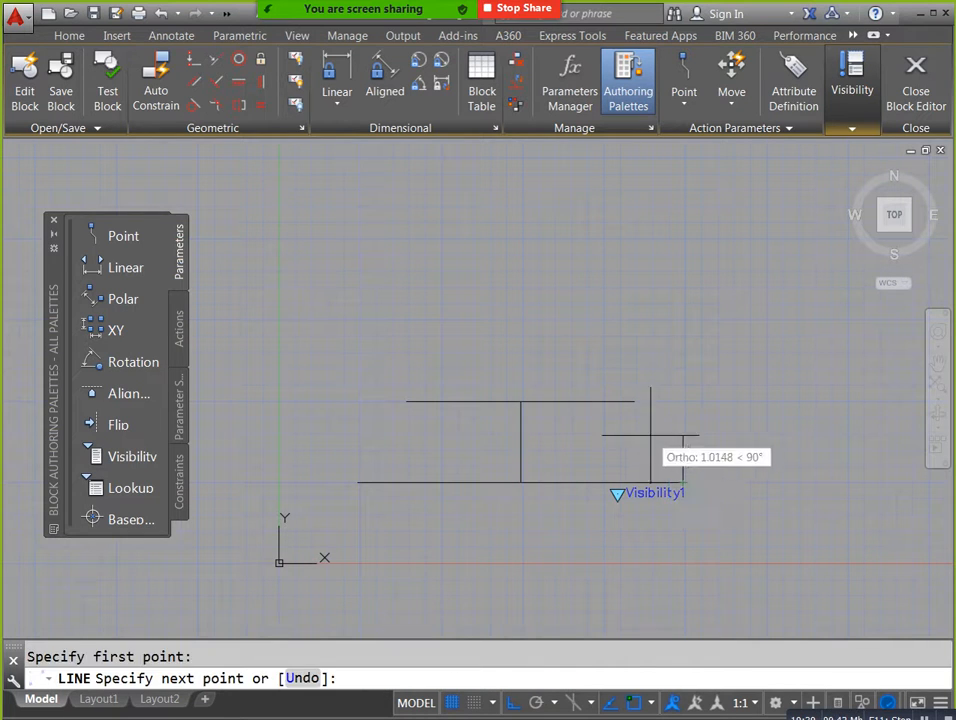
{"action": "left_click", "coordinate": [635, 403]}
{"action": "key", "text": "Escape"}
{"action": "key", "text": "Return"}
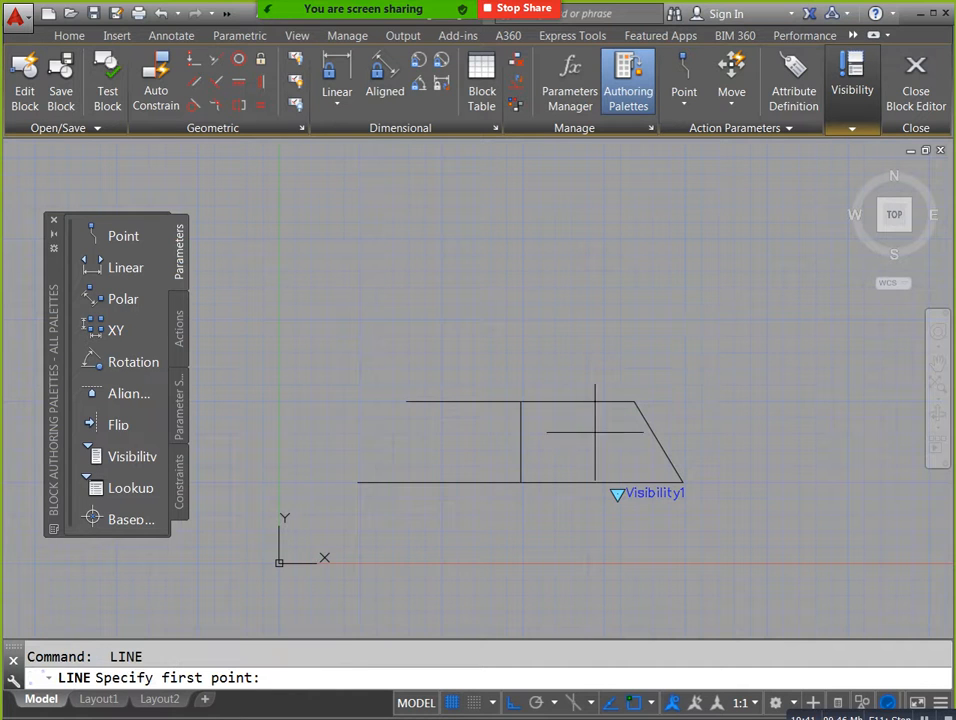
{"action": "left_click", "coordinate": [358, 482]}
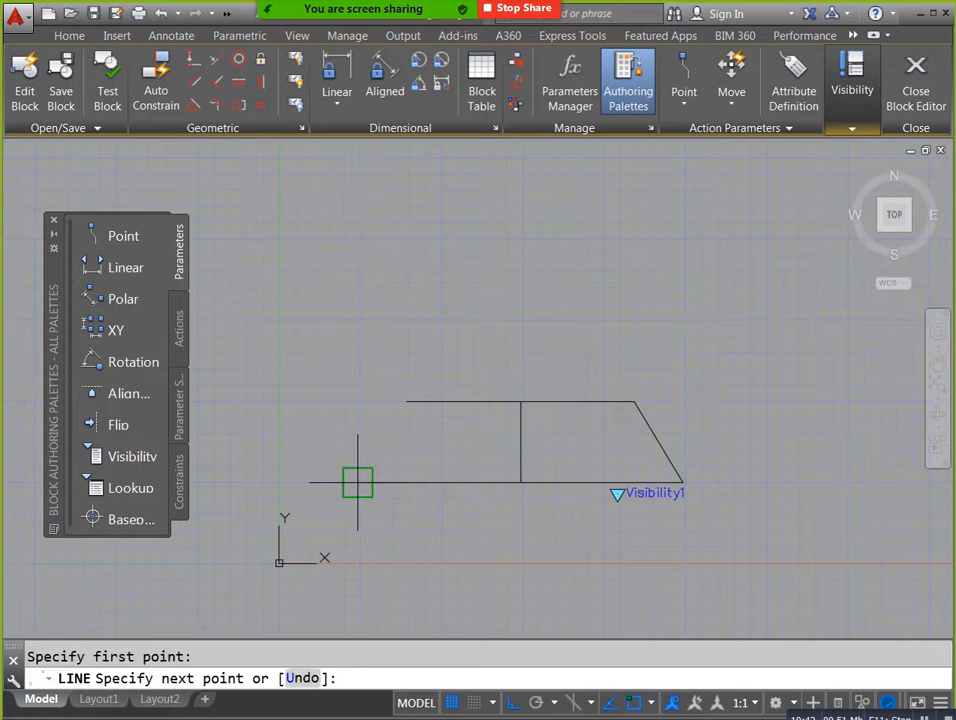
{"action": "left_click", "coordinate": [406, 403]}
{"action": "key", "text": "Escape"}
Delete the vertical centre line inside the trapezoid.
{"action": "left_click", "coordinate": [557, 431]}
{"action": "left_click", "coordinate": [498, 436]}
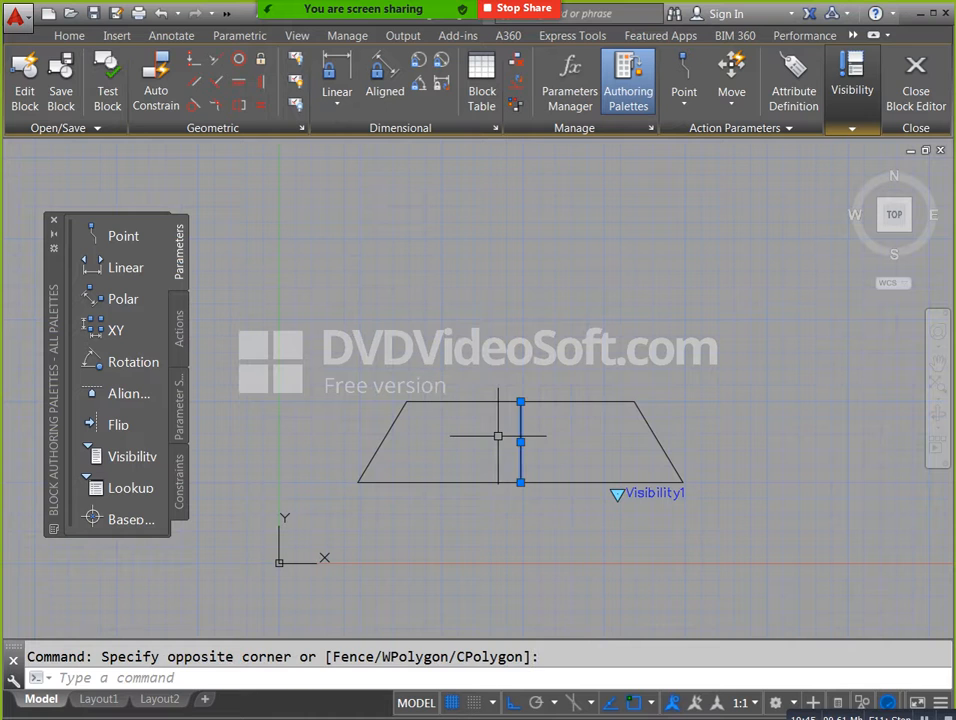
{"action": "key", "text": "Delete"}
Join the top line and the two slanted sides into one polyline.
{"action": "left_click", "coordinate": [721, 401]}
{"action": "left_click", "coordinate": [326, 296]}
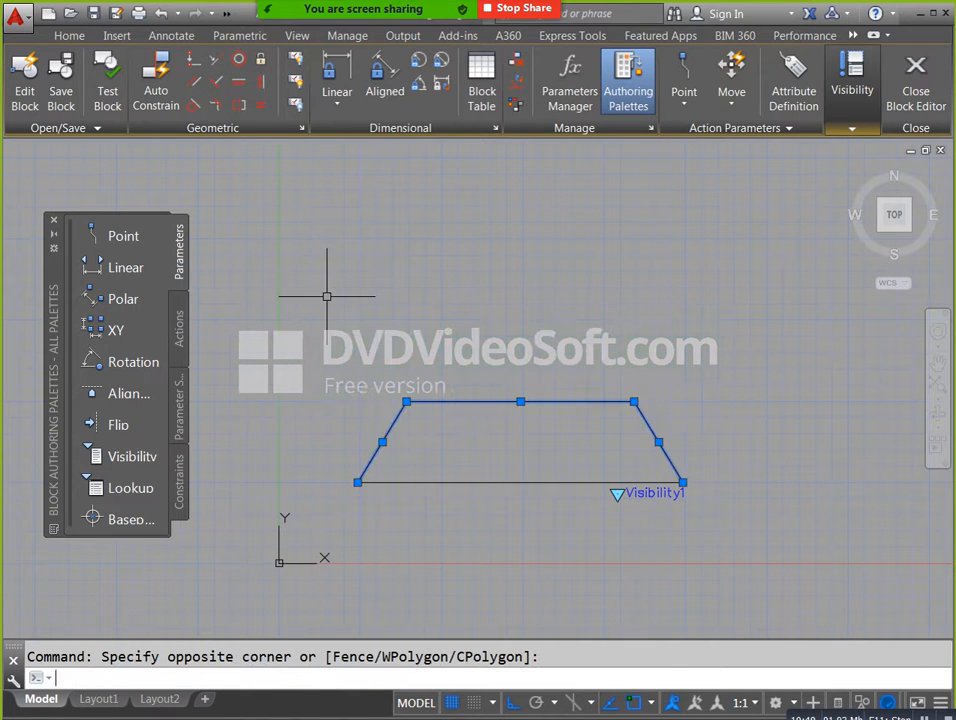
{"action": "key", "text": "Return"}
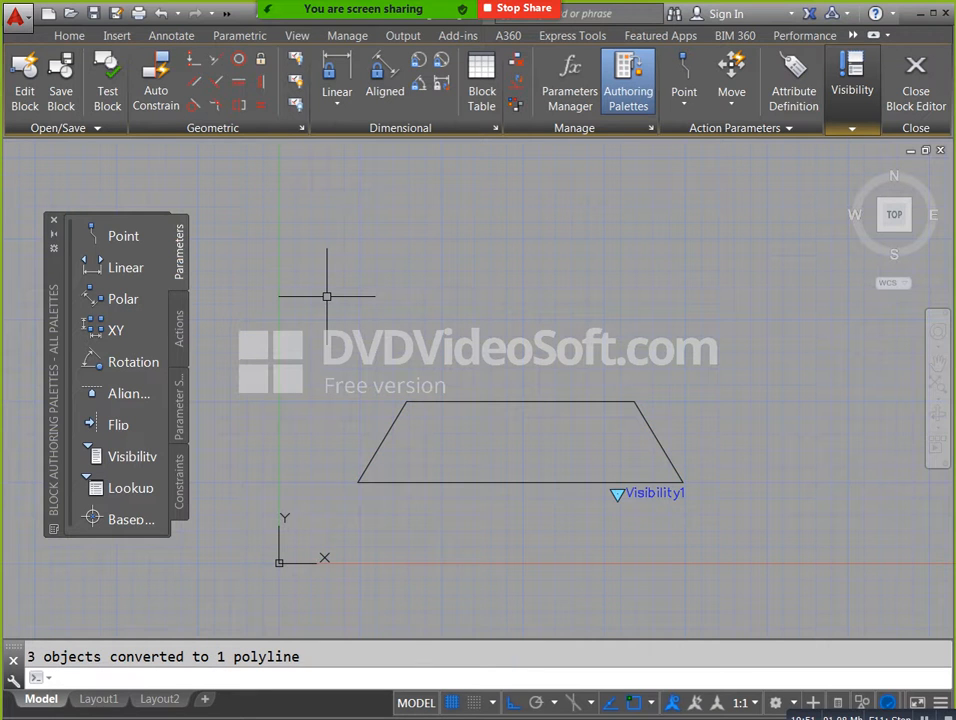
{"action": "key", "text": "Return"}
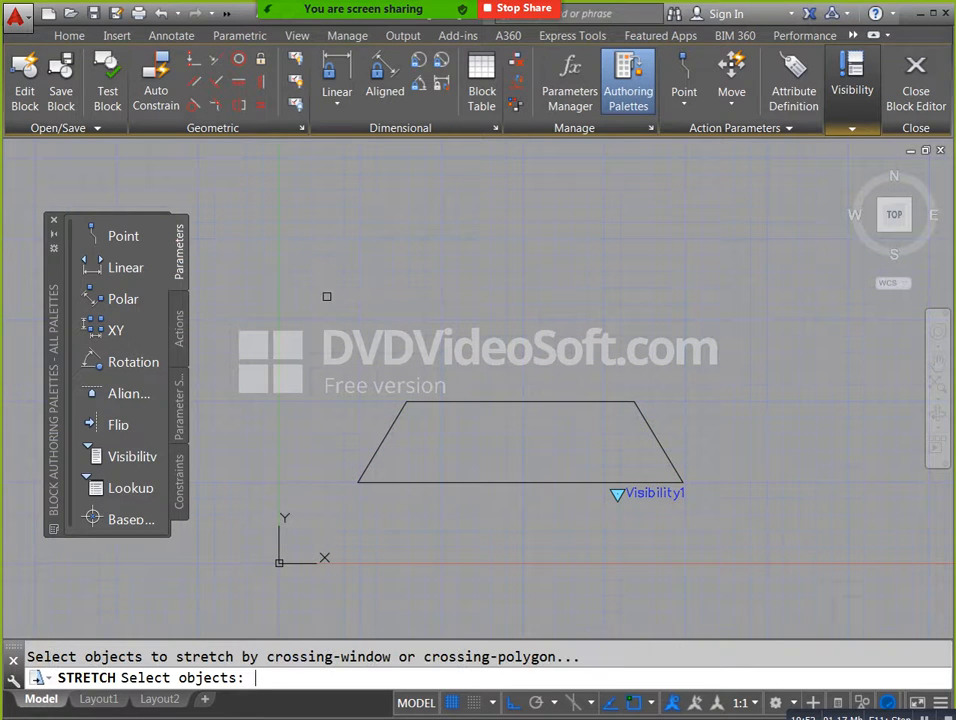
{"action": "left_click", "coordinate": [484, 401]}
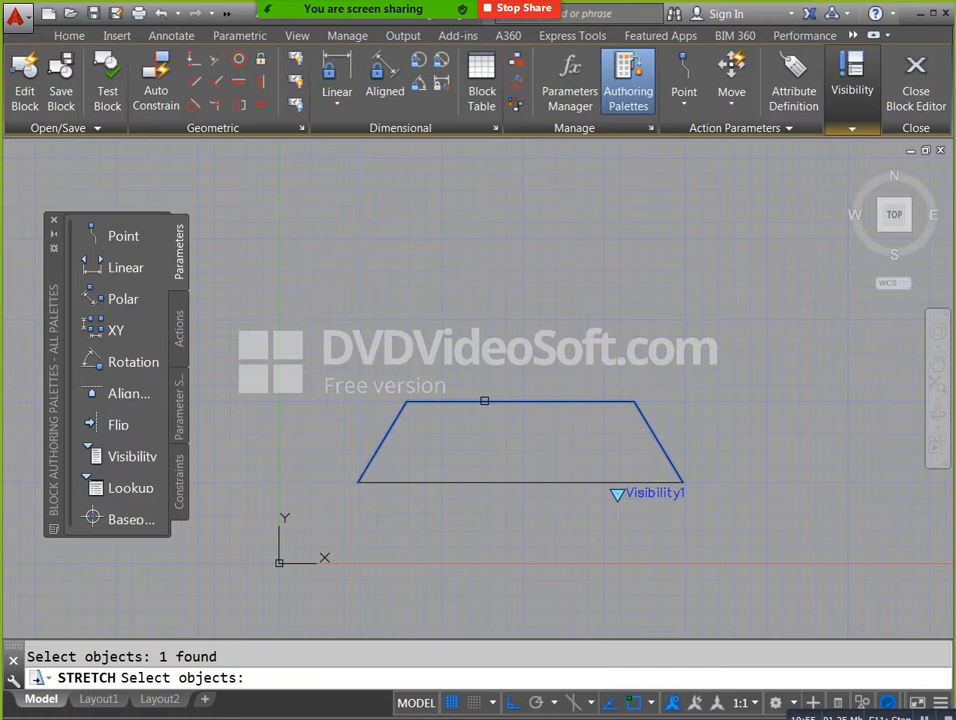
{"action": "key", "text": "Return"}
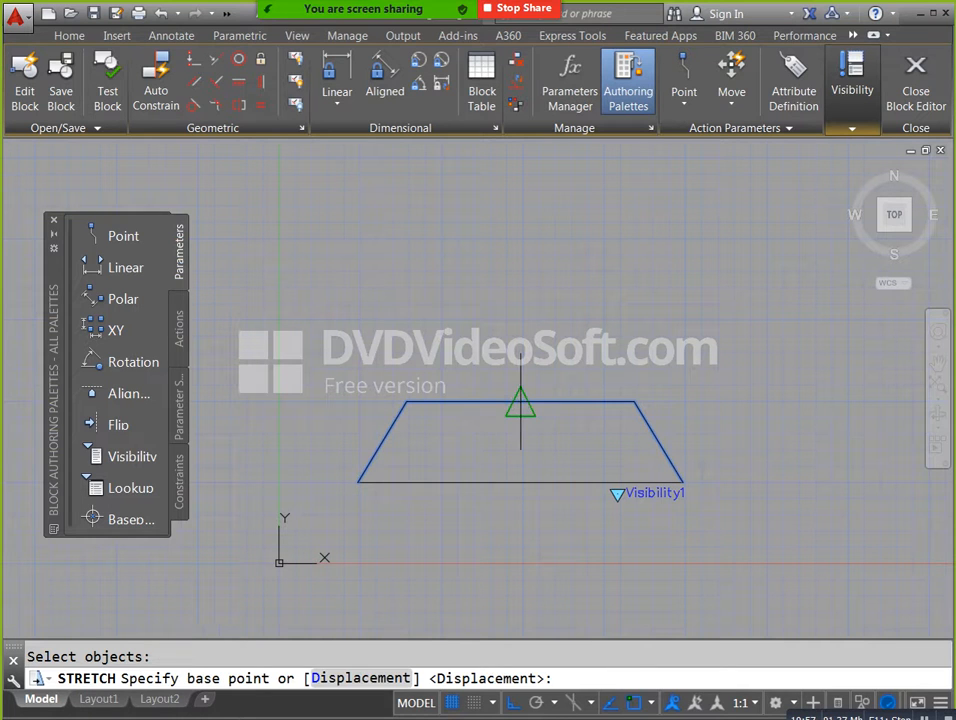
{"action": "left_click", "coordinate": [517, 405]}
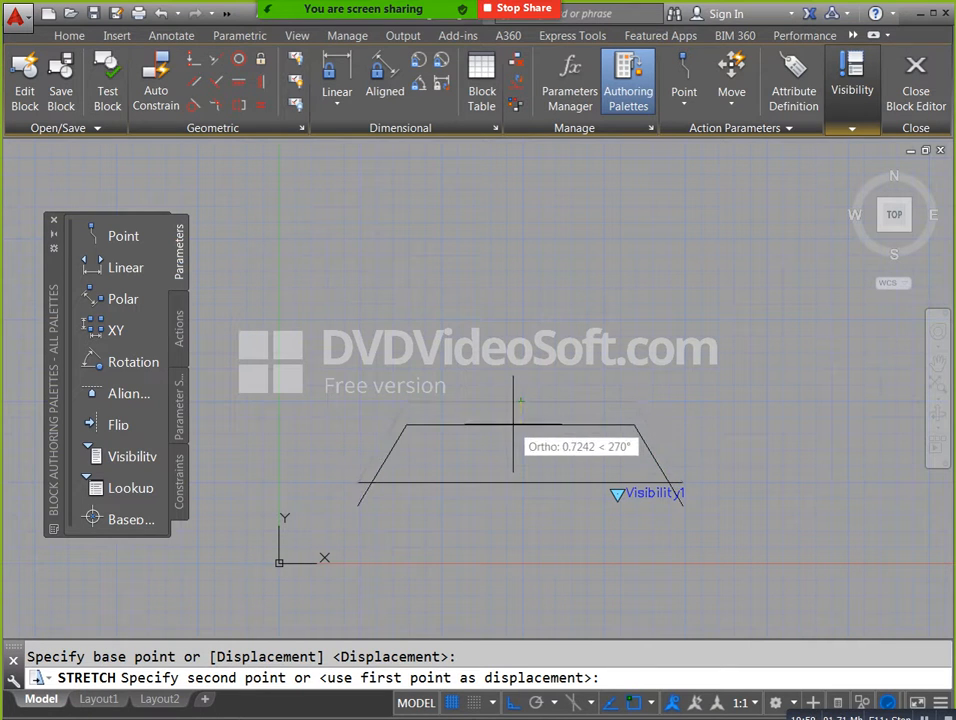
{"action": "key", "text": "Escape"}
Join the trapezoid's base line with the polyline forming its top and sides.
{"action": "left_click", "coordinate": [538, 538]}
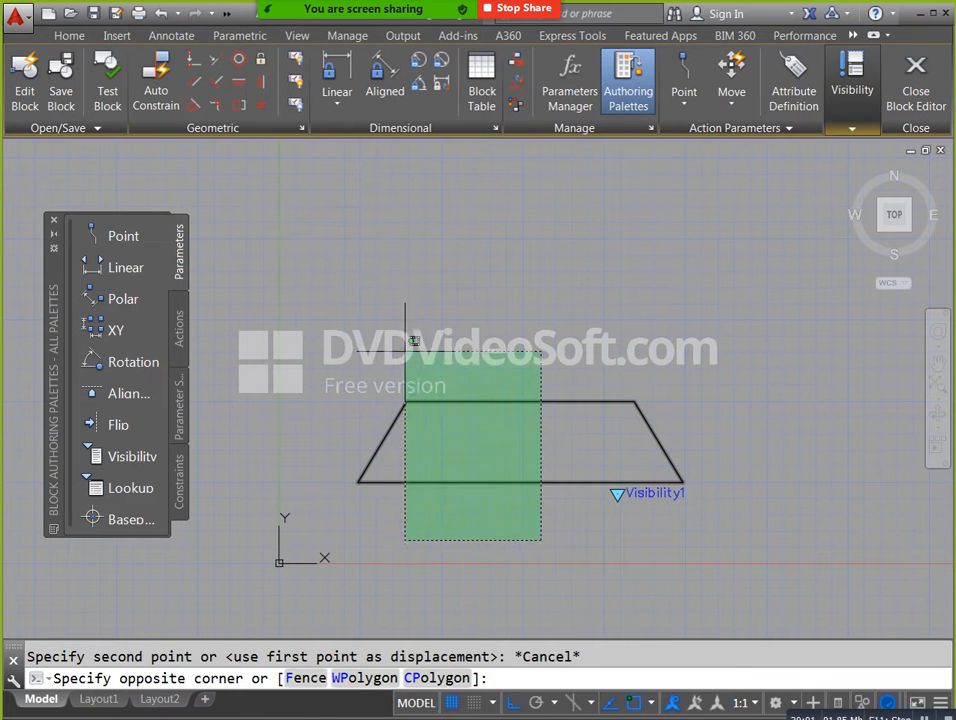
{"action": "left_click", "coordinate": [393, 332]}
{"action": "type", "text": "j"}
{"action": "key", "text": "Return"}
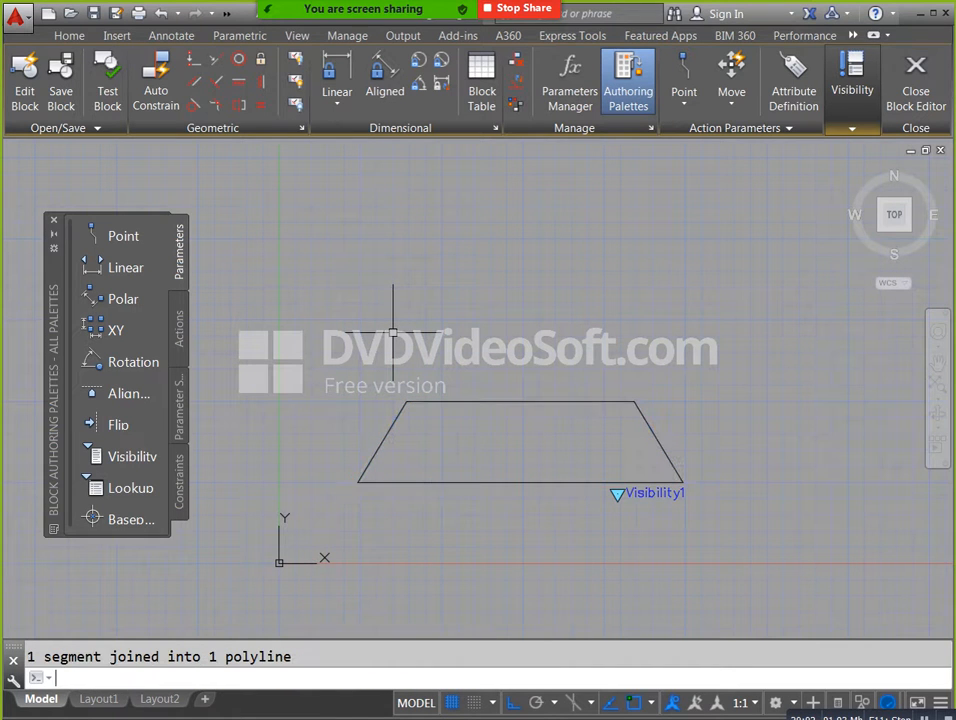
Close the Block Editor and save the changes to the block.
{"action": "left_click", "coordinate": [726, 437]}
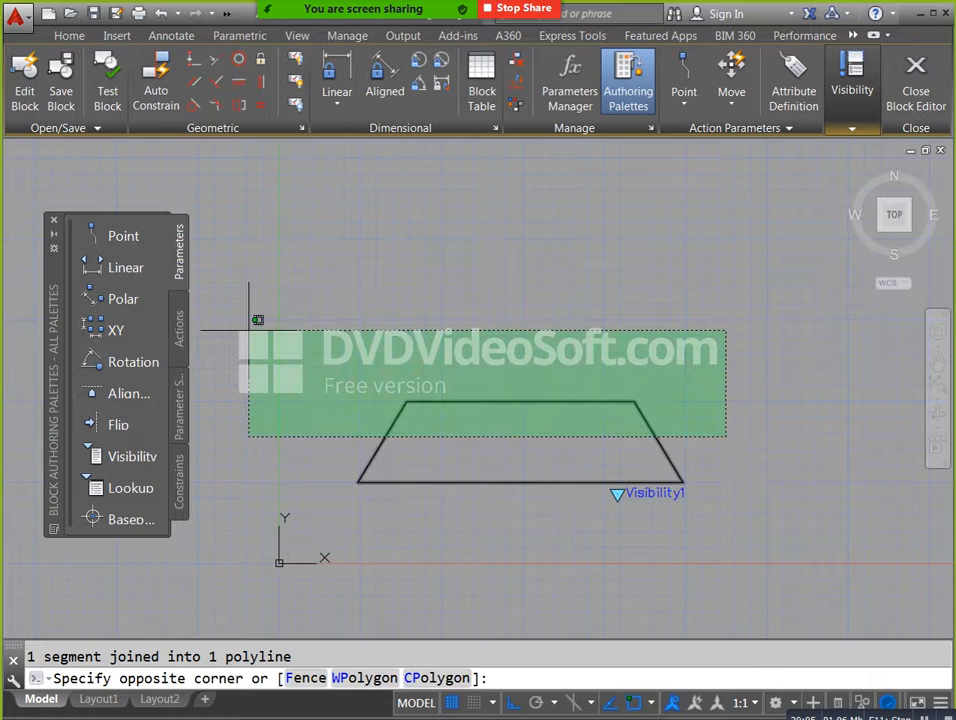
{"action": "key", "text": "Escape"}
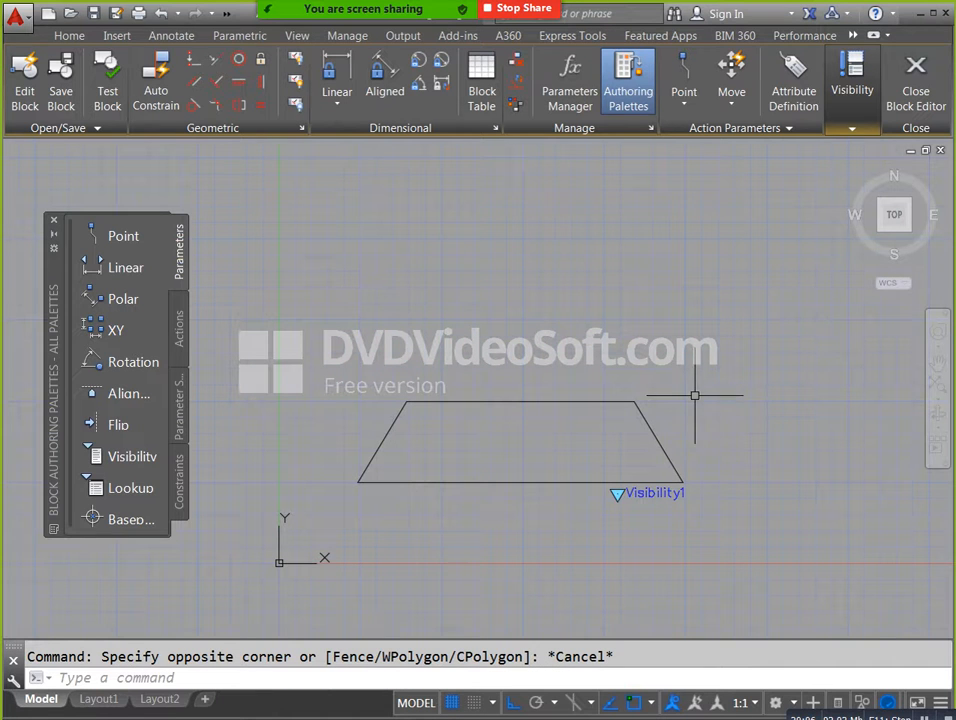
{"action": "left_click", "coordinate": [914, 102]}
{"action": "left_click", "coordinate": [533, 369]}
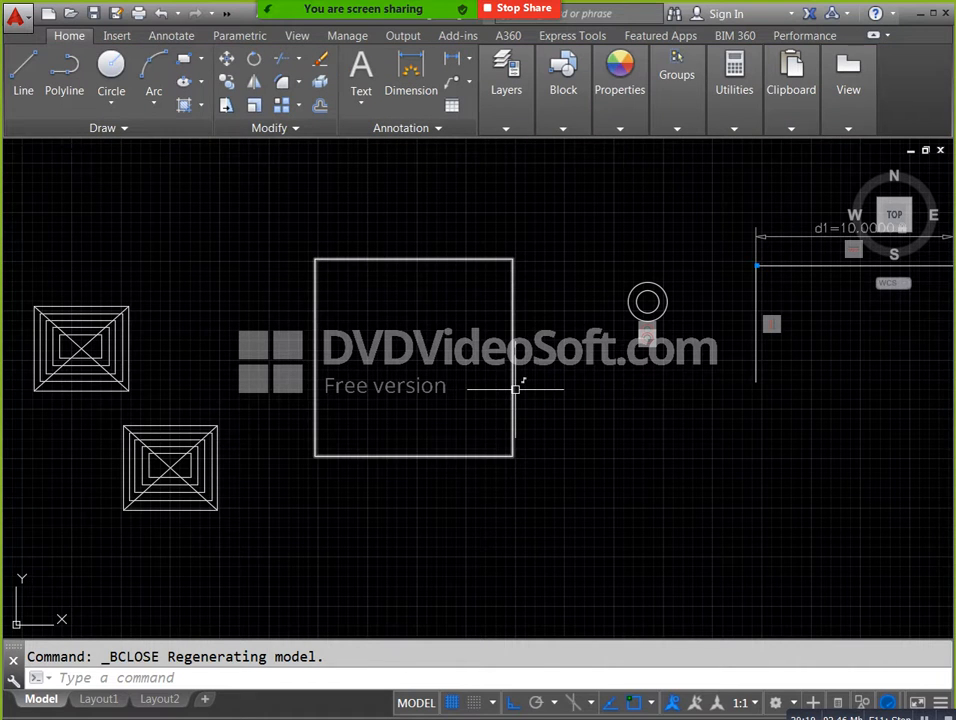
Set the visibility state of the inserted square block to "side view air terminal".
{"action": "left_click", "coordinate": [513, 392]}
{"action": "scroll", "coordinate": [517, 425], "scroll_direction": "up", "scroll_amount": 4}
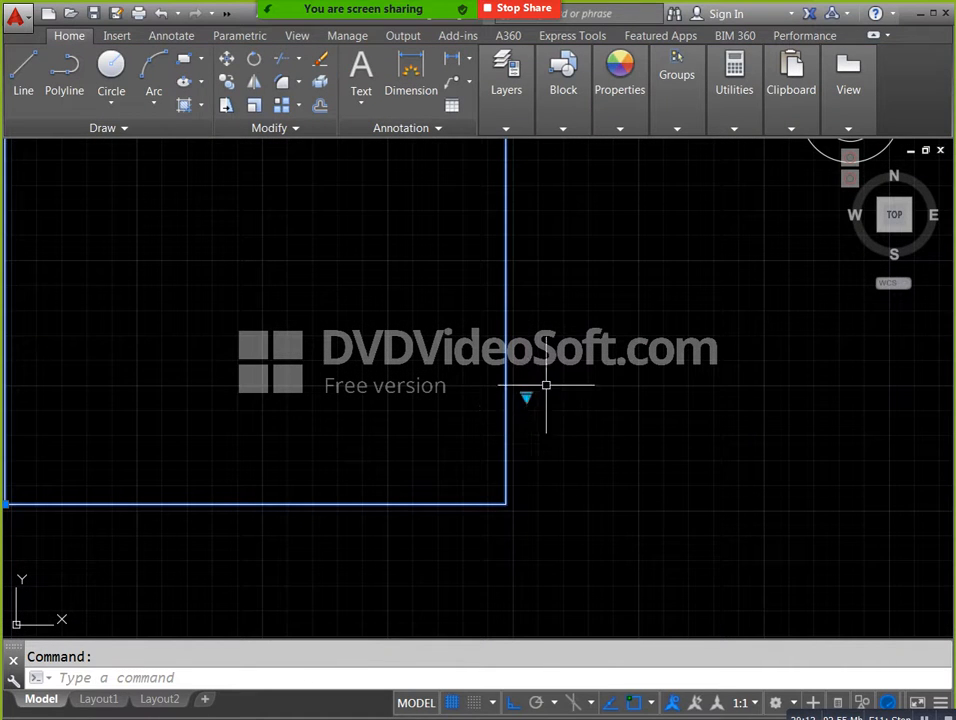
{"action": "middle_click_drag", "start_coordinate": [539, 414], "coordinate": [571, 446]}
{"action": "left_click", "coordinate": [558, 429]}
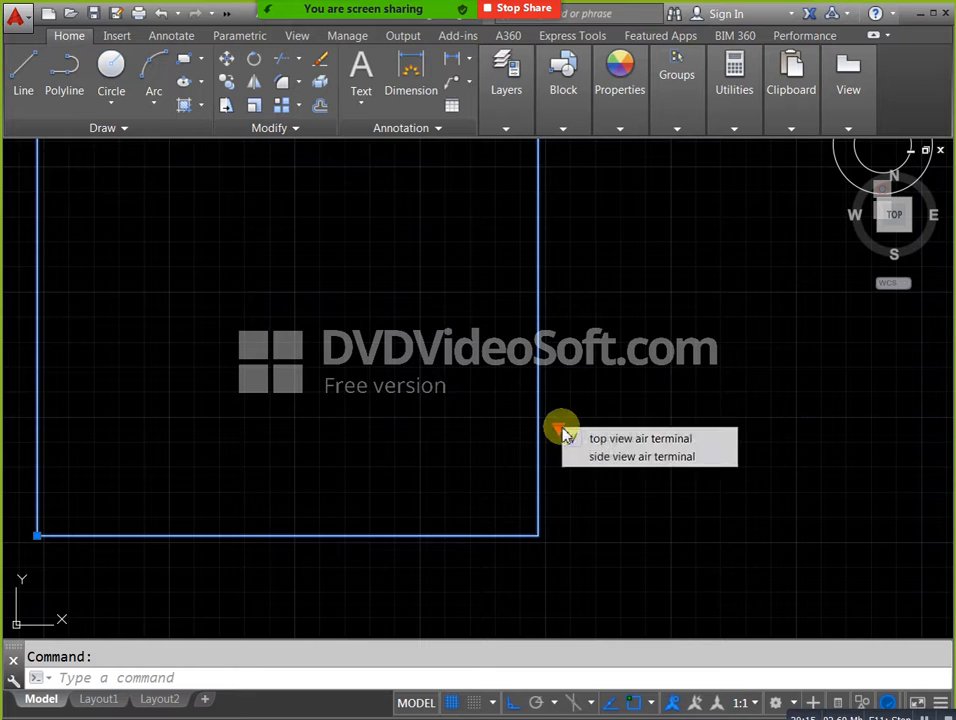
{"action": "left_click", "coordinate": [621, 458]}
{"action": "key", "text": "Escape"}
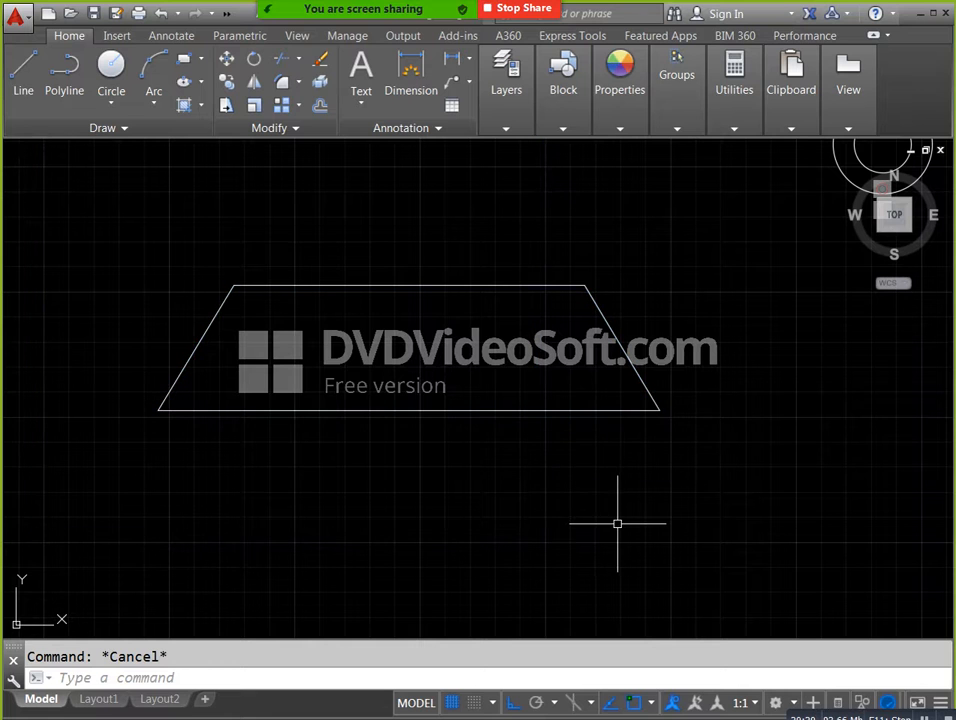
Switch the block's visibility state to "top view air terminal" and back to "side view air terminal".
{"action": "scroll", "coordinate": [618, 522], "scroll_direction": "down", "scroll_amount": 1}
{"action": "left_click", "coordinate": [615, 403]}
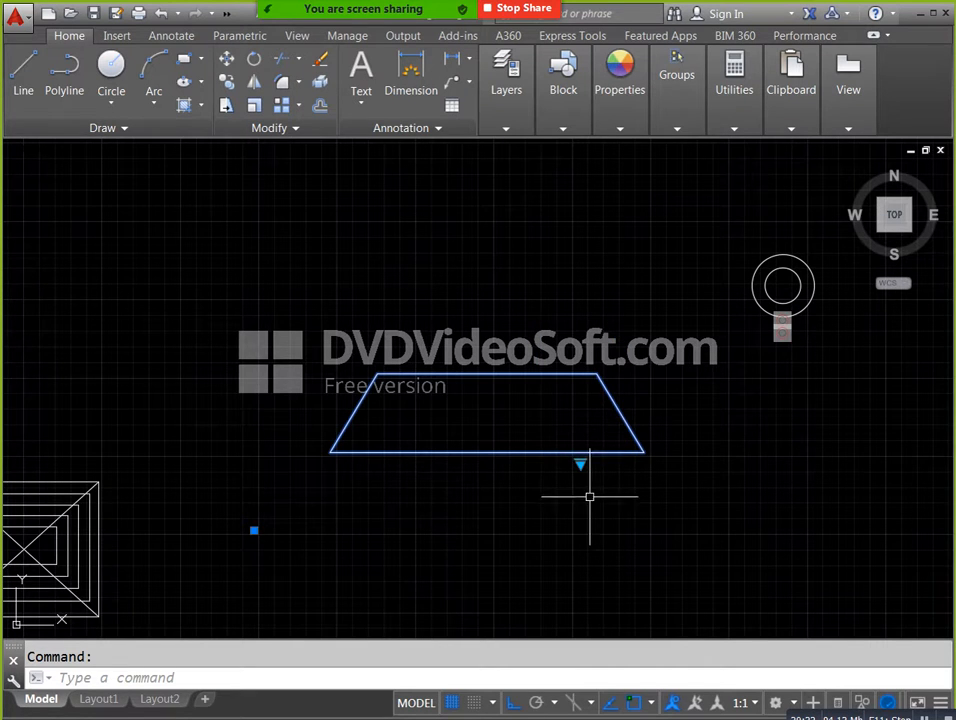
{"action": "left_click", "coordinate": [580, 463]}
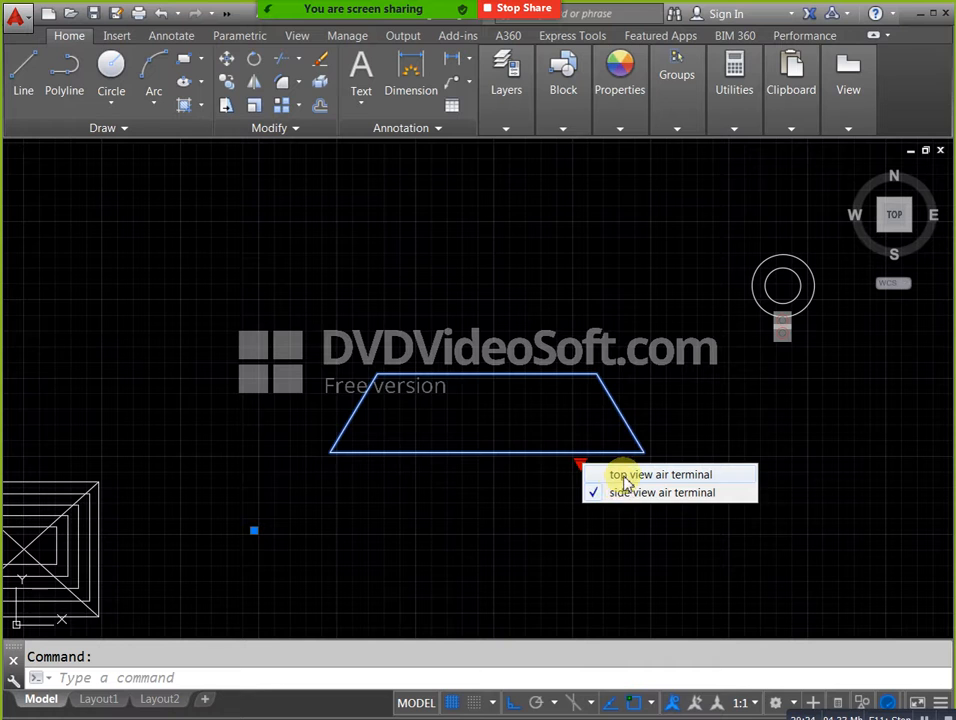
{"action": "left_click", "coordinate": [620, 477]}
{"action": "left_click", "coordinate": [580, 464]}
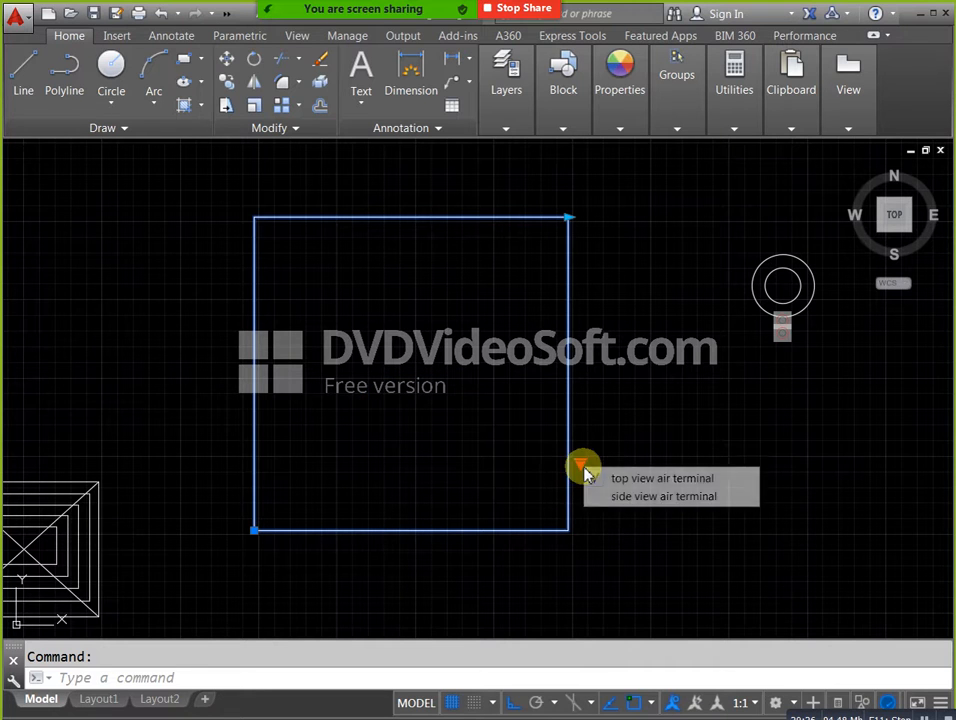
{"action": "left_click", "coordinate": [604, 498]}
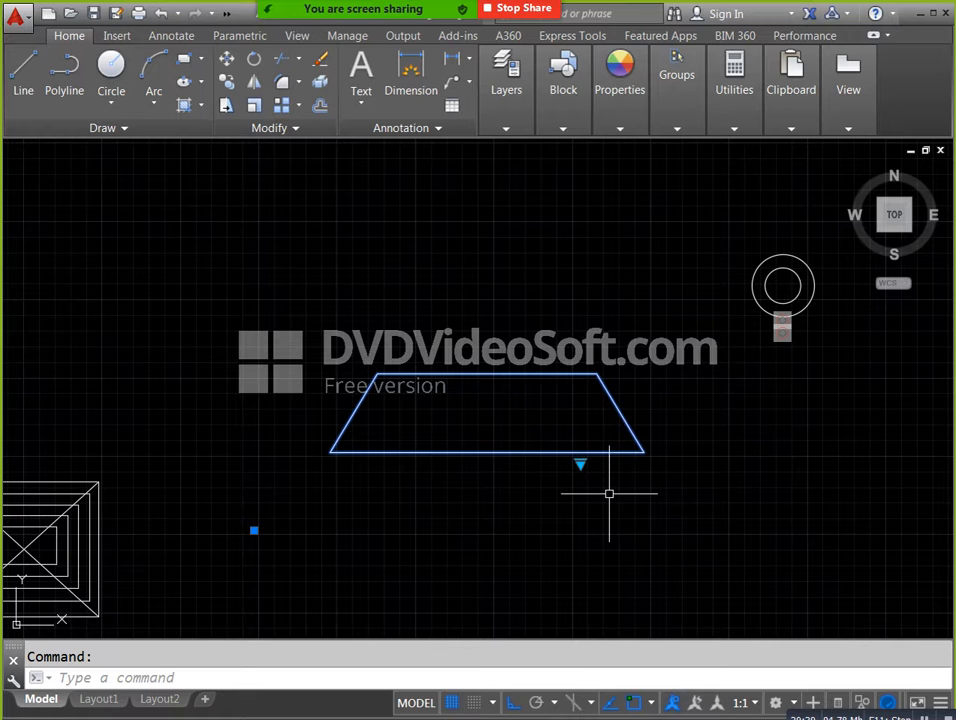
{"action": "key", "text": "Escape"}
{"action": "scroll", "coordinate": [590, 470], "scroll_direction": "down", "scroll_amount": 3}
{"action": "scroll", "coordinate": [530, 410], "scroll_direction": "down", "scroll_amount": 1}
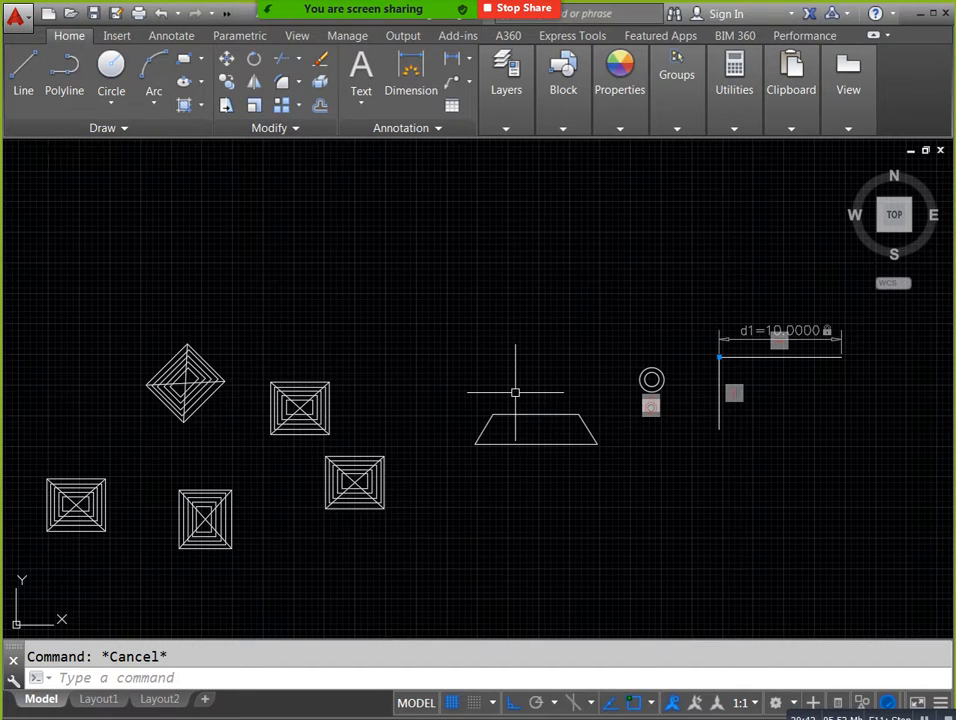
{"action": "key", "text": "ctrl+3"}
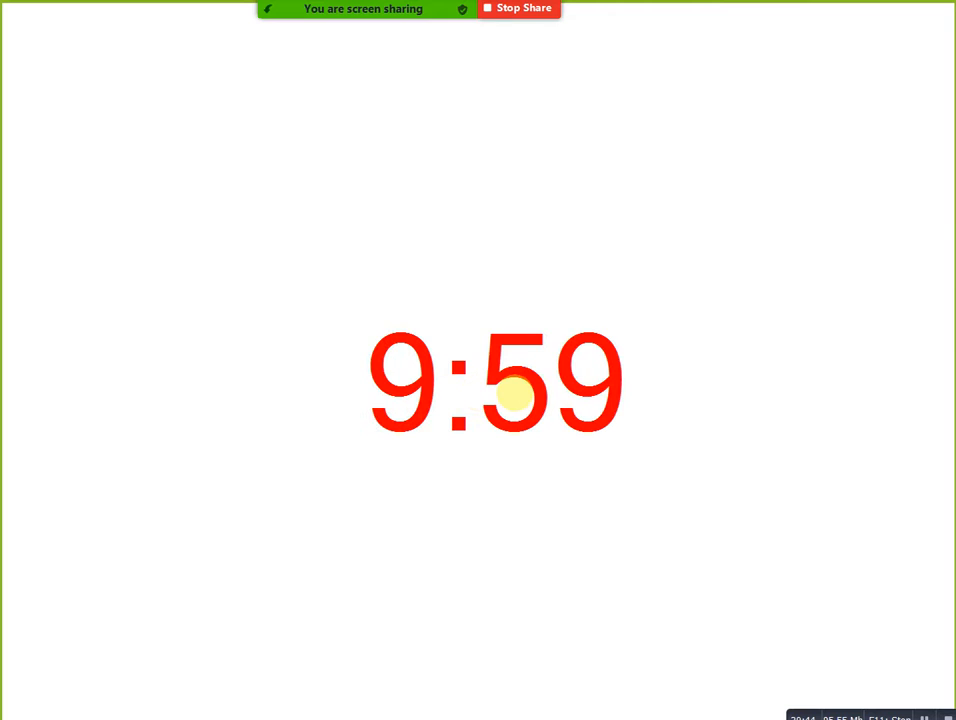
{"action": "key", "text": "Escape"}
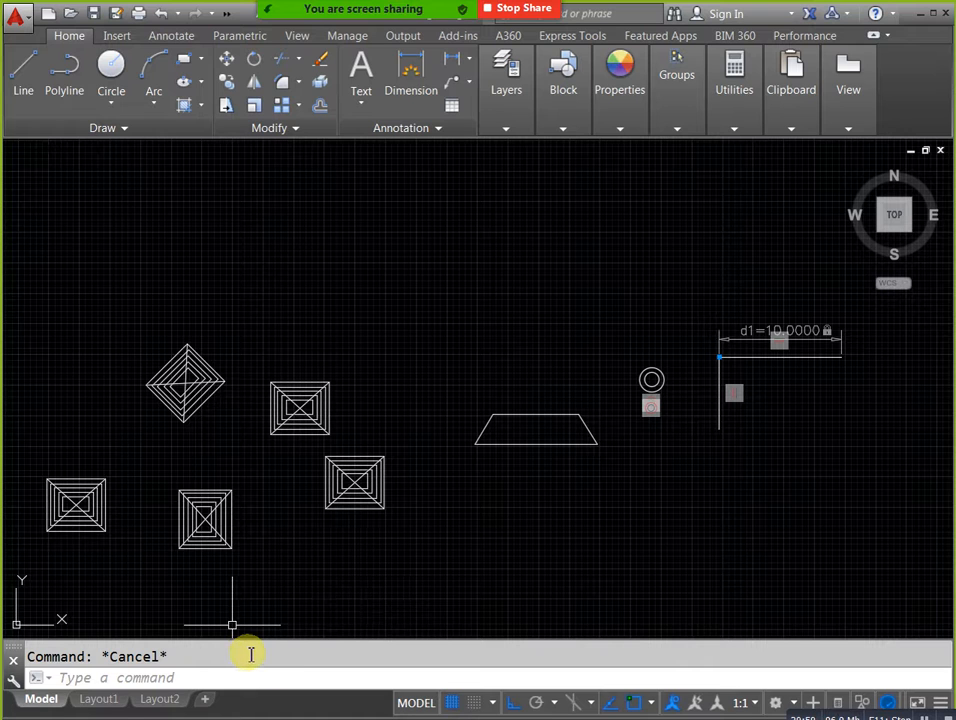
Open the tool palettes and dismiss the meeting time limit notice.
{"action": "type", "text": "tp"}
{"action": "key", "text": "Return"}
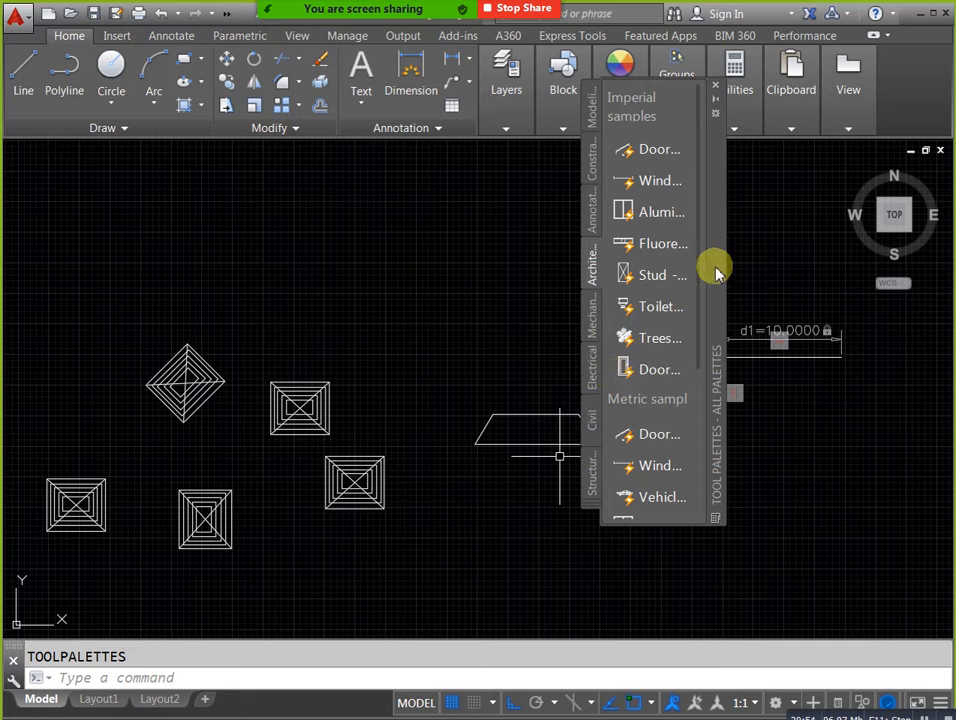
{"action": "left_click", "coordinate": [660, 367]}
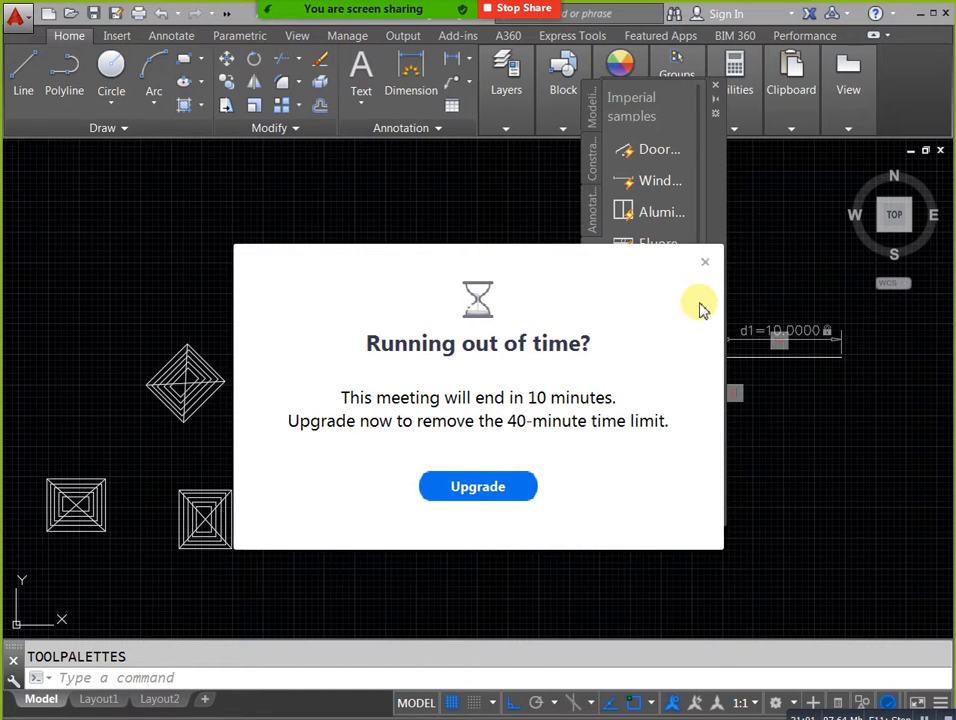
{"action": "left_click", "coordinate": [705, 262]}
Insert the first metric vehicle sample block from the architectural tool palette into the drawing.
{"action": "scroll", "coordinate": [696, 262], "scroll_direction": "down", "scroll_amount": 3}
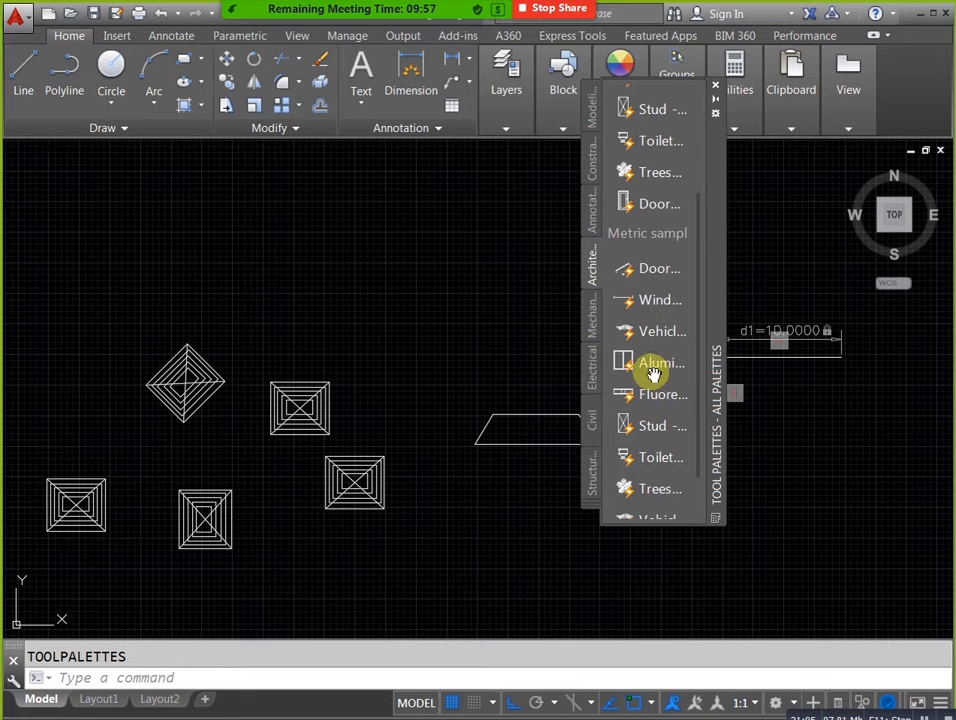
{"action": "left_click_drag", "start_coordinate": [655, 335], "coordinate": [420, 277]}
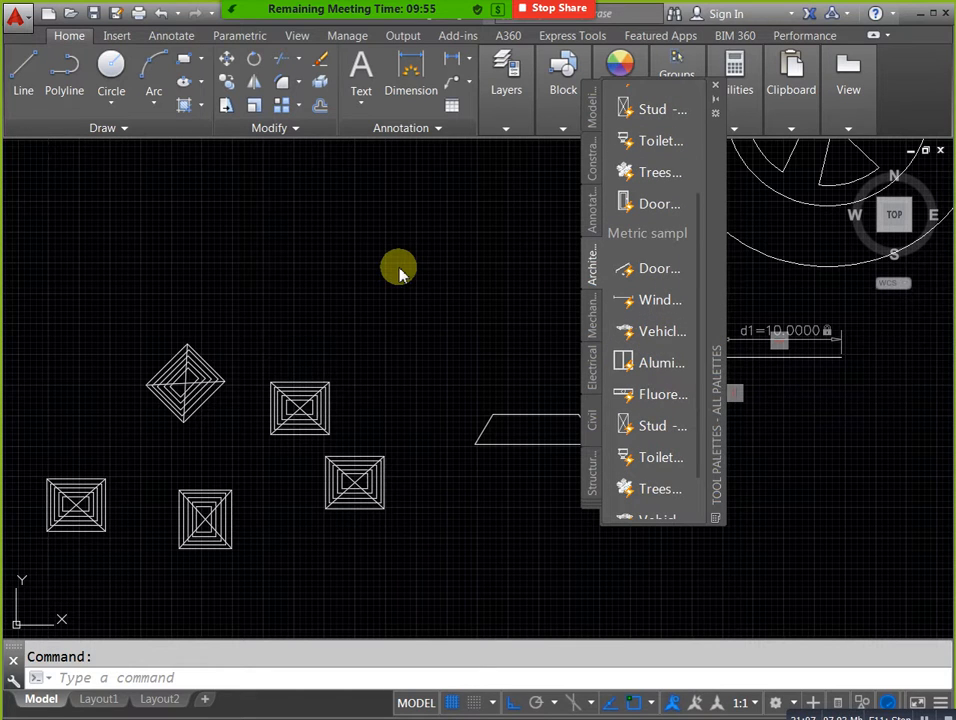
{"action": "scroll", "coordinate": [380, 290], "scroll_direction": "down", "scroll_amount": 4}
{"action": "middle_click_drag", "start_coordinate": [380, 290], "coordinate": [319, 475]}
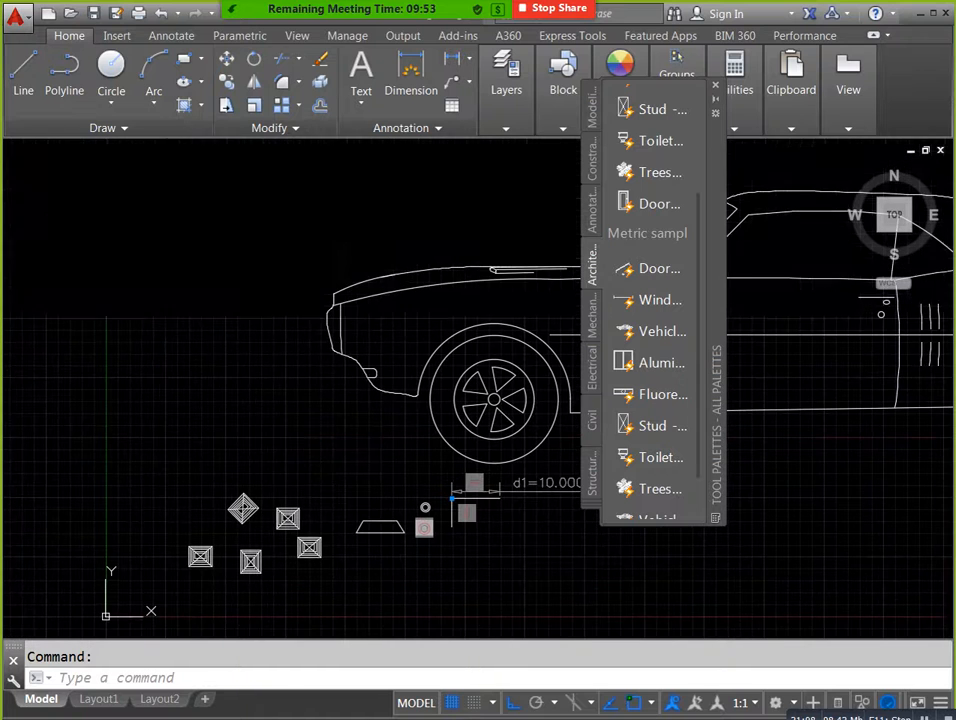
{"action": "left_click", "coordinate": [292, 335]}
{"action": "left_click", "coordinate": [342, 186]}
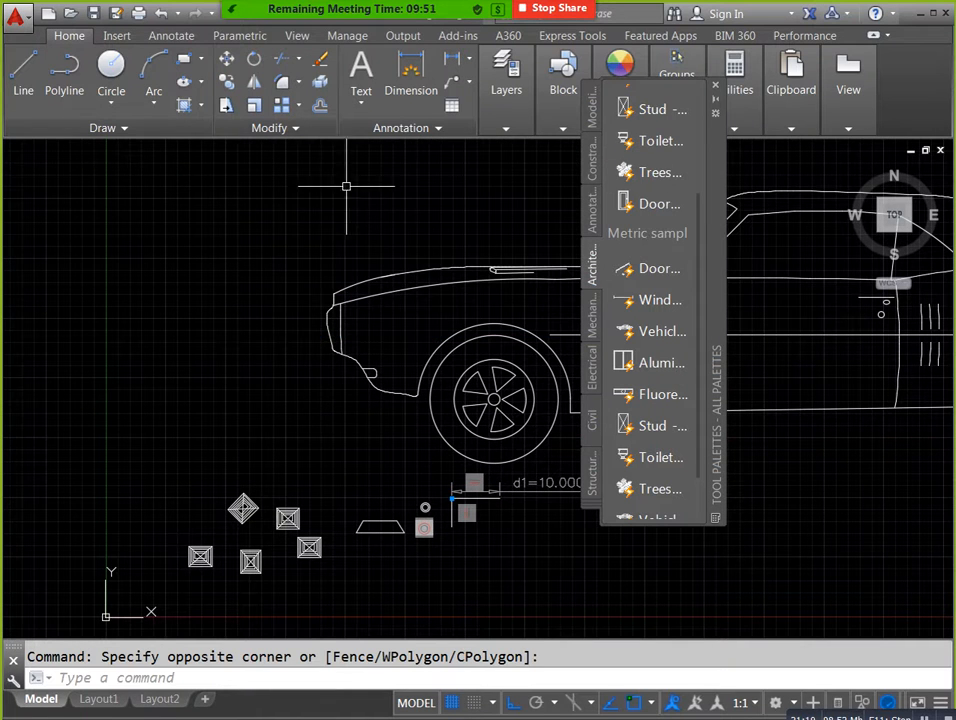
Close the tool palettes and select the inserted car block in the drawing.
{"action": "left_click", "coordinate": [716, 87]}
{"action": "scroll", "coordinate": [684, 405], "scroll_direction": "down", "scroll_amount": 4}
{"action": "middle_click_drag", "start_coordinate": [720, 414], "coordinate": [527, 389]}
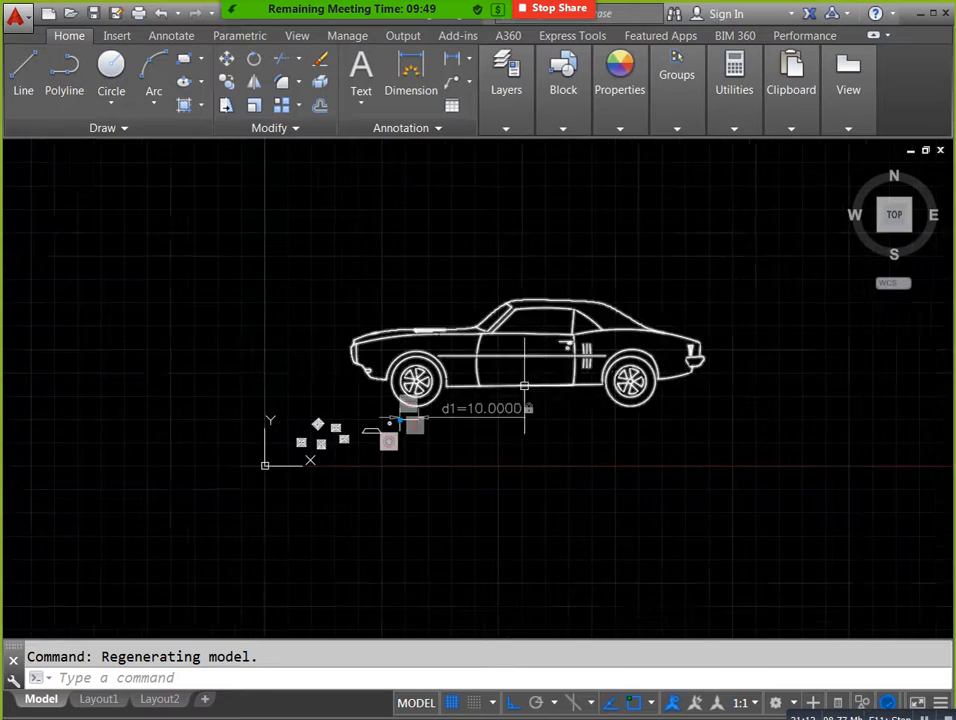
{"action": "scroll", "coordinate": [614, 422], "scroll_direction": "up", "scroll_amount": 4}
{"action": "left_click", "coordinate": [643, 384]}
{"action": "scroll", "coordinate": [590, 439], "scroll_direction": "down", "scroll_amount": 2}
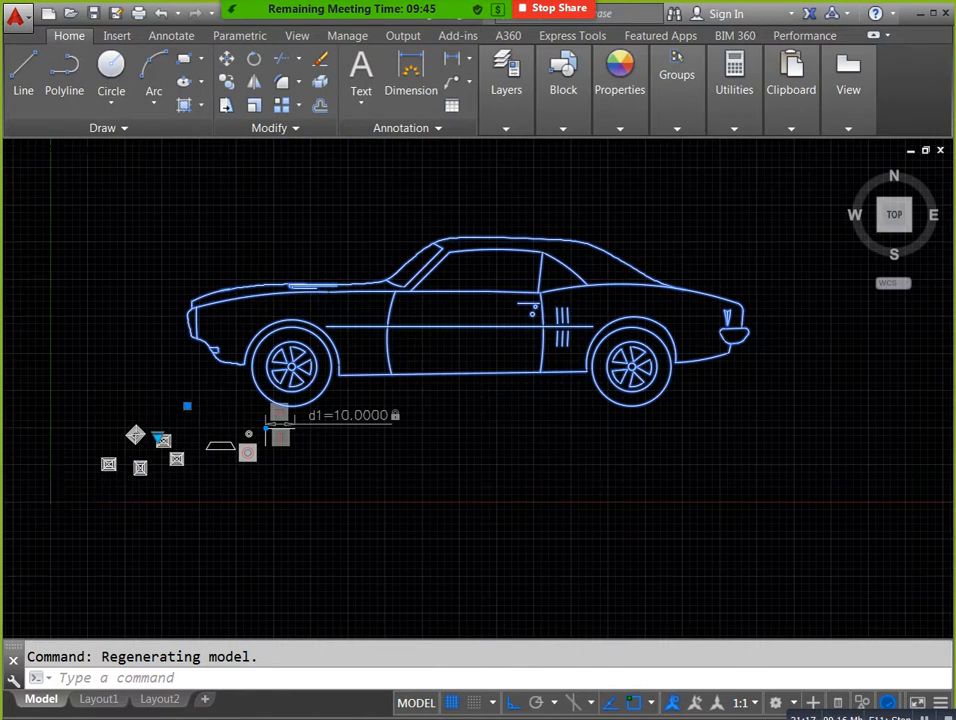
Switch the selected car block's visibility state to Sports Car (Top) and then to Sports Car (Rear).
{"action": "scroll", "coordinate": [157, 413], "scroll_direction": "up", "scroll_amount": 2}
{"action": "middle_click_drag", "start_coordinate": [154, 481], "coordinate": [219, 454]}
{"action": "scroll", "coordinate": [219, 453], "scroll_direction": "up", "scroll_amount": 3}
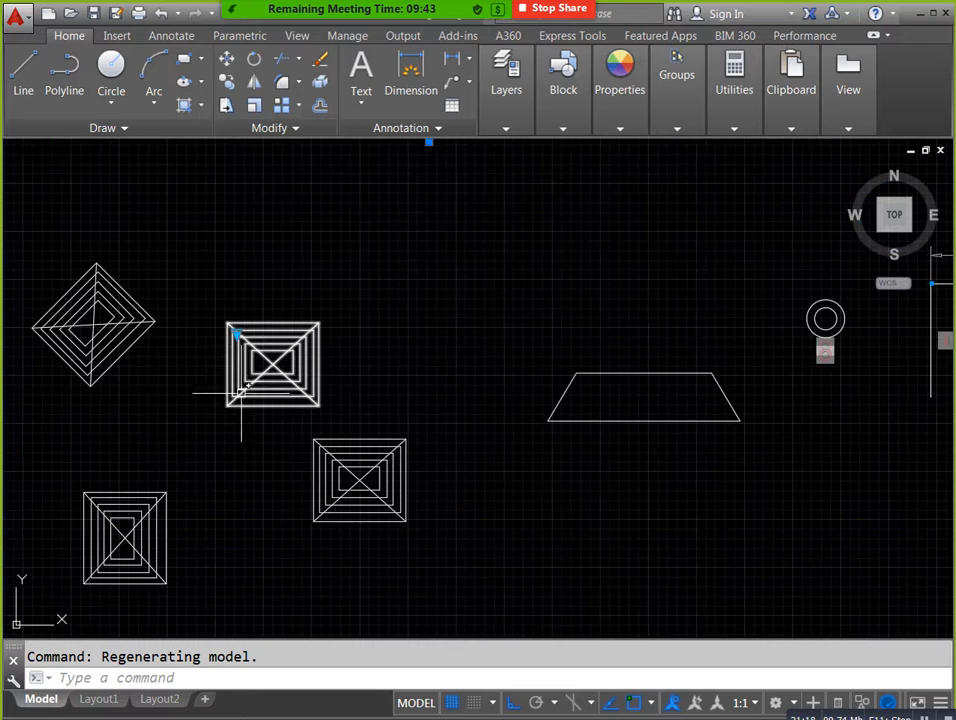
{"action": "left_click", "coordinate": [235, 334]}
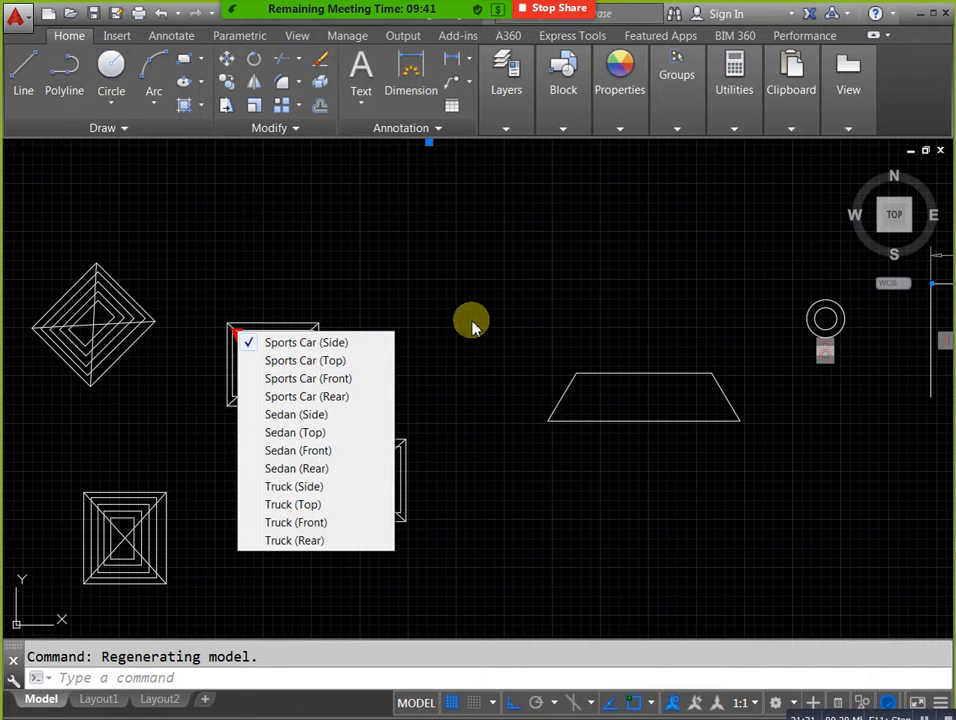
{"action": "left_click", "coordinate": [340, 360]}
{"action": "scroll", "coordinate": [430, 325], "scroll_direction": "down", "scroll_amount": 6}
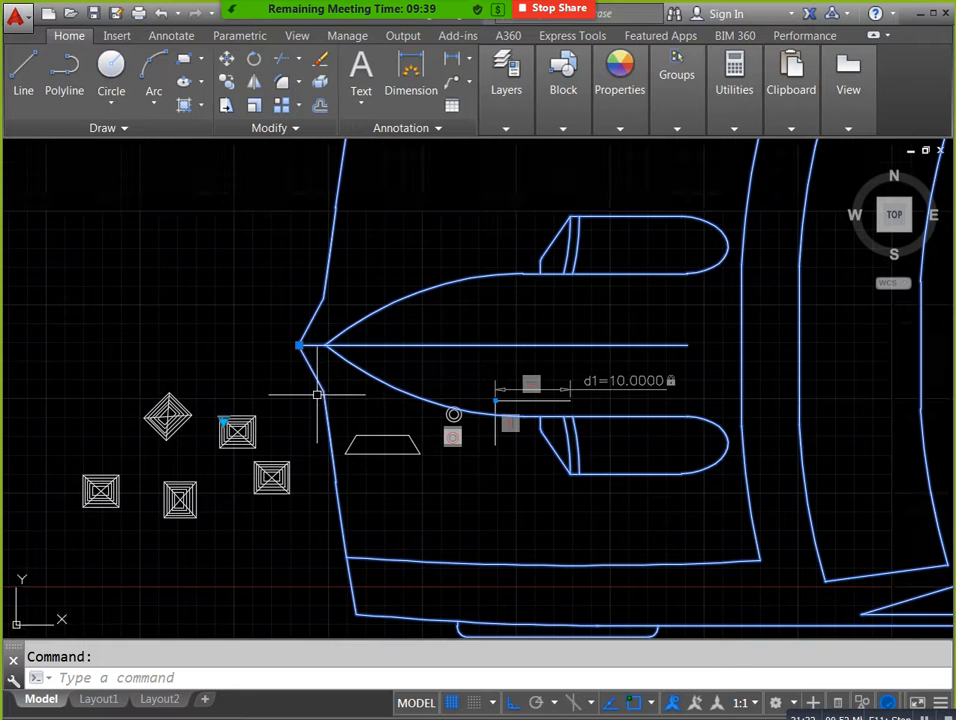
{"action": "left_click", "coordinate": [261, 411]}
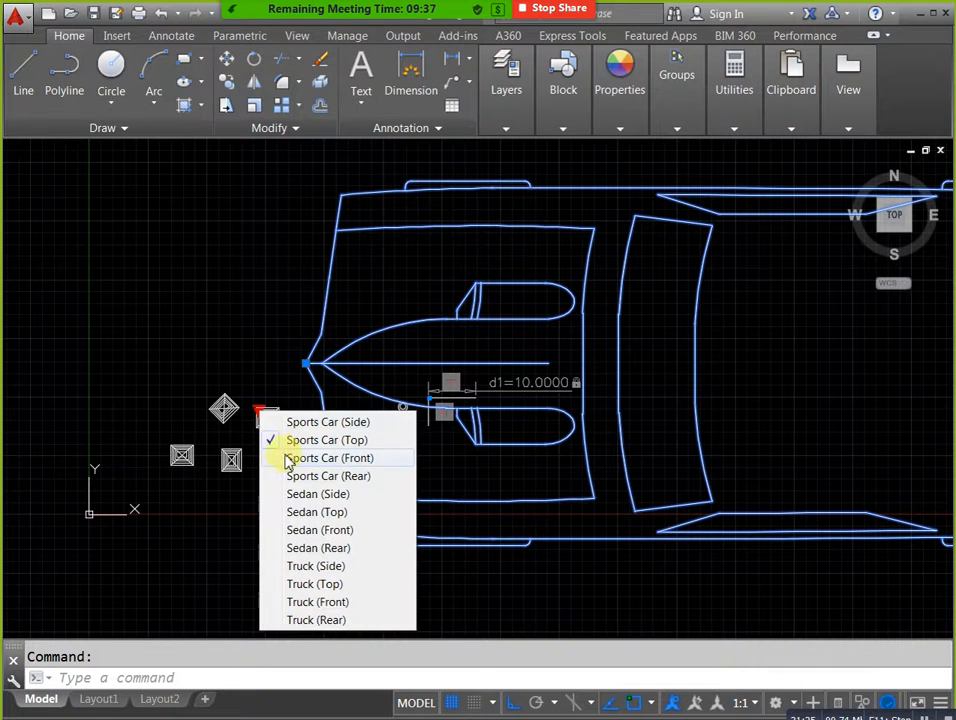
{"action": "left_click", "coordinate": [292, 476]}
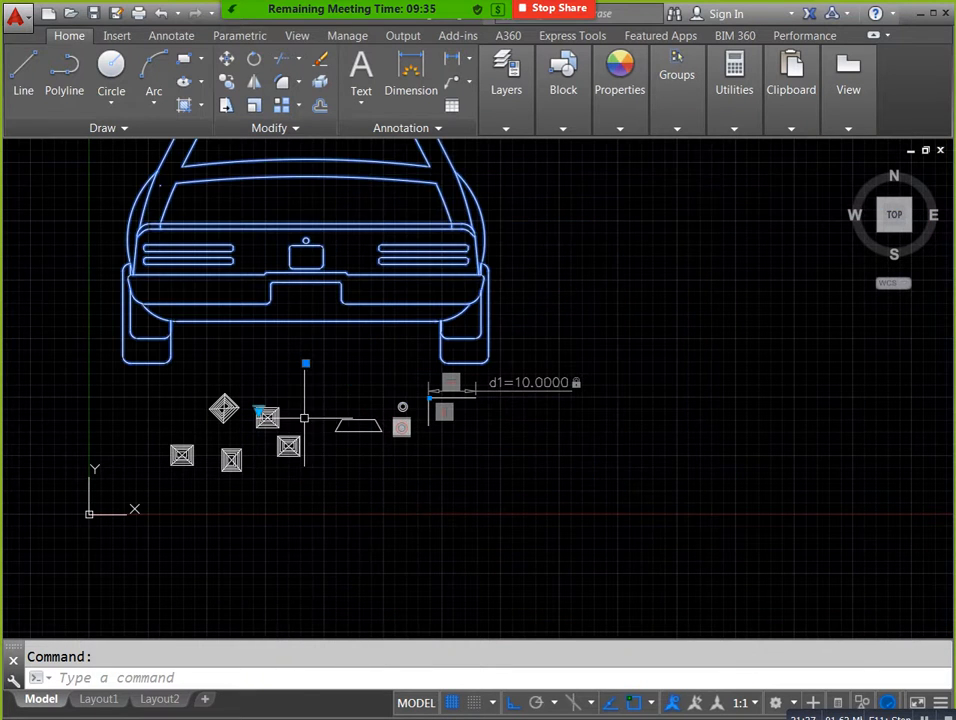
Set the car block's visibility state to Sedan (Side) and deselect the block.
{"action": "left_click", "coordinate": [261, 411]}
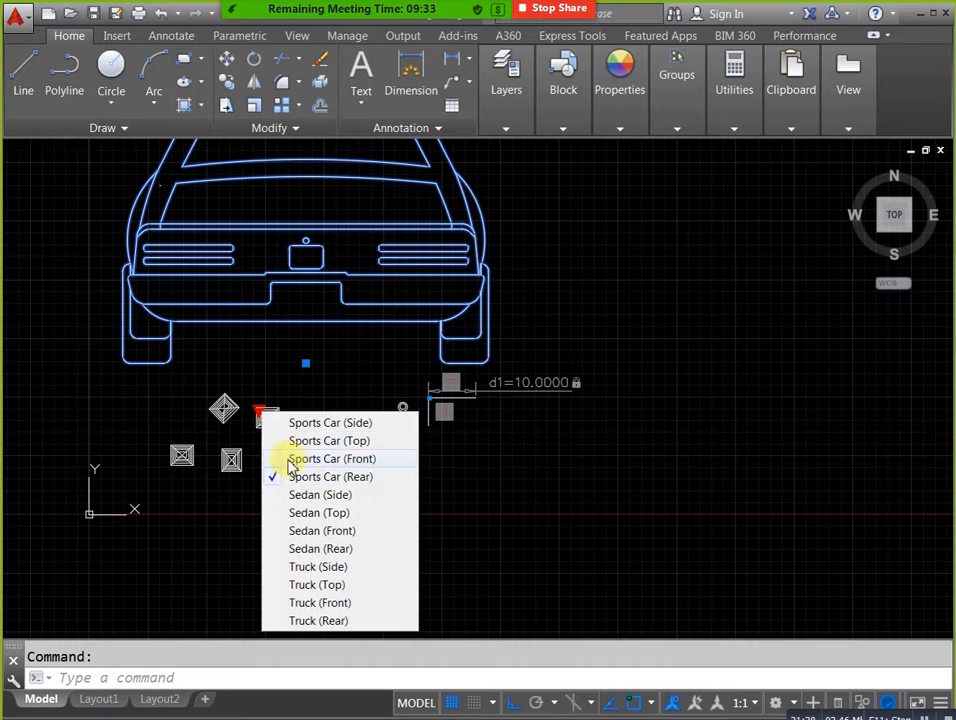
{"action": "left_click", "coordinate": [292, 491]}
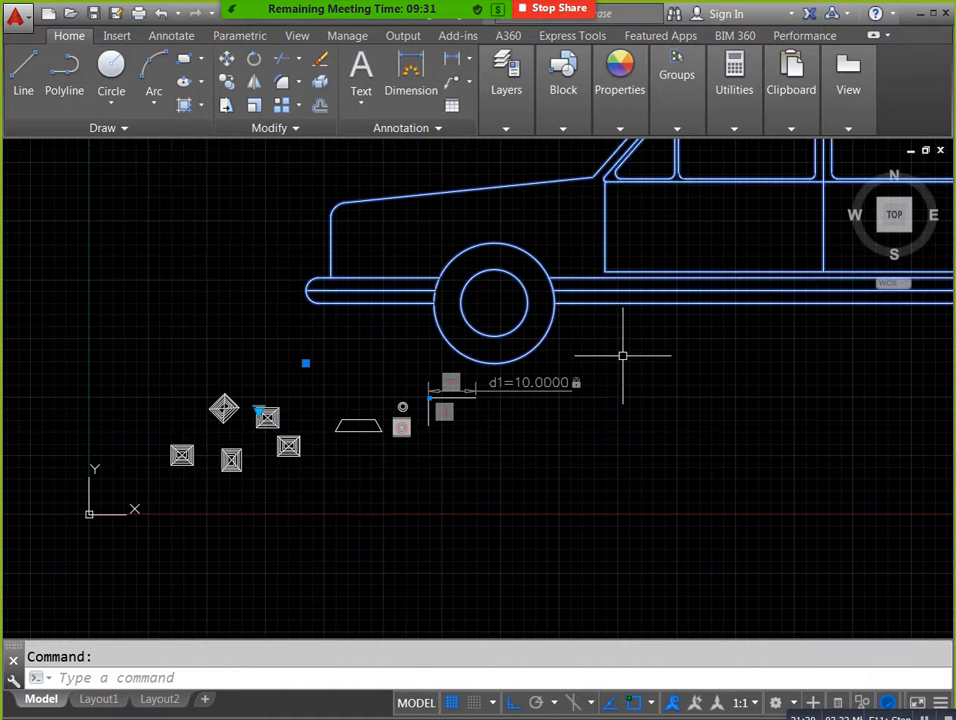
{"action": "key", "text": "Escape"}
Examine the square air terminal blocks up close, and compare them with the whole sedan block.
{"action": "scroll", "coordinate": [358, 452], "scroll_direction": "up", "scroll_amount": 4}
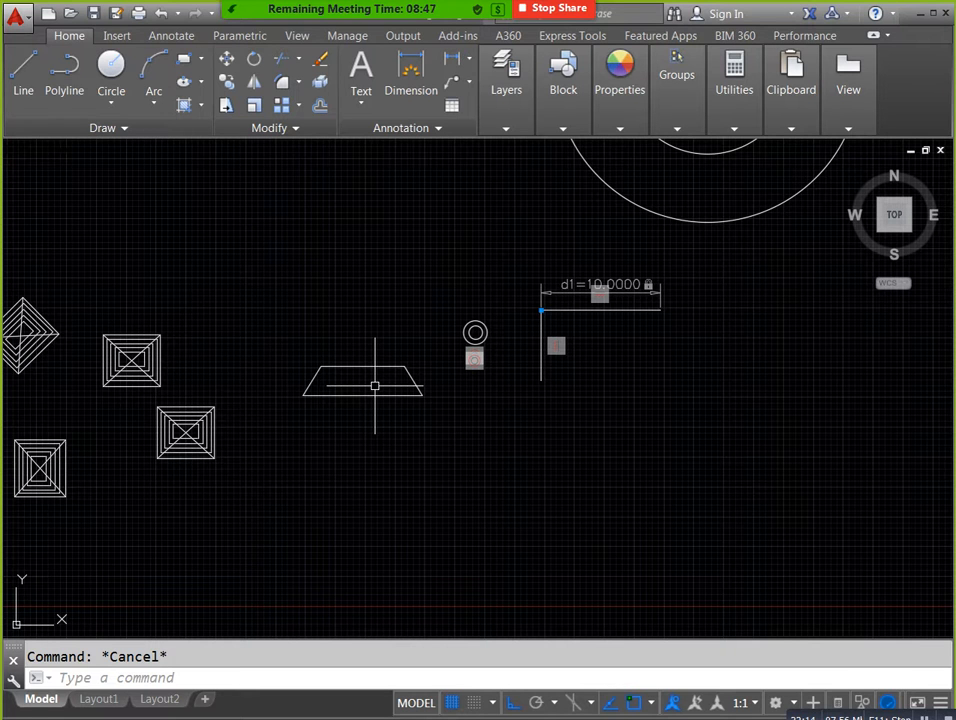
{"action": "mouse_move", "coordinate": [124, 516]}
{"action": "middle_mouse_down"}
{"action": "mouse_move", "coordinate": [320, 550]}
{"action": "mouse_move", "coordinate": [422, 527]}
{"action": "middle_mouse_up"}
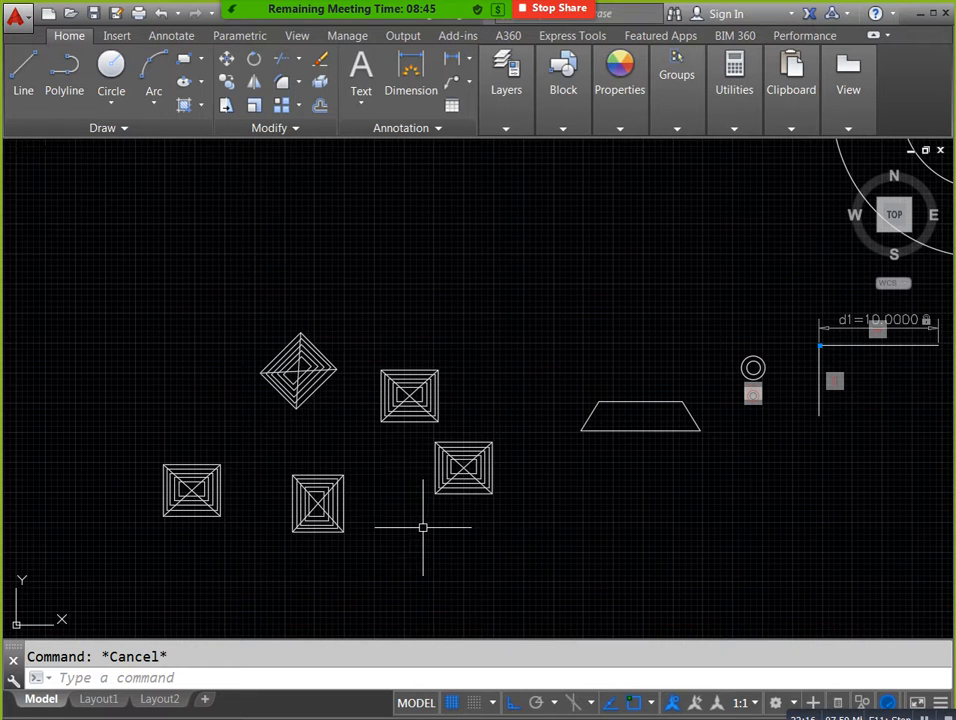
{"action": "scroll", "coordinate": [553, 393], "scroll_direction": "down", "scroll_amount": 2}
{"action": "middle_click_drag", "start_coordinate": [566, 378], "coordinate": [367, 401]}
{"action": "scroll", "coordinate": [374, 388], "scroll_direction": "down", "scroll_amount": 2}
{"action": "middle_click_drag", "start_coordinate": [591, 406], "coordinate": [489, 467]}
{"action": "scroll", "coordinate": [497, 446], "scroll_direction": "down", "scroll_amount": 2}
{"action": "middle_click_drag", "start_coordinate": [698, 451], "coordinate": [566, 446]}
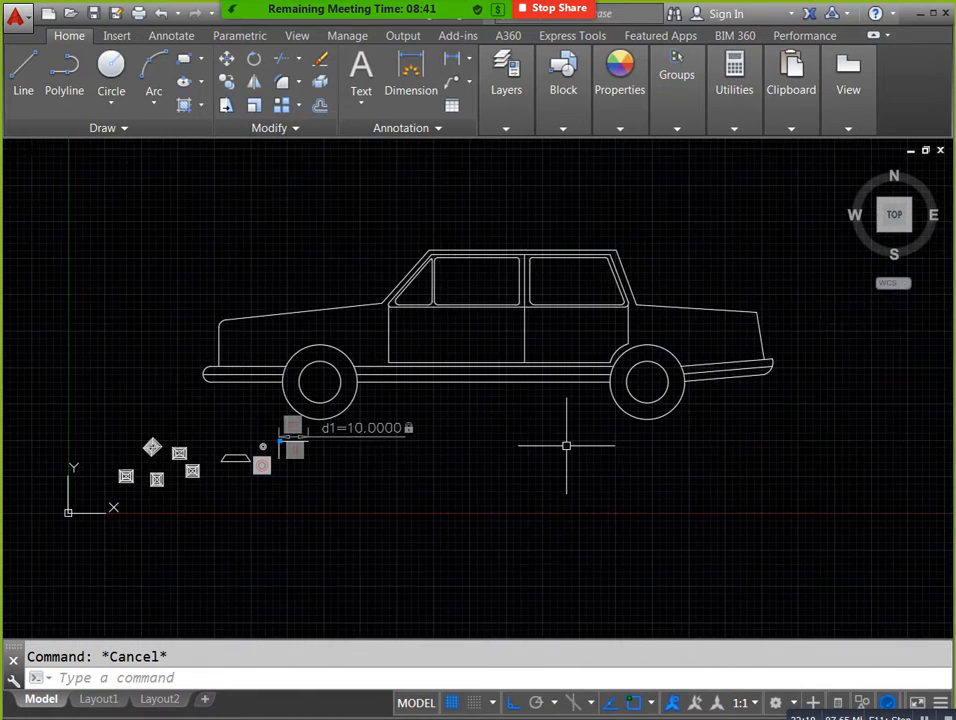
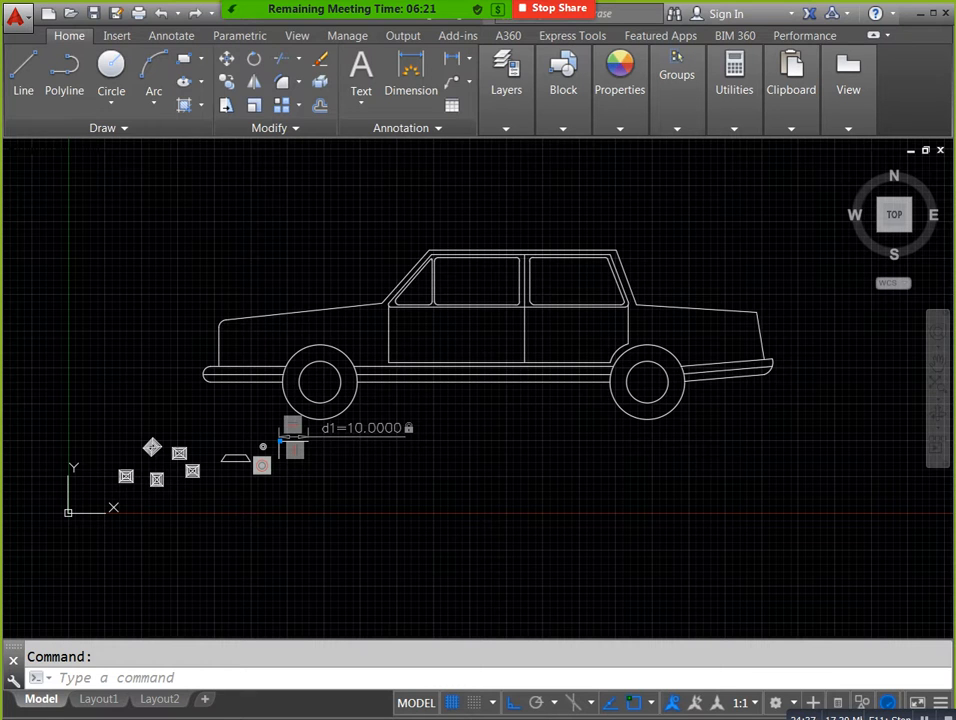
Open DesignCenter and browse from its home folder through en-us to the DesignCenter folder of sample drawings.
{"action": "type", "text": "dc"}
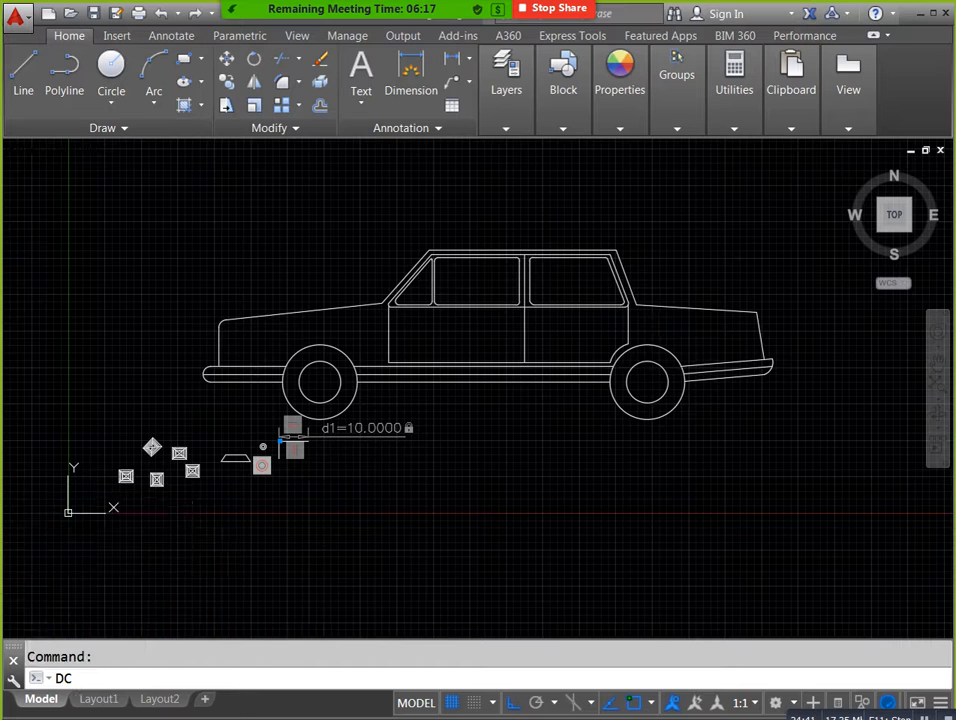
{"action": "key", "text": "Return"}
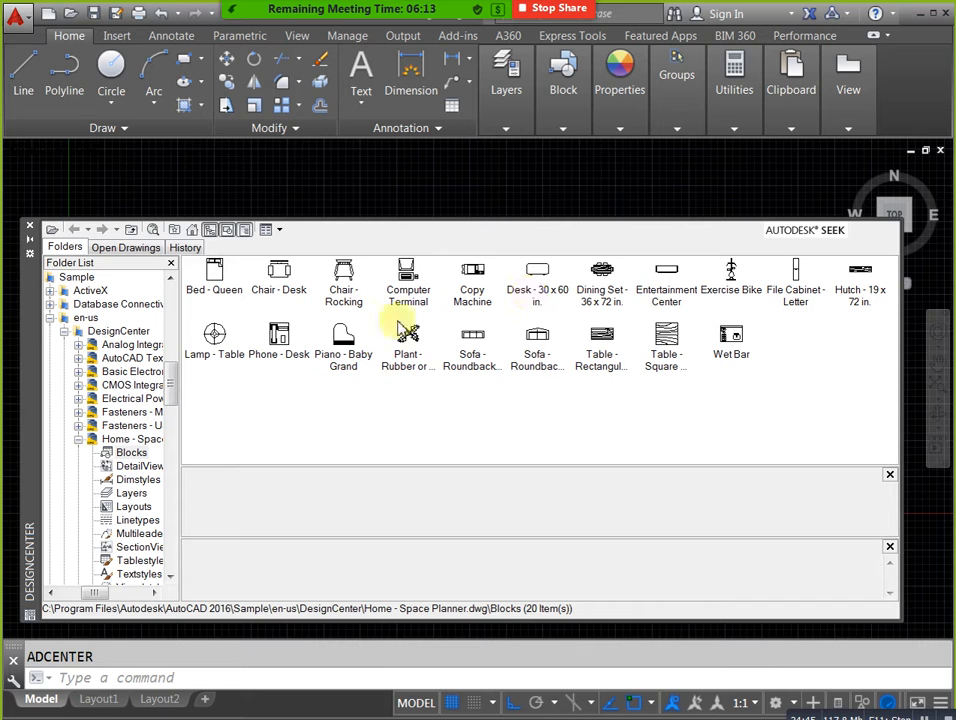
{"action": "left_click", "coordinate": [192, 236]}
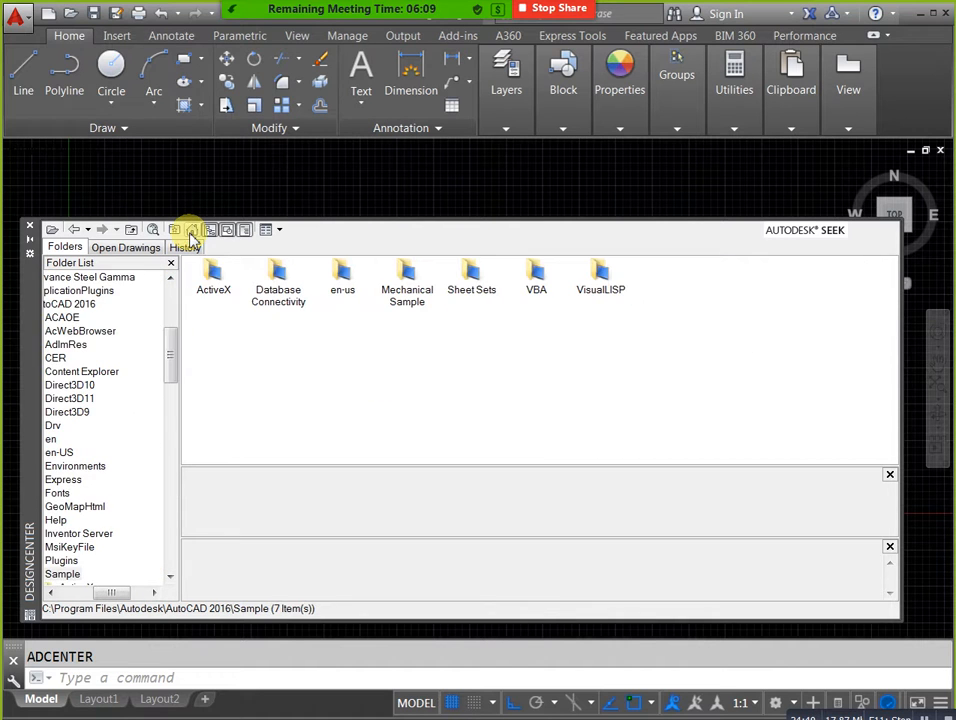
{"action": "double_click", "coordinate": [344, 286]}
{"action": "double_click", "coordinate": [218, 288]}
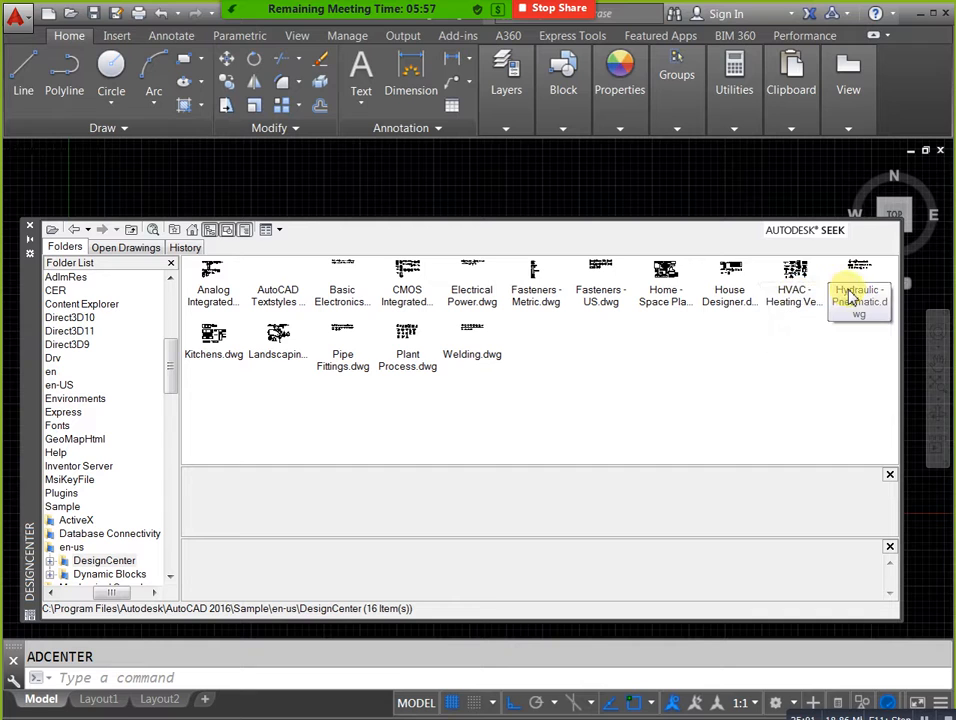
Preview the House Designer, Home - Space Planner, Fasteners - US, Fasteners - Metric and Electrical Power sample drawings.
{"action": "left_click", "coordinate": [732, 300]}
{"action": "left_click", "coordinate": [670, 302]}
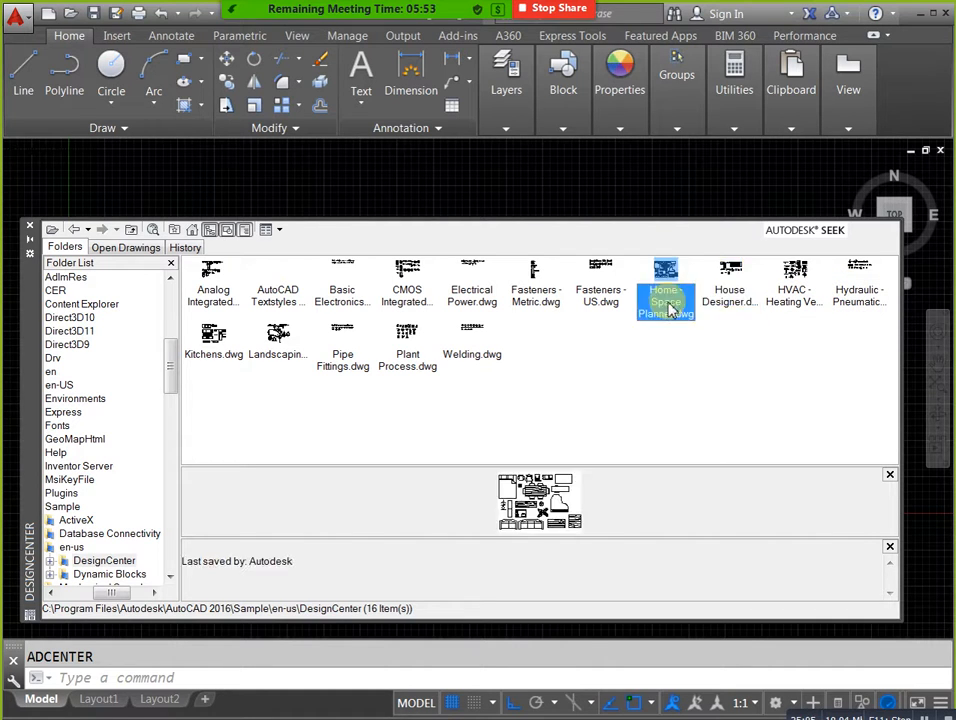
{"action": "left_click", "coordinate": [597, 302]}
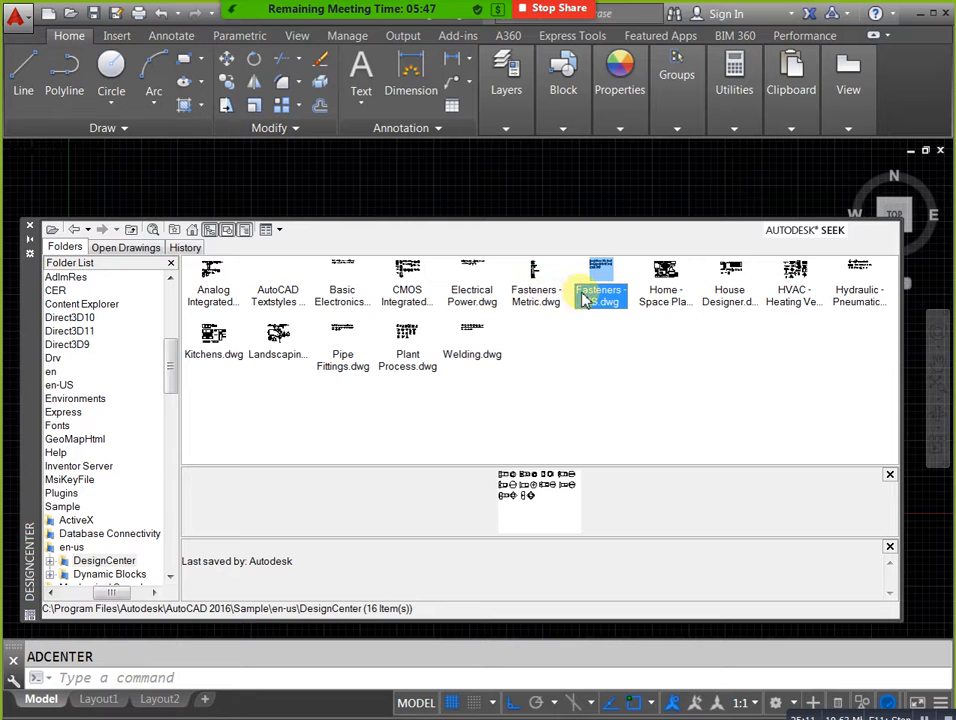
{"action": "left_click", "coordinate": [540, 295]}
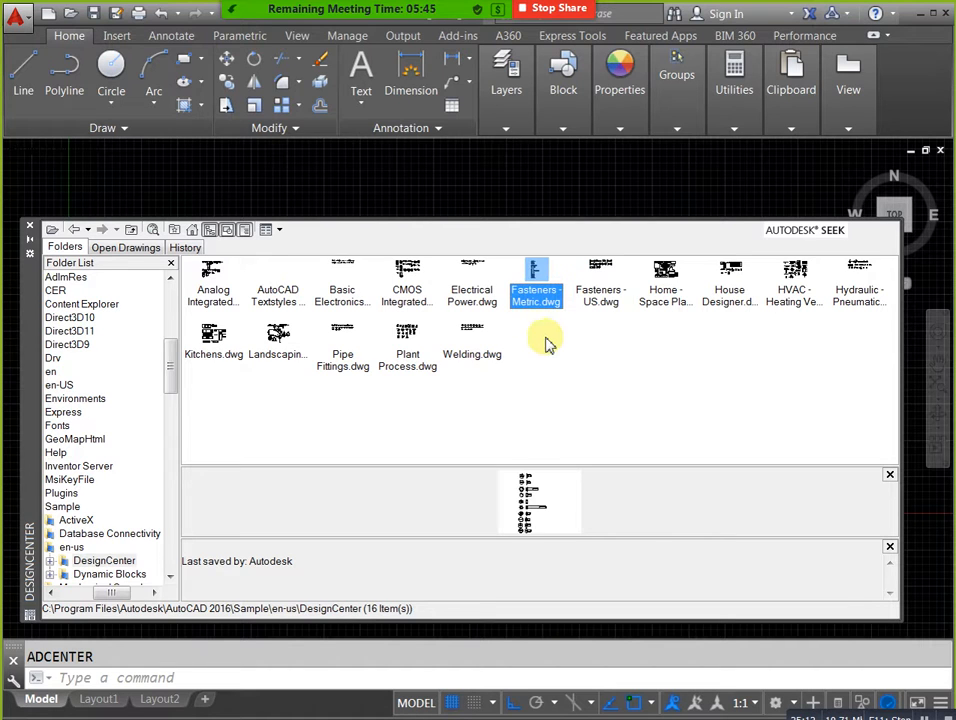
{"action": "left_click", "coordinate": [489, 301]}
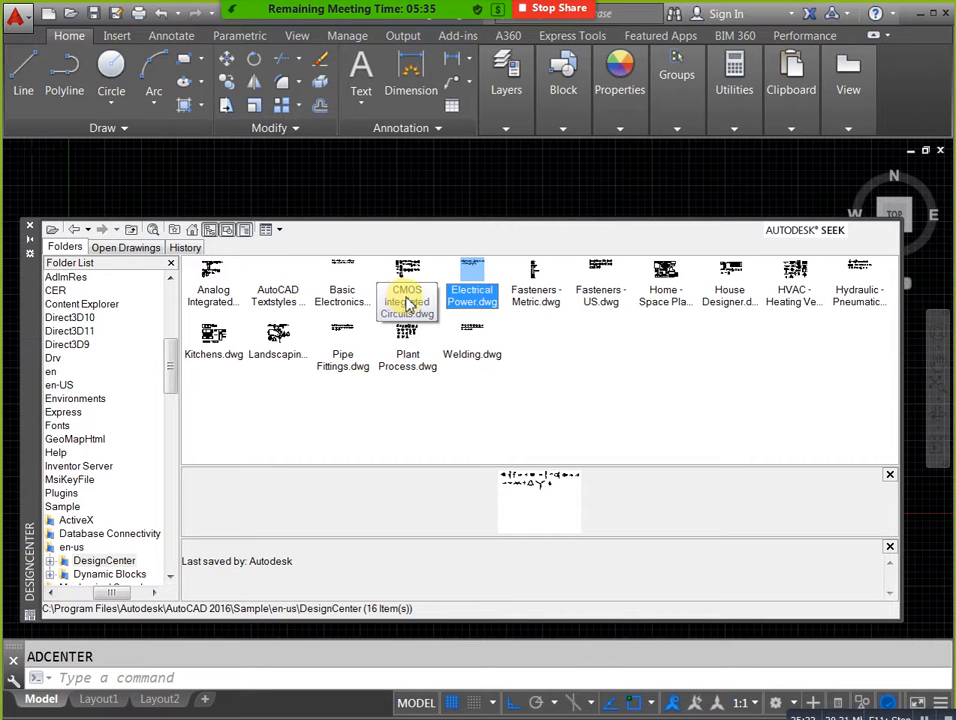
View the blocks in Basic Electronics.dwg and return to the list of sample drawings.
{"action": "double_click", "coordinate": [345, 298]}
{"action": "left_click", "coordinate": [224, 286]}
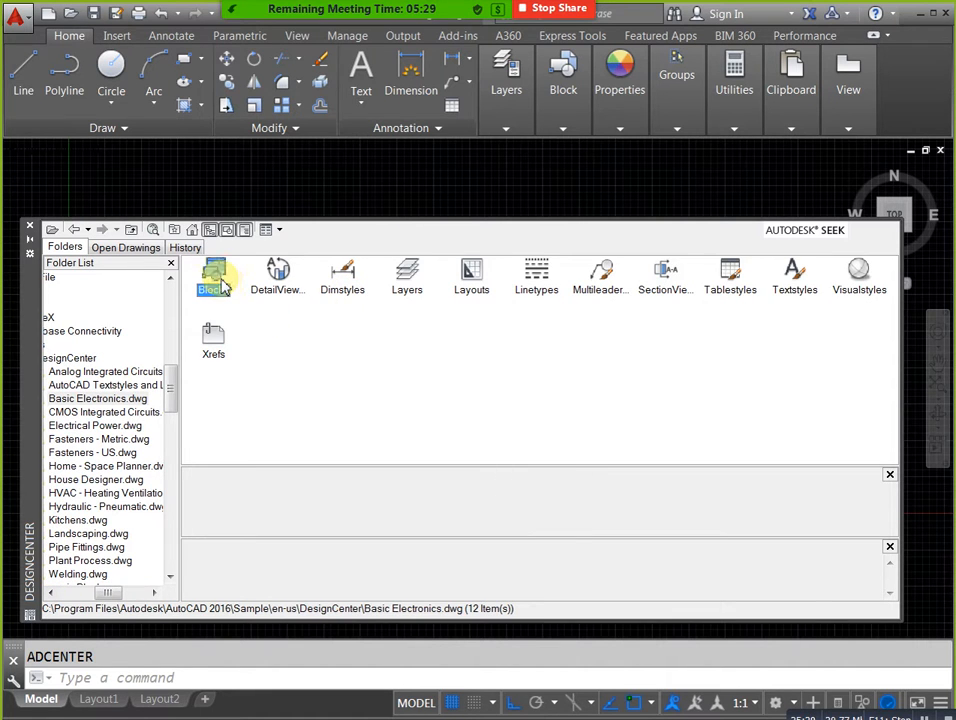
{"action": "double_click", "coordinate": [222, 284]}
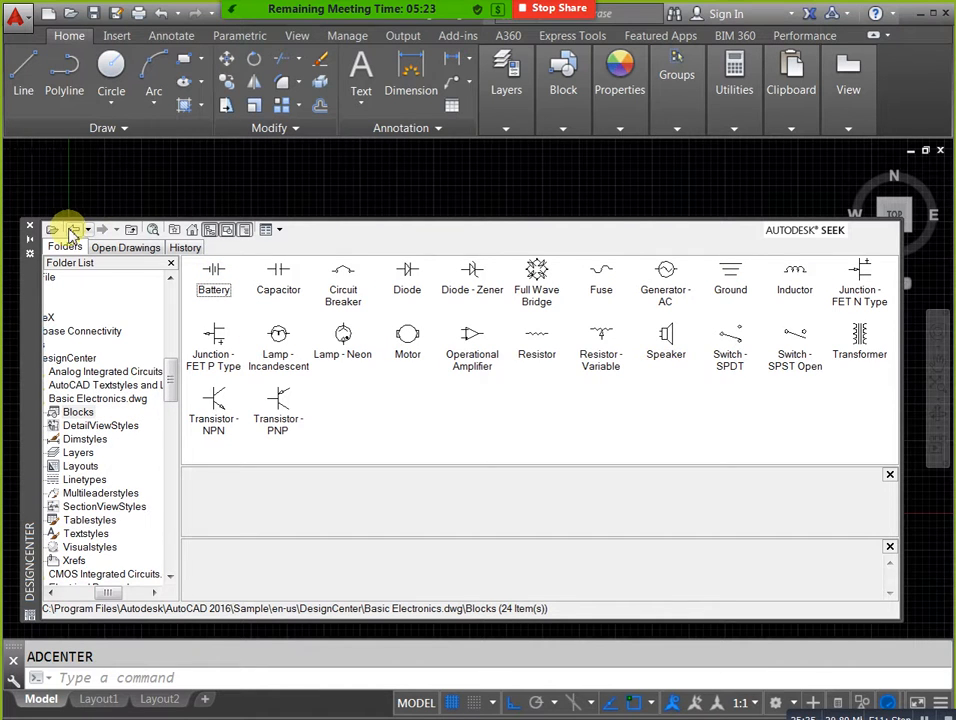
{"action": "left_click", "coordinate": [73, 230]}
{"action": "left_click", "coordinate": [73, 230]}
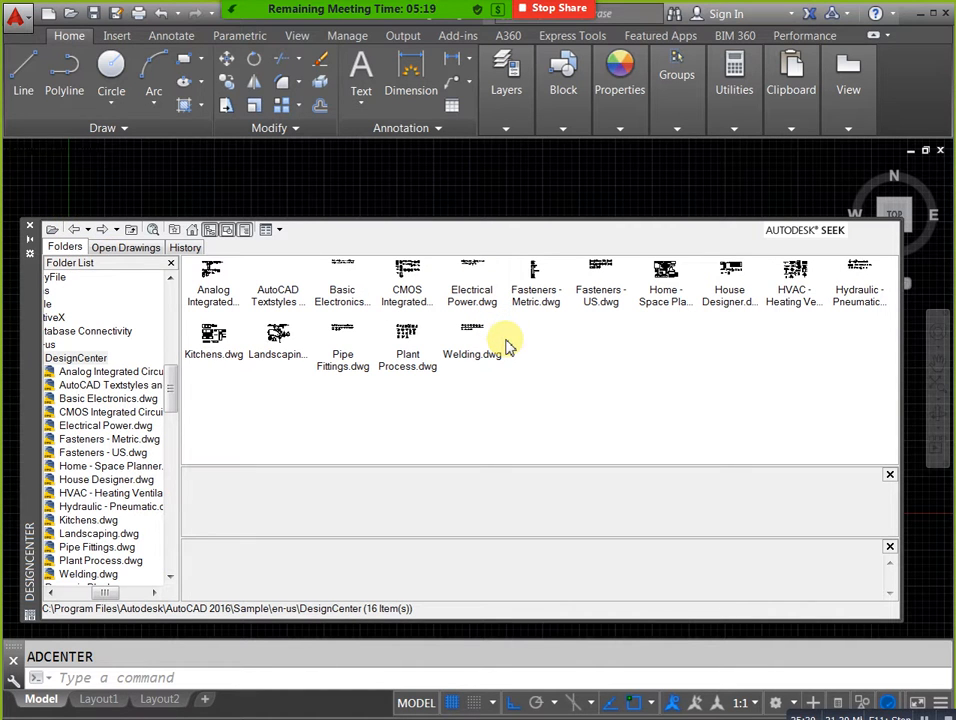
Preview range-oven, kitchen sink faucet, single sink and kitchen layout blocks in Kitchens.dwg, and return to the sample drawings.
{"action": "double_click", "coordinate": [213, 342]}
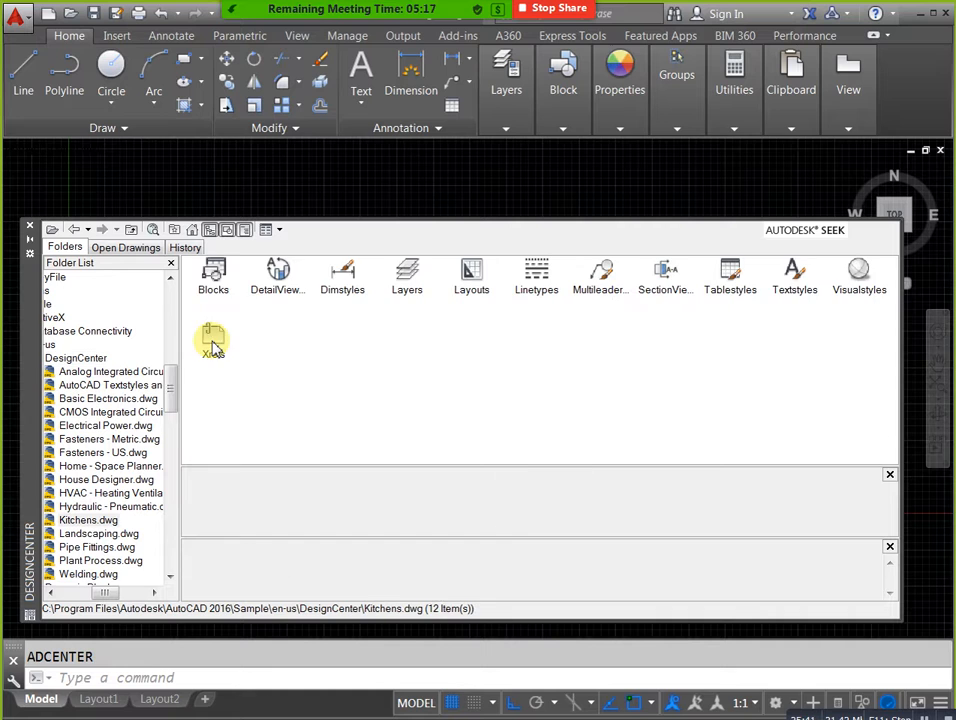
{"action": "double_click", "coordinate": [212, 272]}
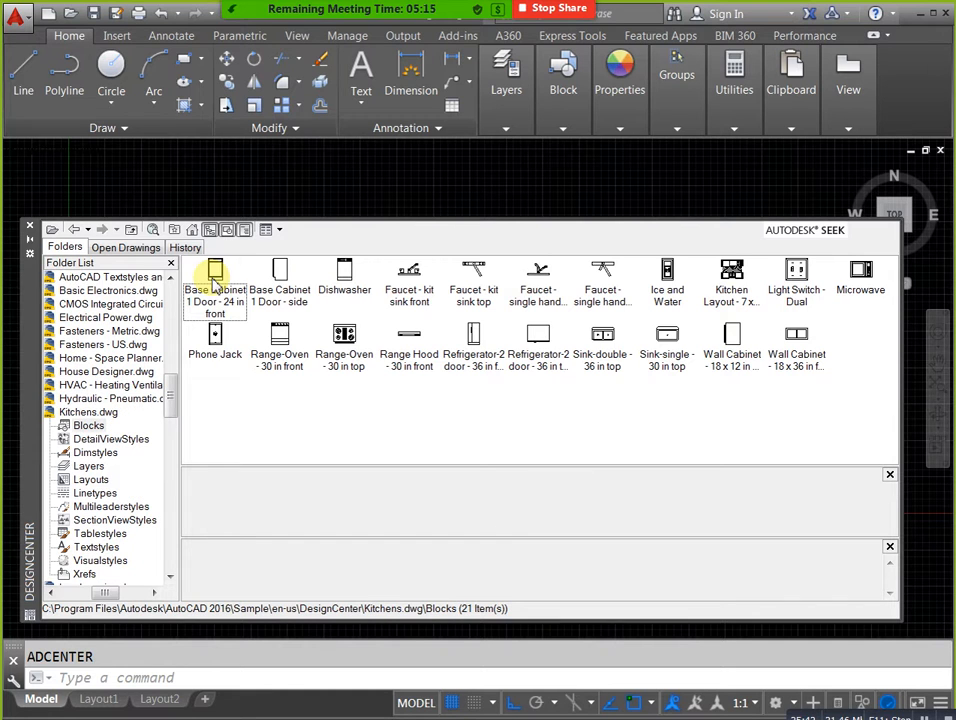
{"action": "left_click", "coordinate": [348, 355]}
{"action": "left_click", "coordinate": [406, 305]}
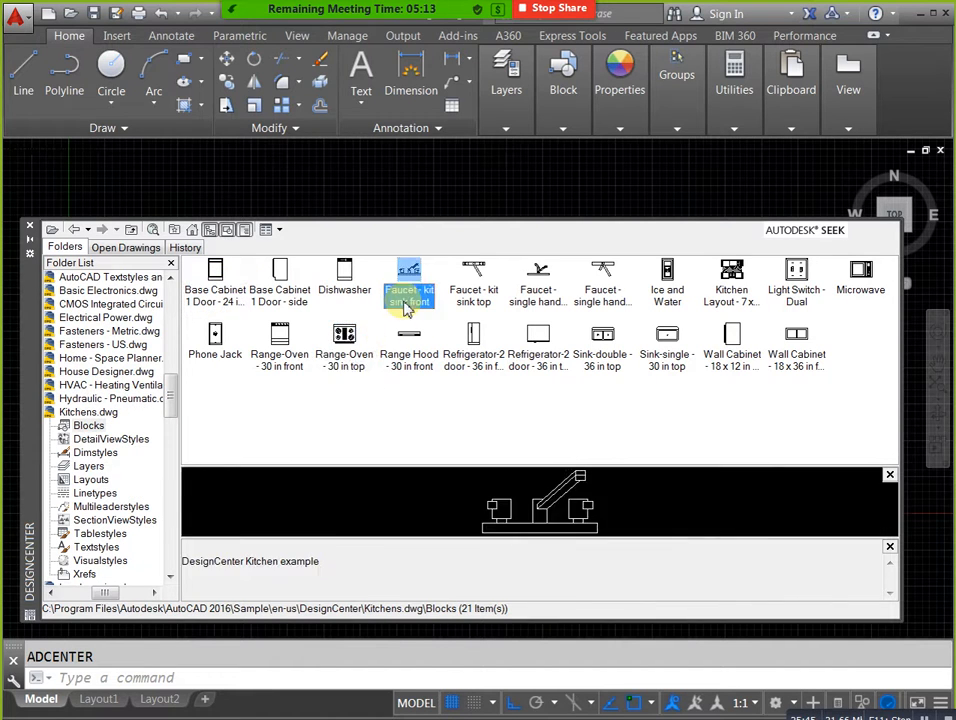
{"action": "left_click", "coordinate": [667, 360]}
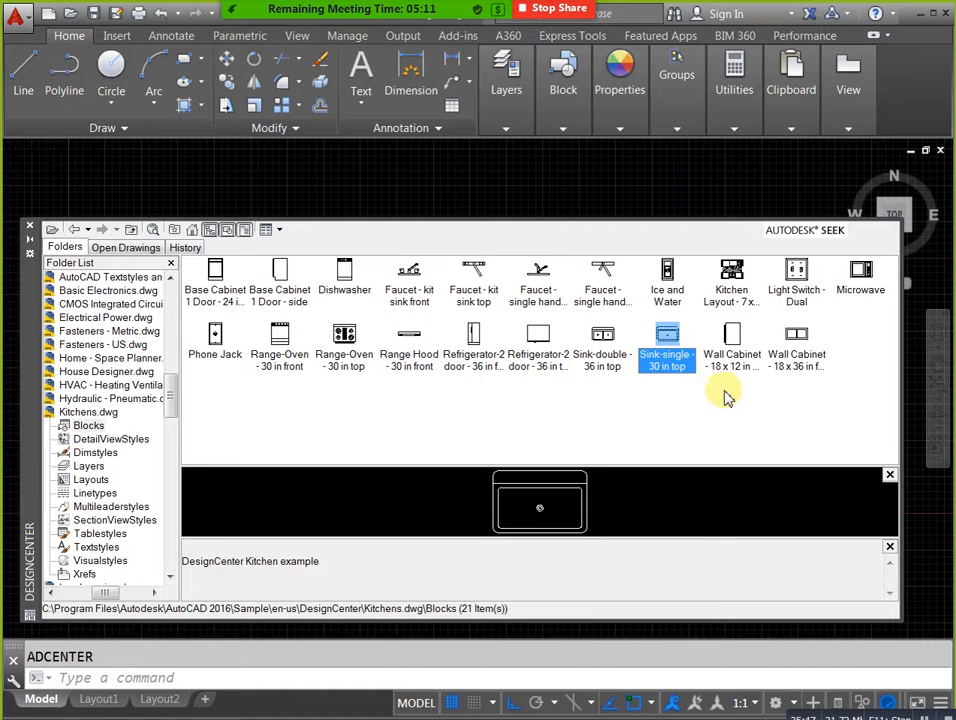
{"action": "left_click", "coordinate": [732, 290]}
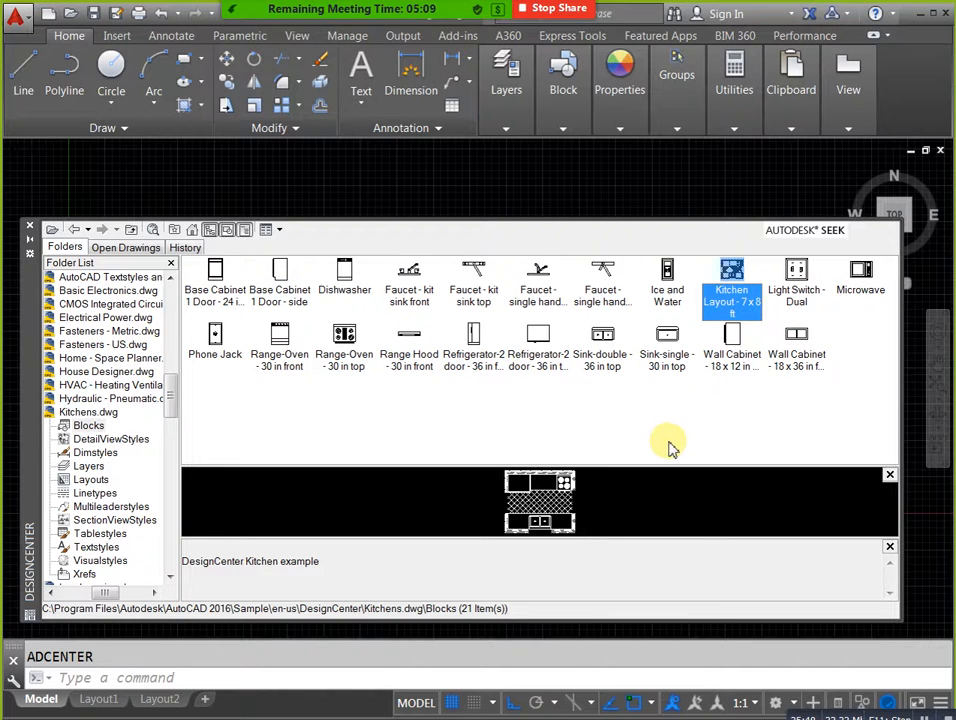
{"action": "left_click", "coordinate": [130, 234]}
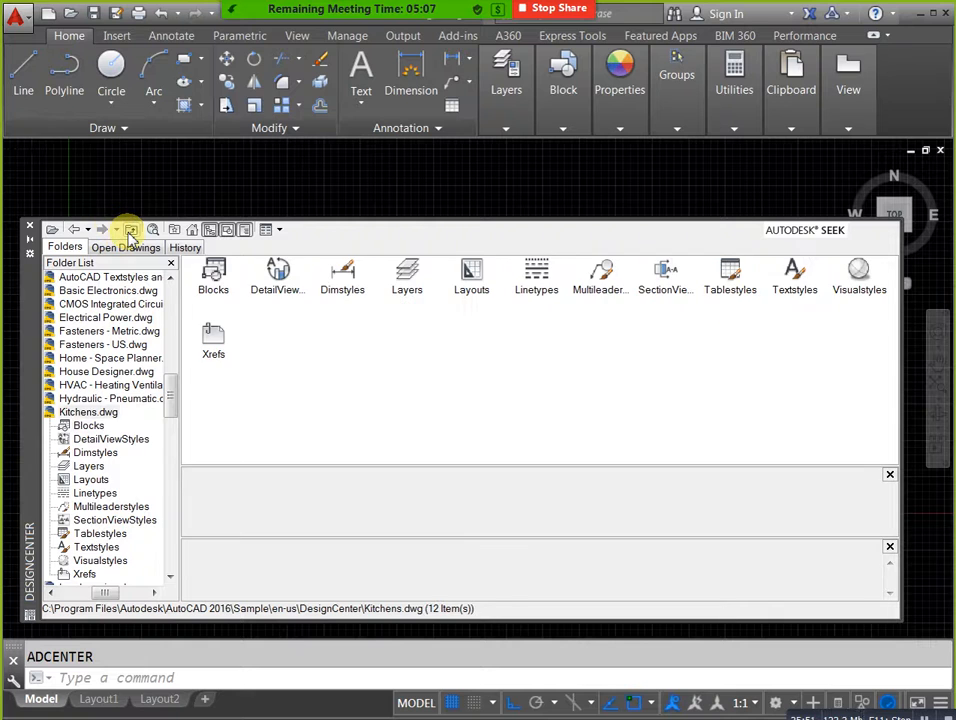
{"action": "left_click", "coordinate": [130, 232]}
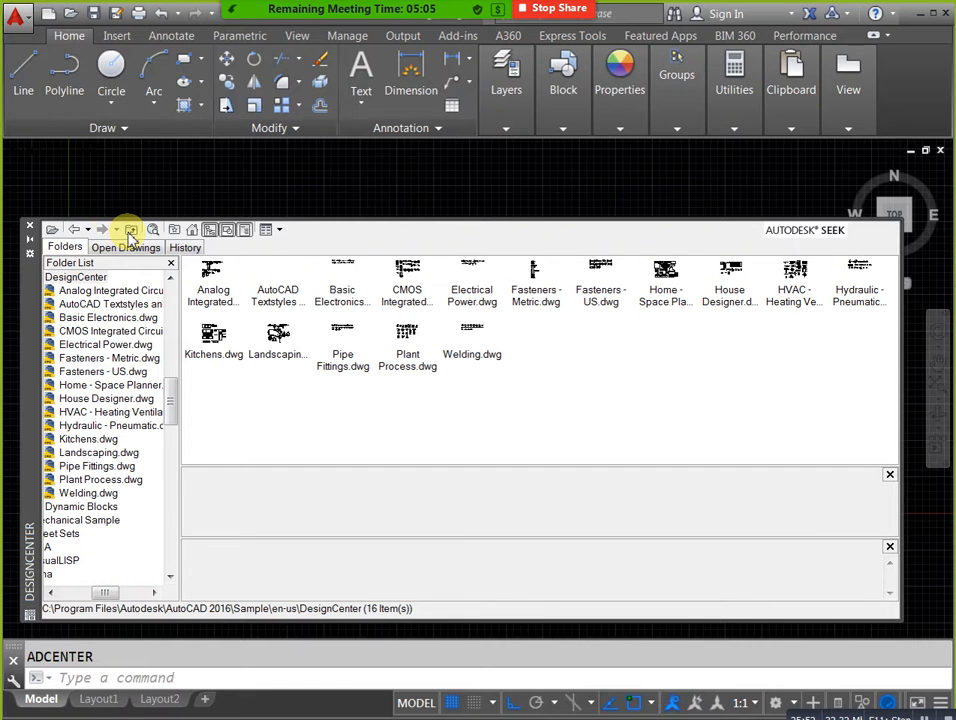
Preview the flanged elbow, cross and double sweep tee blocks in Pipe Fittings.dwg, and return to the sample drawings.
{"action": "double_click", "coordinate": [343, 360]}
{"action": "double_click", "coordinate": [207, 274]}
{"action": "left_click", "coordinate": [343, 282]}
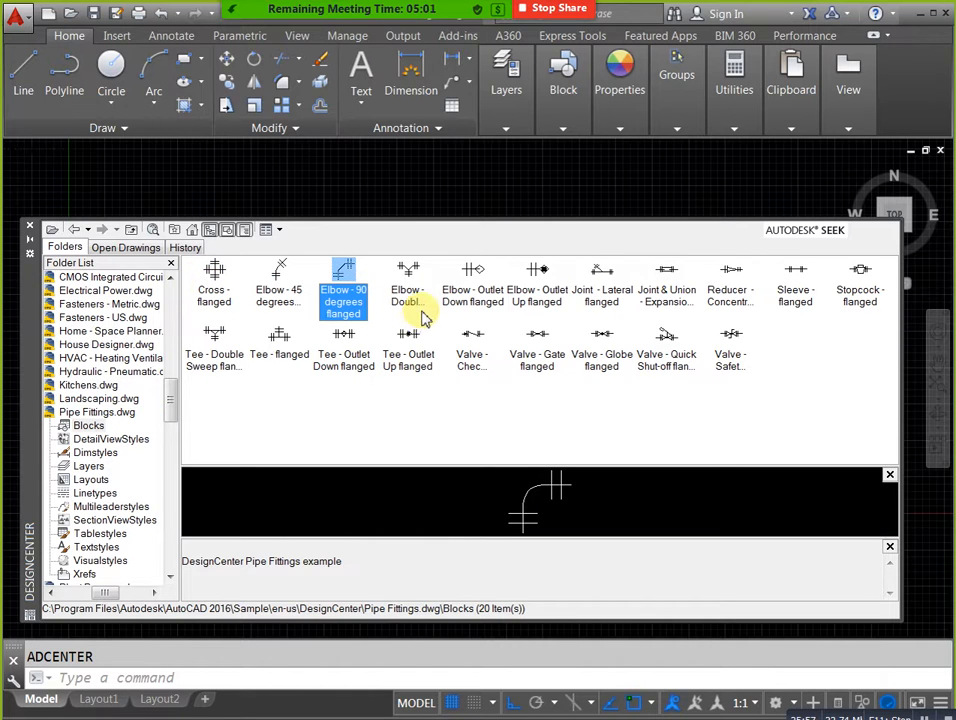
{"action": "left_click", "coordinate": [412, 300]}
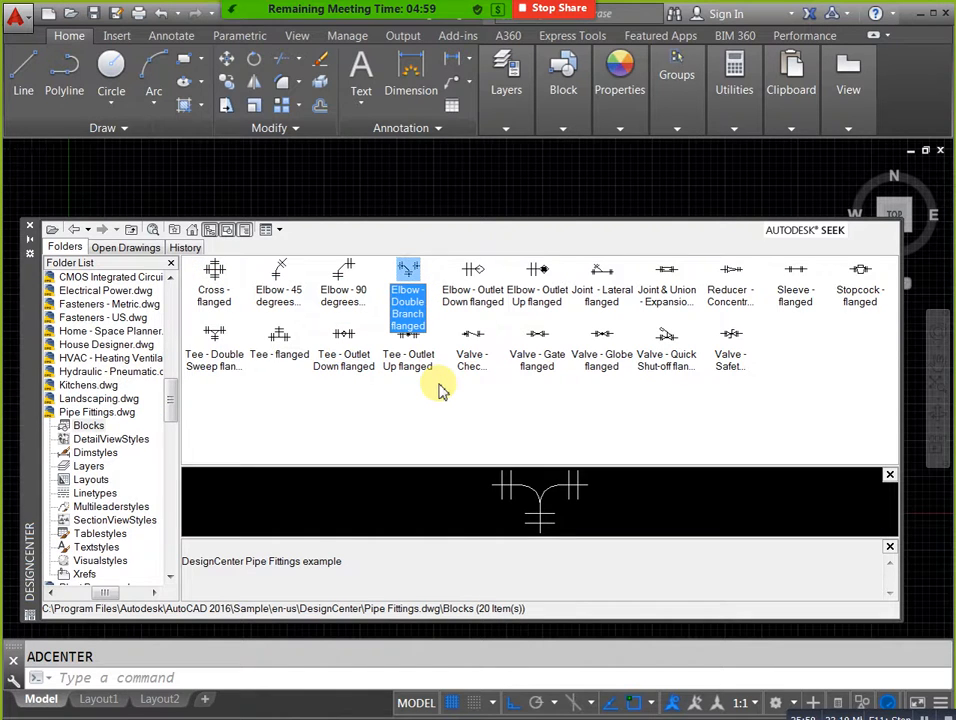
{"action": "left_click", "coordinate": [473, 308]}
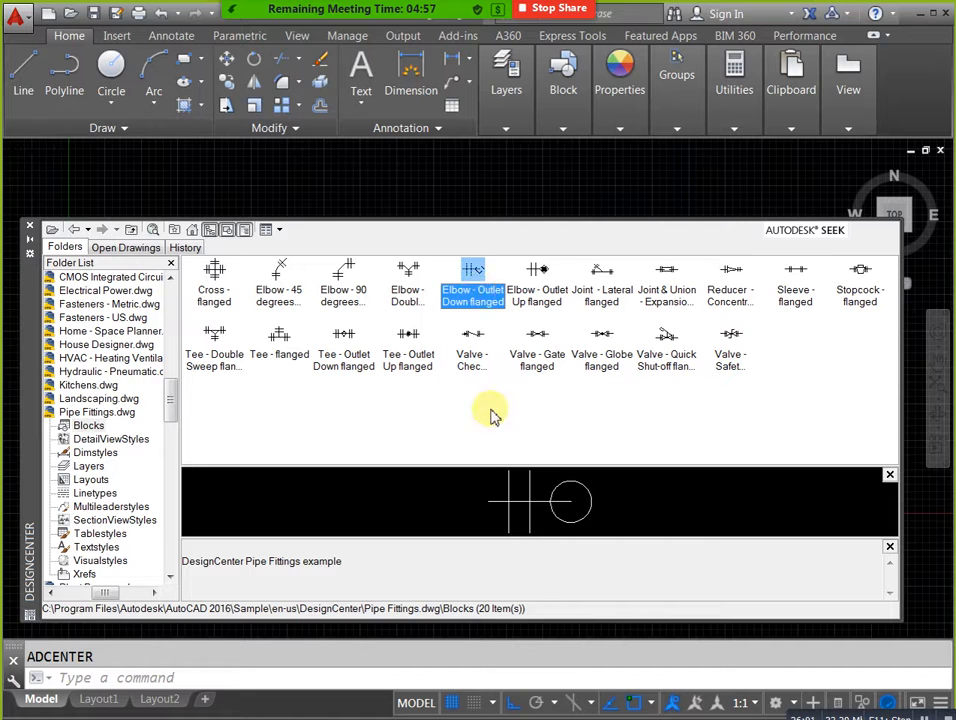
{"action": "left_click", "coordinate": [266, 302]}
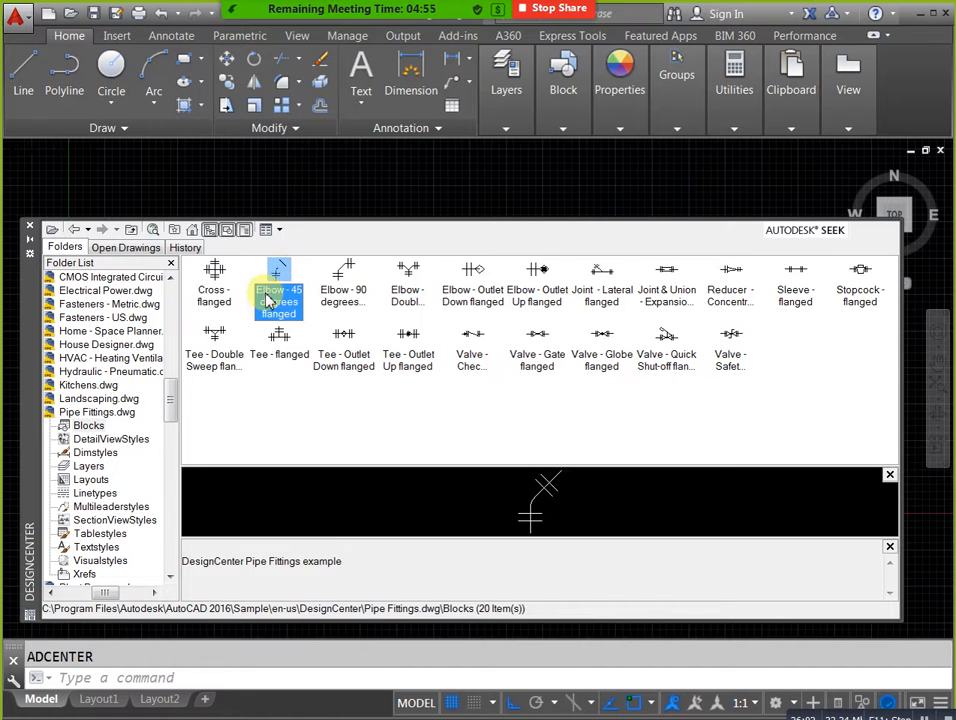
{"action": "left_click", "coordinate": [212, 288]}
{"action": "left_click", "coordinate": [218, 366]}
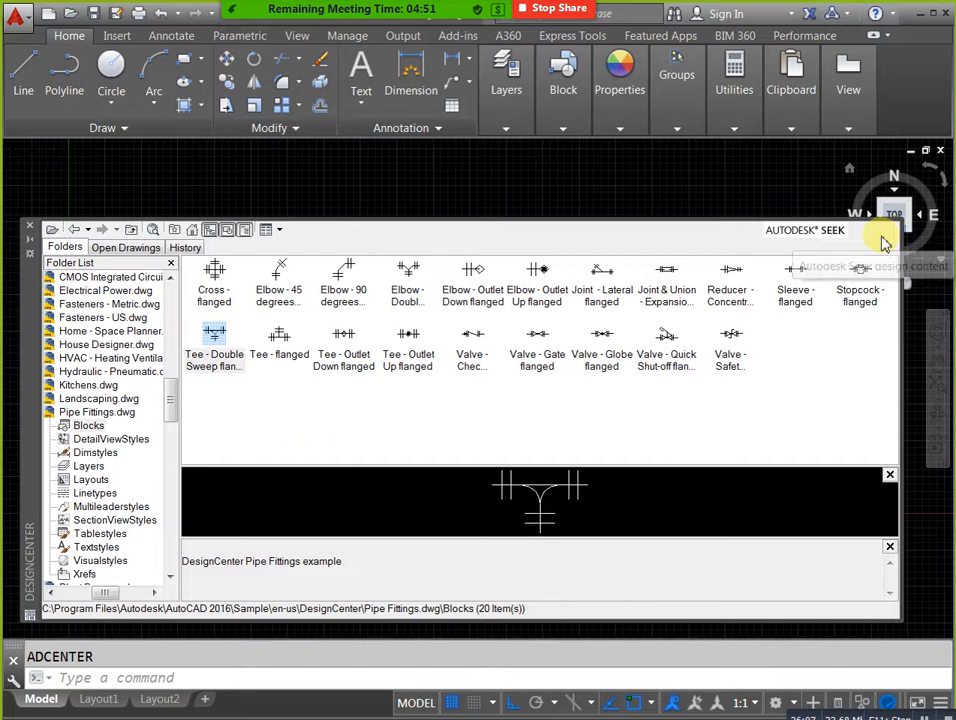
{"action": "left_click", "coordinate": [134, 229]}
{"action": "left_click", "coordinate": [134, 229]}
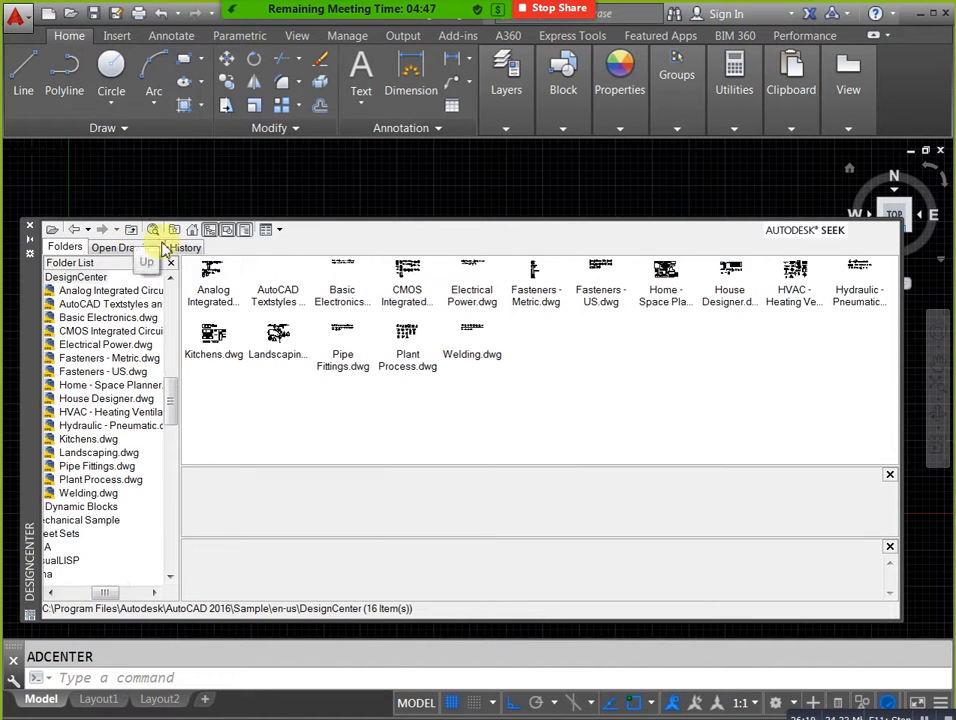
View the weld symbol blocks in Welding.dwg and return to the list of sample drawings.
{"action": "left_click", "coordinate": [472, 356]}
{"action": "double_click", "coordinate": [472, 356]}
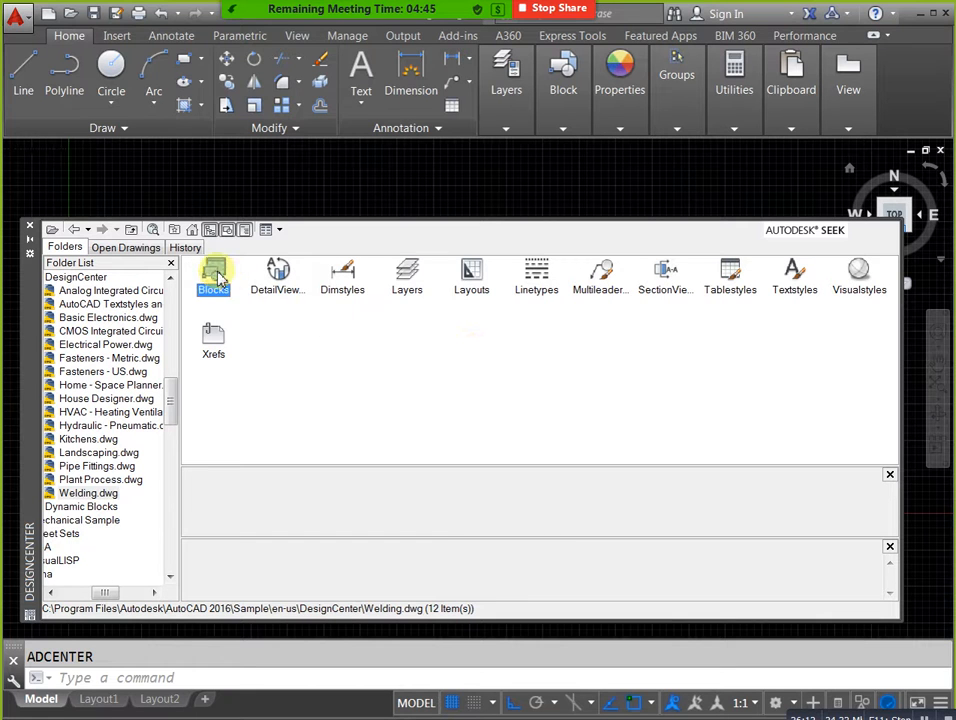
{"action": "double_click", "coordinate": [213, 270]}
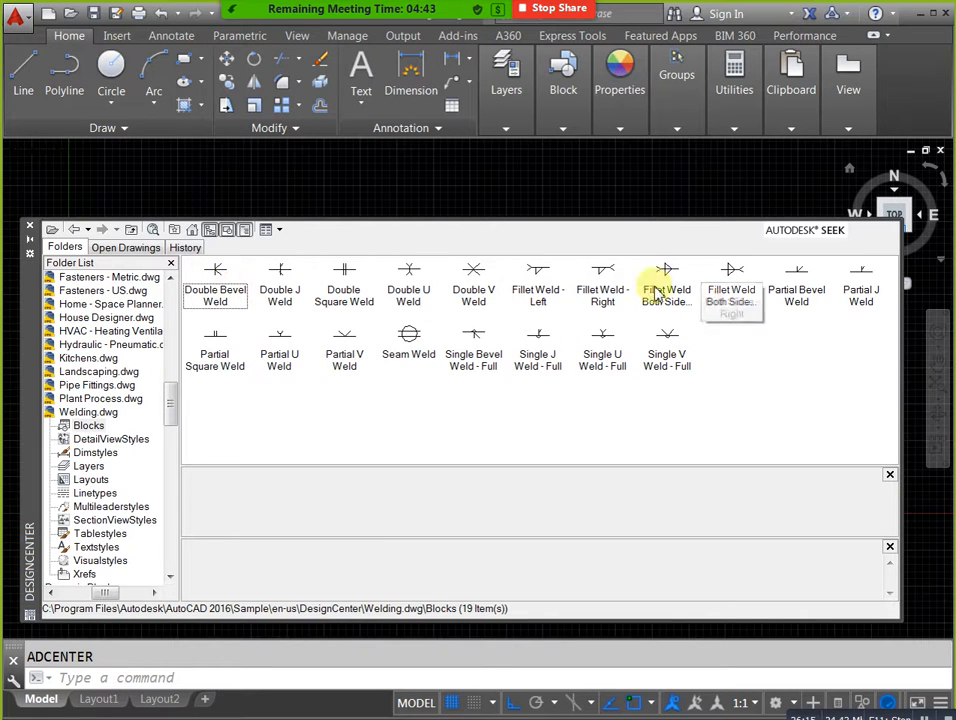
{"action": "left_click", "coordinate": [129, 231]}
{"action": "left_click", "coordinate": [129, 231]}
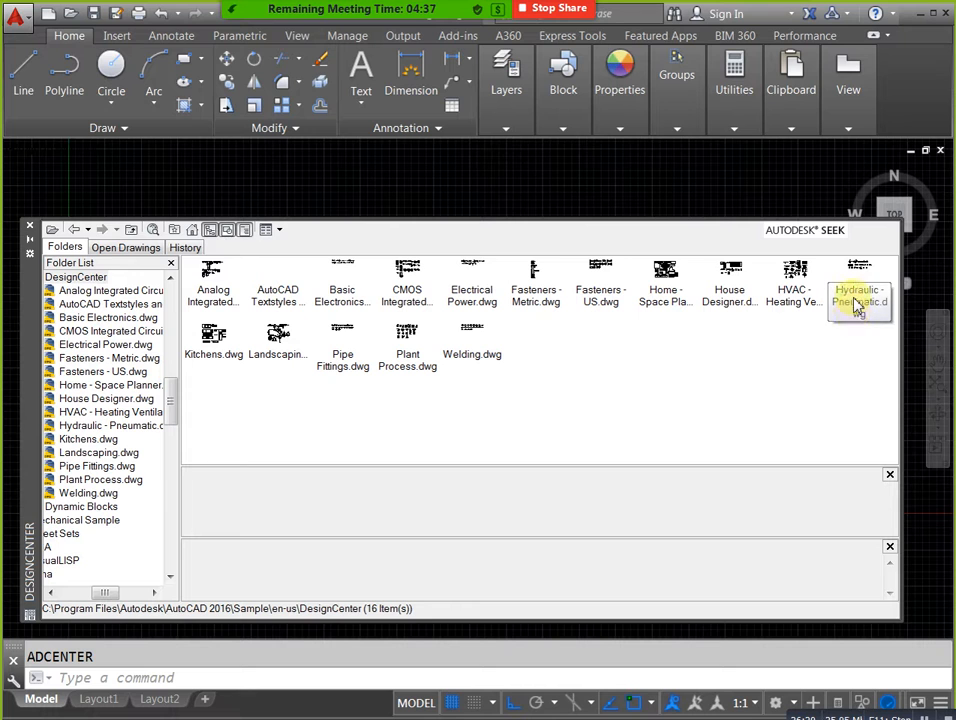
Preview the shell and coil condenser, air-cooled condensing unit, flexible connection and circular fin evaporator blocks in the HVAC sample drawing.
{"action": "double_click", "coordinate": [788, 300]}
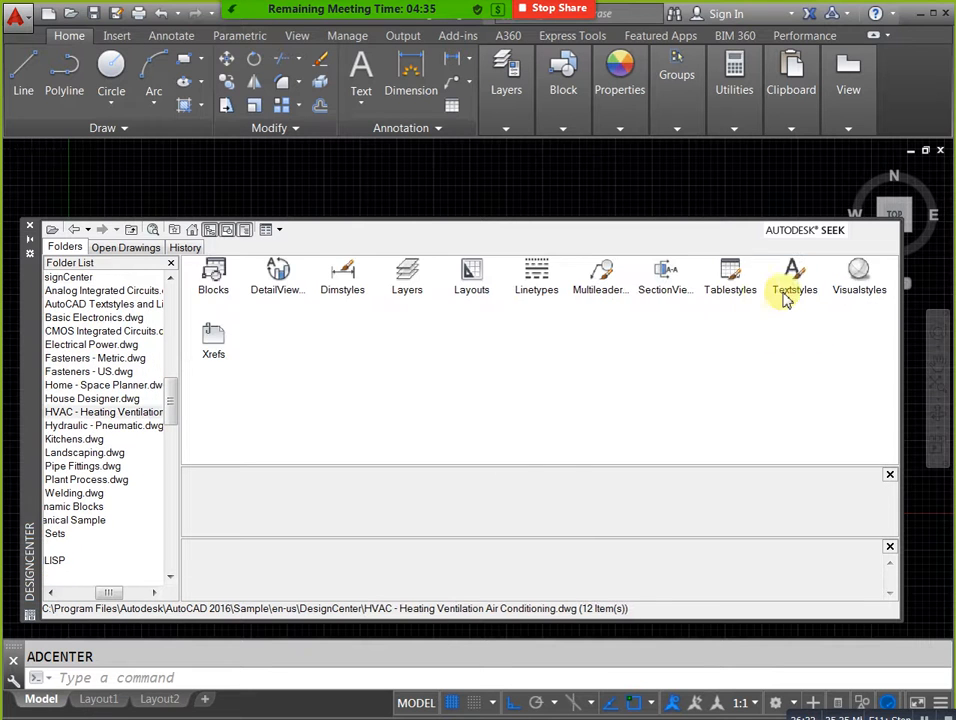
{"action": "double_click", "coordinate": [205, 278]}
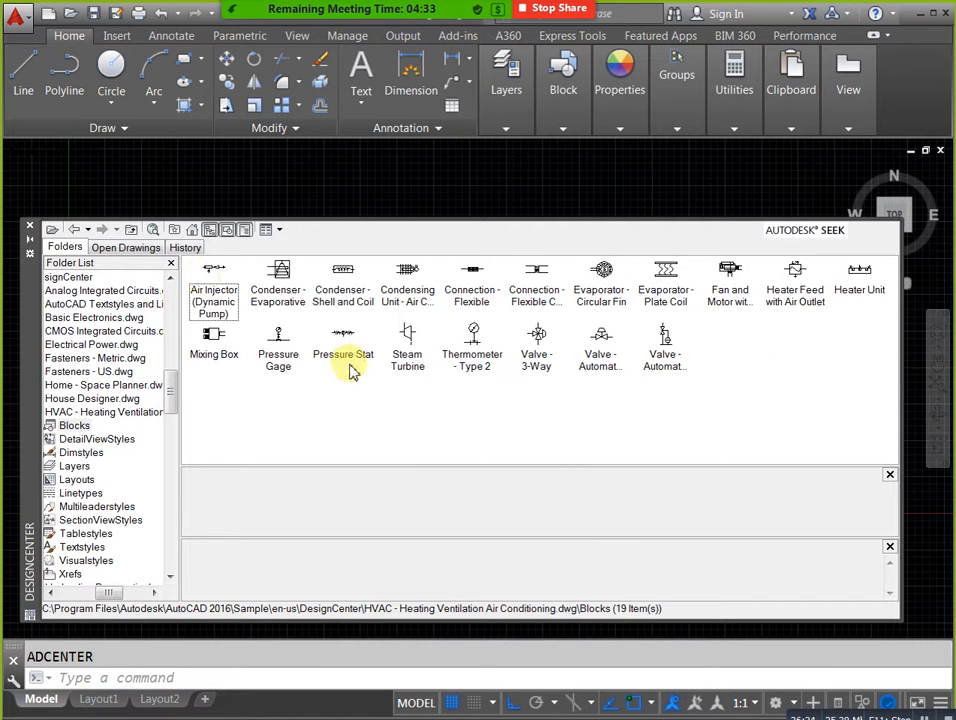
{"action": "left_click", "coordinate": [354, 296]}
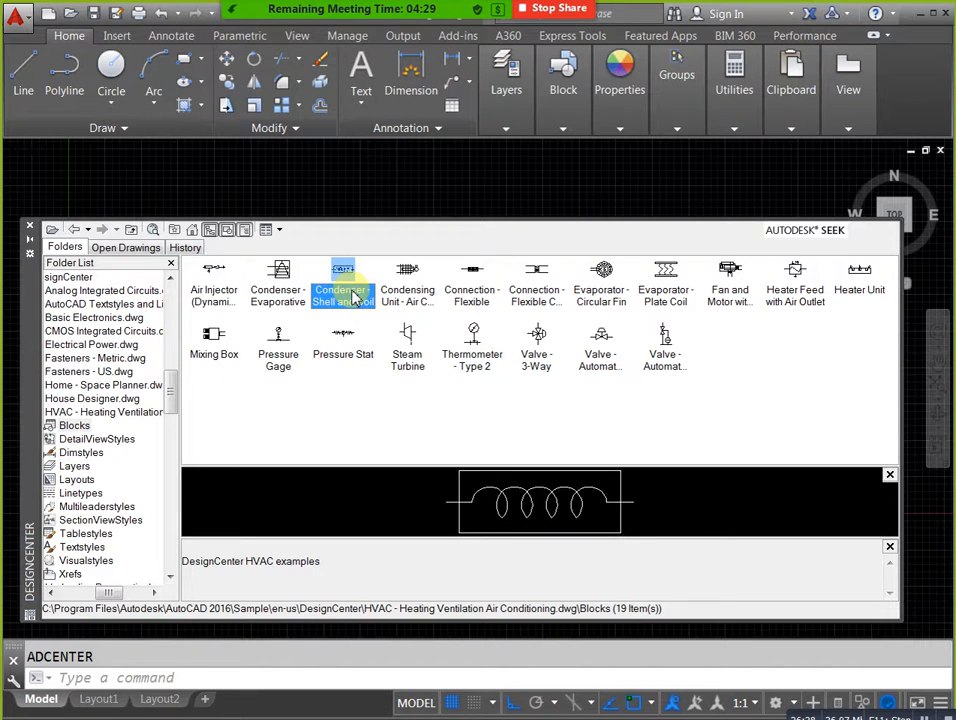
{"action": "left_click", "coordinate": [401, 302]}
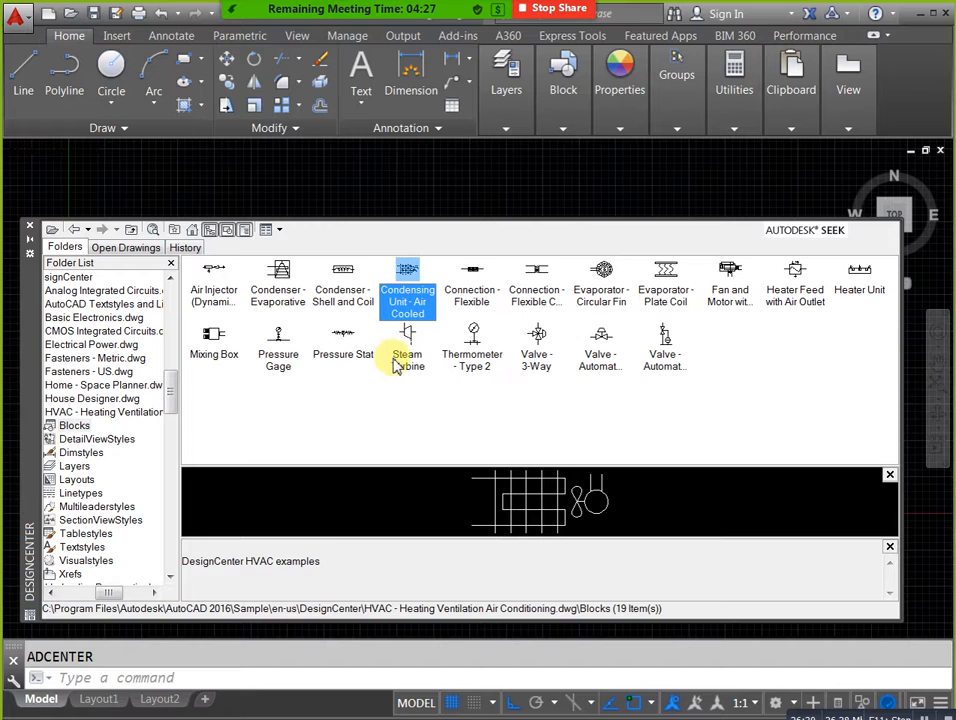
{"action": "left_click", "coordinate": [470, 296]}
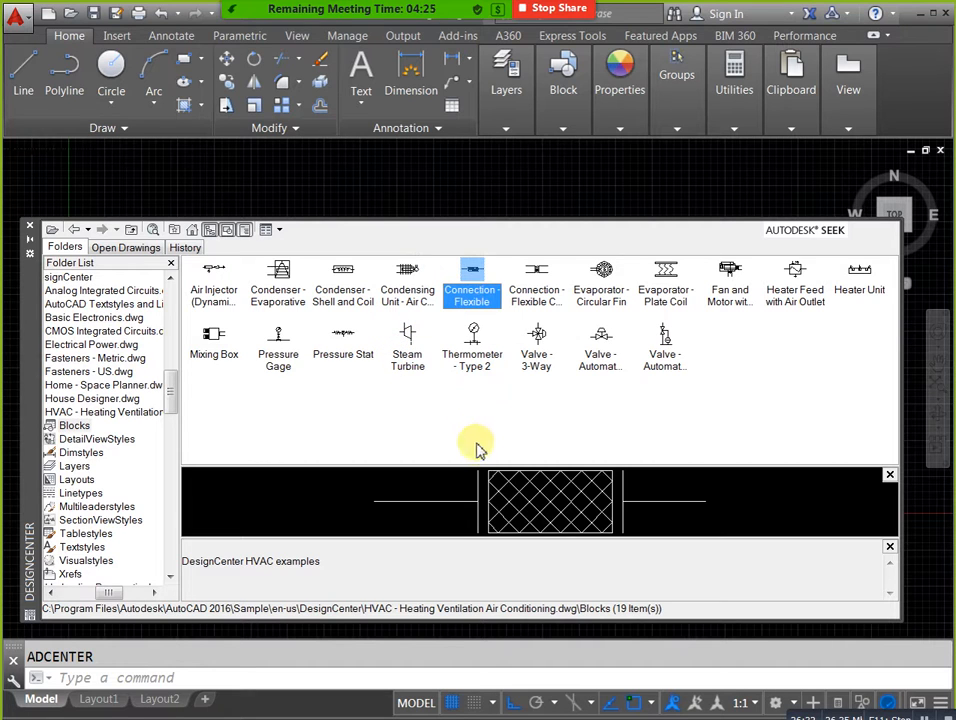
{"action": "left_click", "coordinate": [535, 294]}
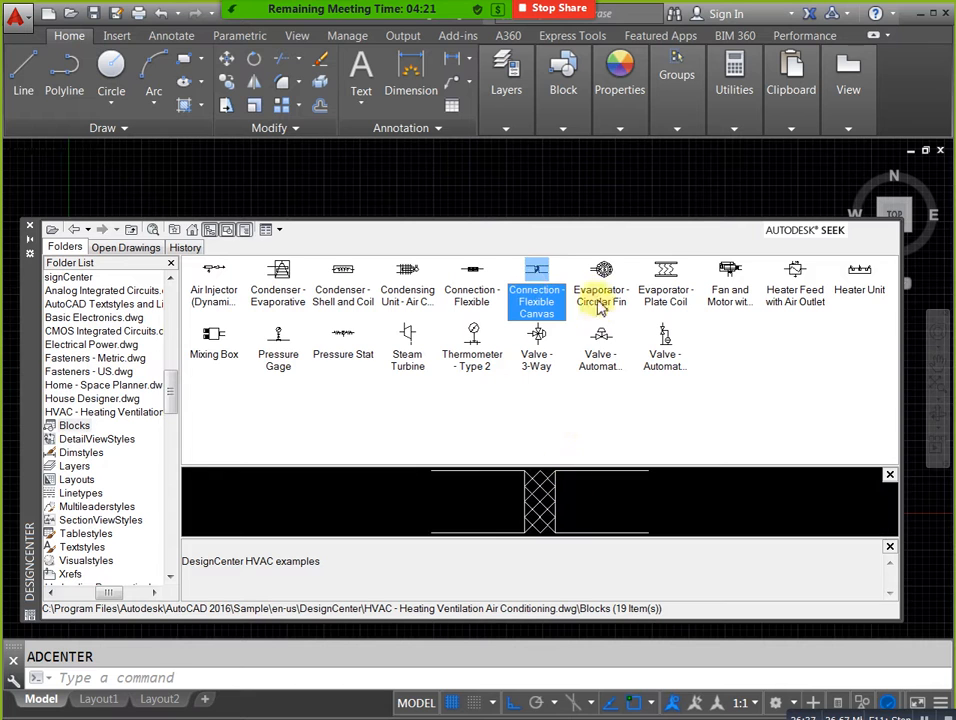
{"action": "left_click", "coordinate": [477, 295]}
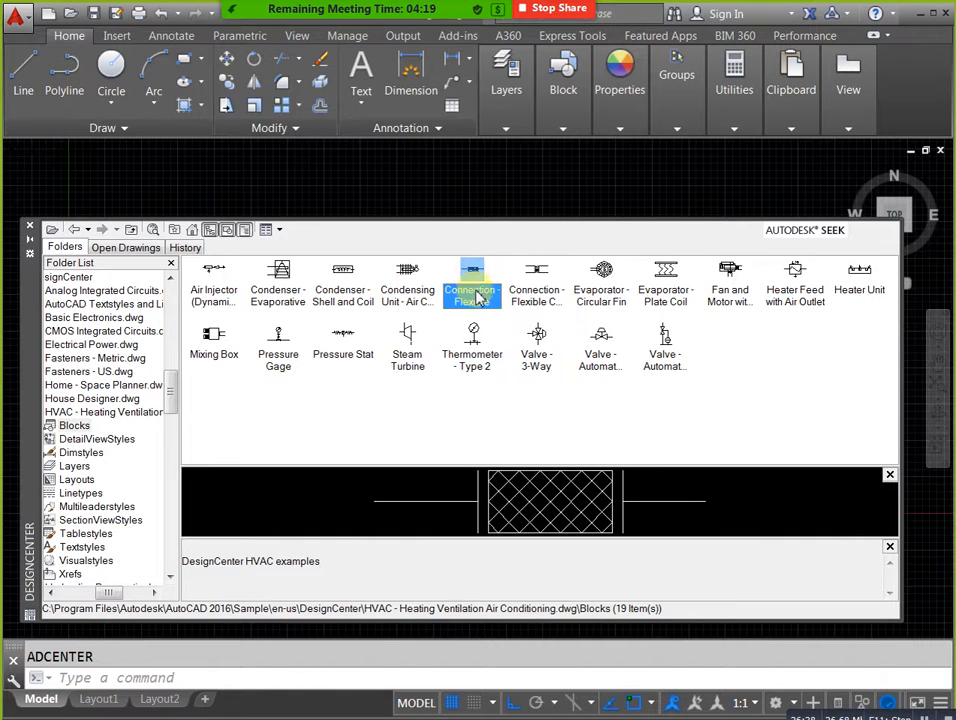
{"action": "left_click", "coordinate": [550, 296]}
{"action": "left_click", "coordinate": [603, 296]}
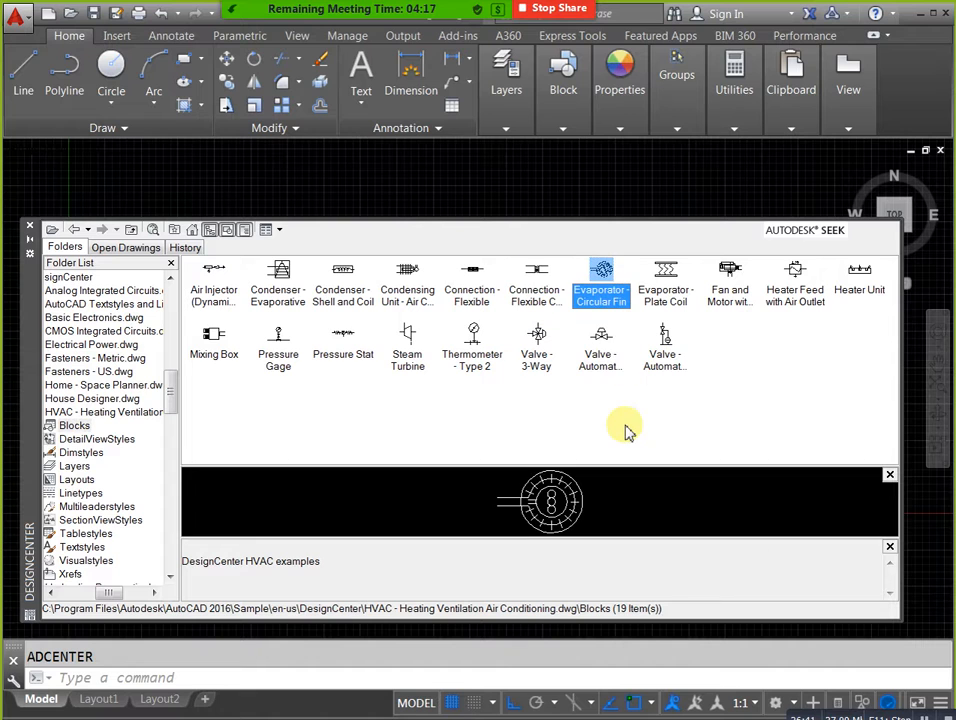
Preview the plate coil and circular fin evaporators, fan and motor with belt guard, heater and air injector blocks in the HVAC sample drawing.
{"action": "left_click", "coordinate": [660, 292]}
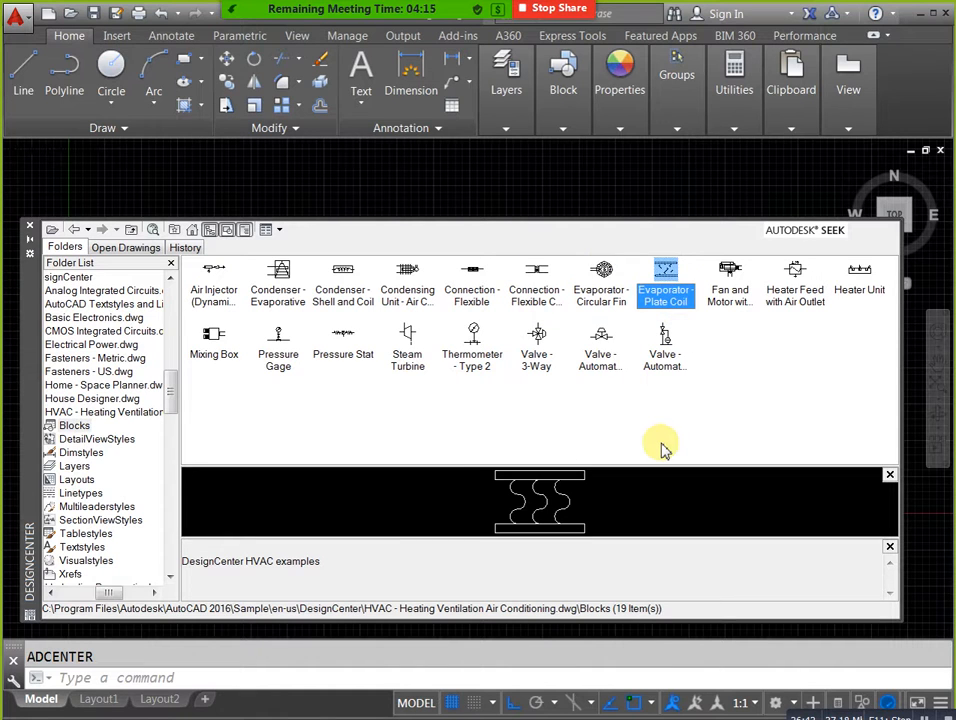
{"action": "left_click", "coordinate": [593, 292]}
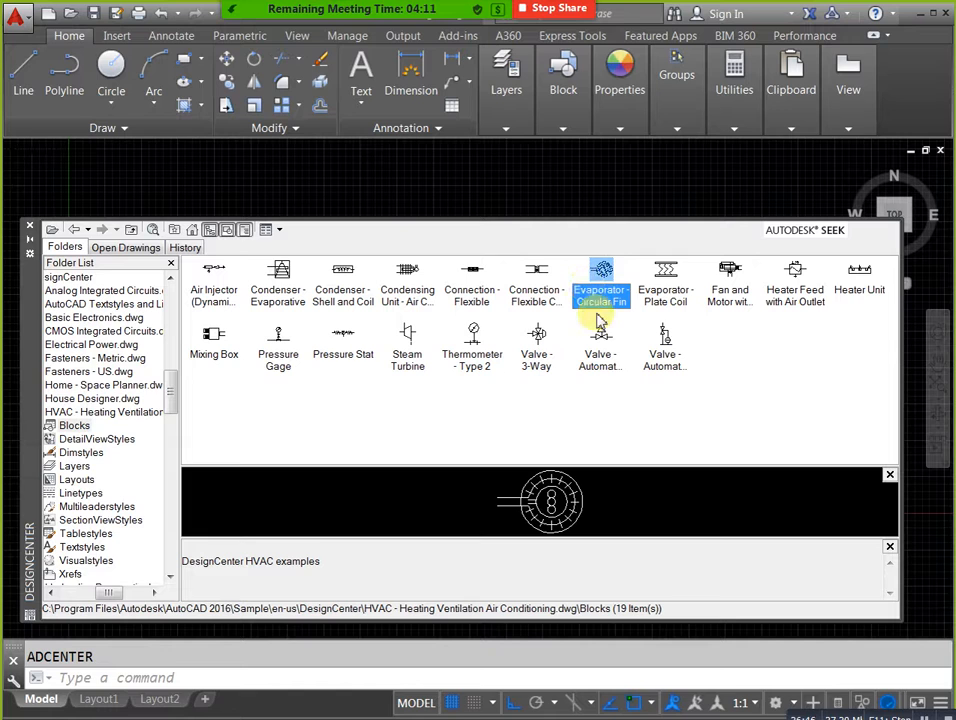
{"action": "left_click", "coordinate": [667, 272]}
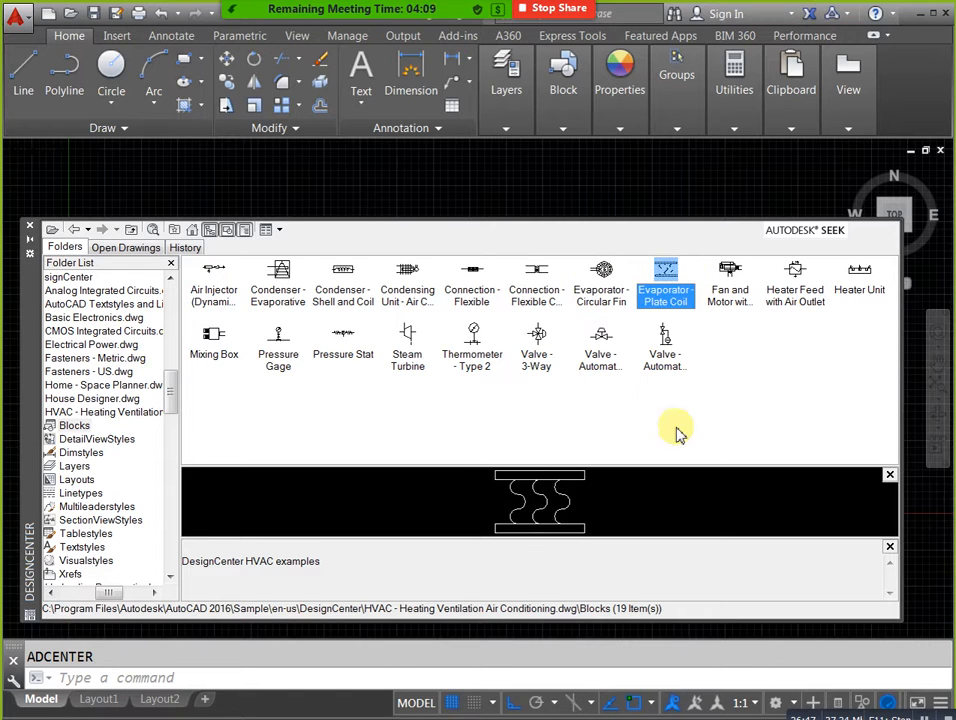
{"action": "left_click", "coordinate": [737, 293]}
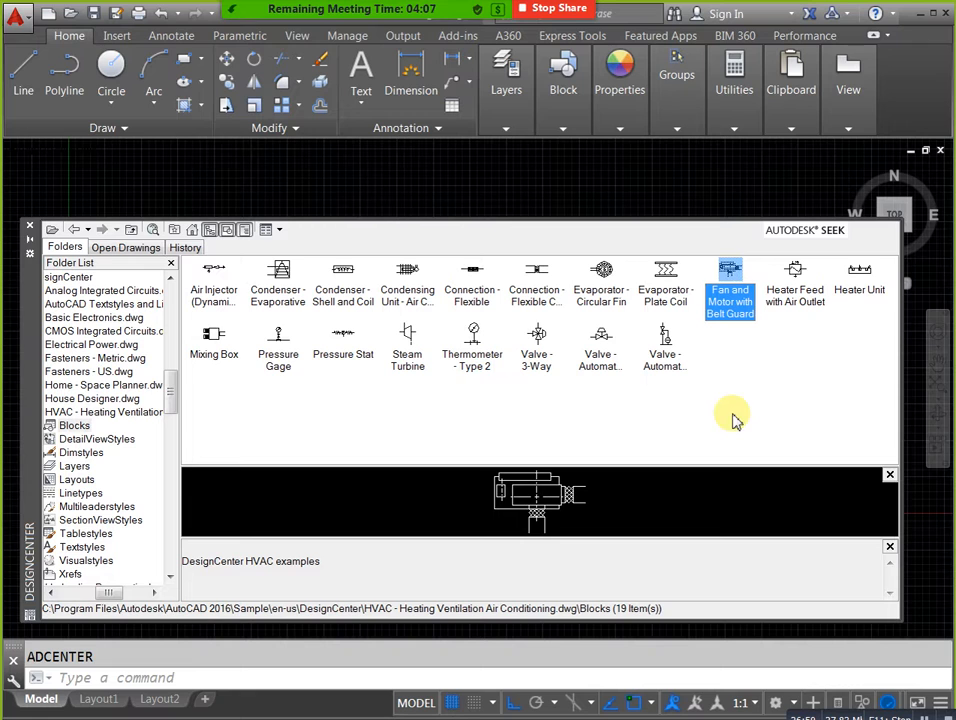
{"action": "left_click", "coordinate": [788, 298]}
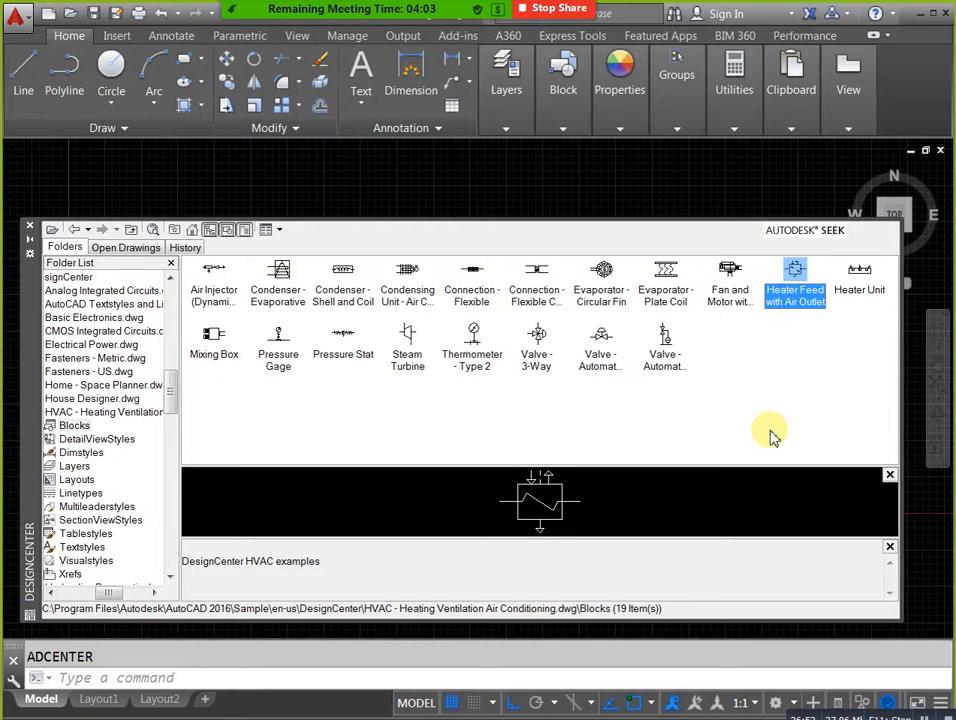
{"action": "left_click", "coordinate": [858, 290]}
{"action": "left_click", "coordinate": [214, 298]}
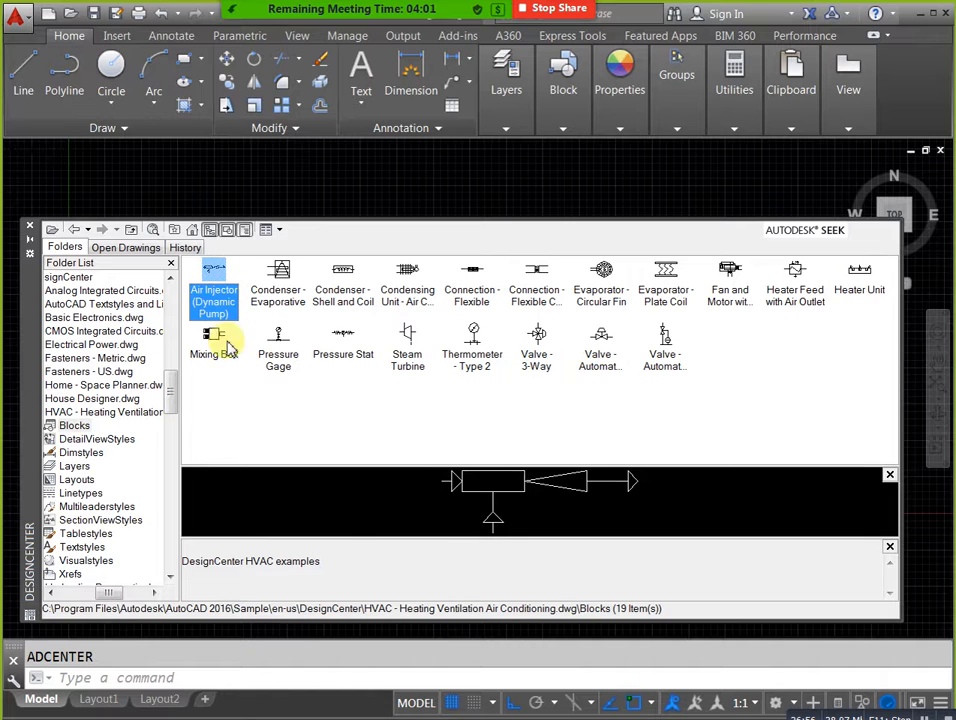
Preview the mixing box, pressure gage, pressure stat, steam turbine, thermometer and valve blocks, and return to the list of sample drawings.
{"action": "left_click", "coordinate": [218, 340]}
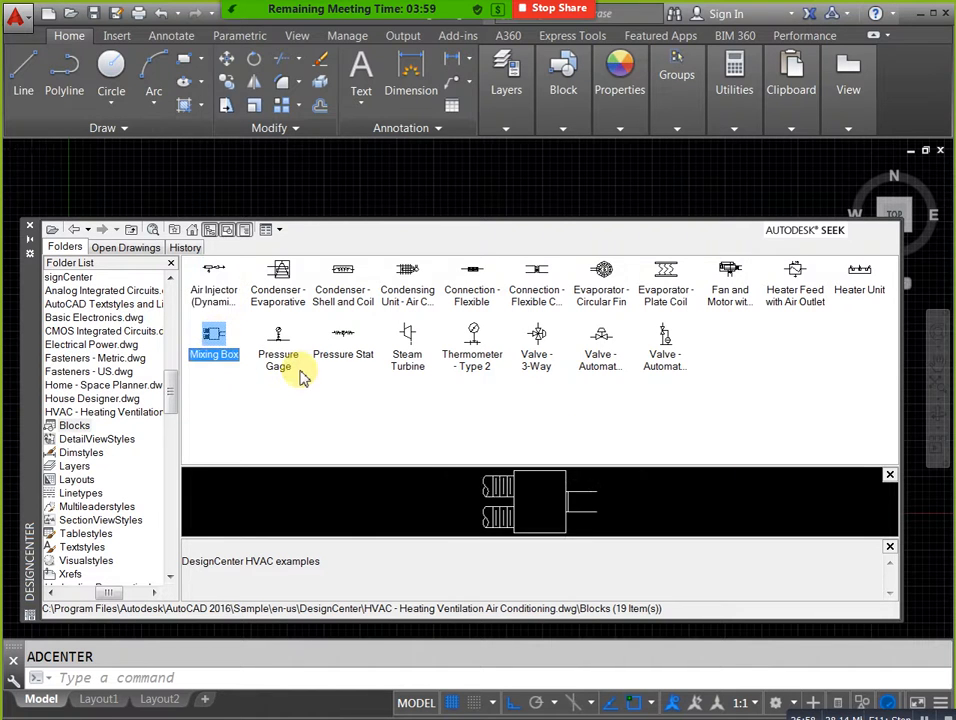
{"action": "left_click", "coordinate": [284, 363]}
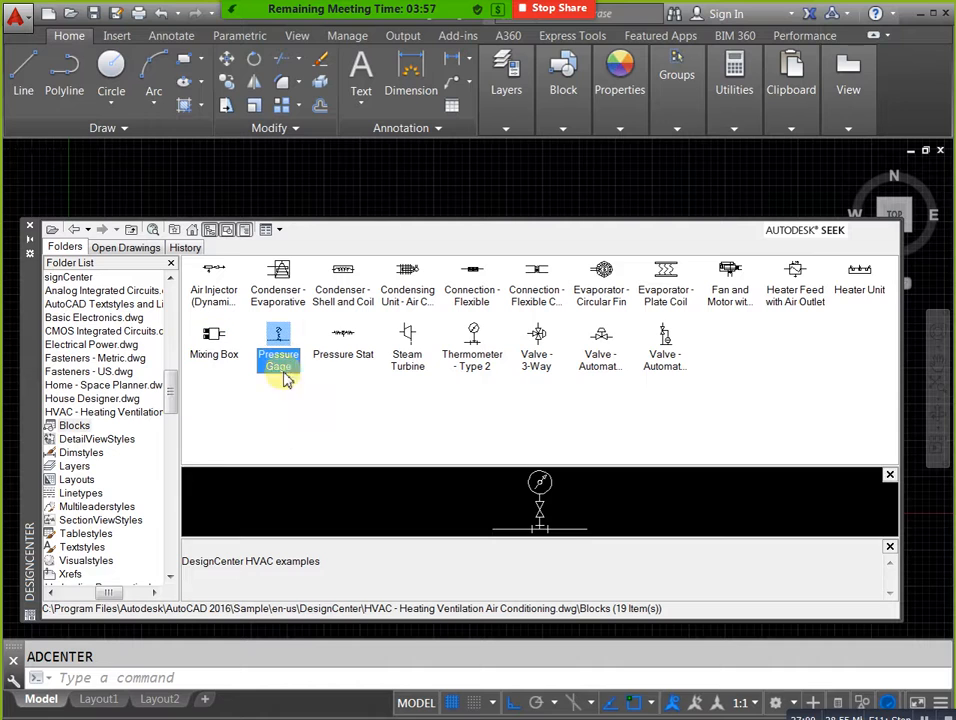
{"action": "left_click", "coordinate": [340, 363]}
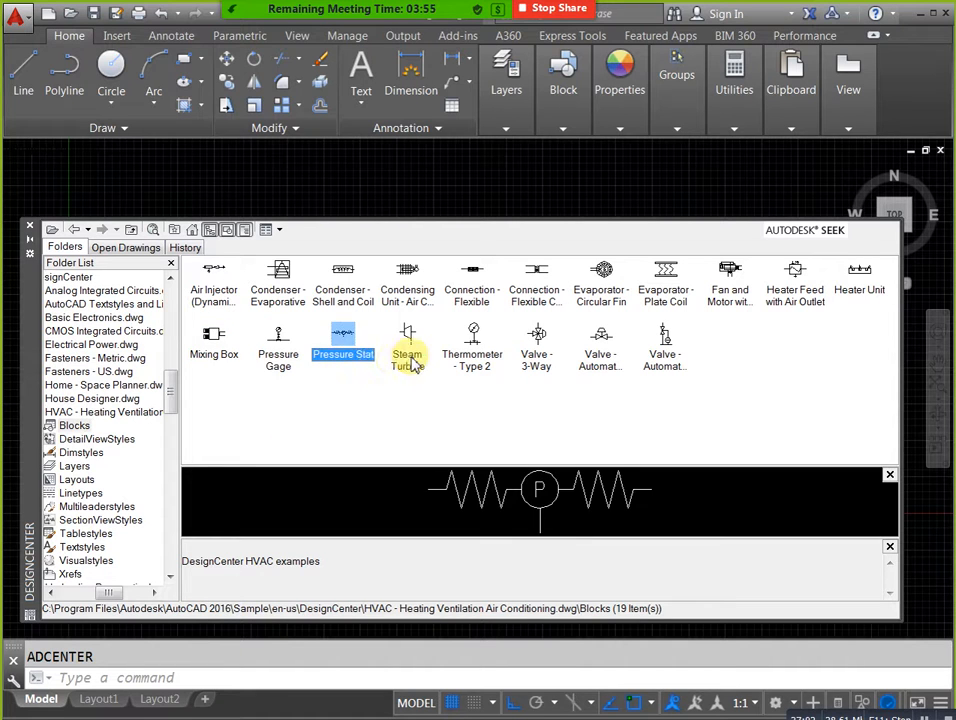
{"action": "left_click", "coordinate": [408, 358]}
{"action": "left_click", "coordinate": [480, 360]}
{"action": "left_click", "coordinate": [537, 358]}
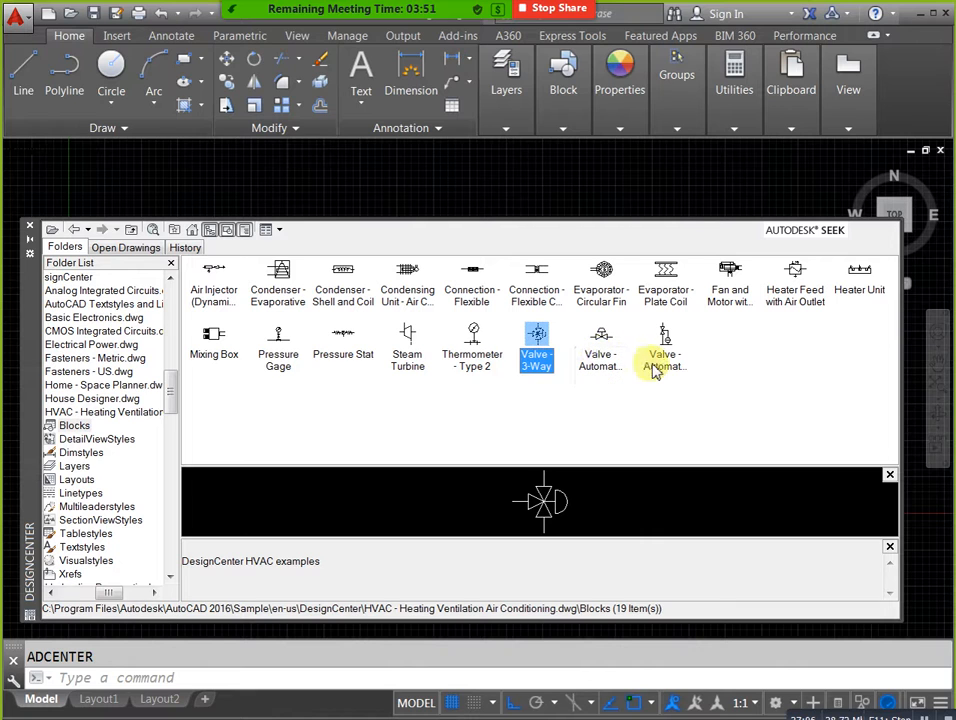
{"action": "left_click", "coordinate": [606, 366]}
{"action": "left_click", "coordinate": [663, 362]}
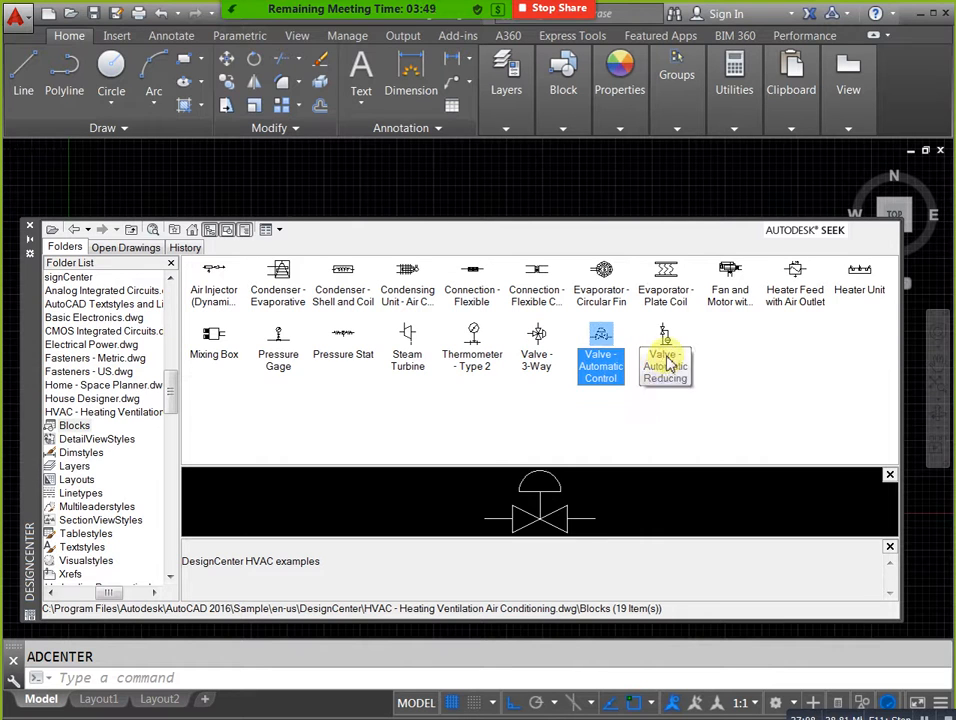
{"action": "left_click", "coordinate": [131, 230]}
{"action": "left_click", "coordinate": [131, 230]}
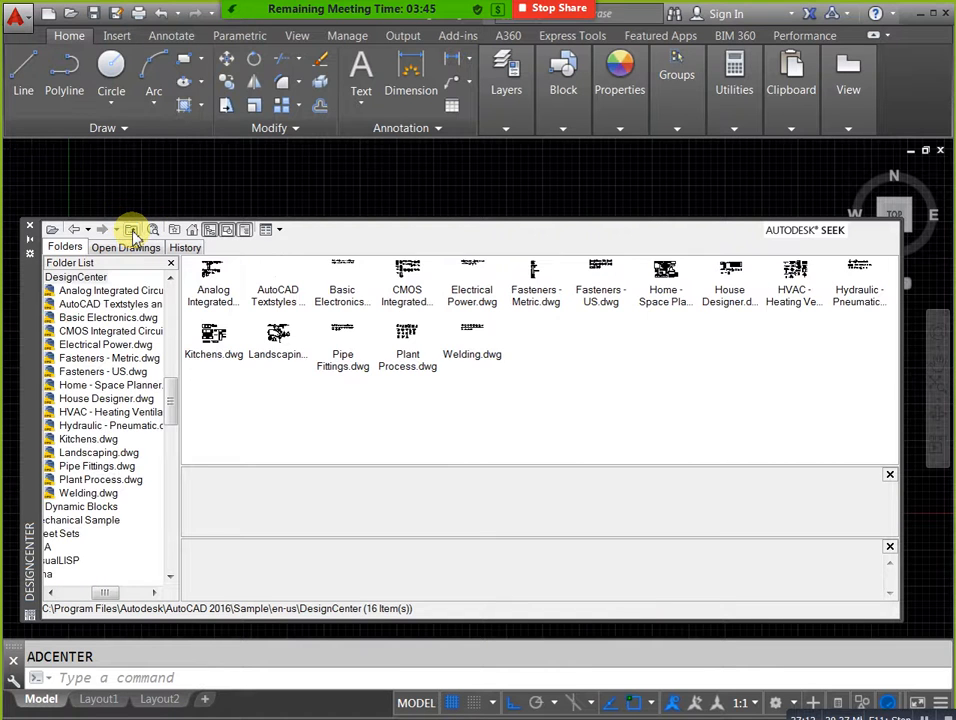
Preview the double-acting cylinder, bidirectional hydraulic motor, pressure gage and pressure switch blocks in Hydraulic - Pneumatic.dwg.
{"action": "double_click", "coordinate": [872, 288]}
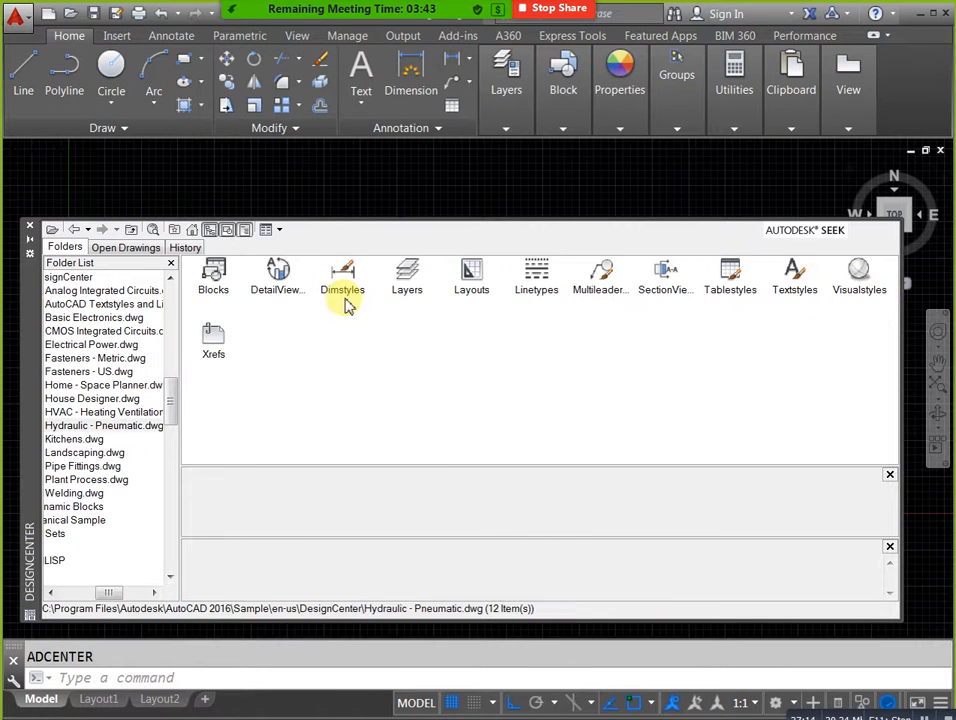
{"action": "double_click", "coordinate": [213, 273]}
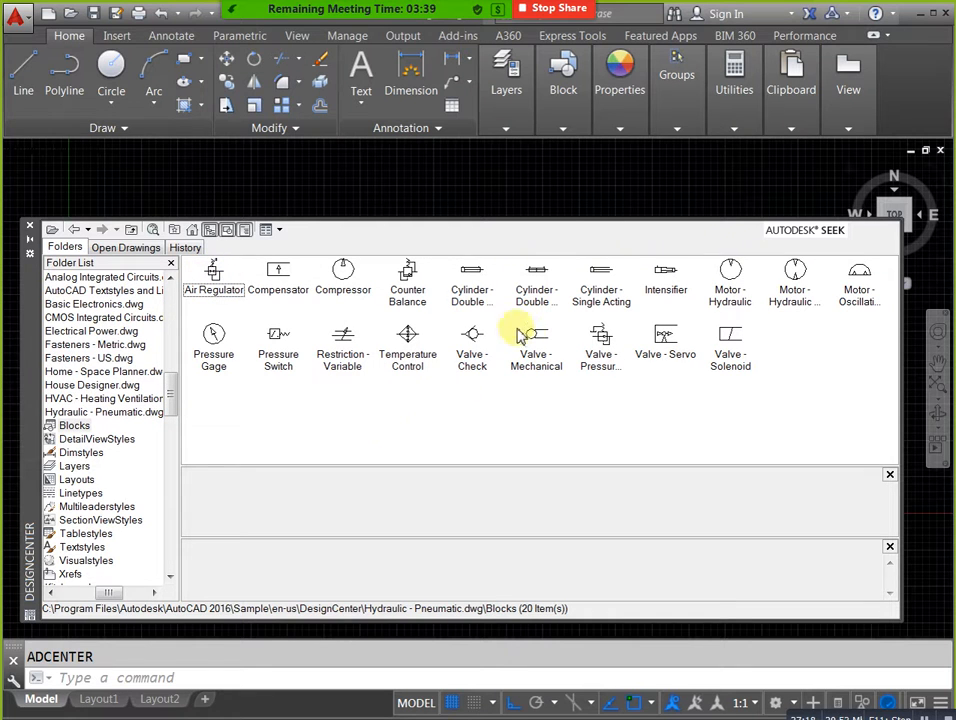
{"action": "left_click", "coordinate": [458, 298]}
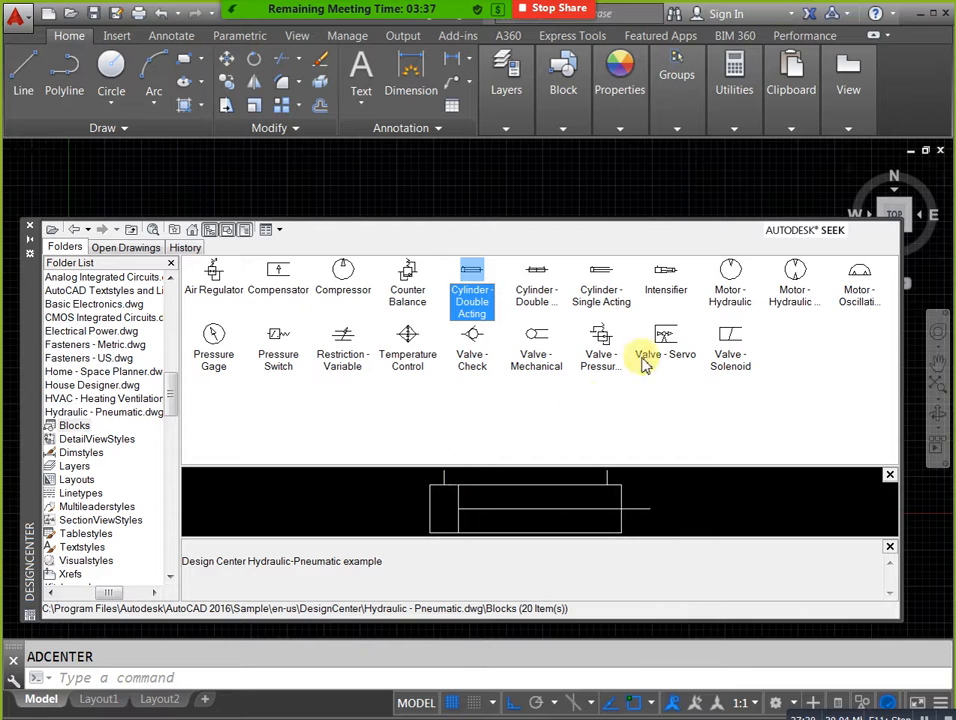
{"action": "left_click", "coordinate": [794, 298]}
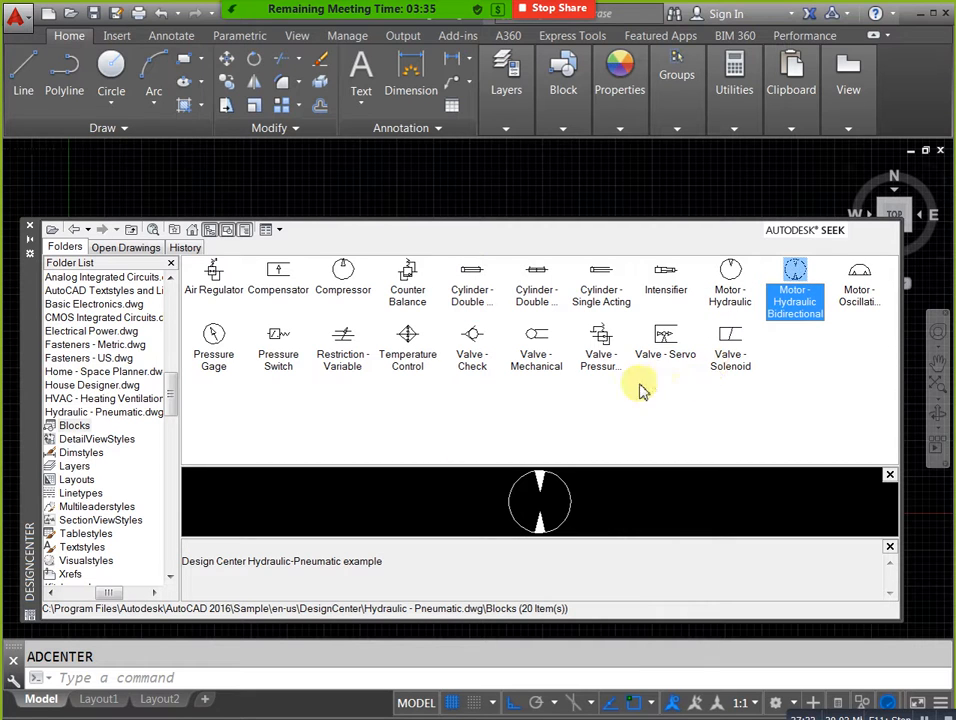
{"action": "left_click", "coordinate": [213, 352]}
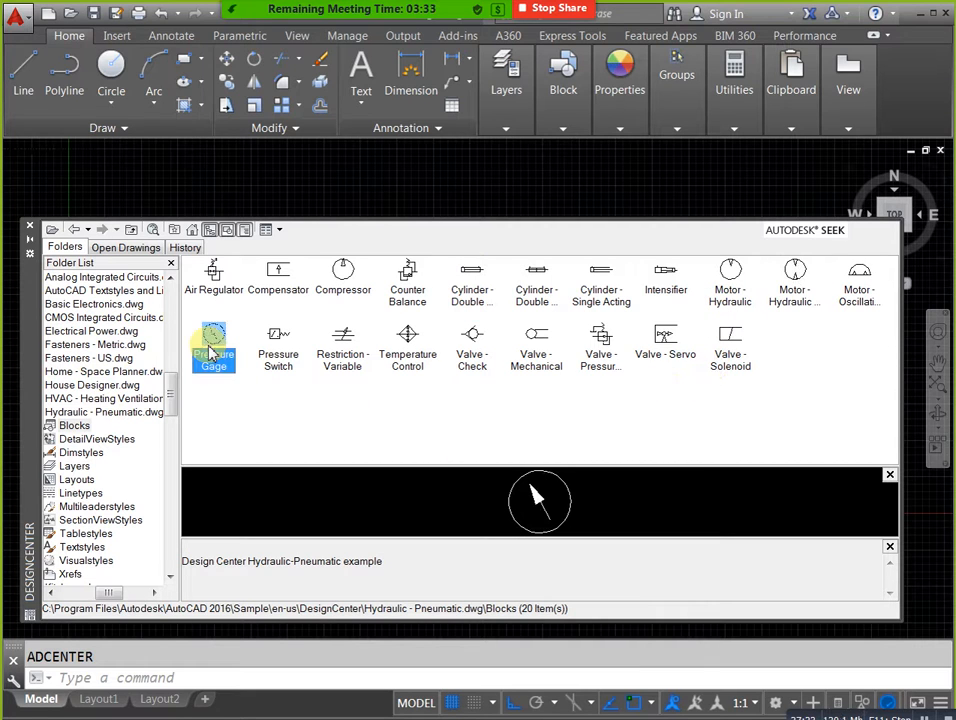
{"action": "left_click", "coordinate": [275, 350]}
Preview the compensator, compressor, counter balance, check valve and mechanical valve blocks, and close DesignCenter.
{"action": "left_click", "coordinate": [284, 285]}
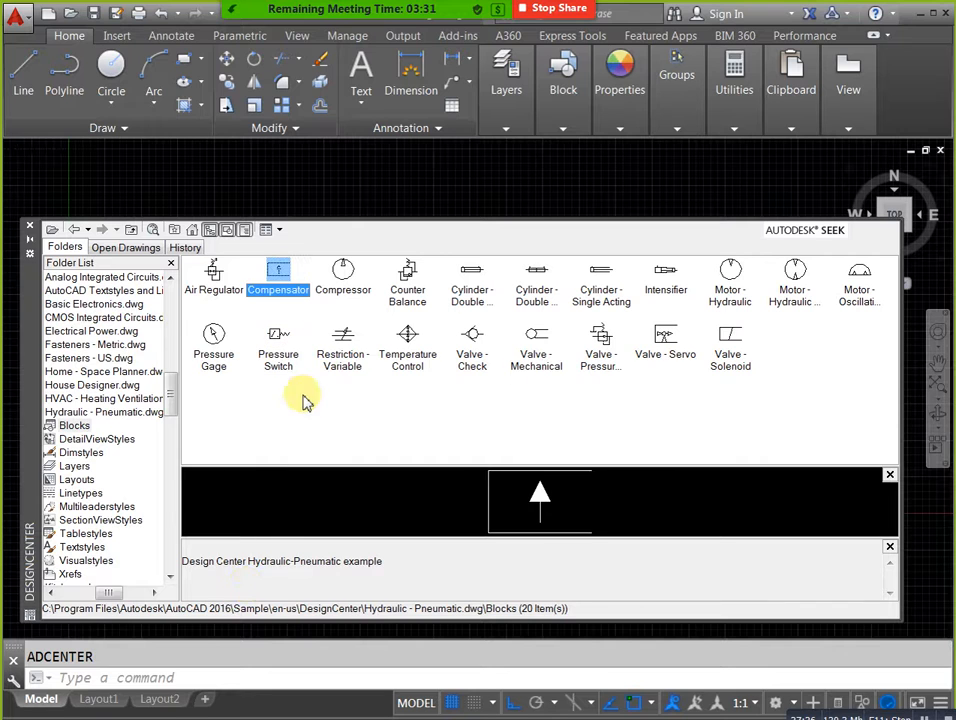
{"action": "left_click", "coordinate": [341, 275]}
{"action": "left_click", "coordinate": [410, 300]}
{"action": "left_click", "coordinate": [474, 338]}
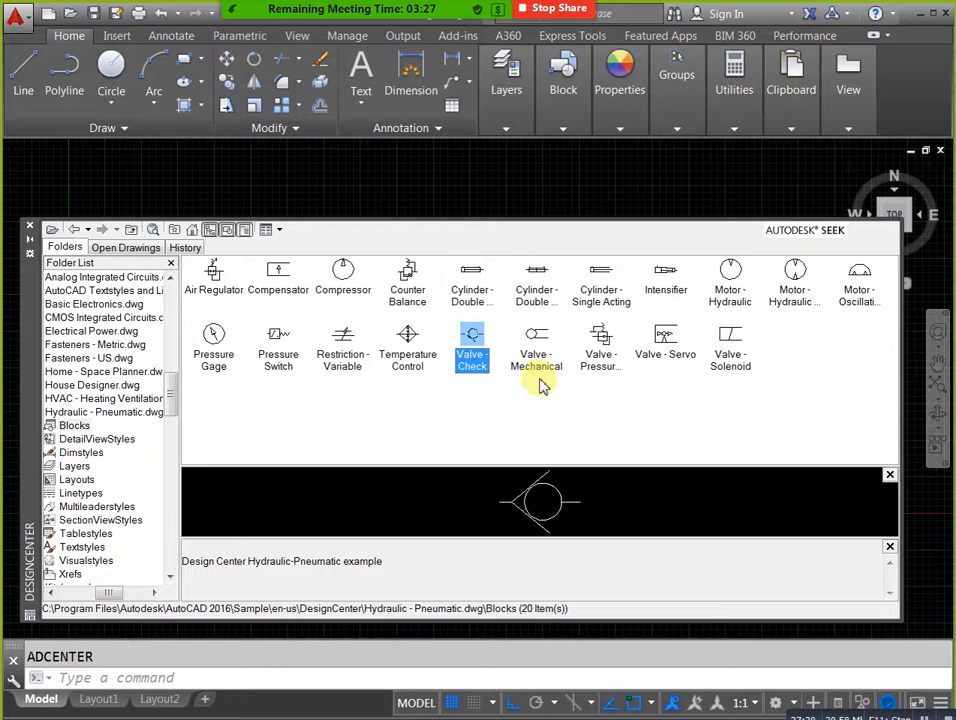
{"action": "left_click", "coordinate": [547, 356]}
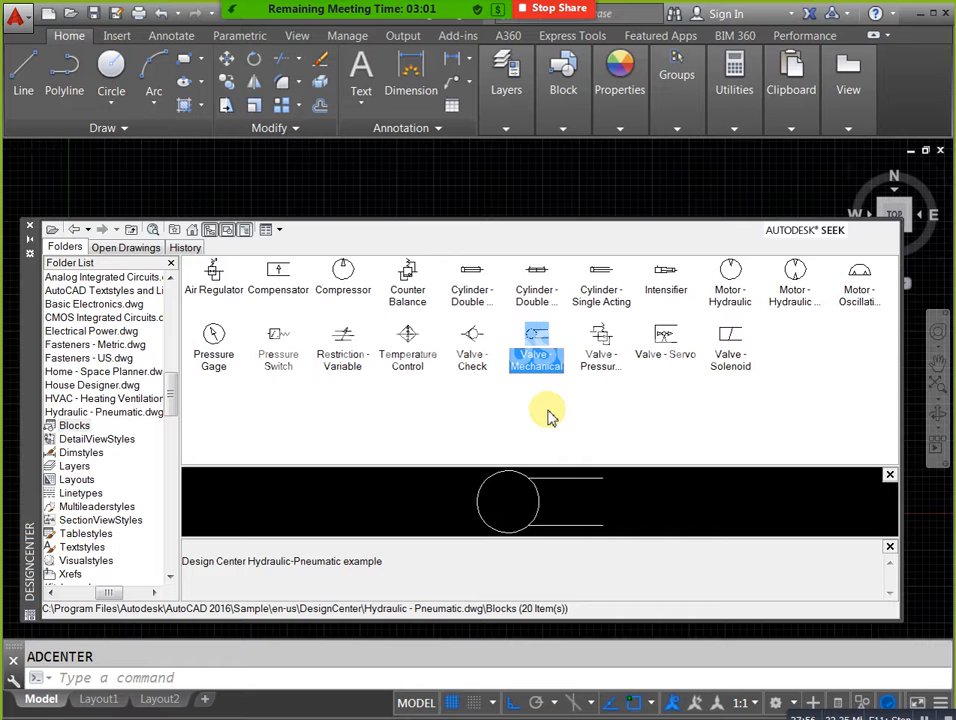
{"action": "left_click", "coordinate": [31, 228]}
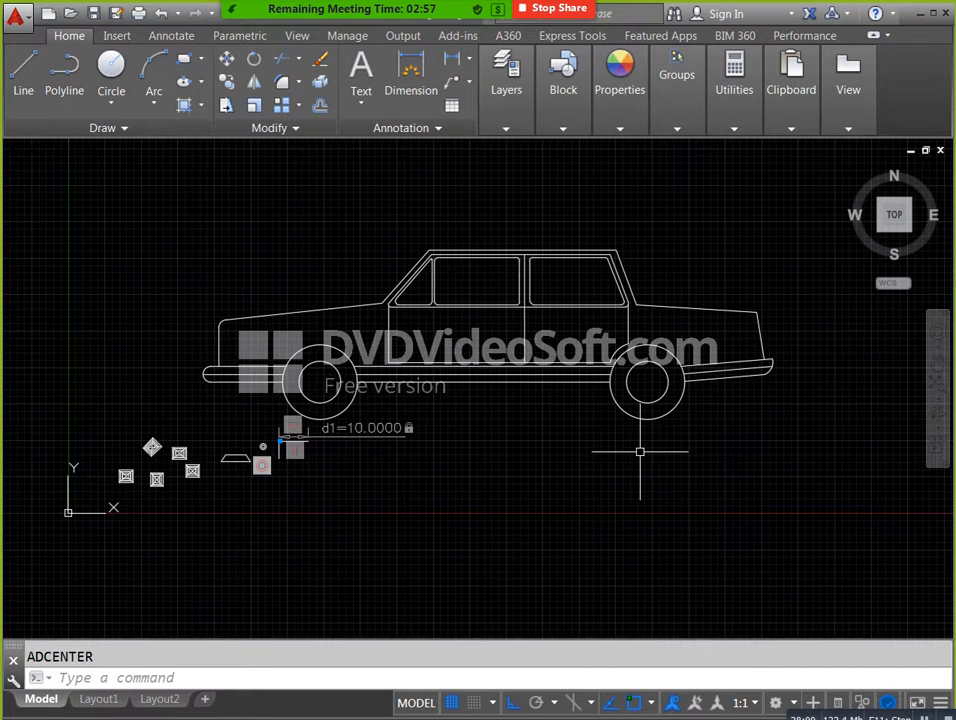
Open the tool palettes and look through the modeling and geometric constraint tools.
{"action": "type", "text": "tp"}
{"action": "key", "text": "Return"}
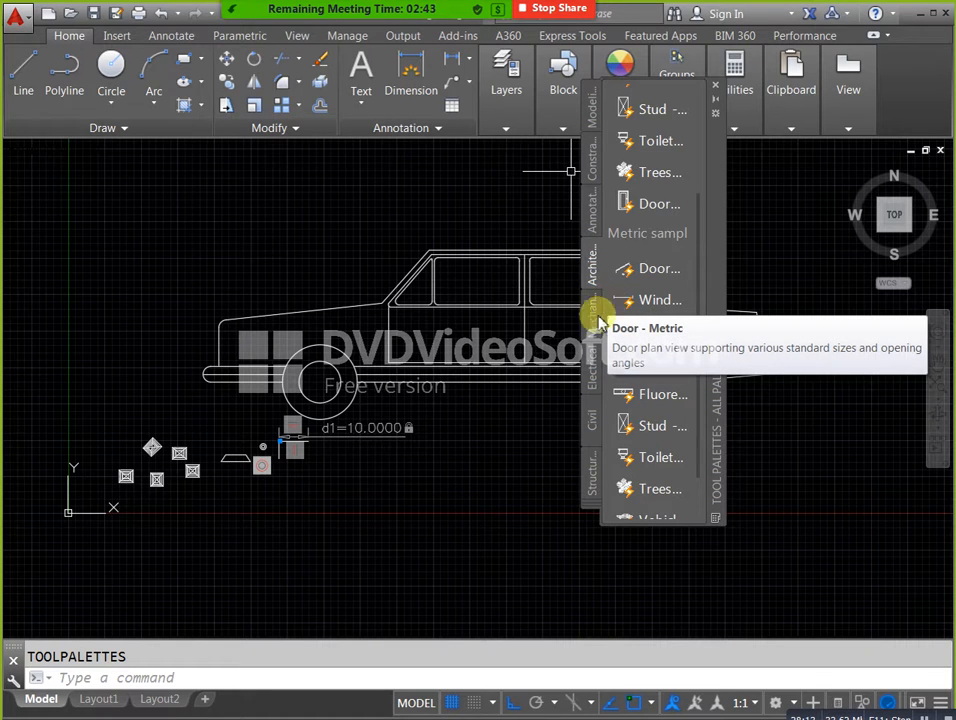
{"action": "left_click", "coordinate": [371, 409]}
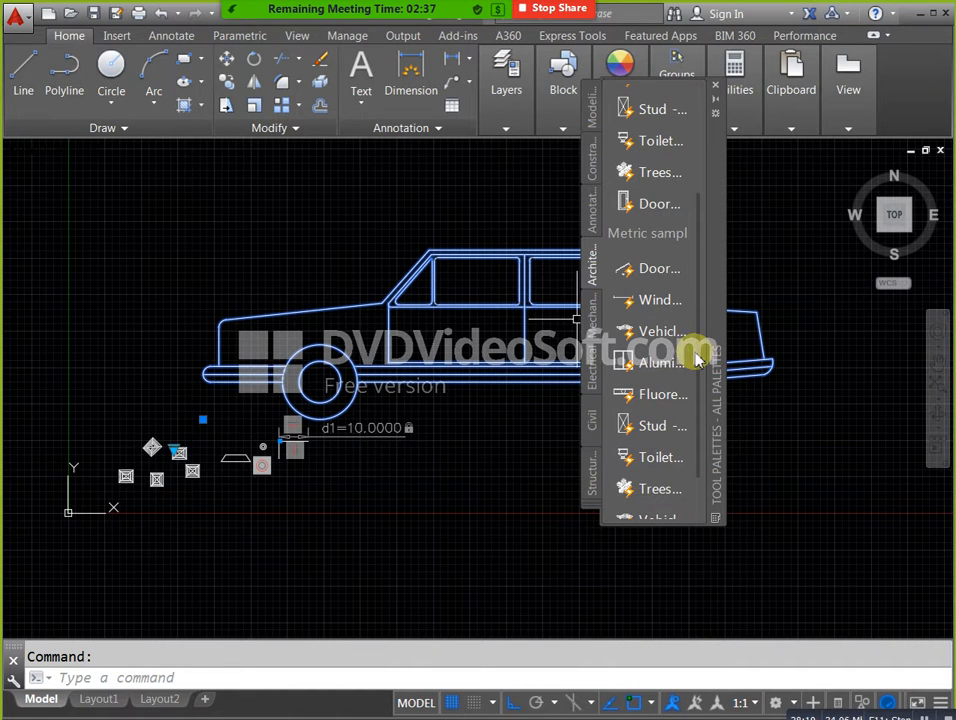
{"action": "key", "text": "Escape"}
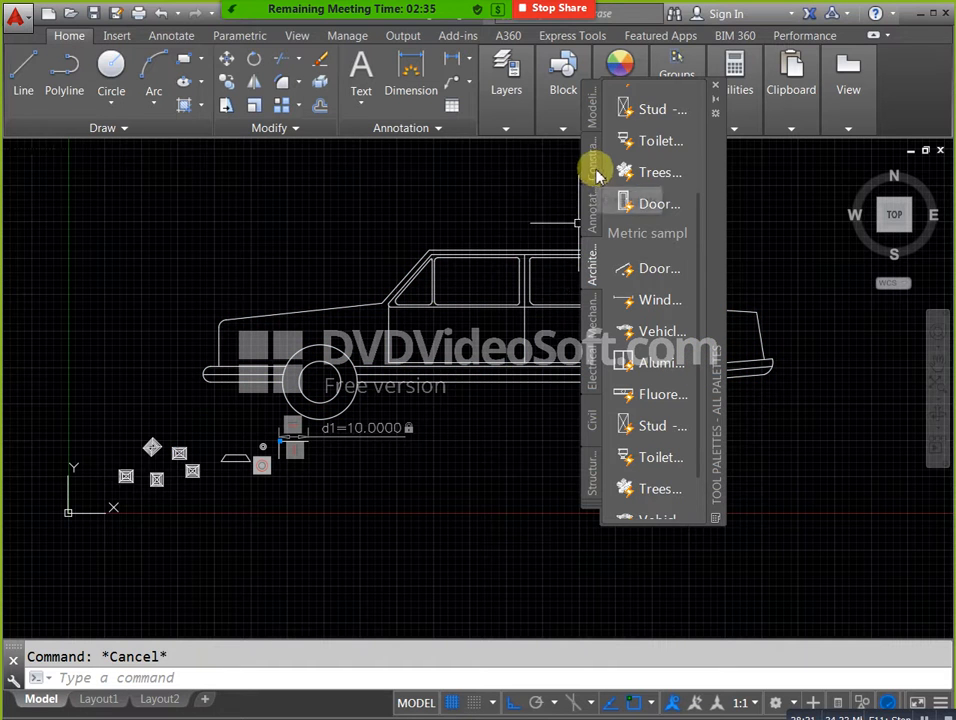
{"action": "left_click", "coordinate": [591, 110]}
{"action": "left_click", "coordinate": [589, 178]}
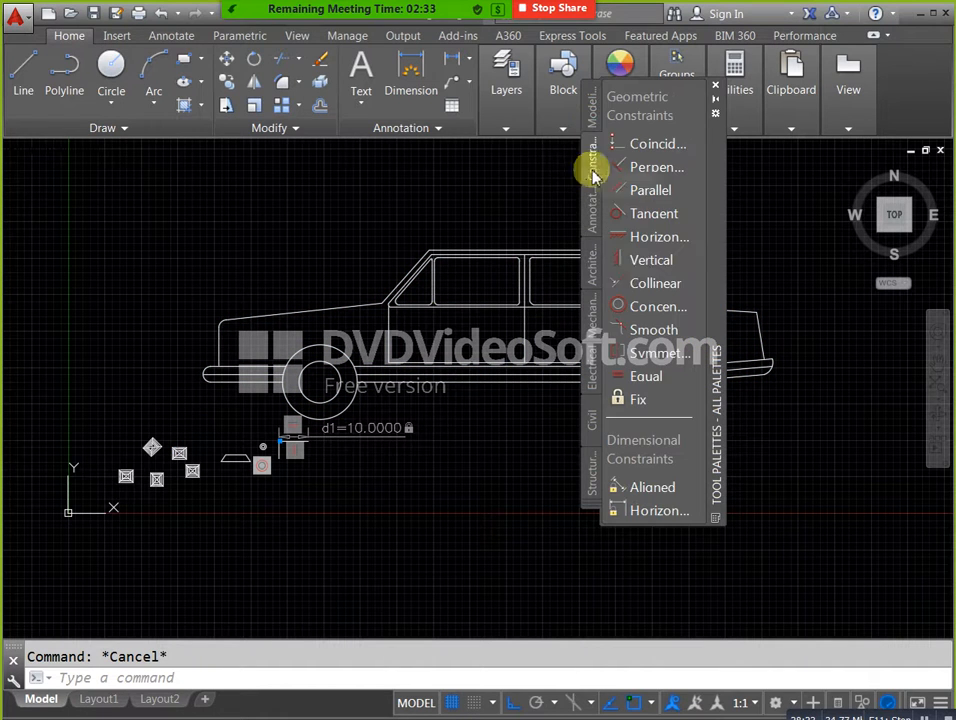
Insert the imperial arrow block from the annotation sample blocks into the empty area below the car.
{"action": "left_click", "coordinate": [594, 232]}
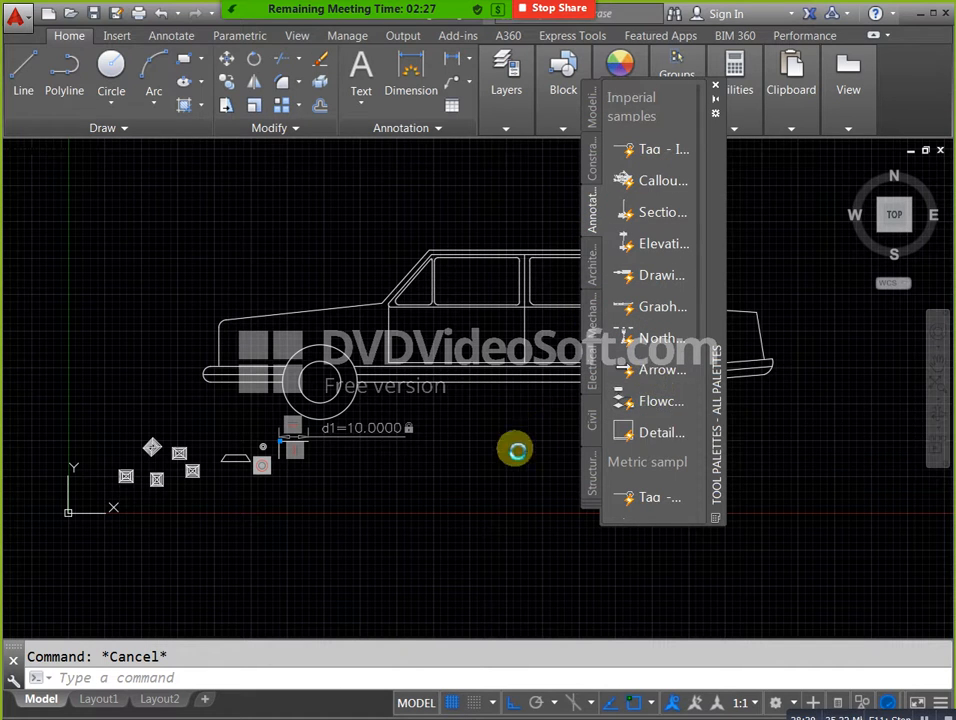
{"action": "scroll", "coordinate": [446, 489], "scroll_direction": "up", "scroll_amount": 5}
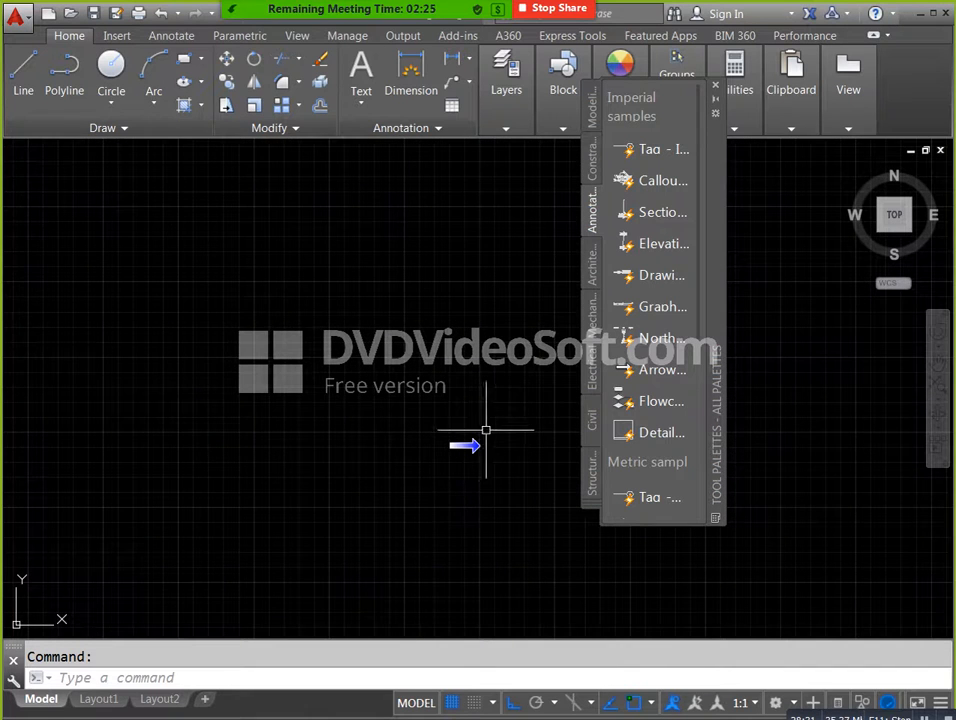
{"action": "middle_click_drag", "start_coordinate": [487, 428], "coordinate": [465, 425]}
{"action": "left_click", "coordinate": [655, 372]}
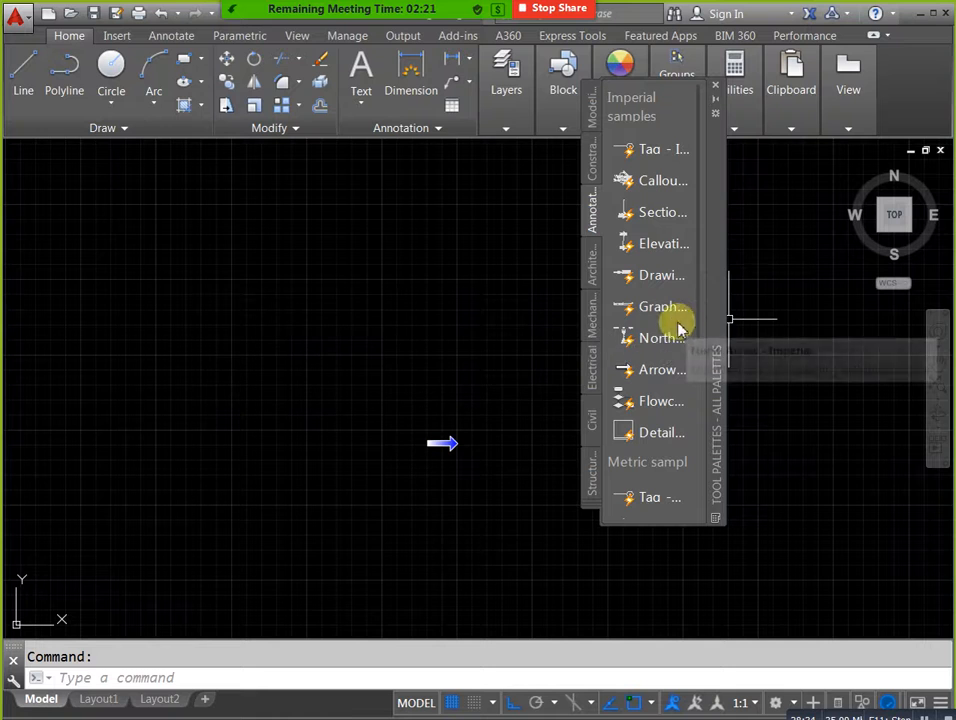
Insert the metric hex nut and the metric hex socket bolt from the mechanical sample blocks, with the bolt overlapping the nut.
{"action": "left_click", "coordinate": [588, 275]}
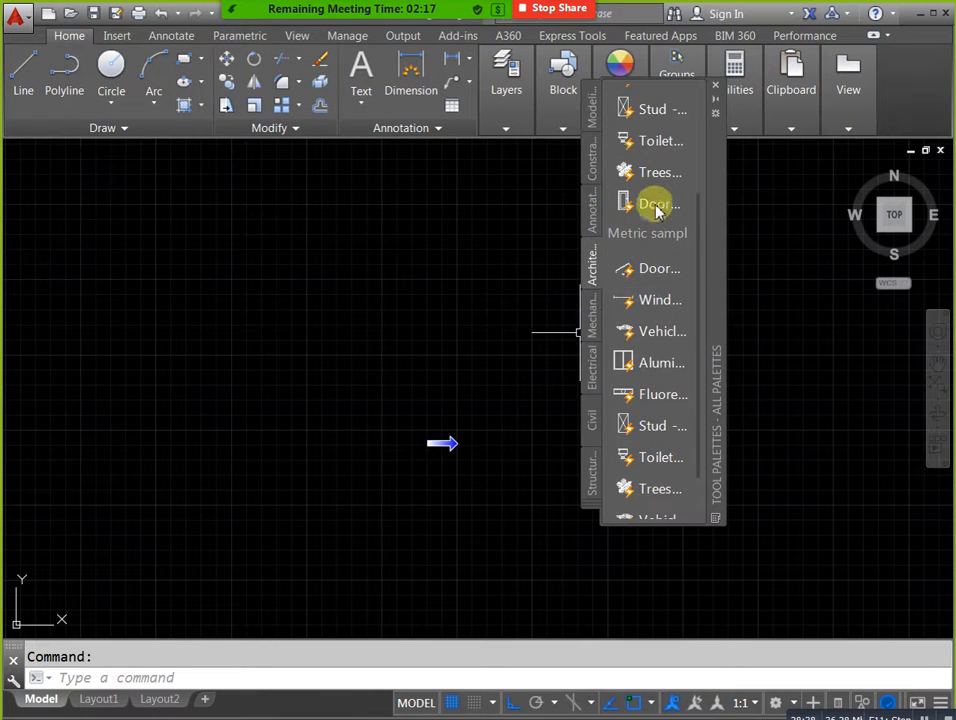
{"action": "left_click", "coordinate": [592, 322]}
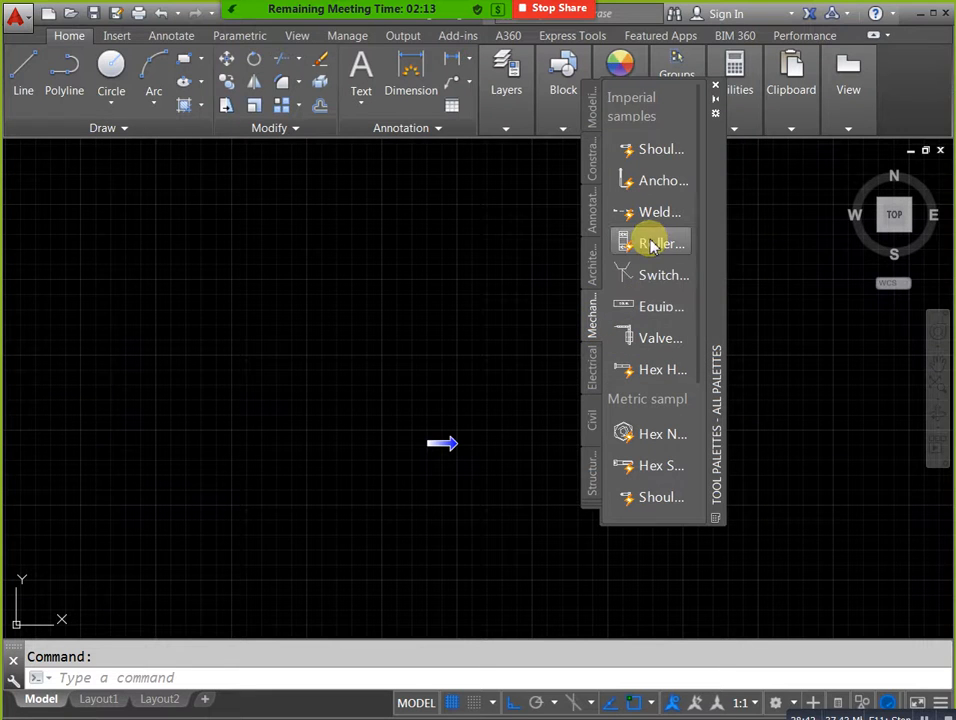
{"action": "left_click", "coordinate": [636, 432]}
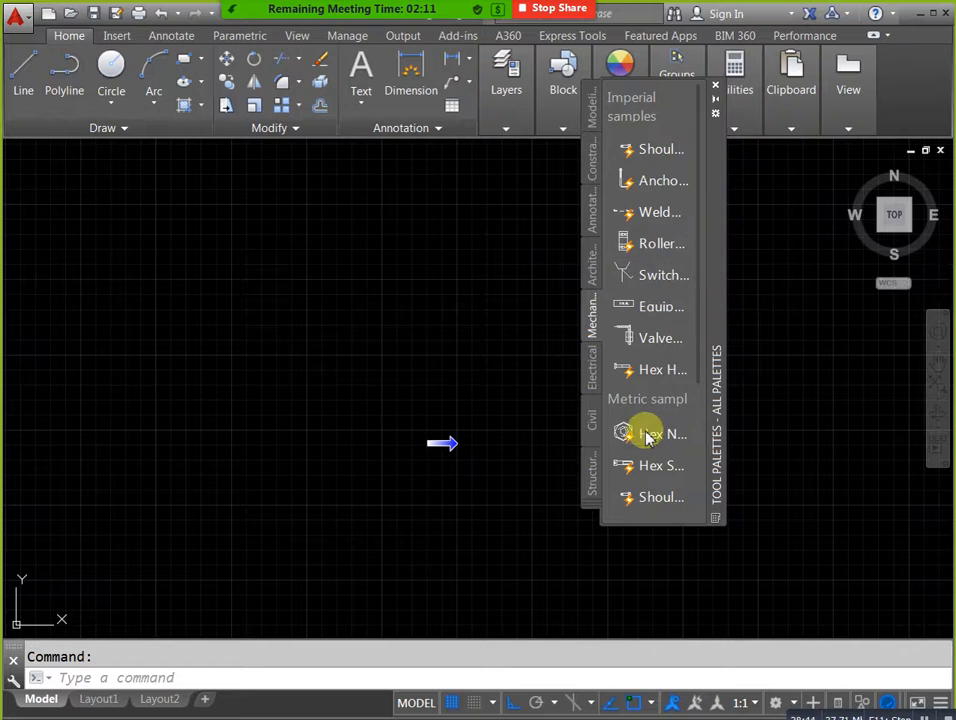
{"action": "left_click", "coordinate": [413, 380]}
{"action": "left_click", "coordinate": [640, 464]}
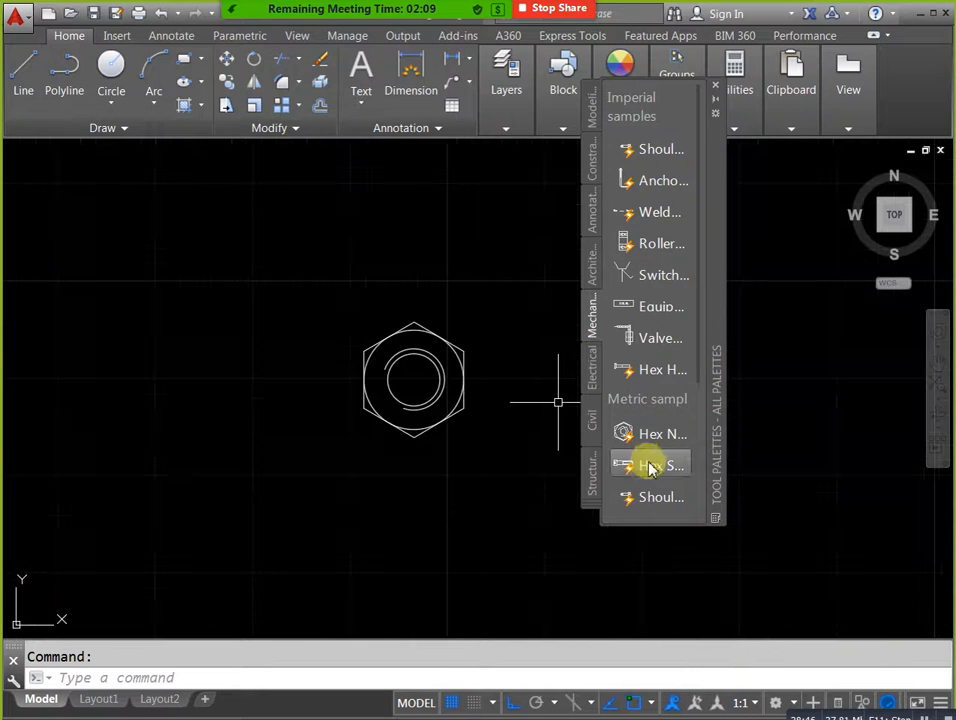
{"action": "left_click", "coordinate": [265, 366]}
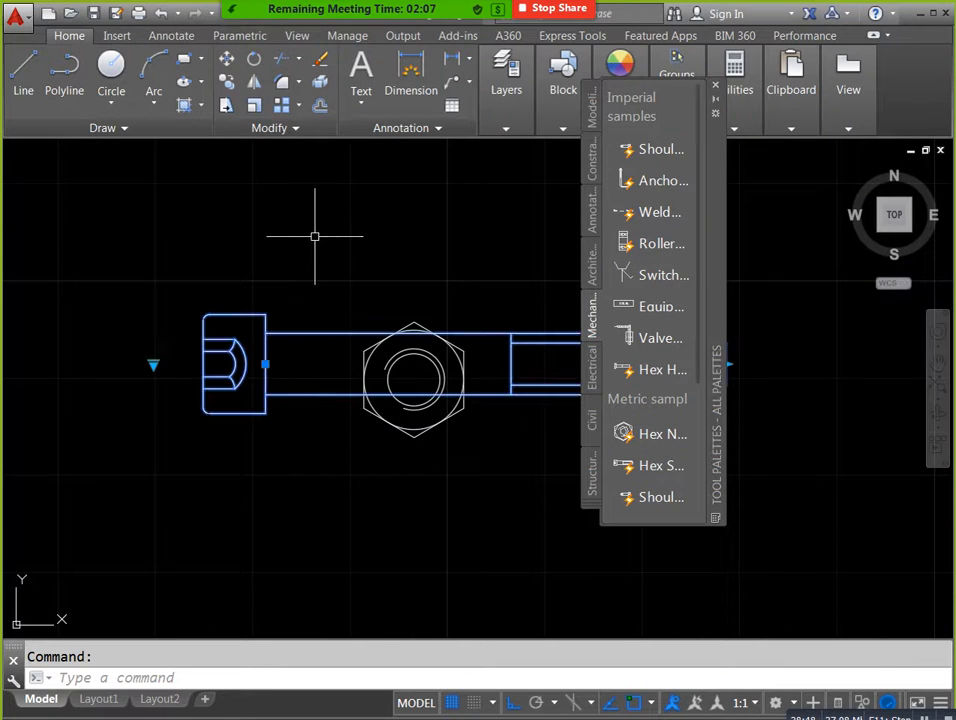
{"action": "key", "text": "Escape"}
Set the size of the hex nut block to M10.
{"action": "left_click", "coordinate": [389, 428]}
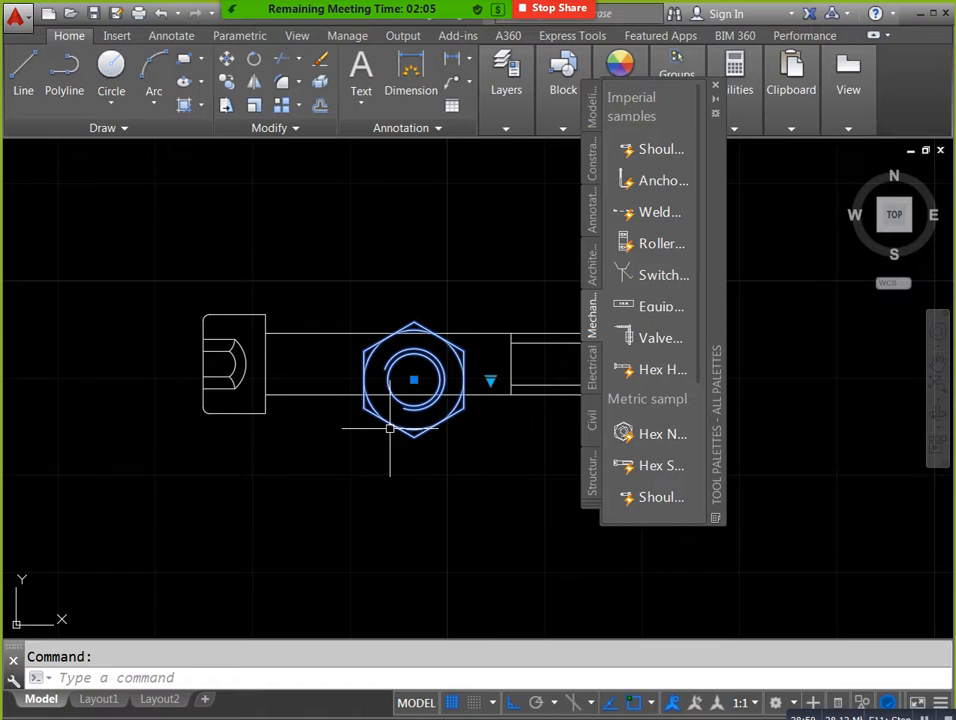
{"action": "left_click", "coordinate": [490, 382]}
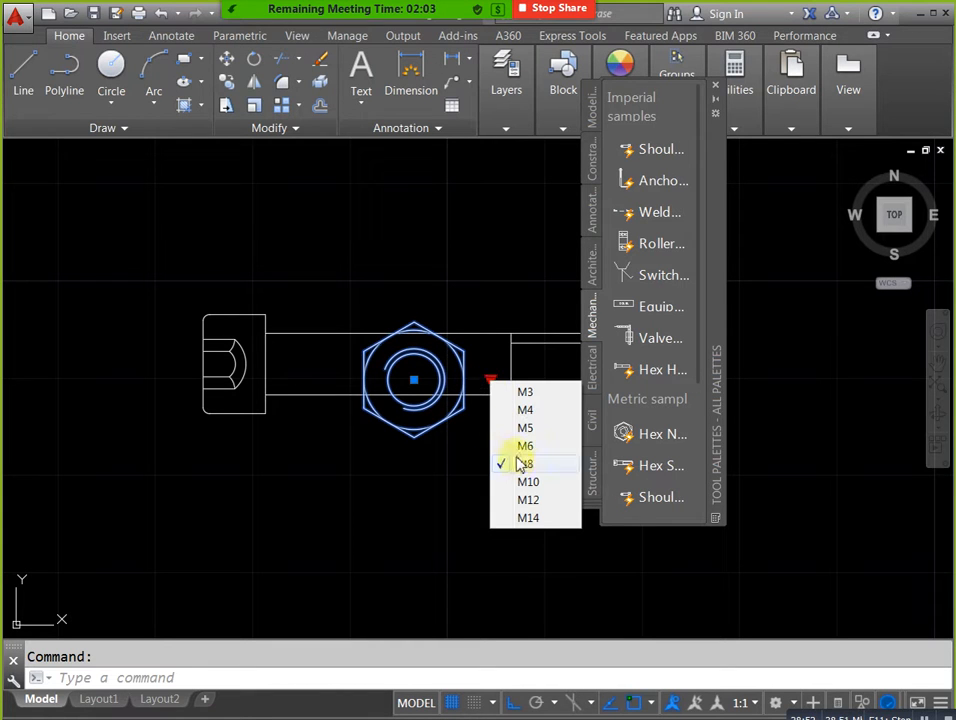
{"action": "left_click", "coordinate": [521, 485]}
{"action": "key", "text": "Escape"}
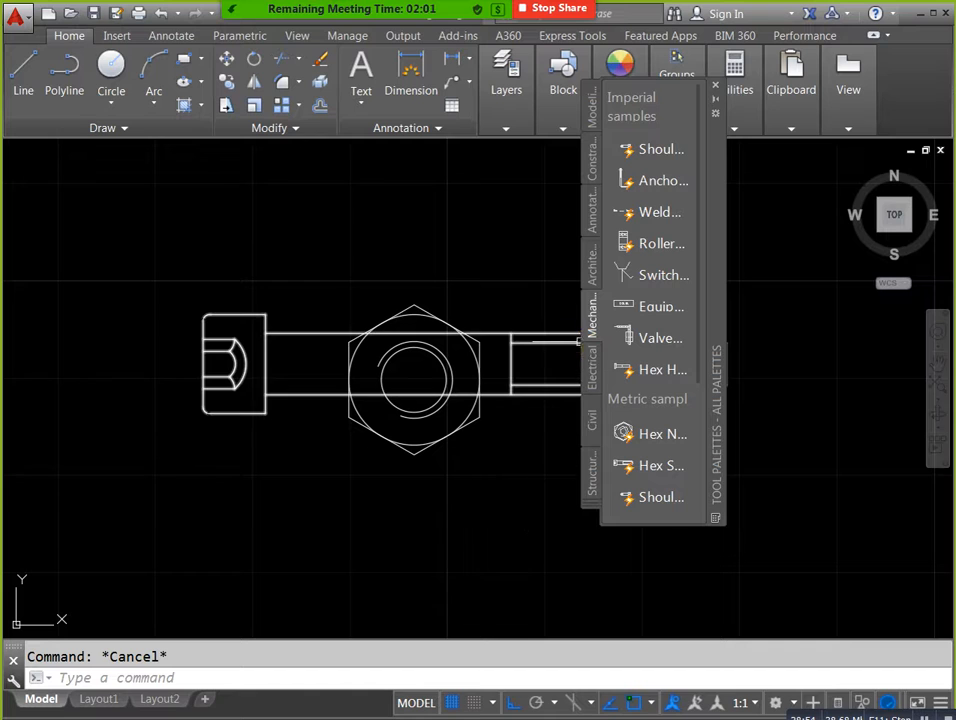
Try to insert the metric push button from the electrical sample blocks below the nut and bolt.
{"action": "left_click", "coordinate": [592, 366]}
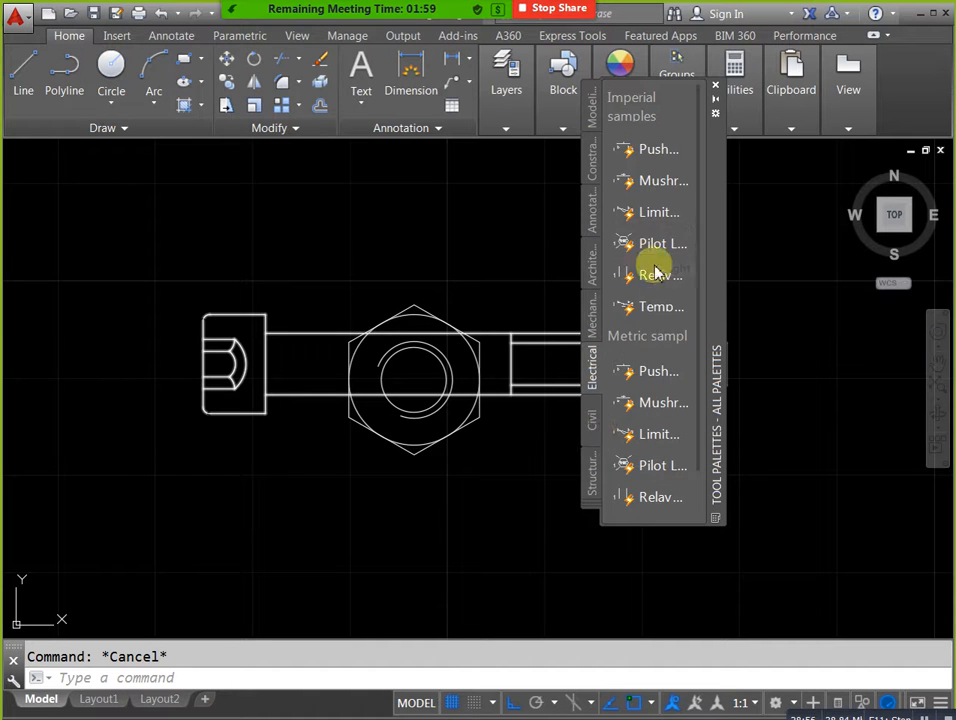
{"action": "left_click_drag", "start_coordinate": [661, 380], "coordinate": [404, 537]}
{"action": "left_click", "coordinate": [338, 498]}
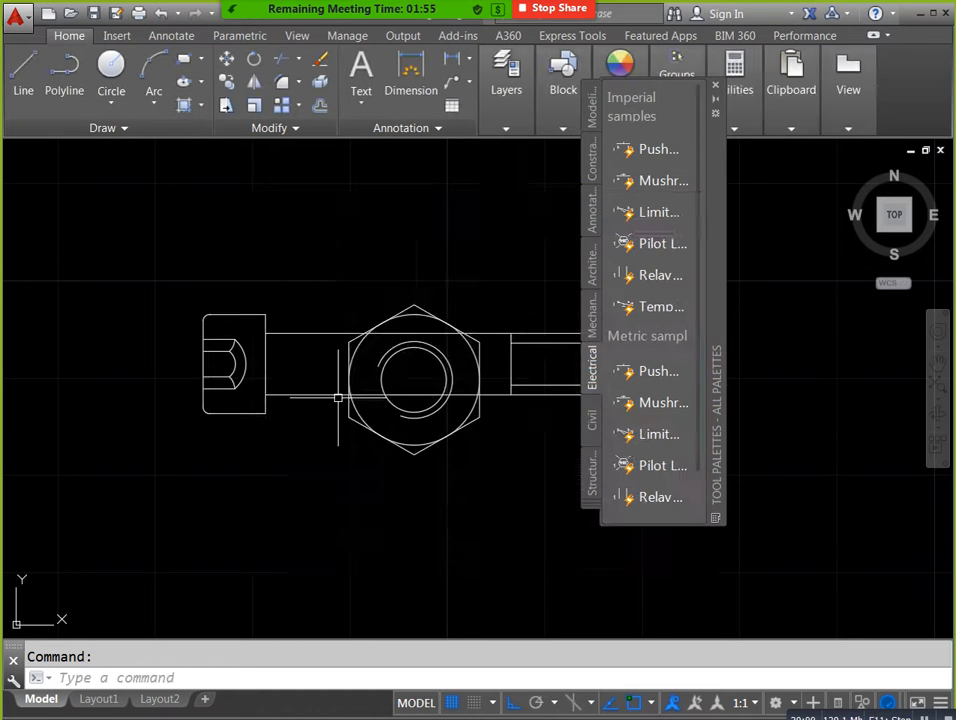
{"action": "scroll", "coordinate": [356, 269], "scroll_direction": "down", "scroll_amount": 5}
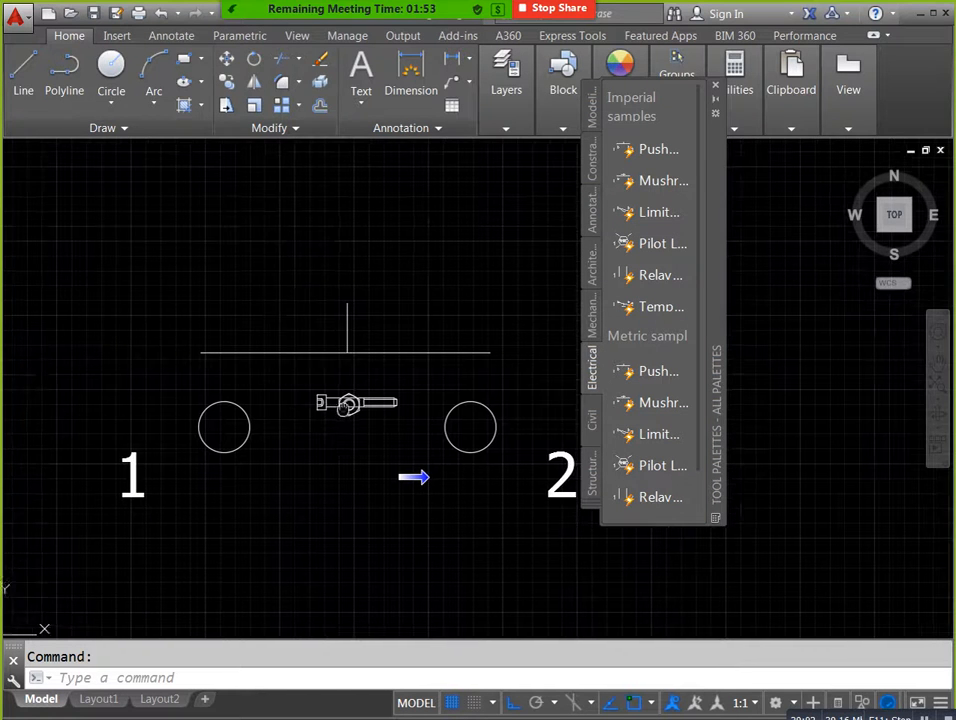
Insert the imperial manhole around the nut and bolt and the imperial international speed limit sign beside it, from the civil sample blocks.
{"action": "left_click", "coordinate": [592, 425]}
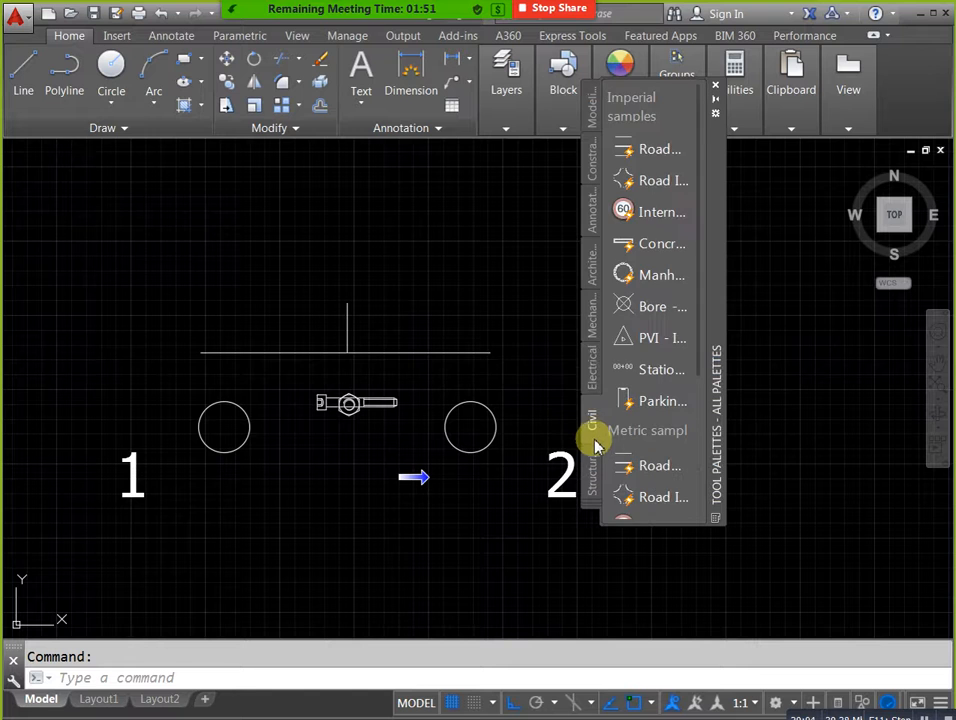
{"action": "left_click", "coordinate": [623, 274]}
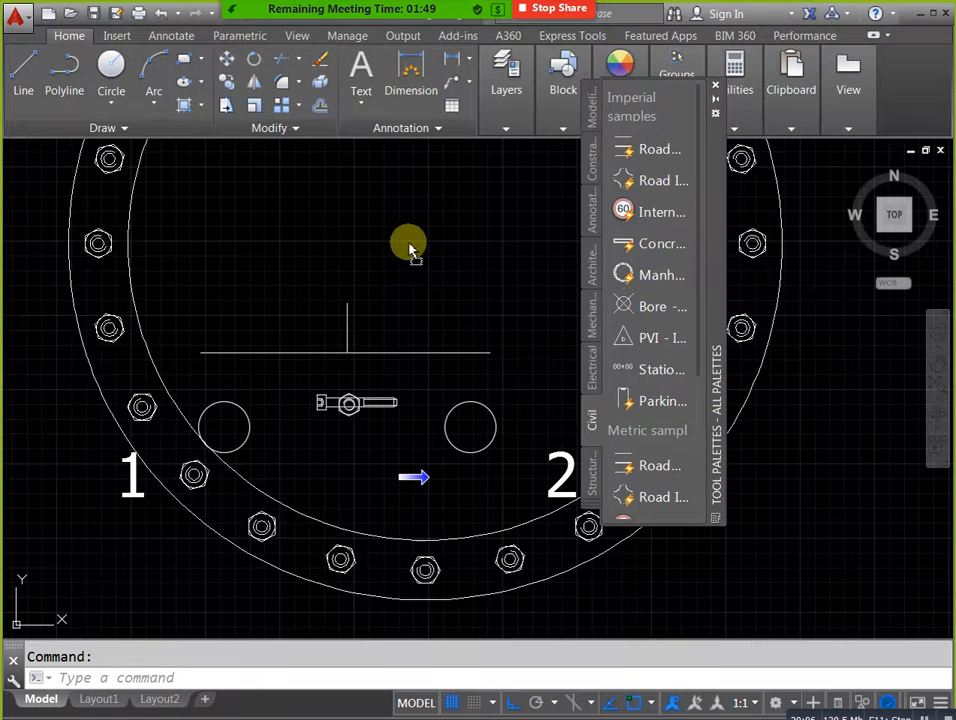
{"action": "scroll", "coordinate": [390, 389], "scroll_direction": "down", "scroll_amount": 5}
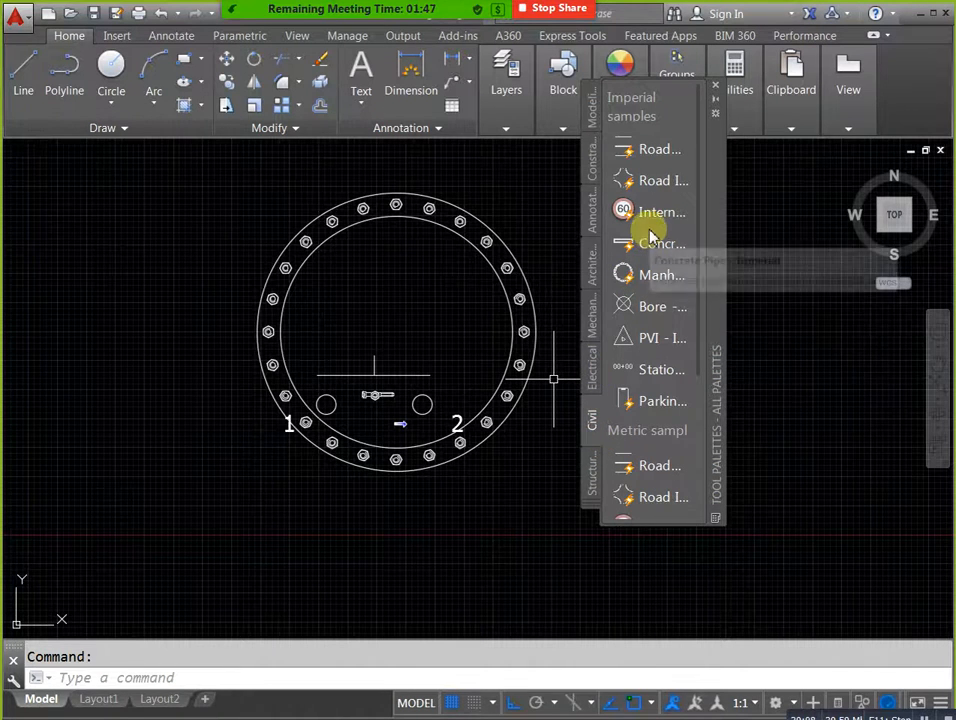
{"action": "left_click", "coordinate": [652, 214]}
{"action": "left_click", "coordinate": [208, 427]}
Insert the imperial road block from the civil samples beside the manhole and set its lane option to 4.
{"action": "left_click", "coordinate": [643, 150]}
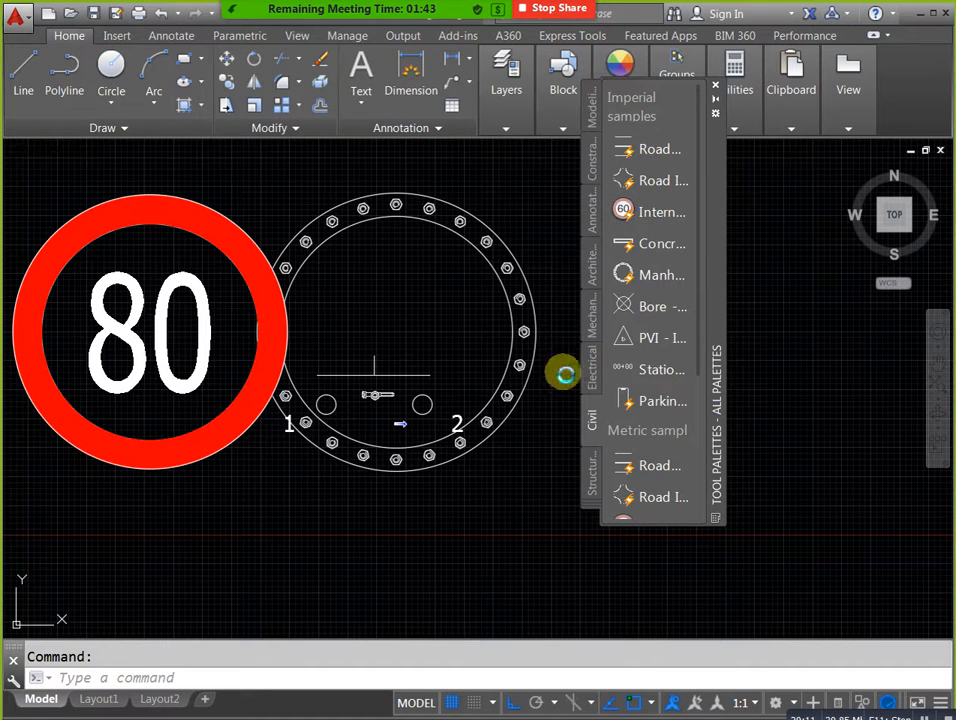
{"action": "scroll", "coordinate": [165, 500], "scroll_direction": "down", "scroll_amount": 8}
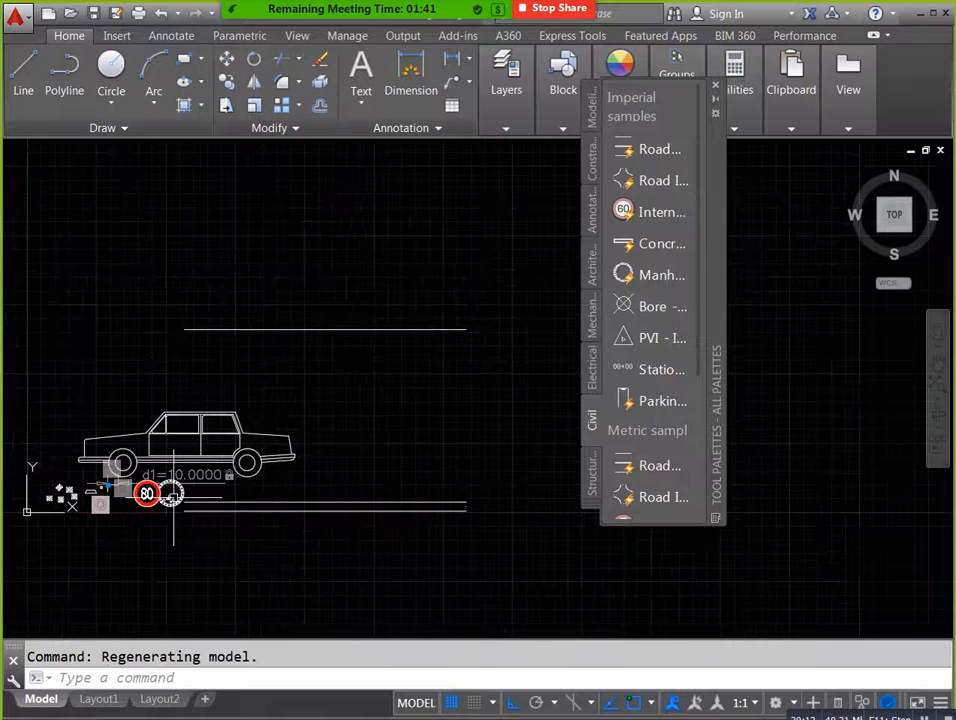
{"action": "scroll", "coordinate": [396, 510], "scroll_direction": "down", "scroll_amount": 4}
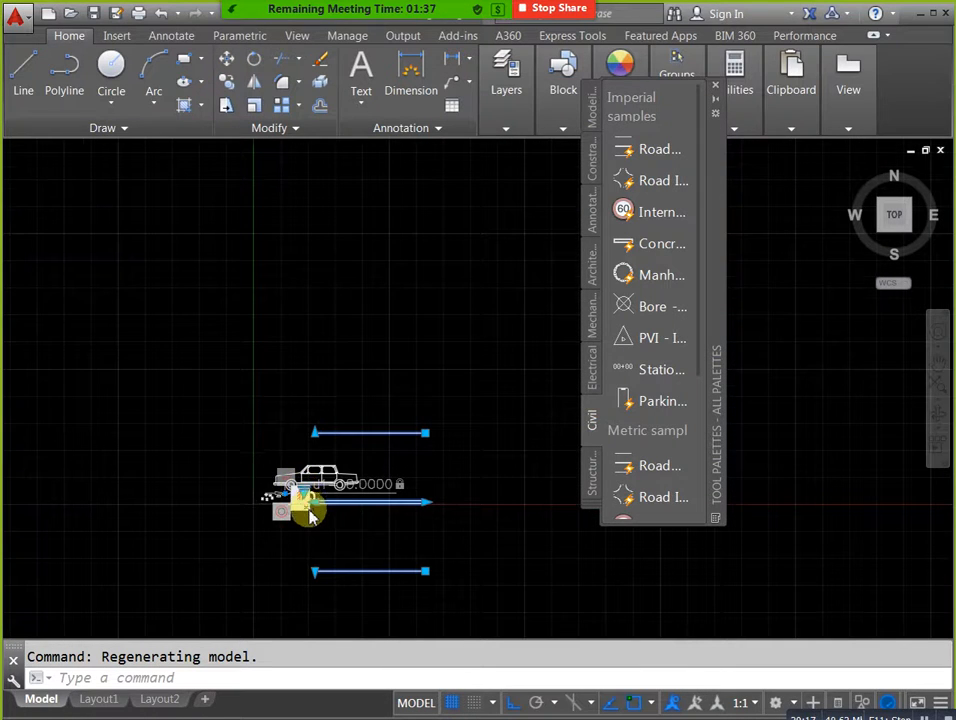
{"action": "scroll", "coordinate": [310, 514], "scroll_direction": "up", "scroll_amount": 5}
{"action": "left_click", "coordinate": [284, 442]}
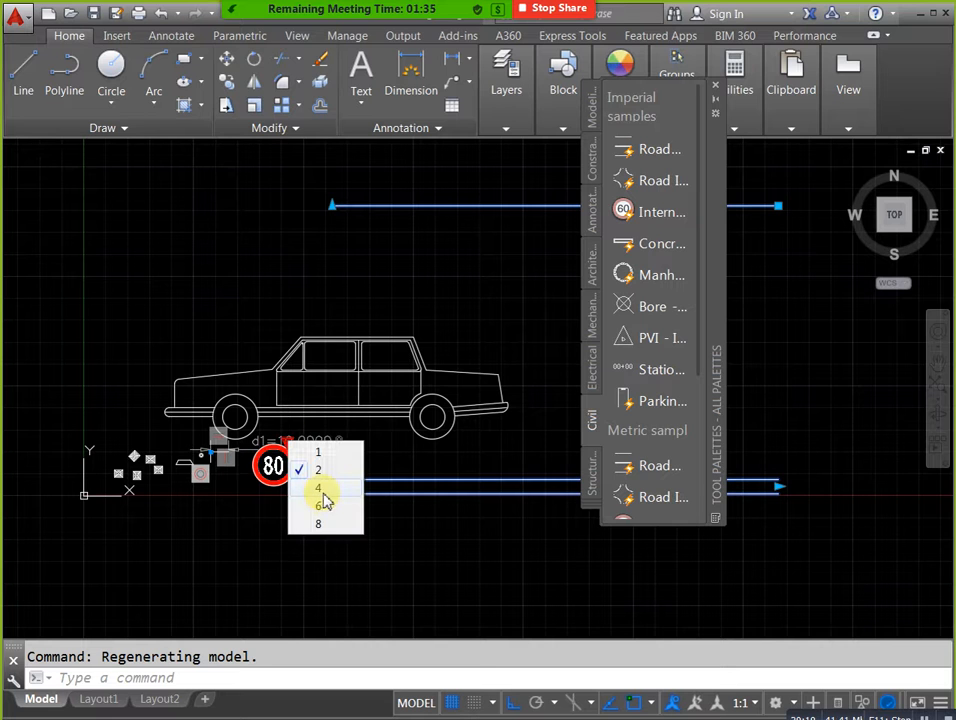
{"action": "left_click", "coordinate": [318, 488]}
{"action": "scroll", "coordinate": [335, 460], "scroll_direction": "down", "scroll_amount": 4}
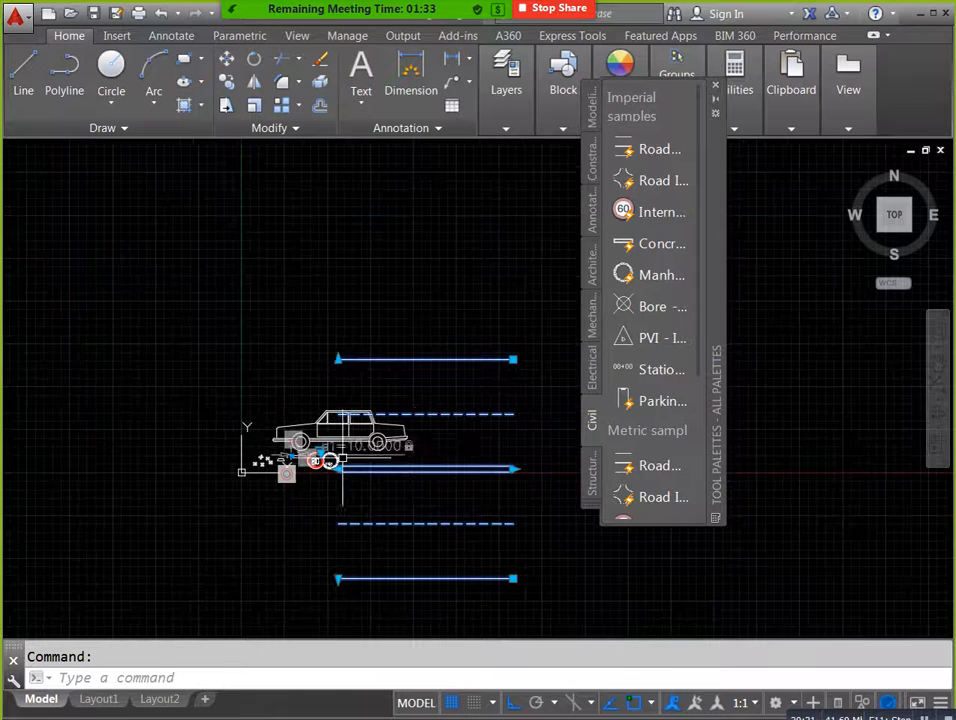
Insert the metric road intersection block from the civil samples over the road and switch it to the single curved-bend shape.
{"action": "scroll", "coordinate": [450, 440], "scroll_direction": "down", "scroll_amount": 3}
{"action": "left_click", "coordinate": [622, 496]}
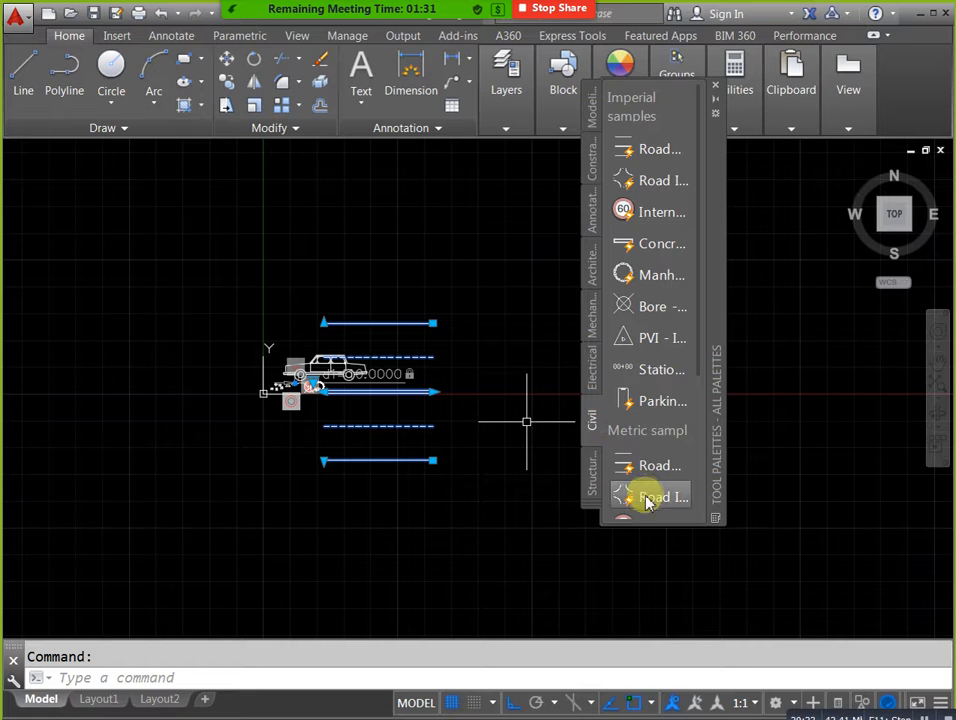
{"action": "scroll", "coordinate": [483, 339], "scroll_direction": "down", "scroll_amount": 2}
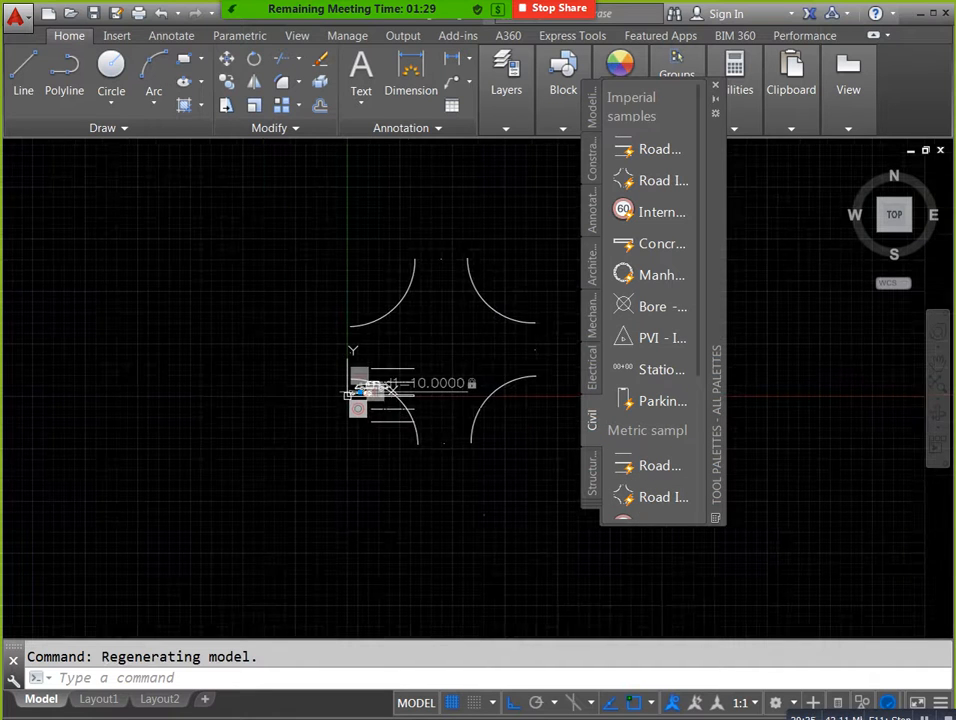
{"action": "left_click", "coordinate": [482, 304]}
{"action": "left_click", "coordinate": [360, 438]}
{"action": "left_click", "coordinate": [398, 489]}
{"action": "key", "text": "Escape"}
Insert the imperial WF beam from the structural sample blocks into the empty area inside the road bend.
{"action": "left_click", "coordinate": [604, 476]}
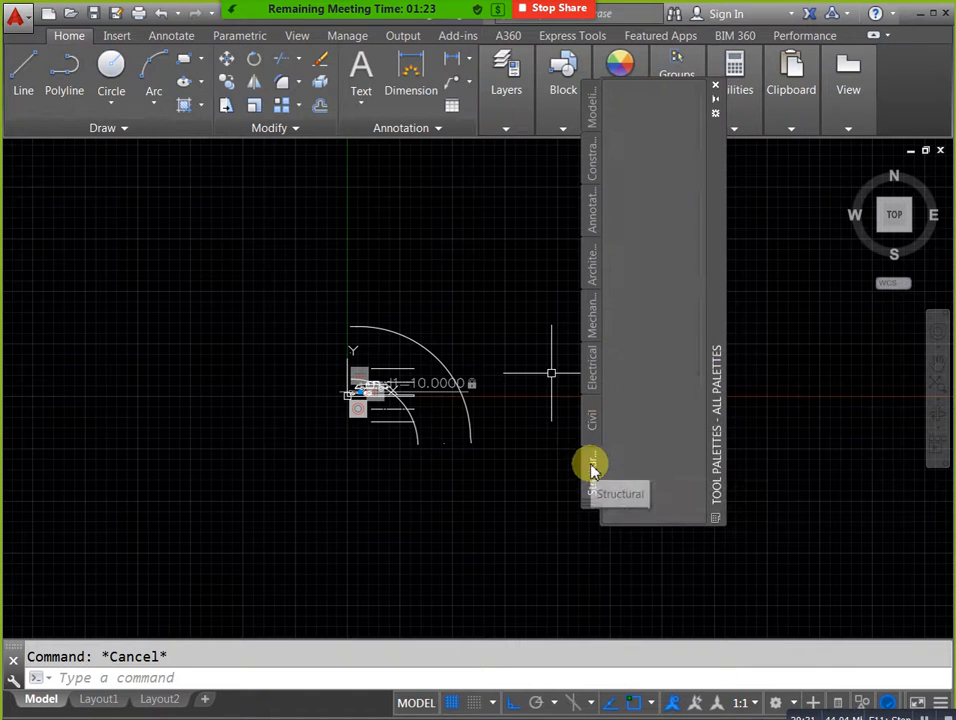
{"action": "mouse_move", "coordinate": [715, 80]}
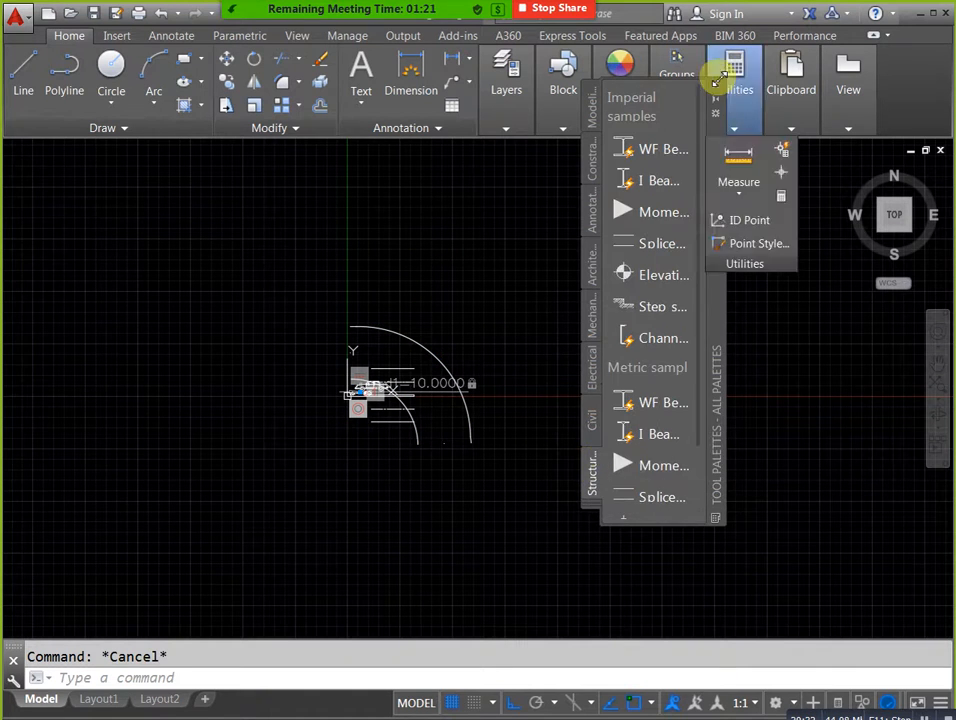
{"action": "left_click", "coordinate": [657, 149]}
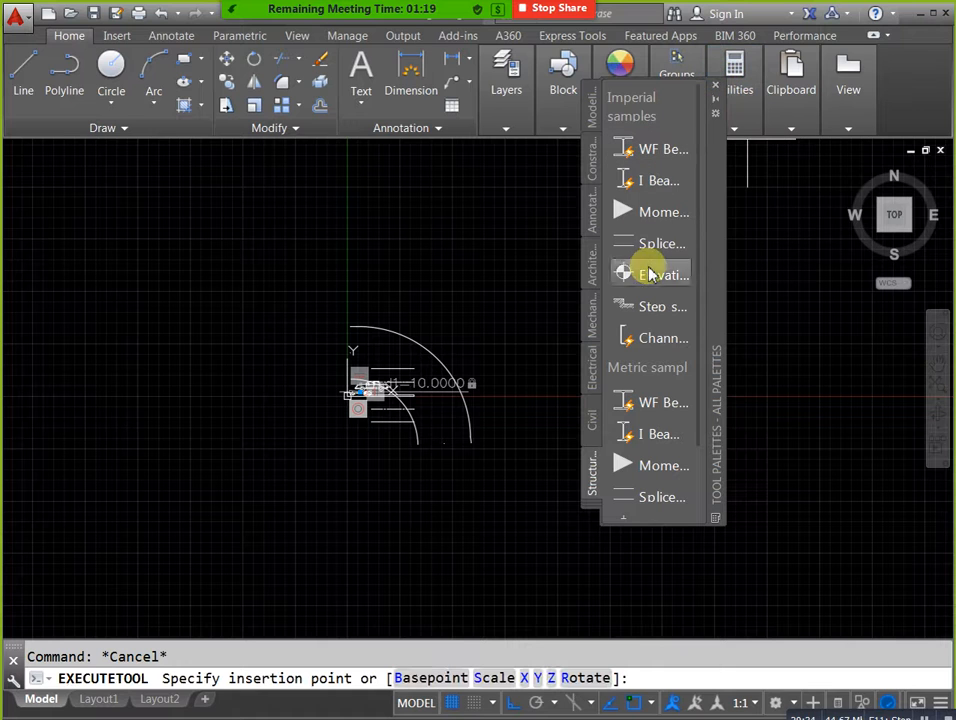
{"action": "left_click", "coordinate": [651, 157]}
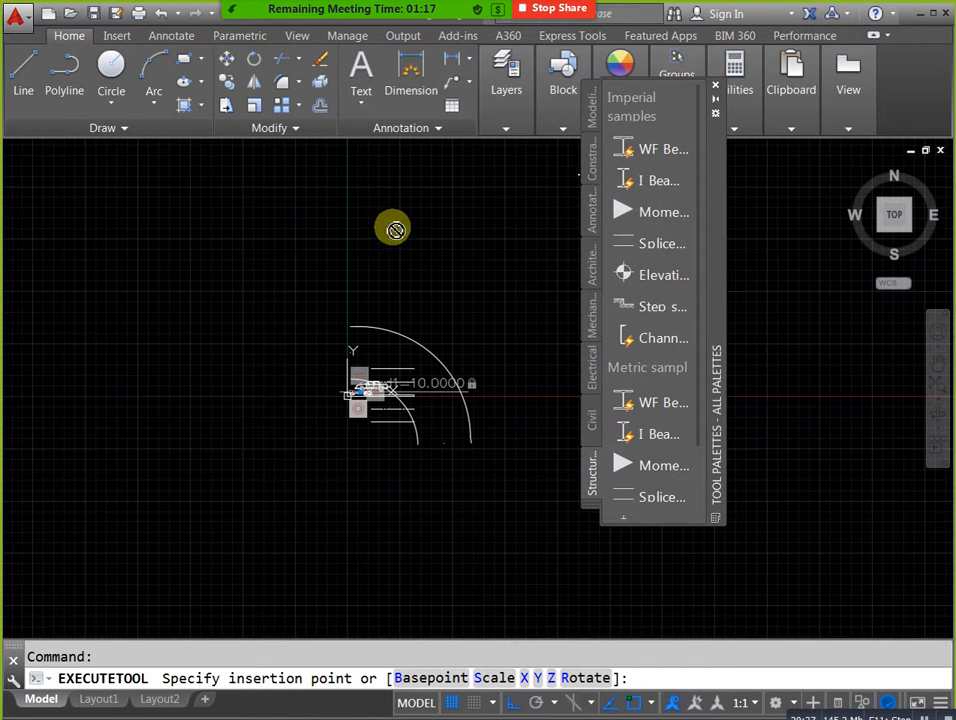
{"action": "scroll", "coordinate": [416, 295], "scroll_direction": "down", "scroll_amount": 1}
{"action": "scroll", "coordinate": [420, 340], "scroll_direction": "up", "scroll_amount": 5}
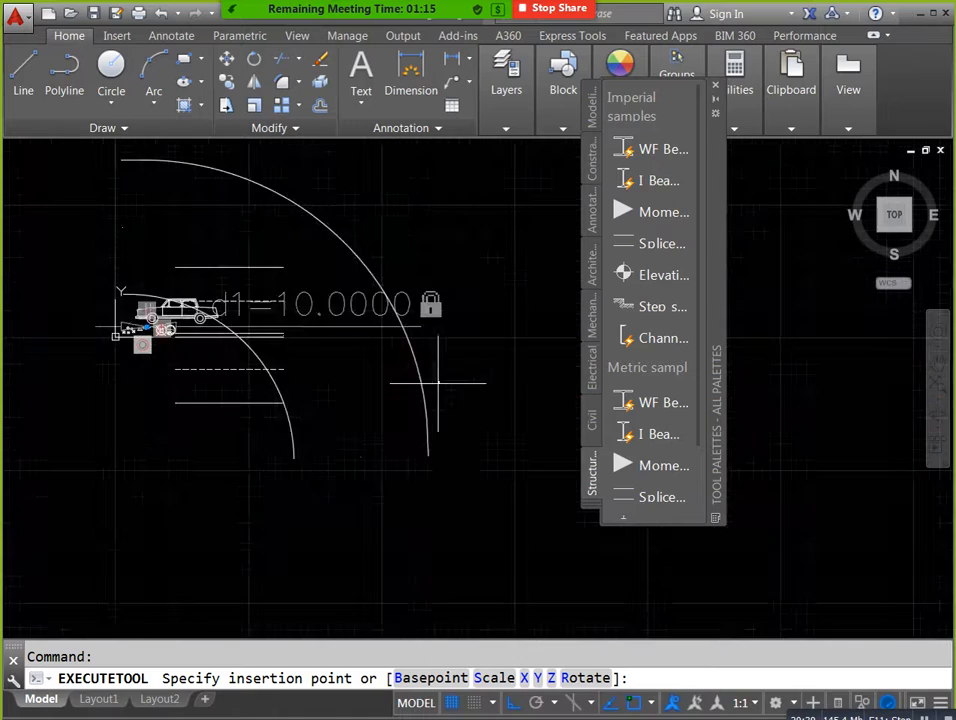
{"action": "scroll", "coordinate": [371, 385], "scroll_direction": "down", "scroll_amount": 5}
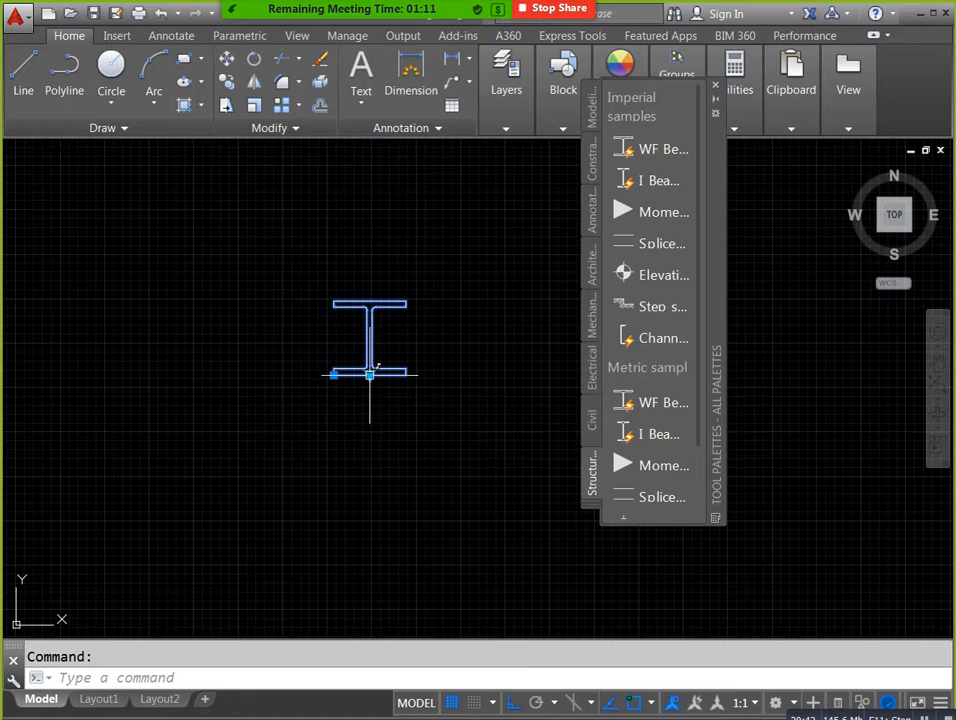
Change the WF beam to a larger section using the block's predefined sizes.
{"action": "left_click", "coordinate": [369, 376]}
{"action": "left_click", "coordinate": [419, 410]}
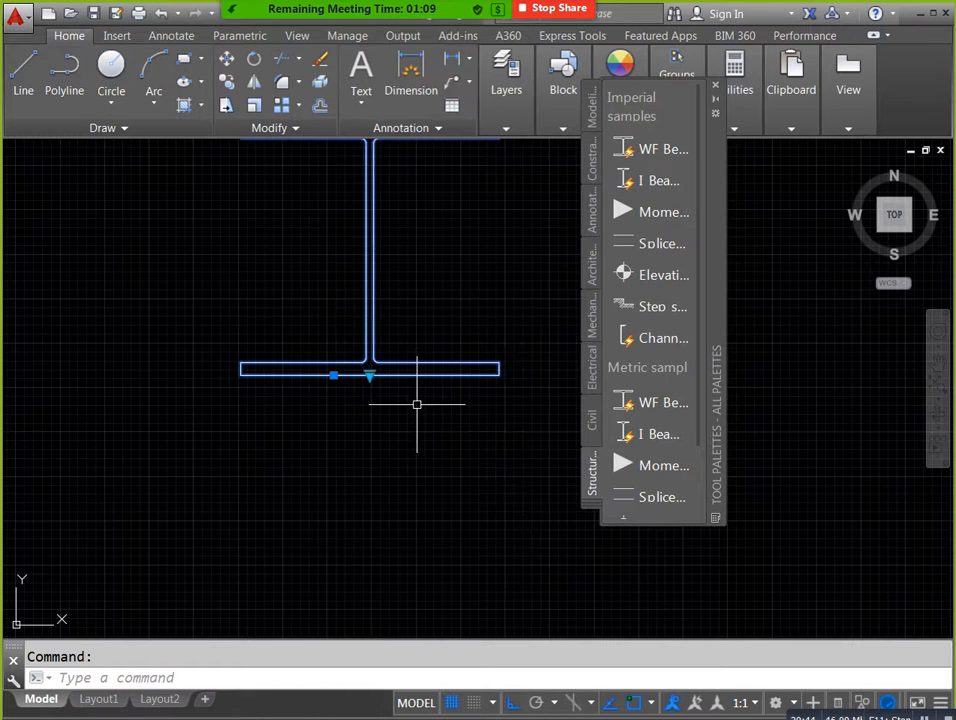
{"action": "key", "text": "Escape"}
{"action": "scroll", "coordinate": [418, 432], "scroll_direction": "down", "scroll_amount": 4}
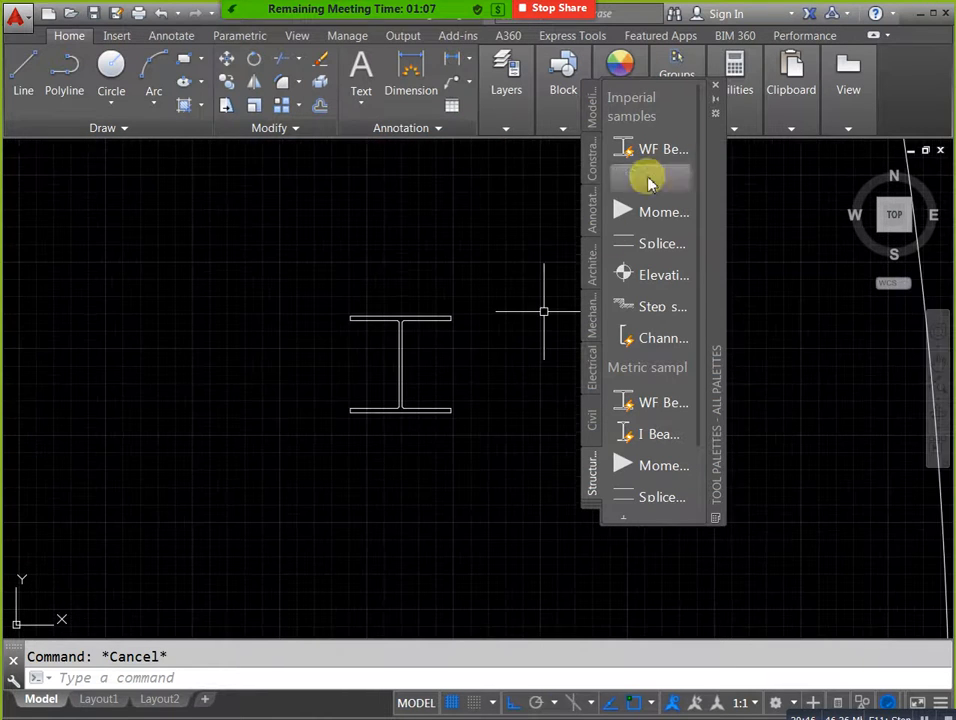
Close the tool palettes and review the inserted blocks around the car.
{"action": "left_click", "coordinate": [715, 85]}
{"action": "scroll", "coordinate": [540, 311], "scroll_direction": "down", "scroll_amount": 5}
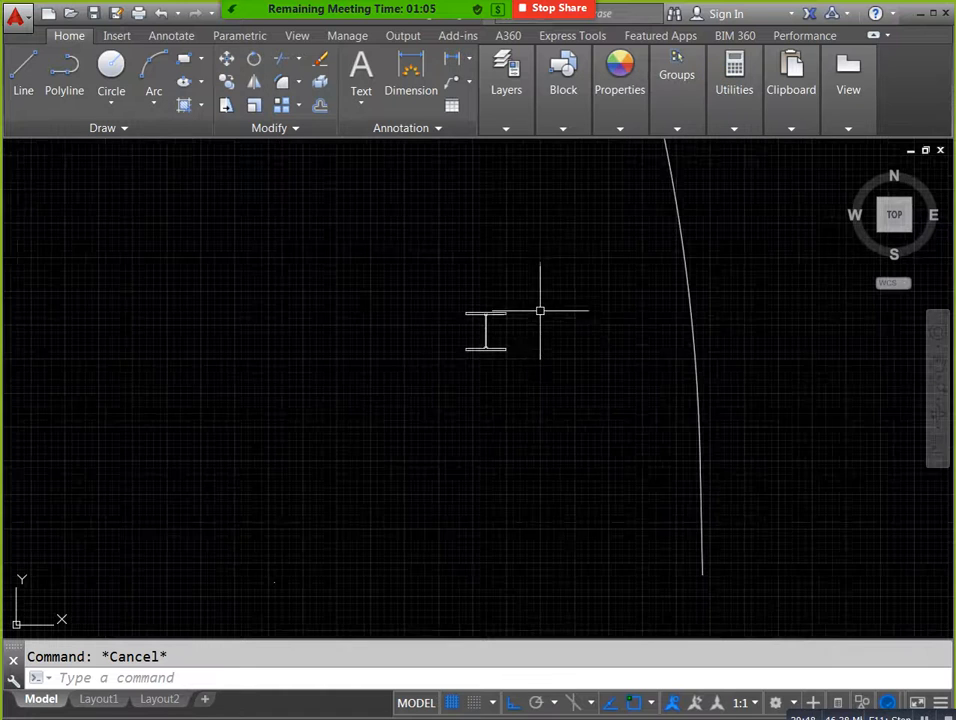
{"action": "scroll", "coordinate": [551, 352], "scroll_direction": "down", "scroll_amount": 2}
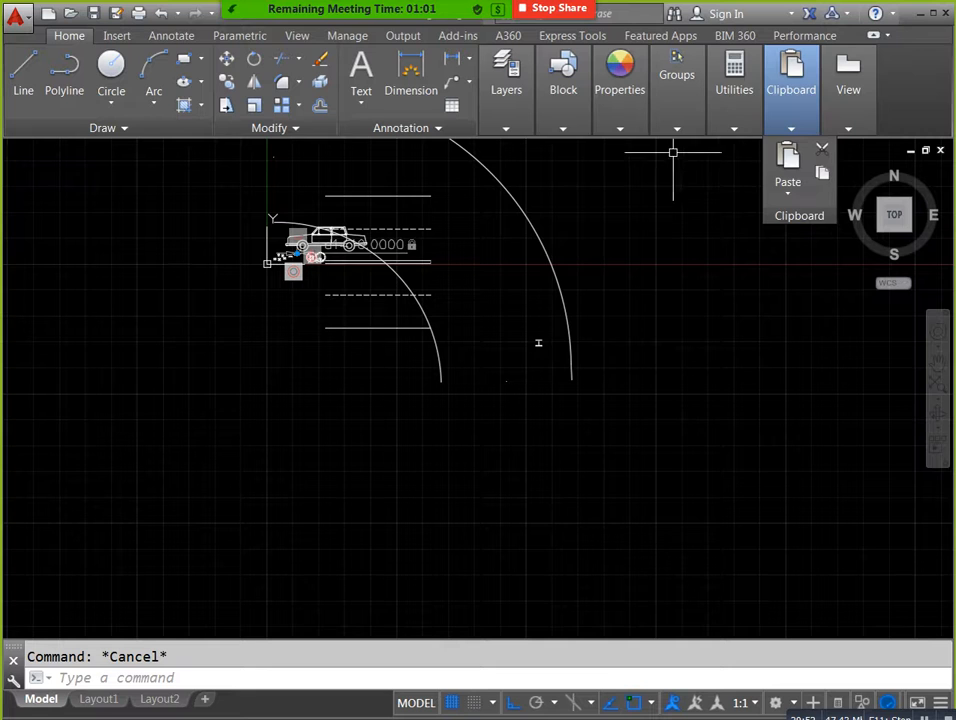
{"action": "middle_click_drag", "start_coordinate": [590, 282], "coordinate": [550, 352]}
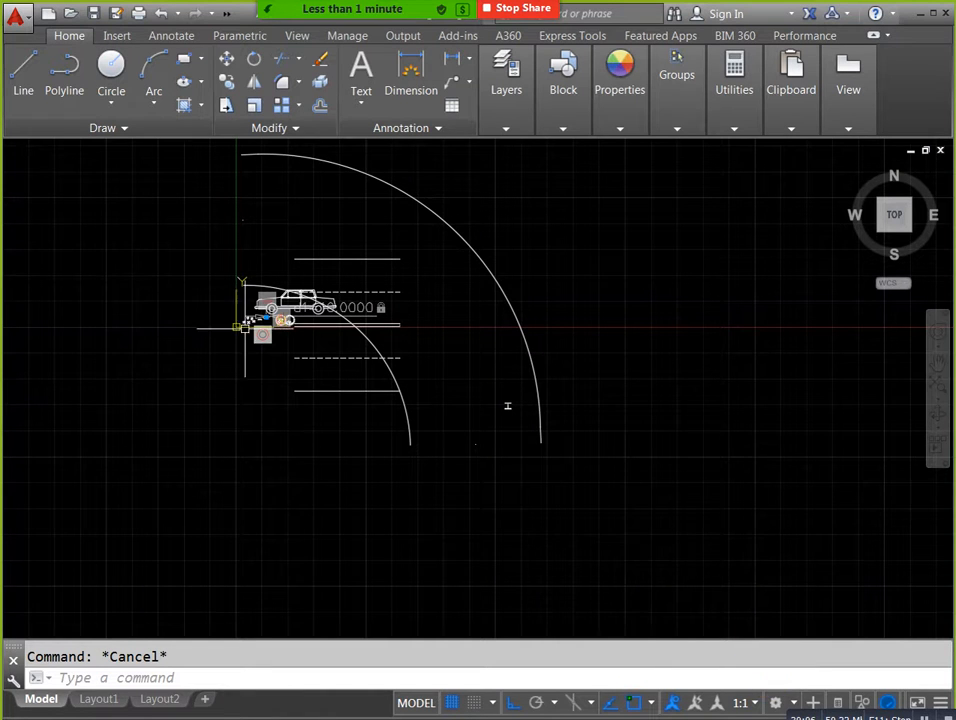
{"action": "scroll", "coordinate": [252, 295], "scroll_direction": "up", "scroll_amount": 4}
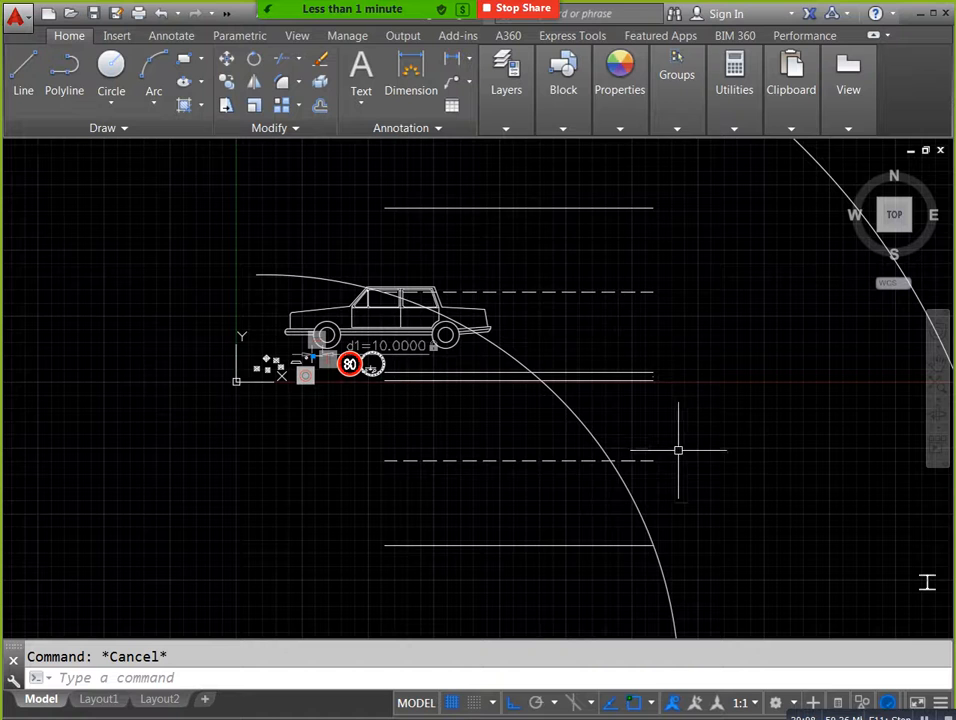